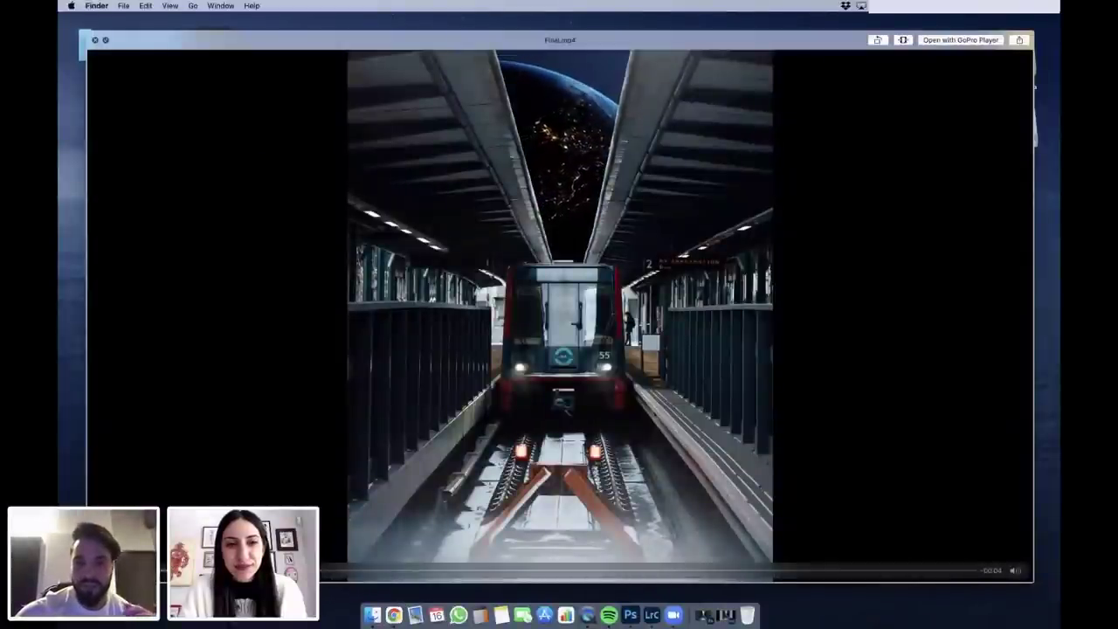
Replay the preview of the Final.mp4 animation on the desktop, close it and clear the file selection.
key("space")
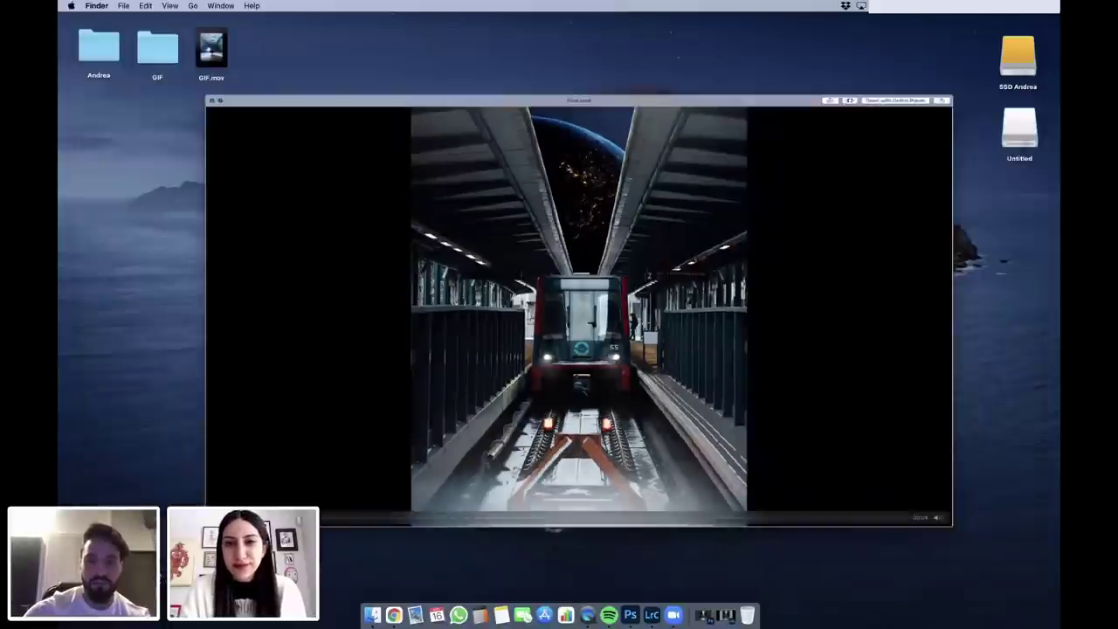
key("space")
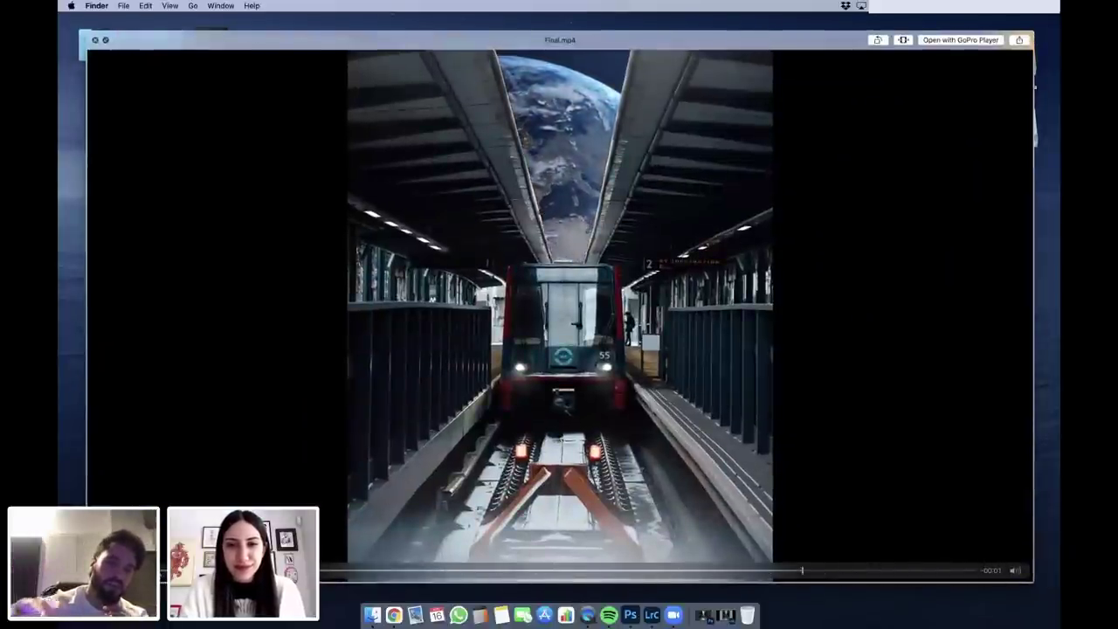
key("space")
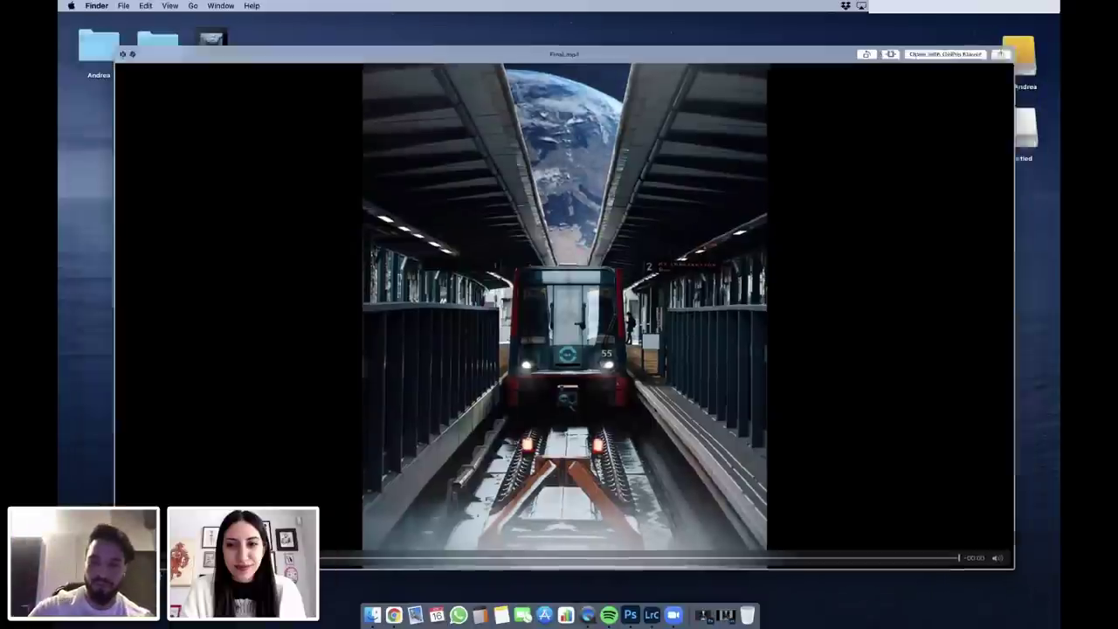
left_click(487, 424)
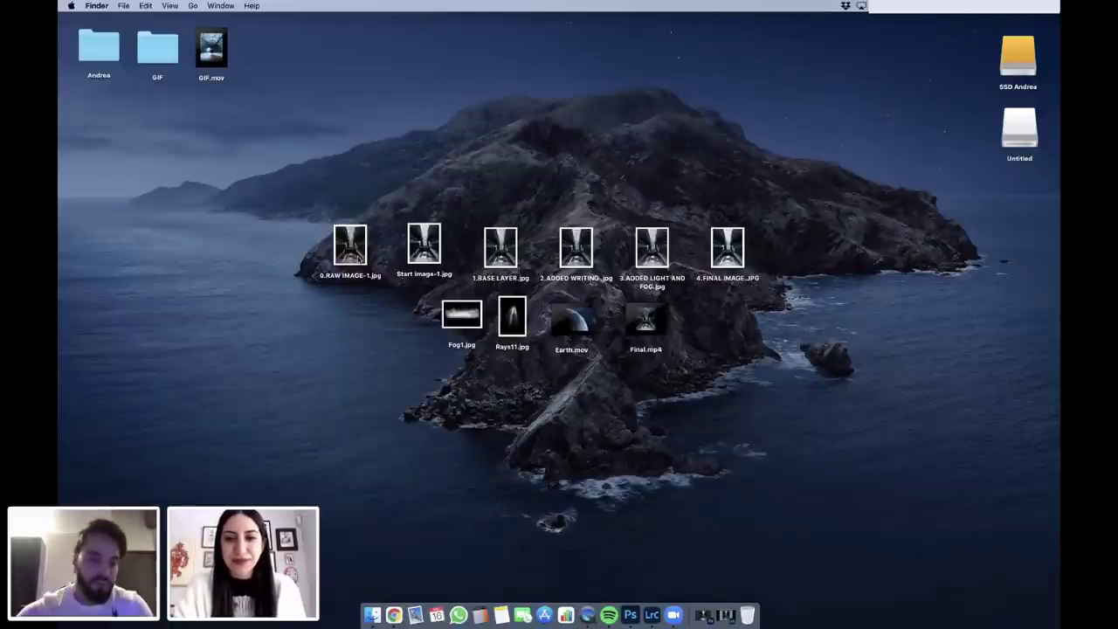
Preview the 0.RAW IMAGE-1.jpg file from the desktop at large size and close the preview.
left_click(359, 255)
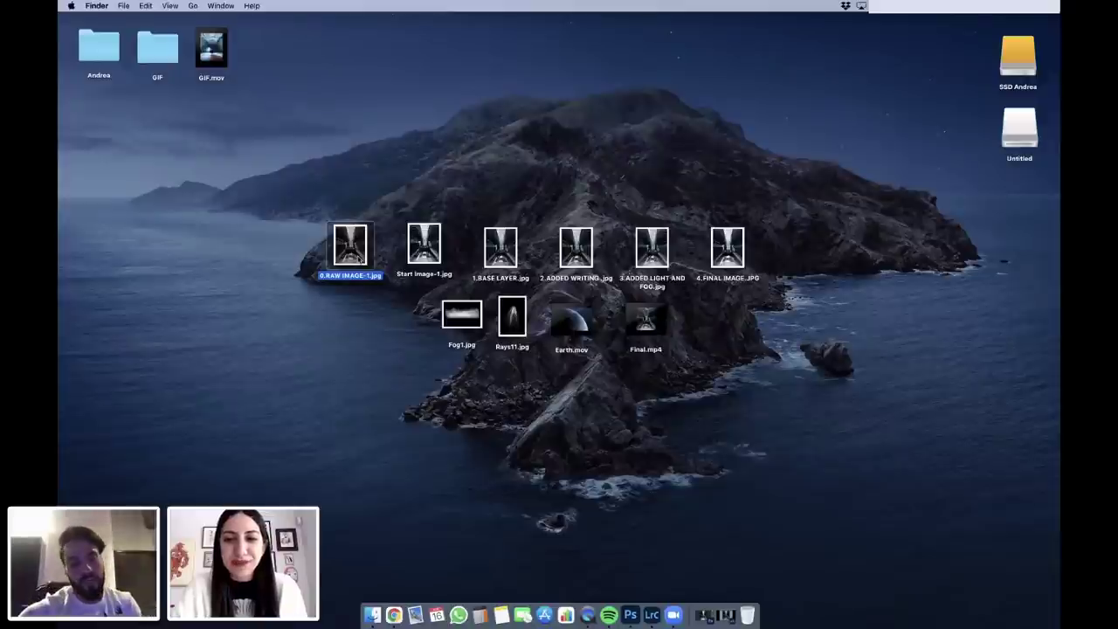
key("space")
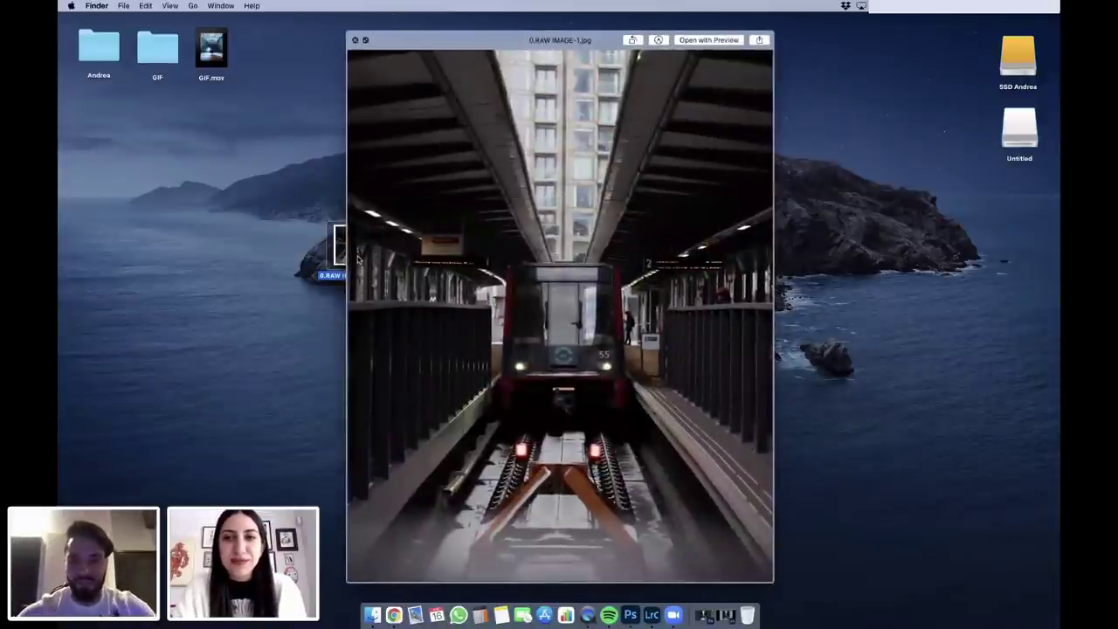
key("space")
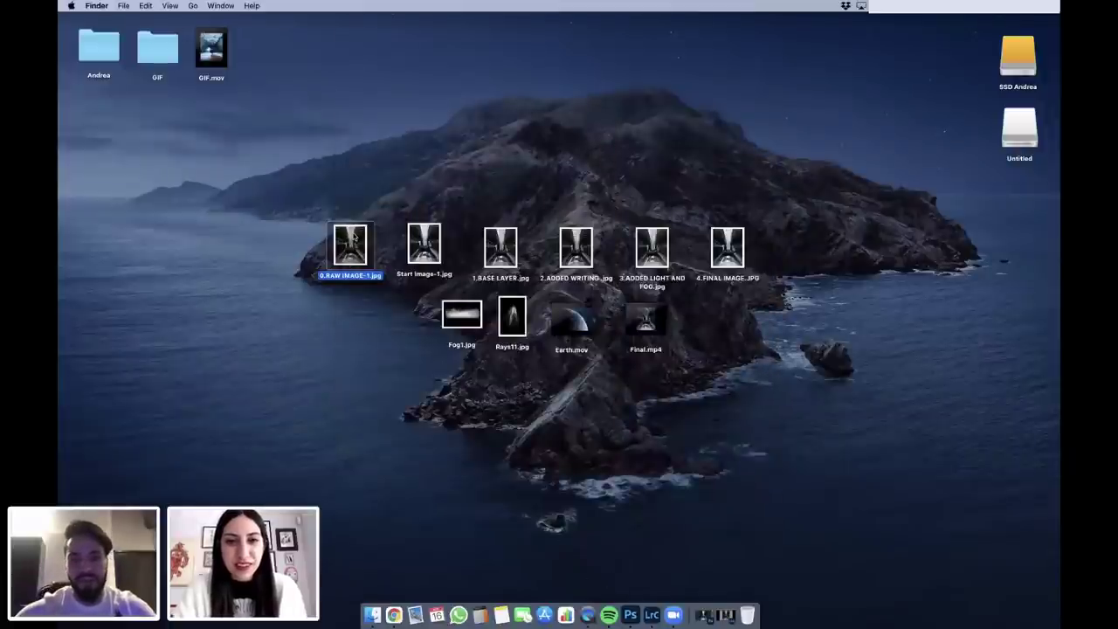
Switch to Lightroom Classic and apply the AA 04 preset to the train station photo.
left_click(651, 614)
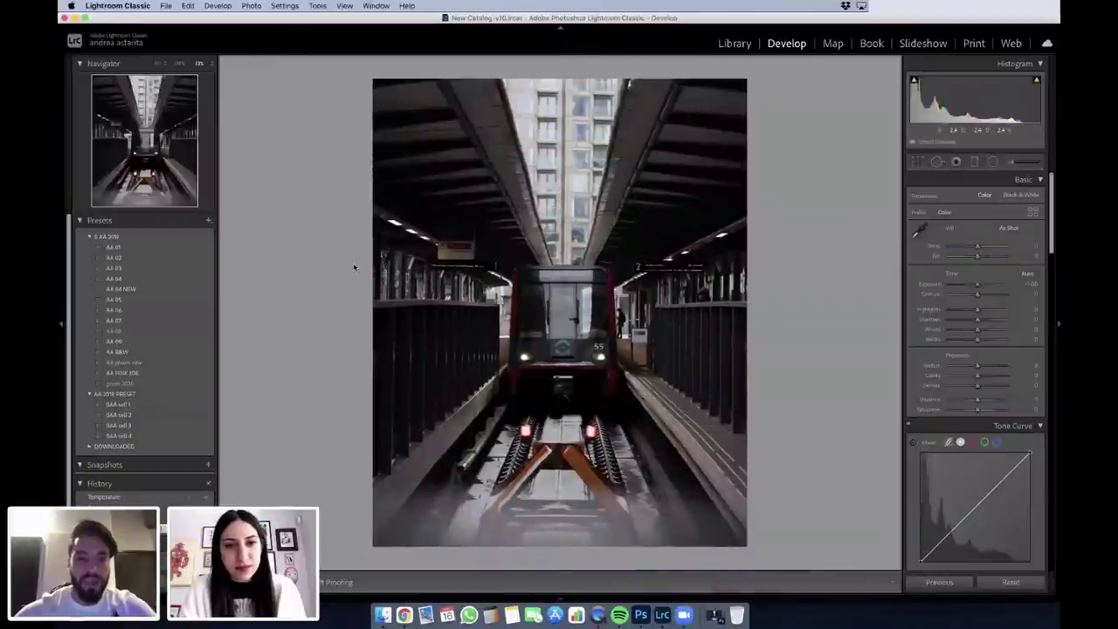
left_click(122, 279)
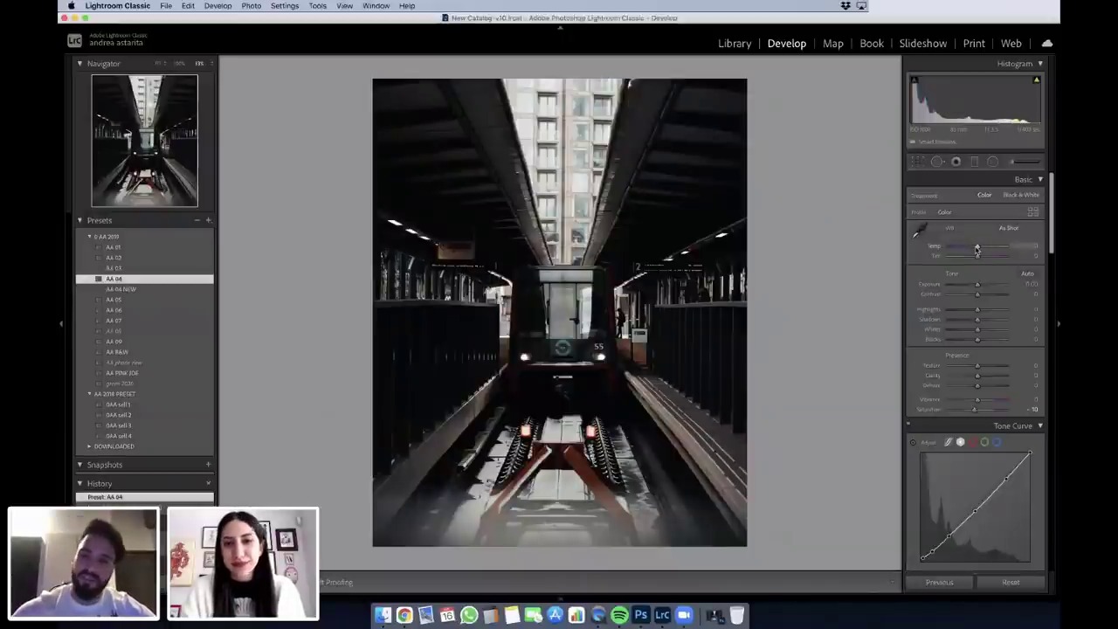
Set the photo's Temp to -19, Exposure to +0.60, Highlights to -38, Shadows to +20 and Saturation to +11.
left_click_drag(977, 250, 971, 312)
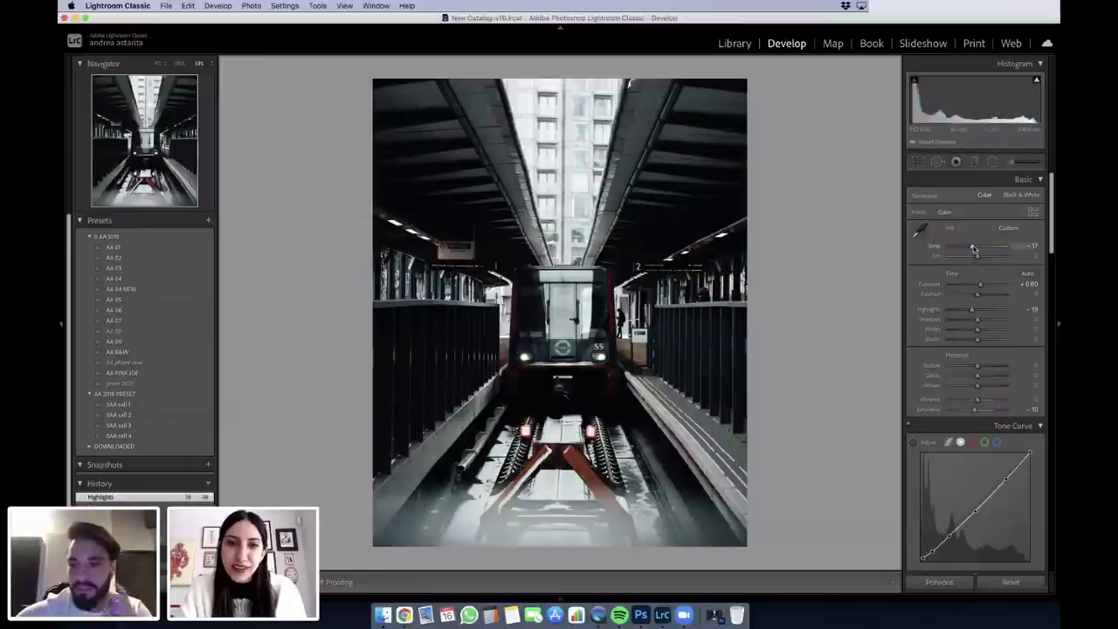
left_click_drag(973, 248, 971, 248)
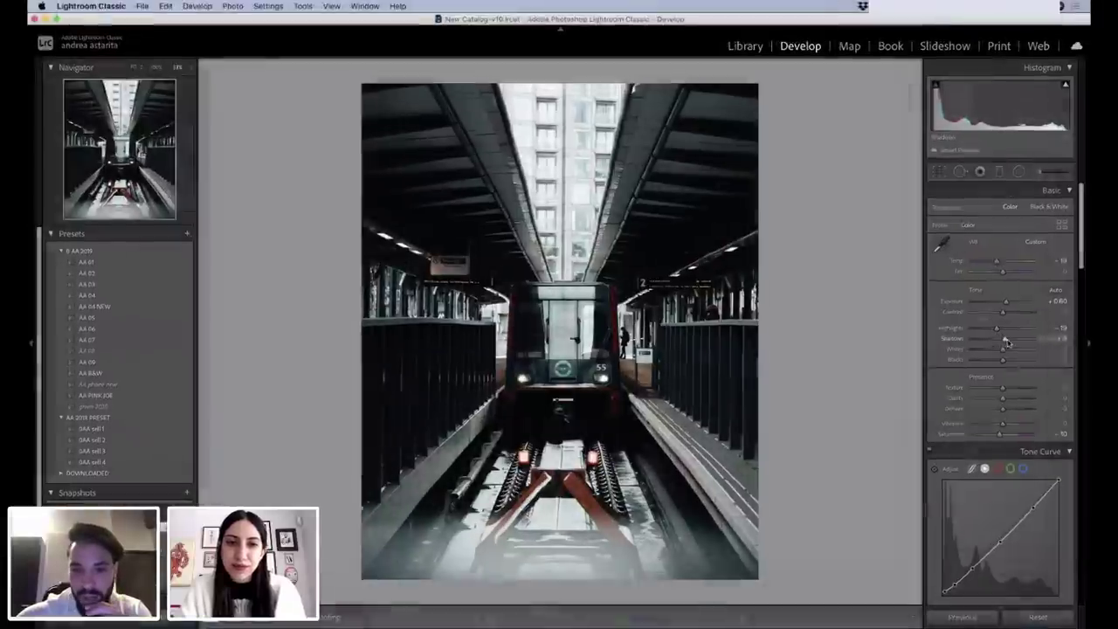
left_click_drag(977, 319, 1009, 341)
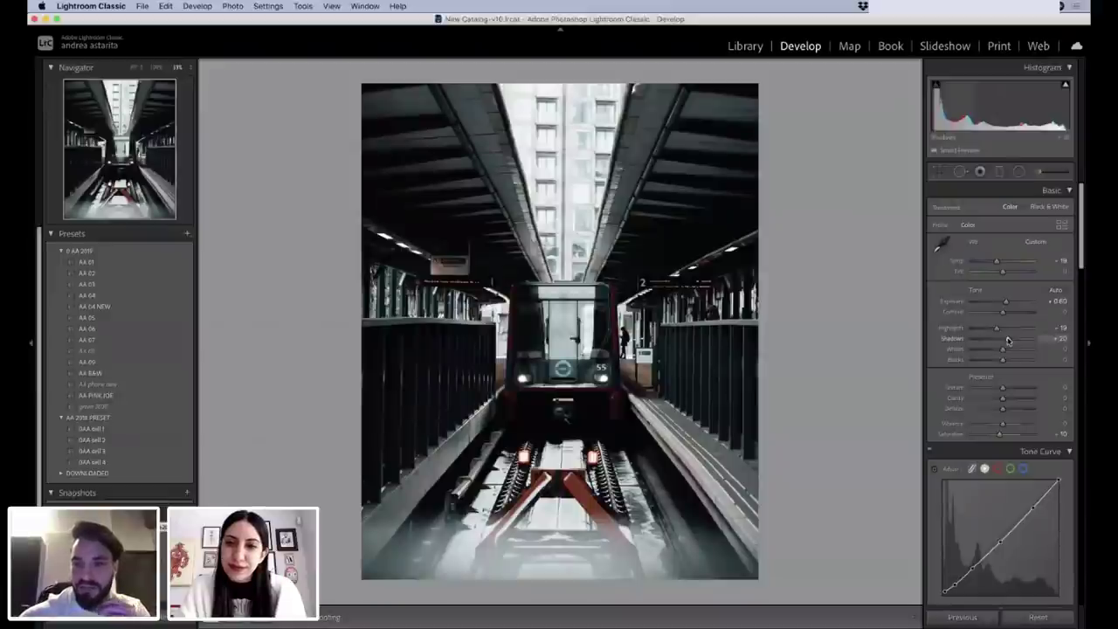
double_click(1001, 435)
left_click_drag(1001, 434, 1005, 435)
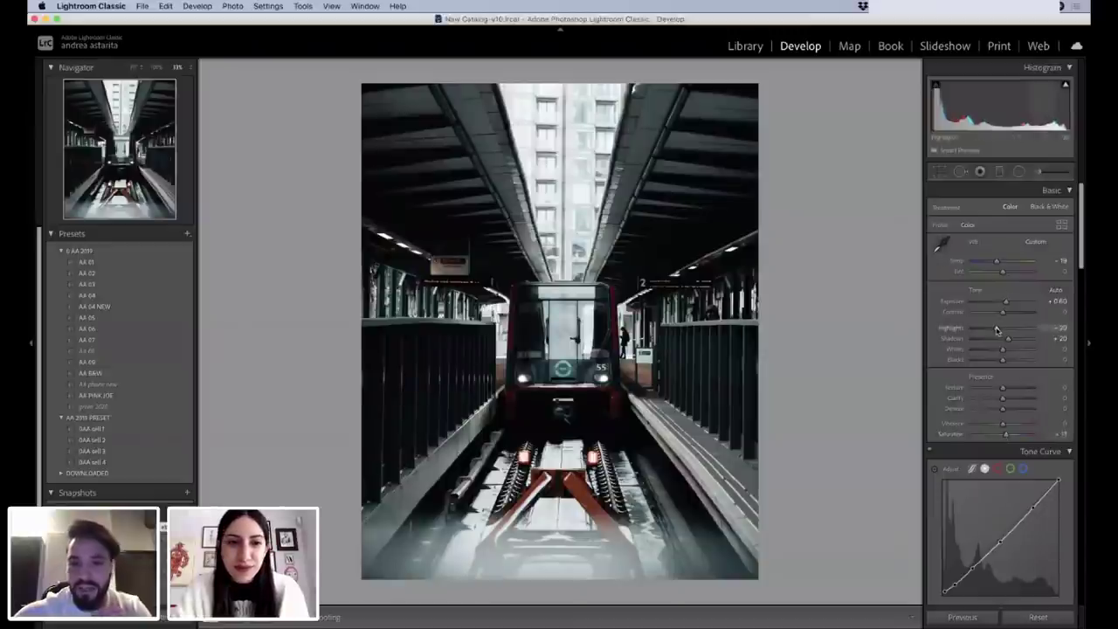
left_click_drag(996, 329, 988, 329)
Shift the photo's Red hue to +13 in the HSL adjustments.
scroll(989, 328, "down", 8)
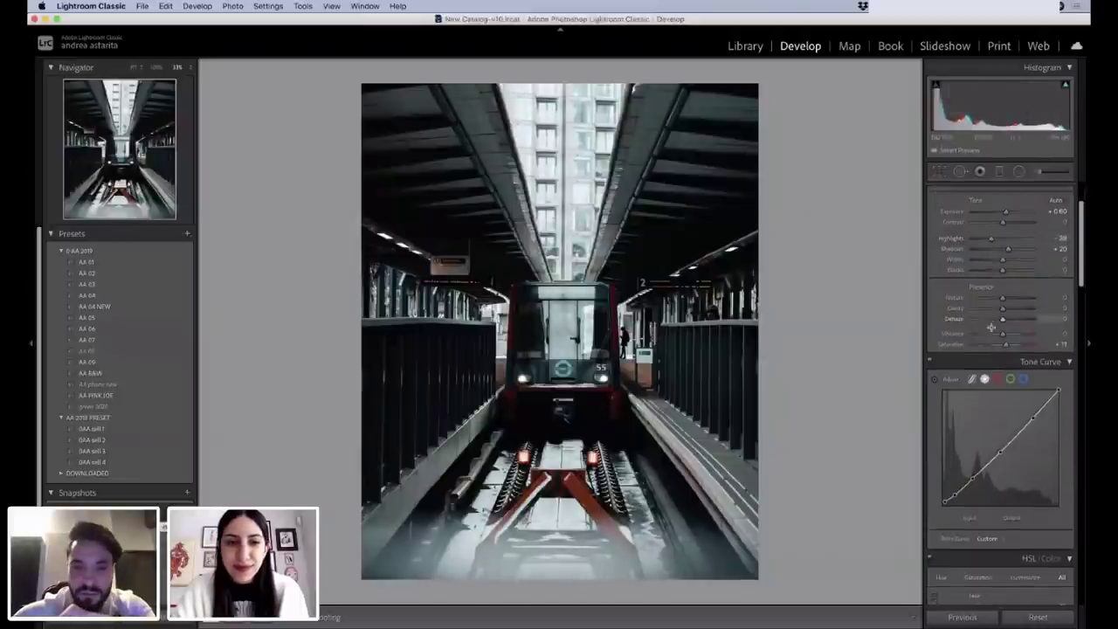
scroll(982, 367, "down", 2)
double_click(961, 412)
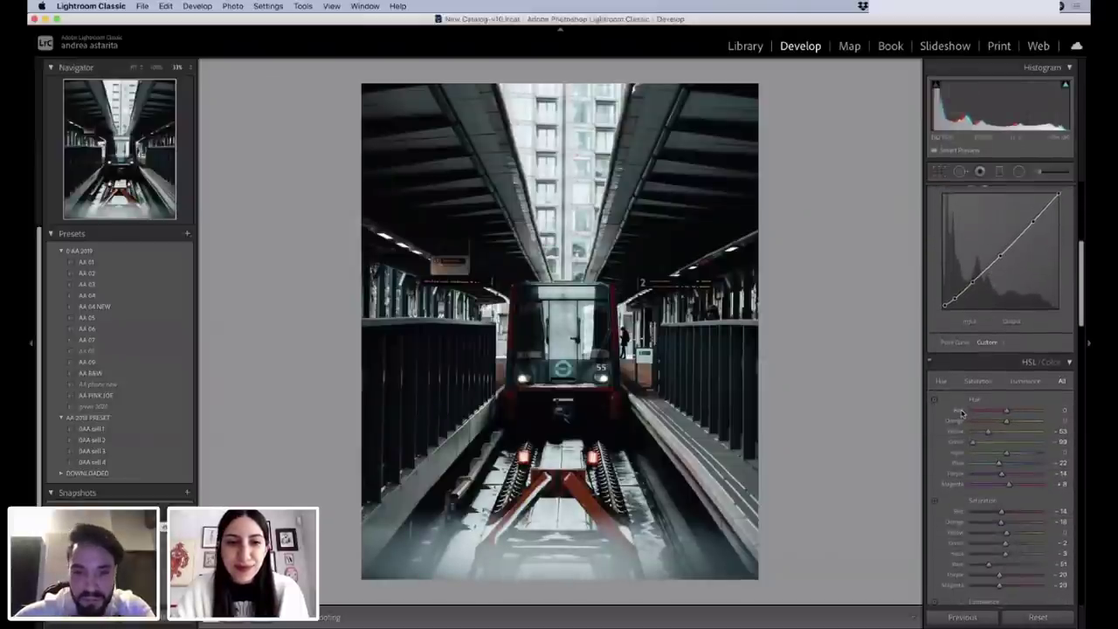
left_click_drag(1006, 410, 1011, 411)
Examine the train, the platform signs and the people on the platform at close range.
left_click(650, 352)
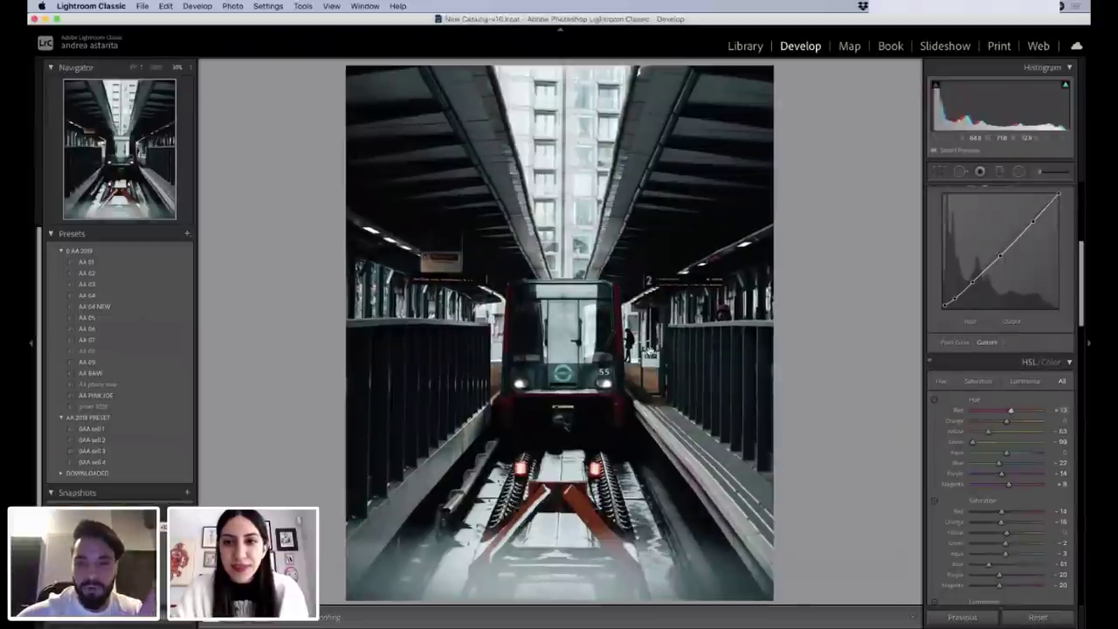
key("super+minus")
left_click_drag(651, 351, 538, 341)
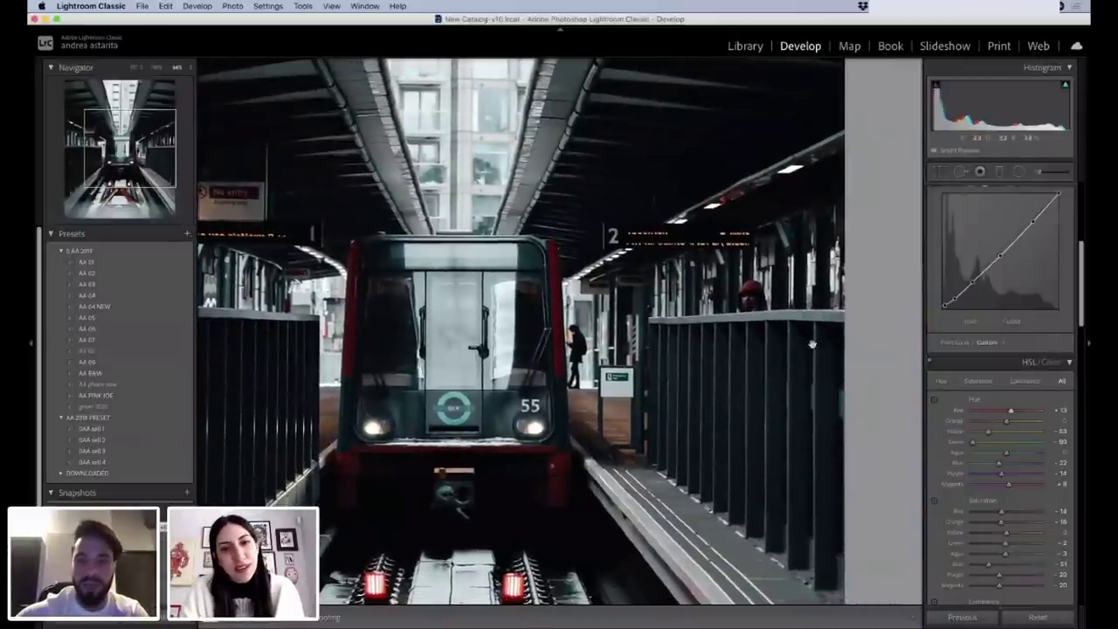
left_click_drag(505, 395, 812, 240)
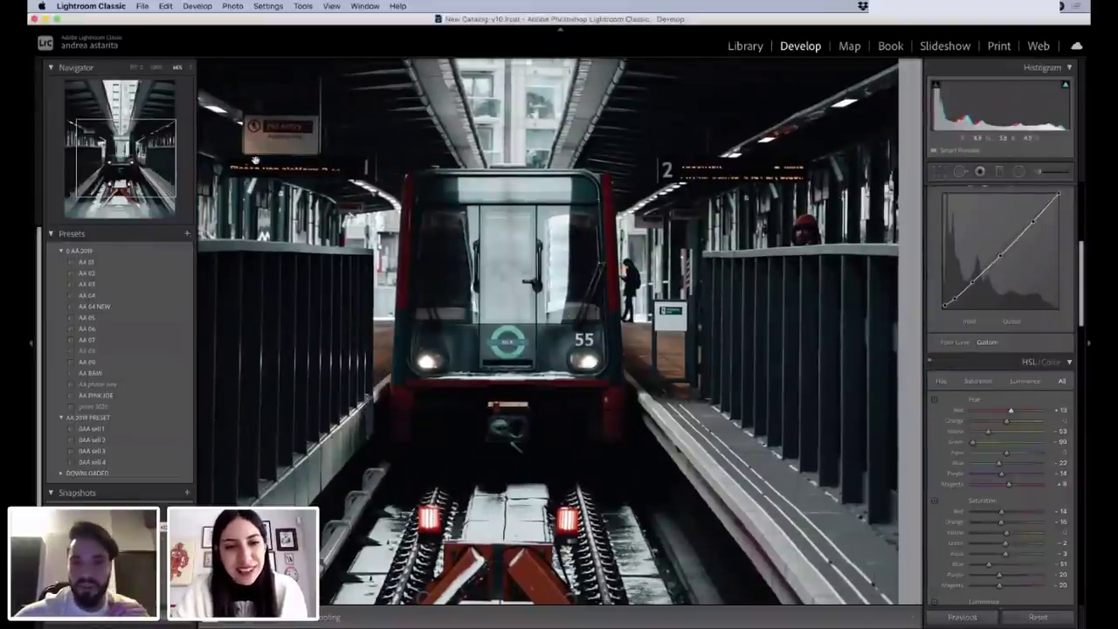
left_click(607, 193)
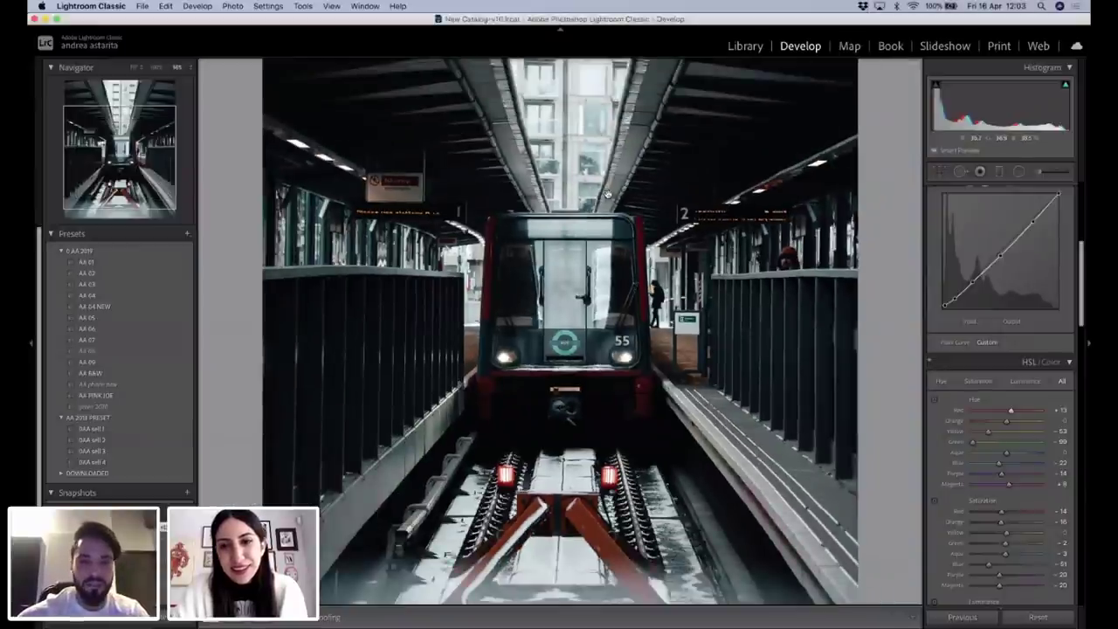
left_click(611, 194)
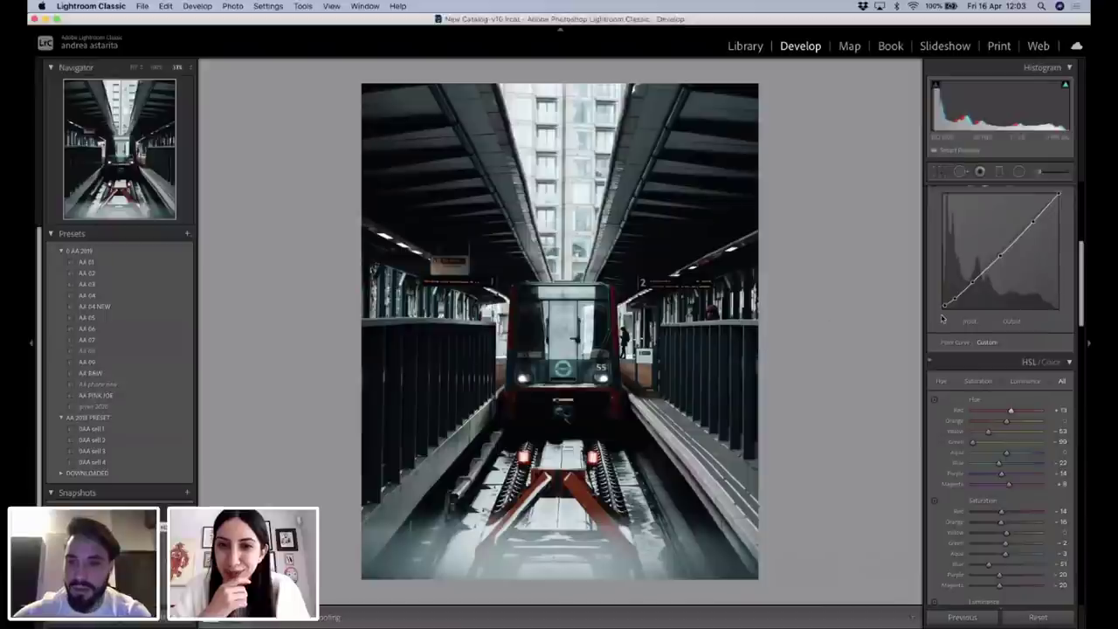
Reset the photo's Red hue adjustment to 0.
double_click(958, 410)
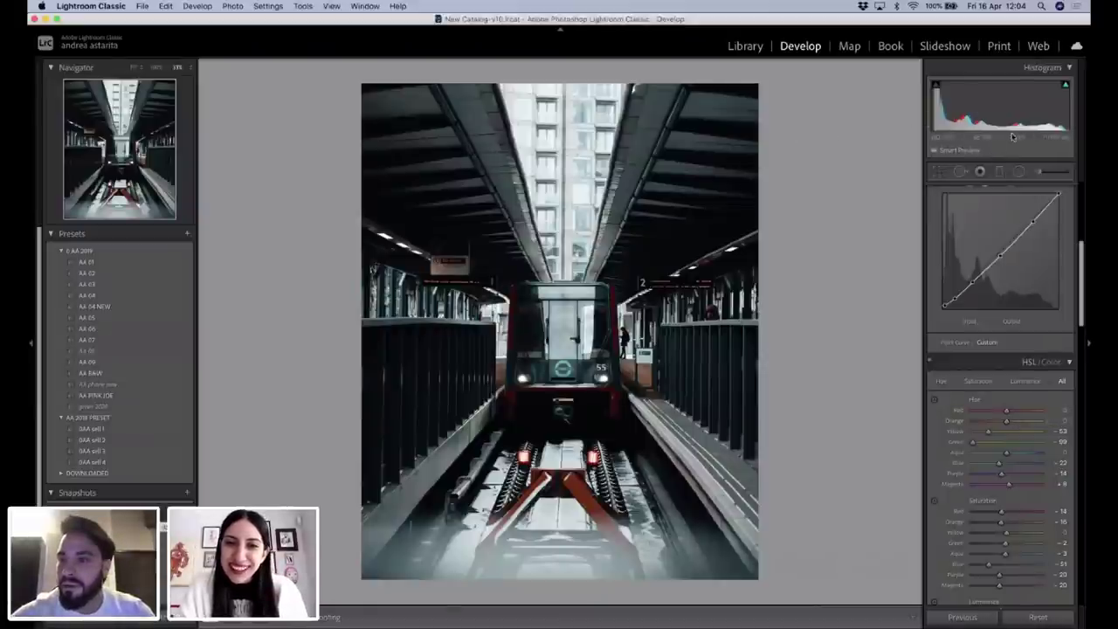
left_click(1069, 68)
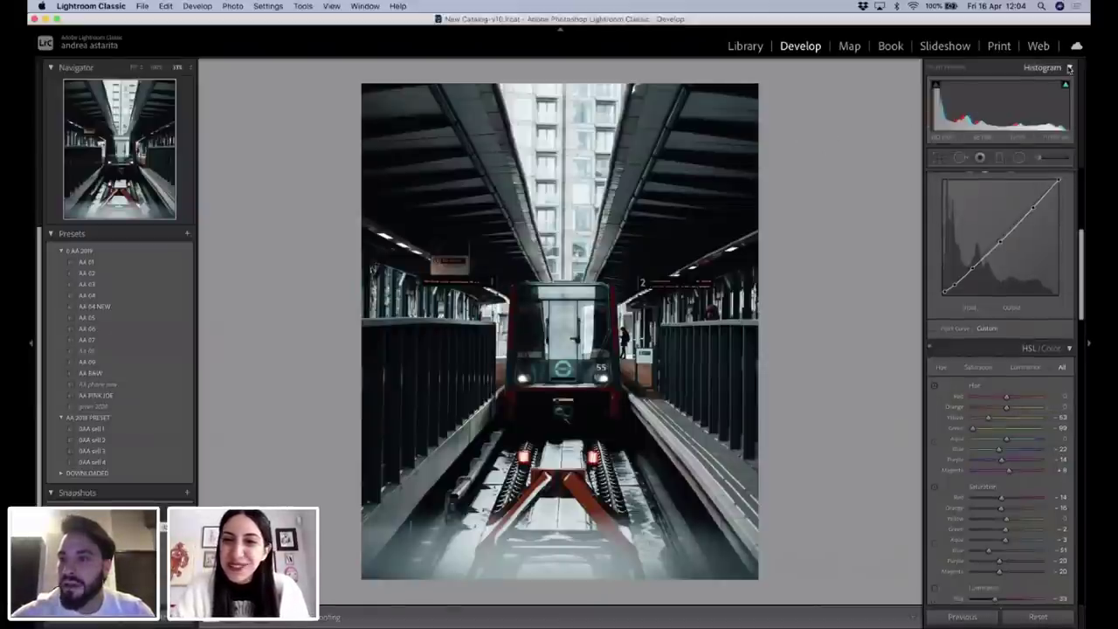
left_click(1069, 68)
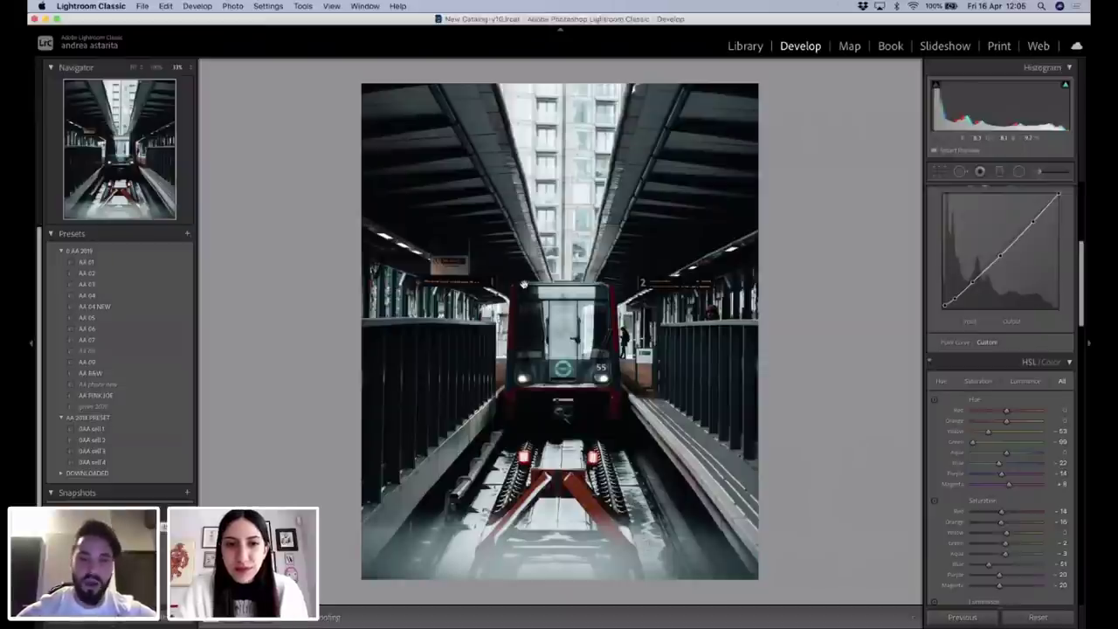
Inspect the train's front and the surrounding platform details up close once more, then return to the full photo.
left_click(649, 284)
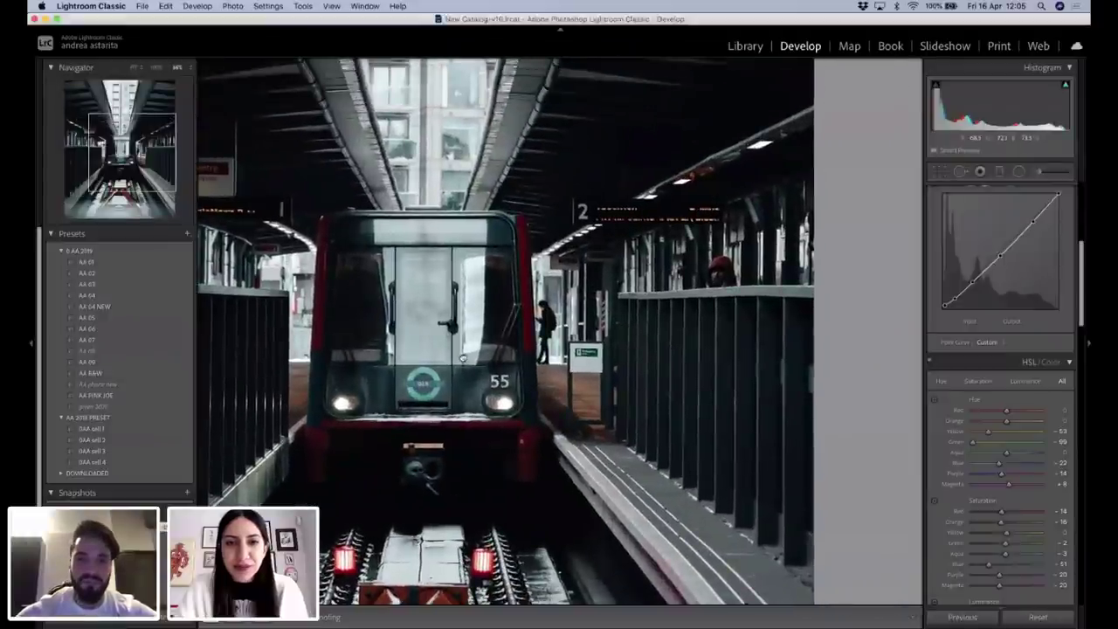
left_click_drag(463, 358, 561, 358)
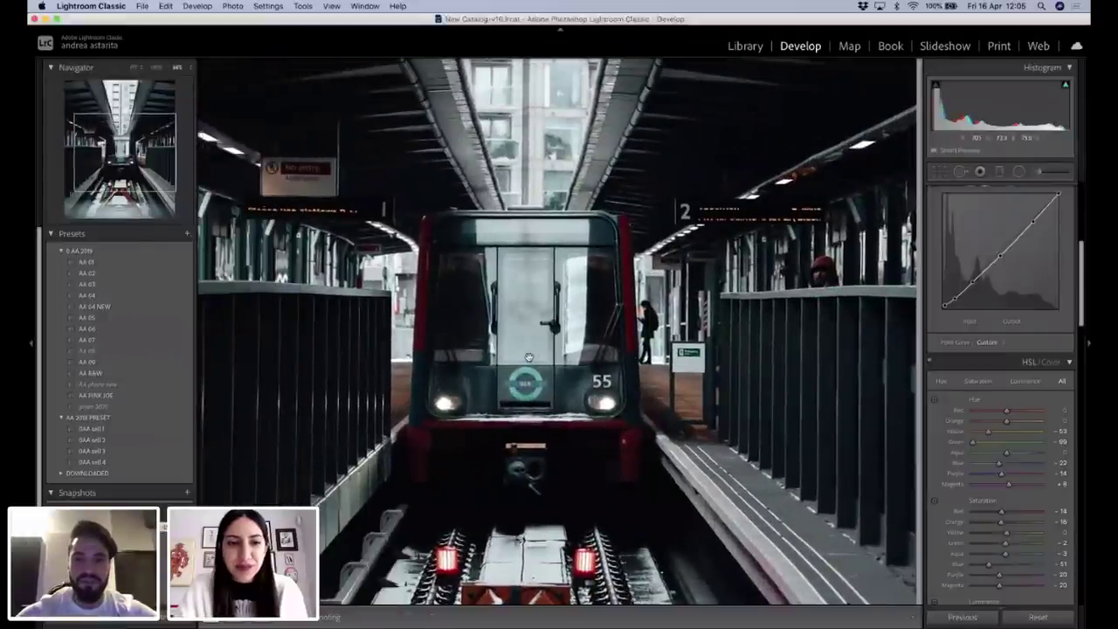
left_click(529, 356)
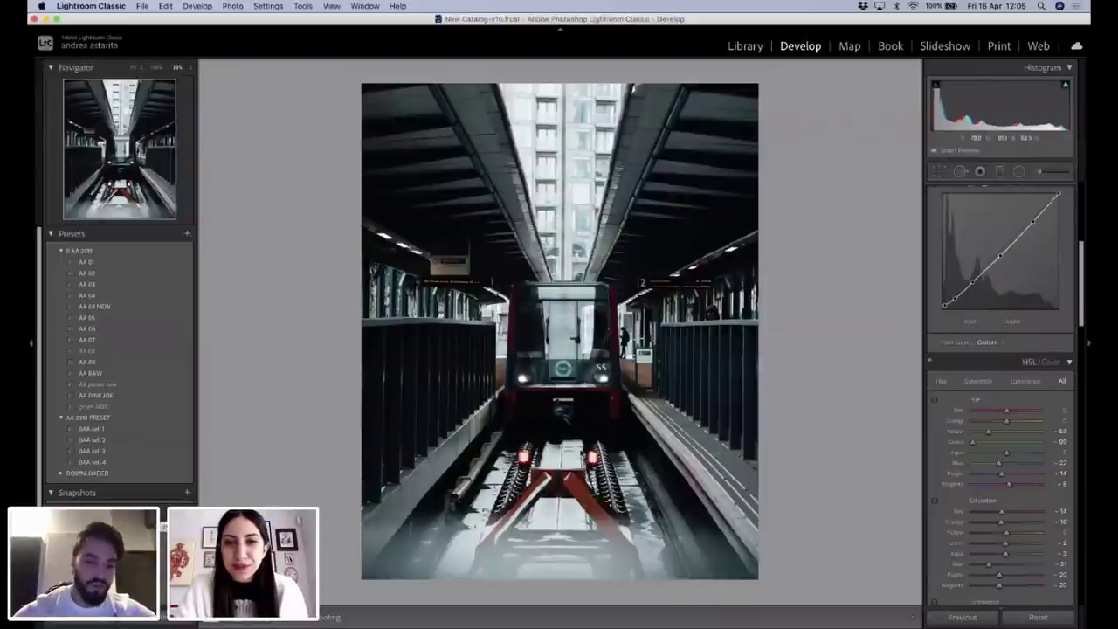
left_click(142, 7)
left_click(382, 229)
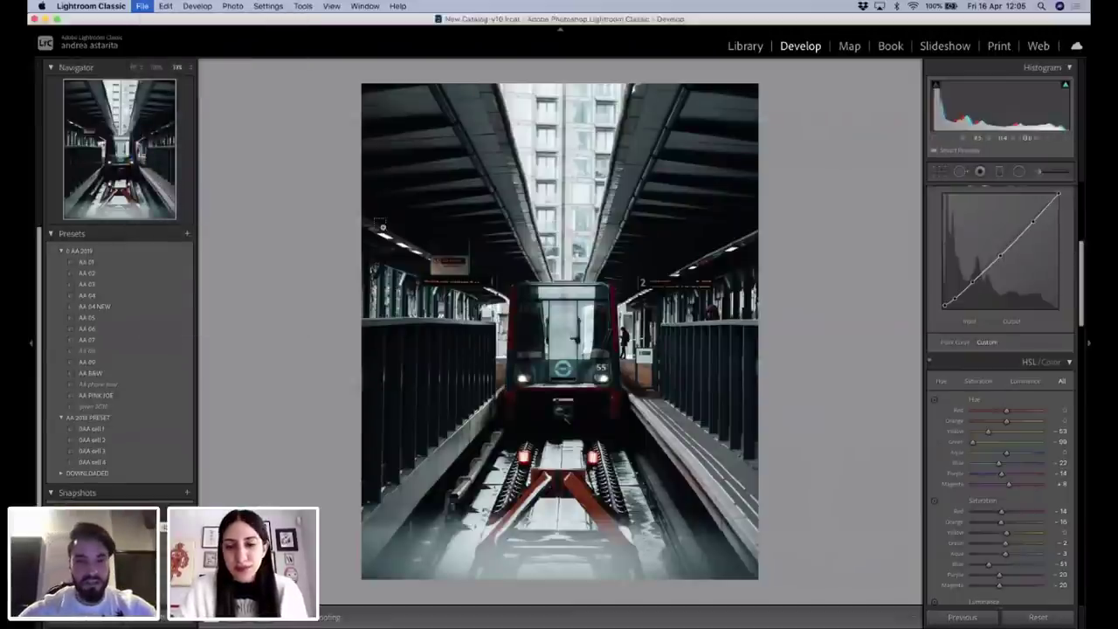
left_click(633, 214)
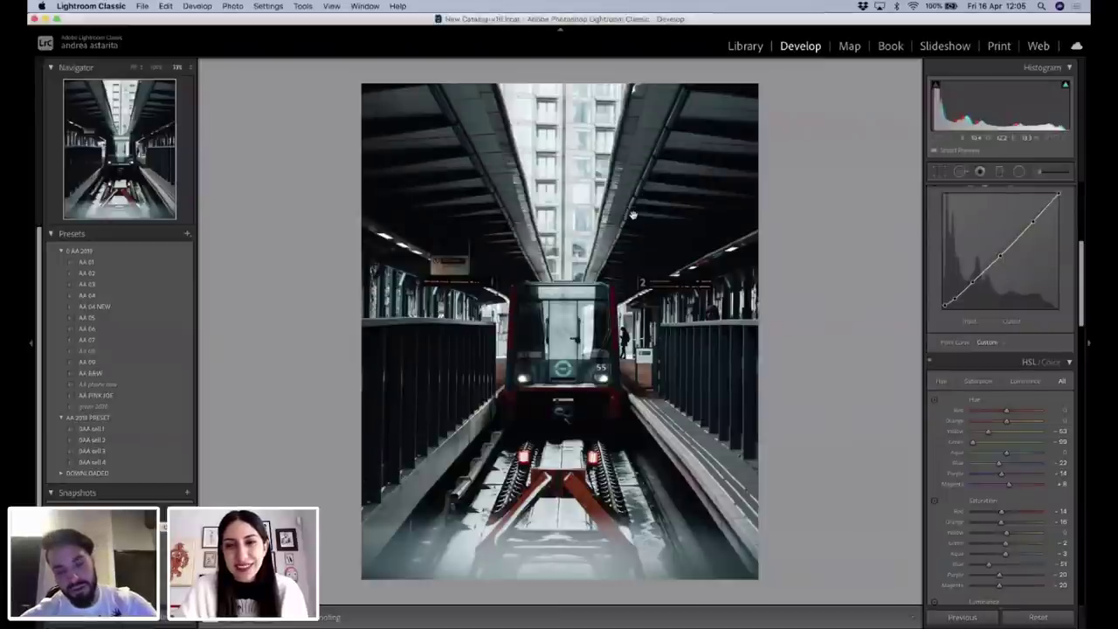
Minimize Lightroom, switch to Photoshop and bring up the Start image-1.jpg document fitted to the window.
left_click(46, 18)
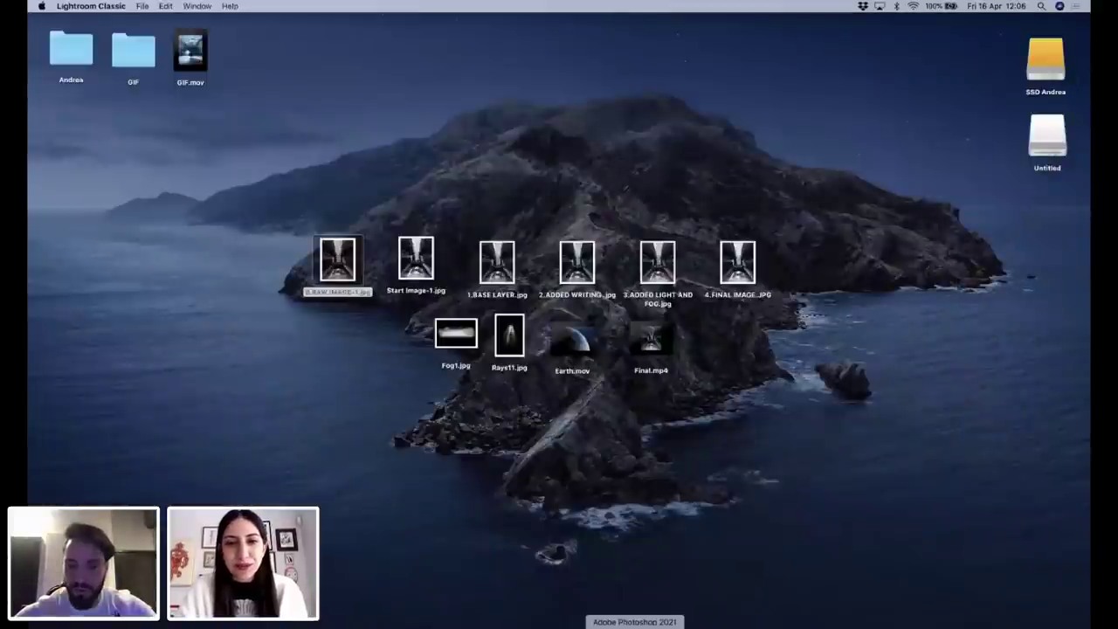
left_click(635, 625)
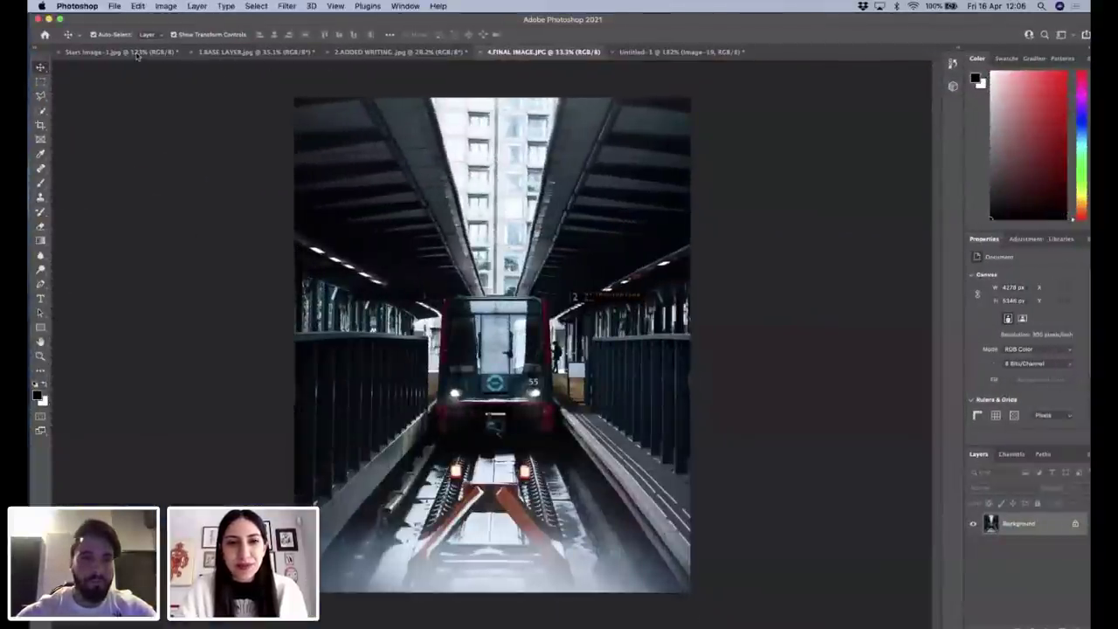
left_click(133, 53)
key("super+0")
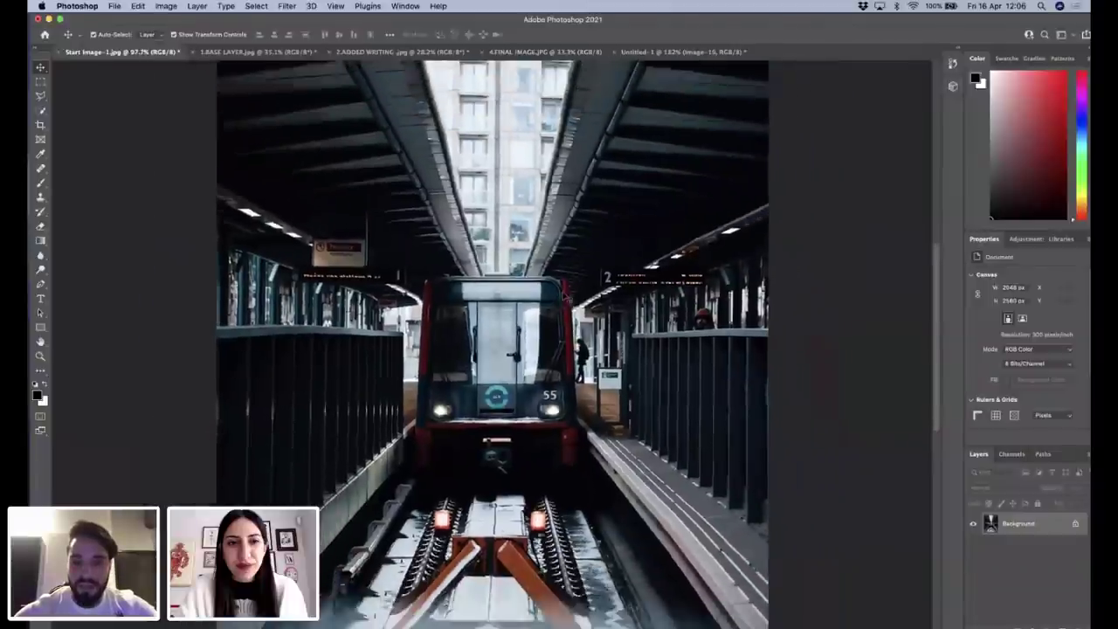
Remove the person in the red hat behind the platform 2 railing with a 55 px Spot Healing Brush.
left_click(41, 168)
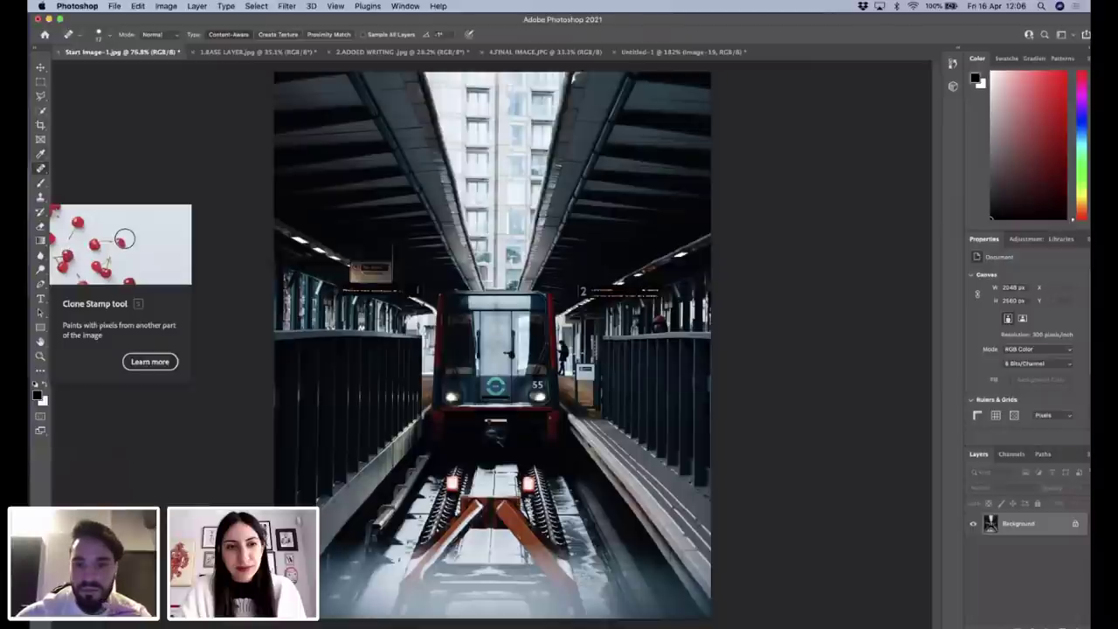
scroll(492, 344, "up", 5)
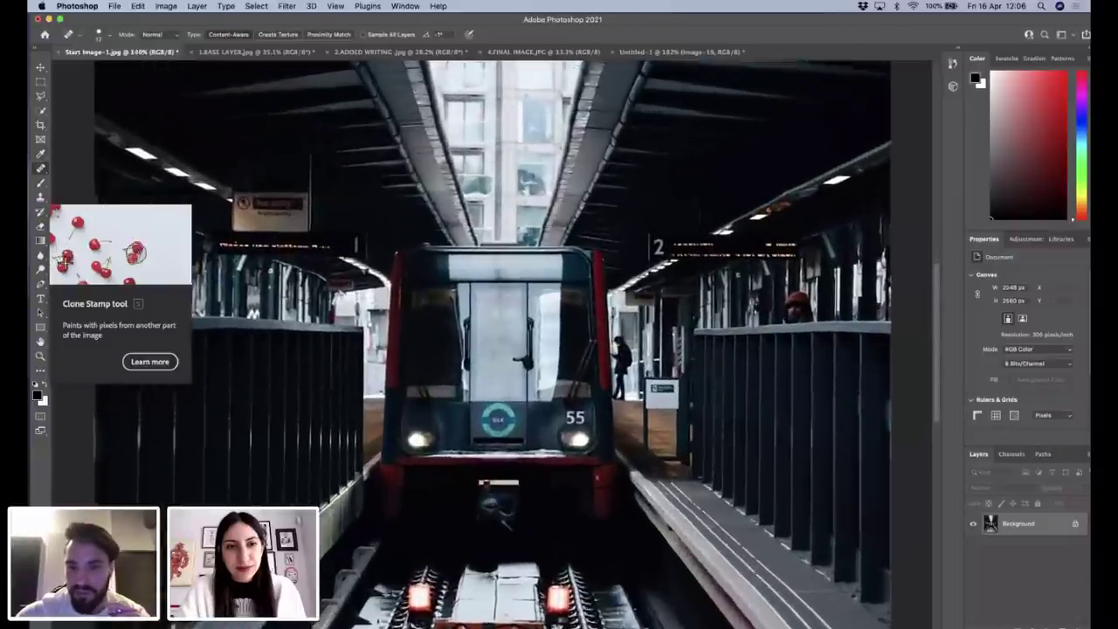
scroll(587, 273, "right", 5)
scroll(587, 273, "down", 2)
right_click(586, 274)
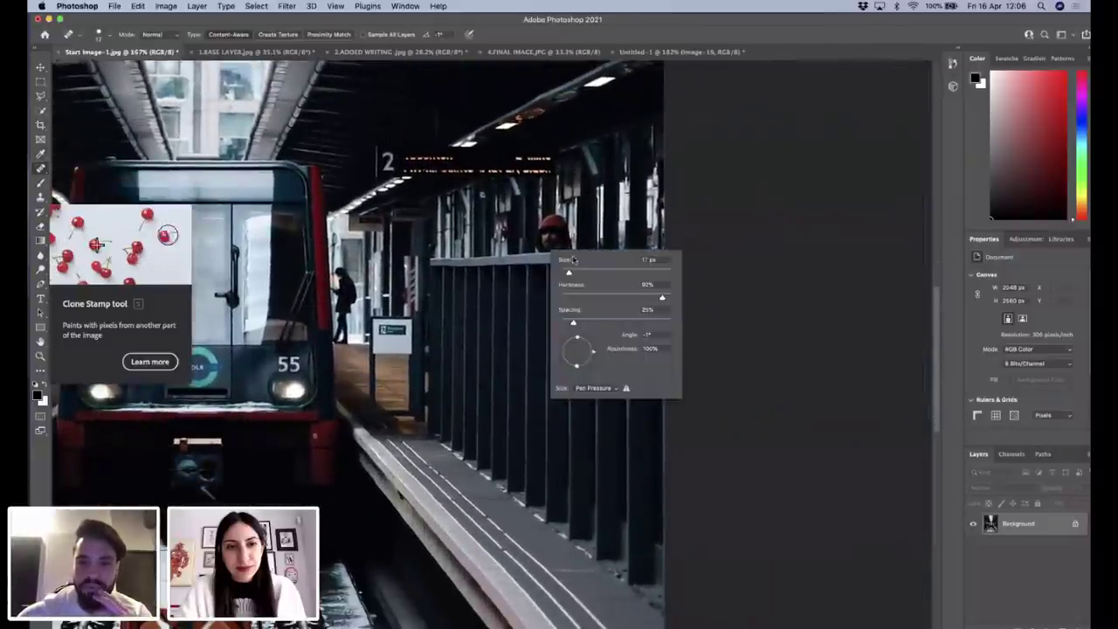
left_click_drag(587, 274, 613, 273)
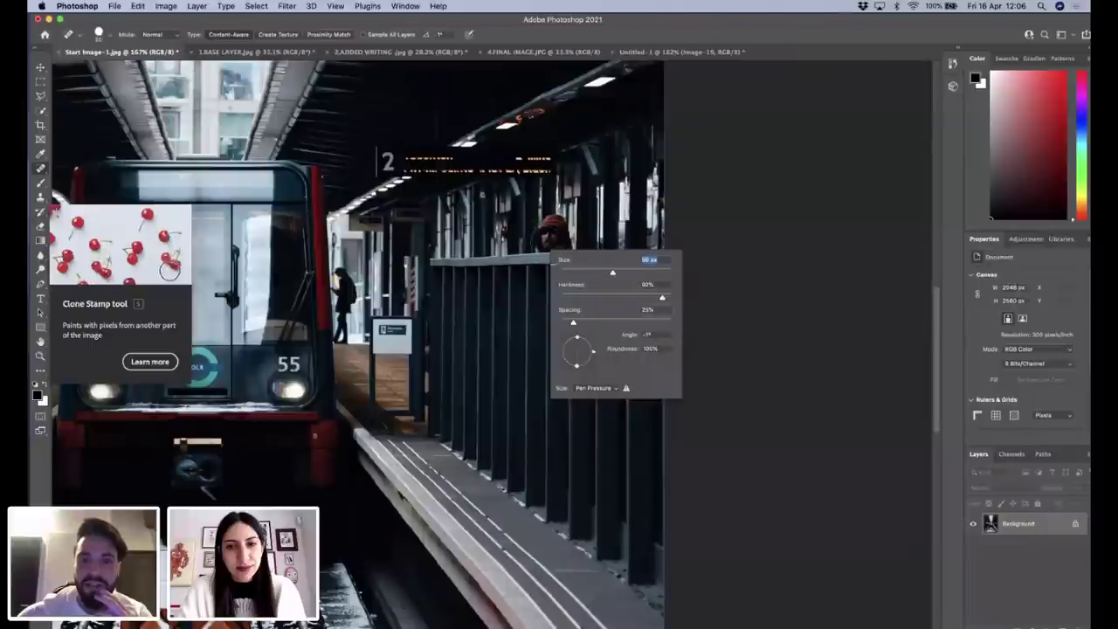
left_click_drag(594, 273, 589, 273)
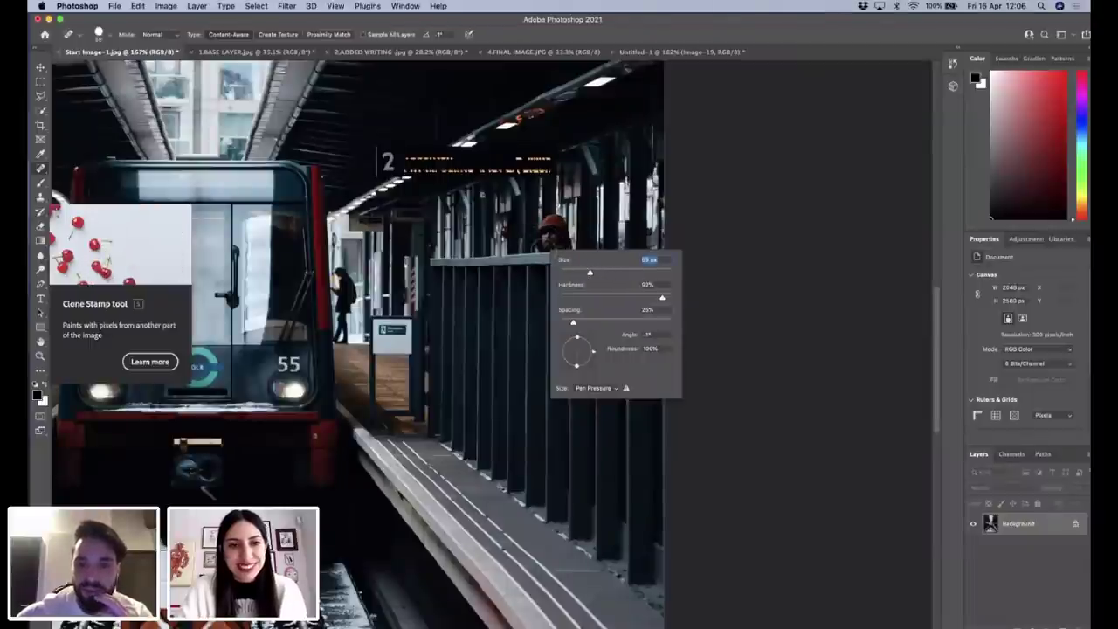
left_click(549, 232)
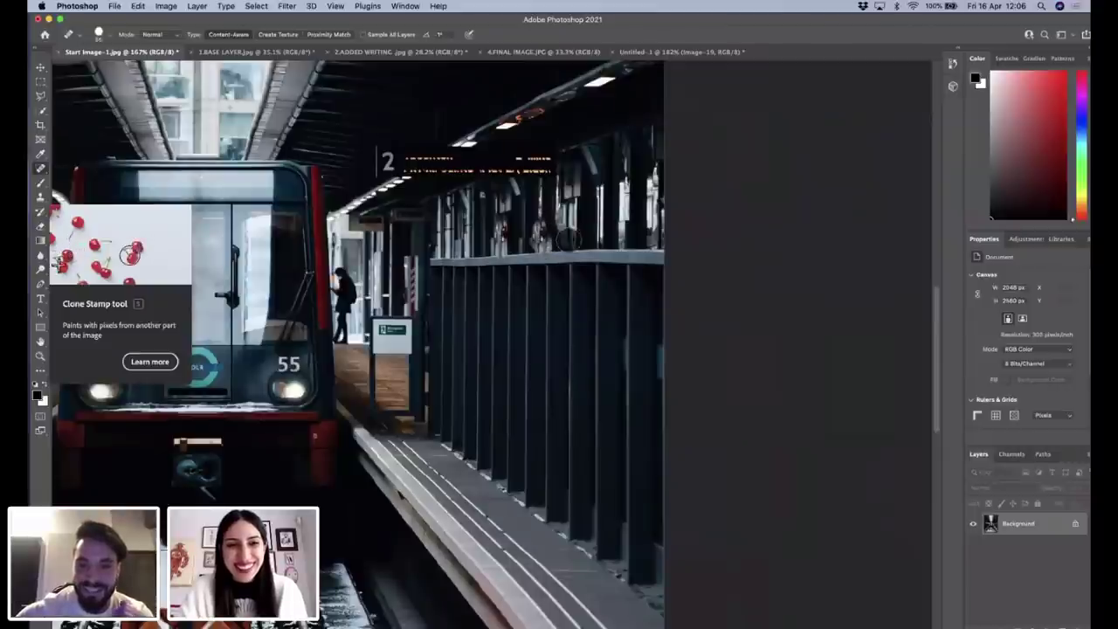
Clean up the healed area above the platform 2 railing with a smaller, 27 px healing brush.
scroll(550, 236, "left", 2)
right_click(563, 238)
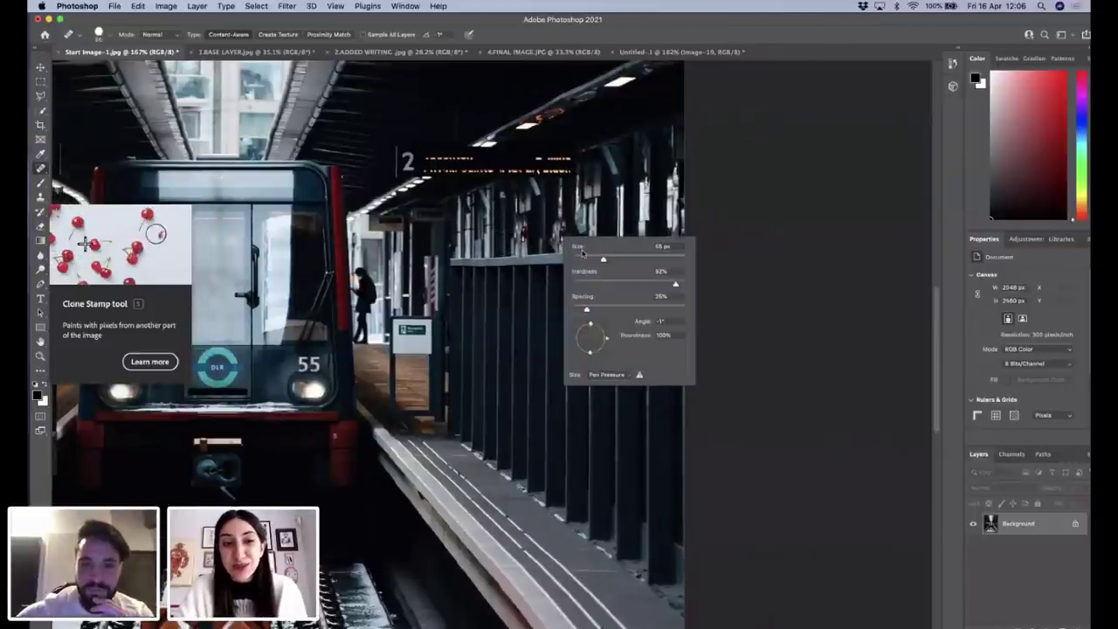
left_click(562, 234)
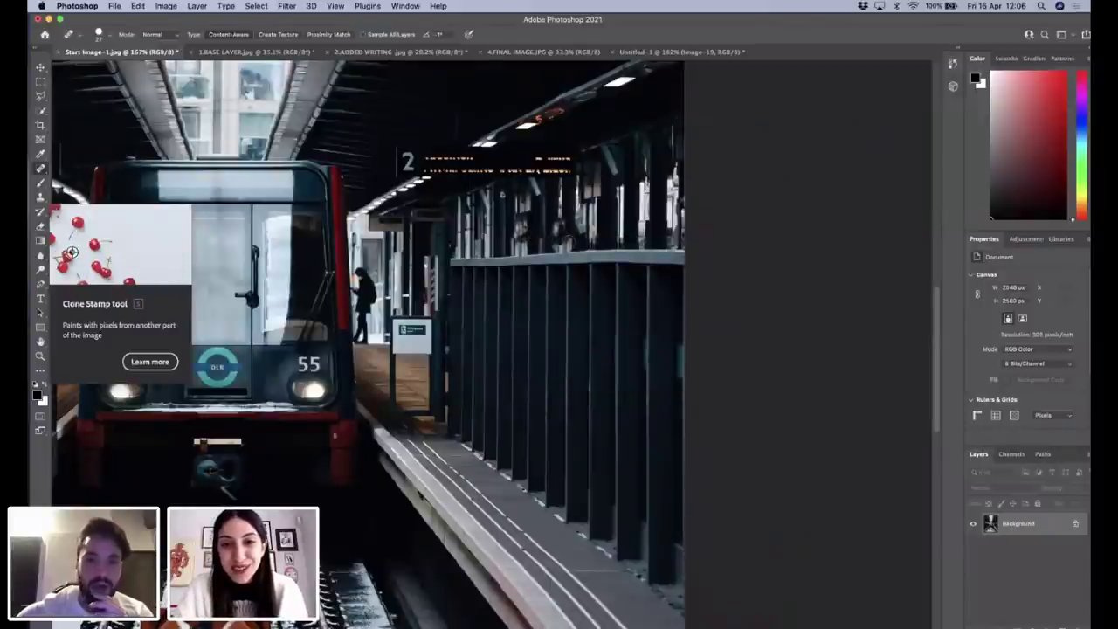
Erase both rows of amber text from the platform 2 display, using a much finer healing brush for the lower row.
scroll(651, 235, "up", 3)
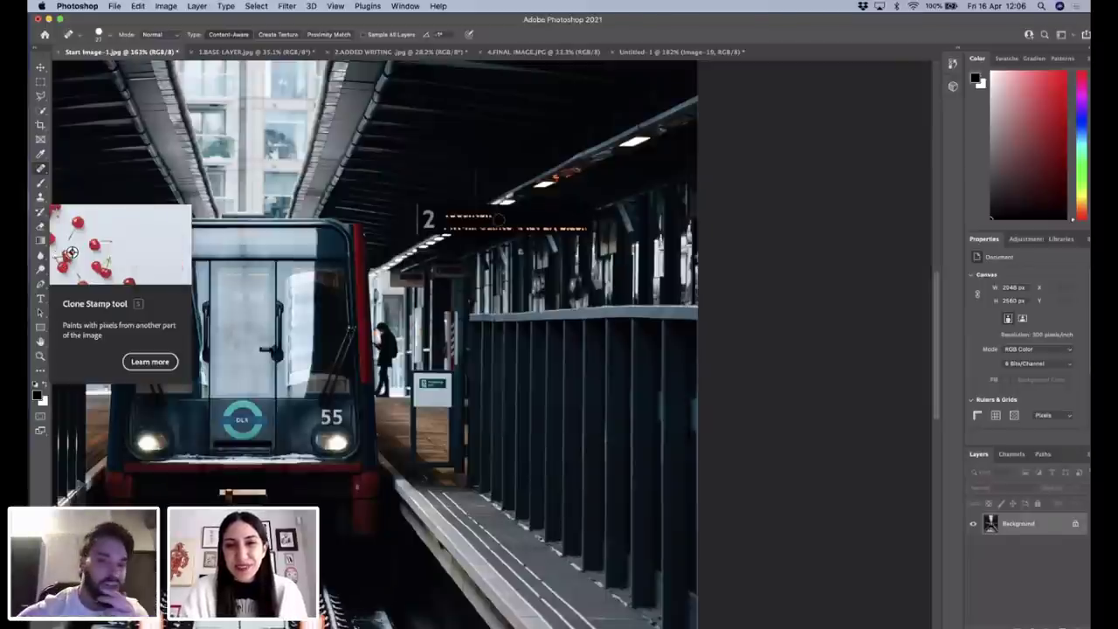
left_click_drag(446, 214, 490, 215)
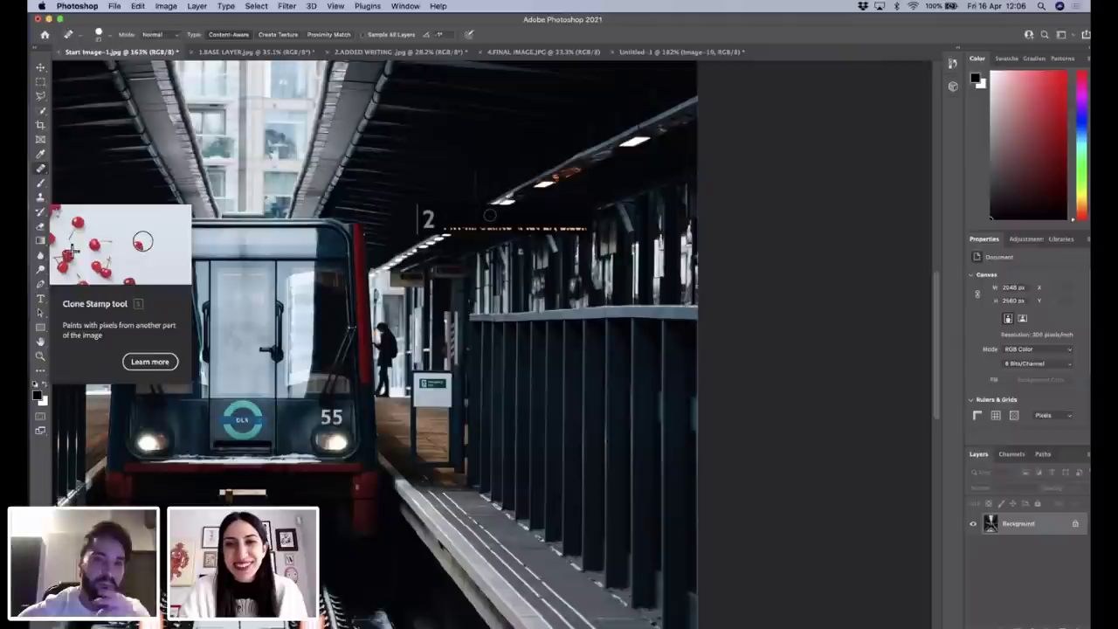
scroll(490, 214, "up", 5)
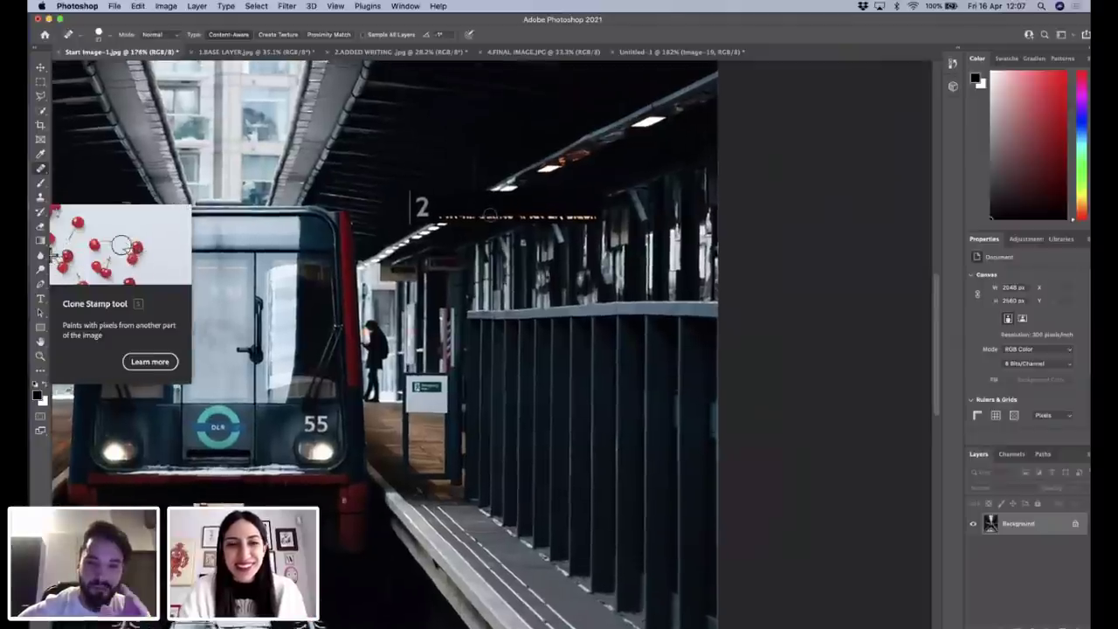
scroll(490, 213, "up", 3)
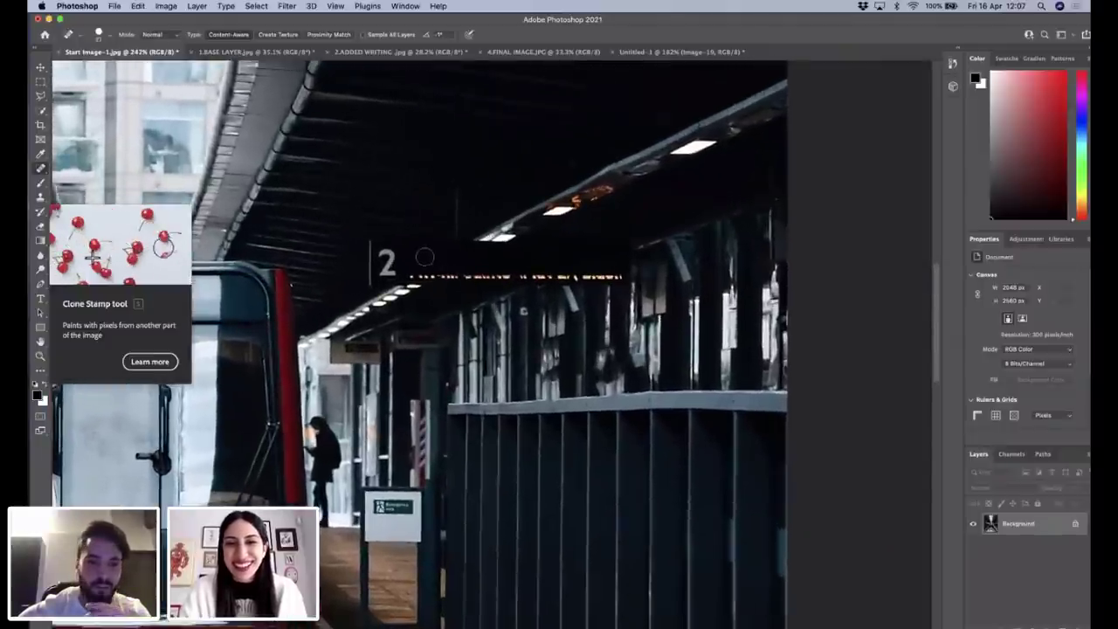
right_click(437, 262)
left_click_drag(444, 279, 443, 278)
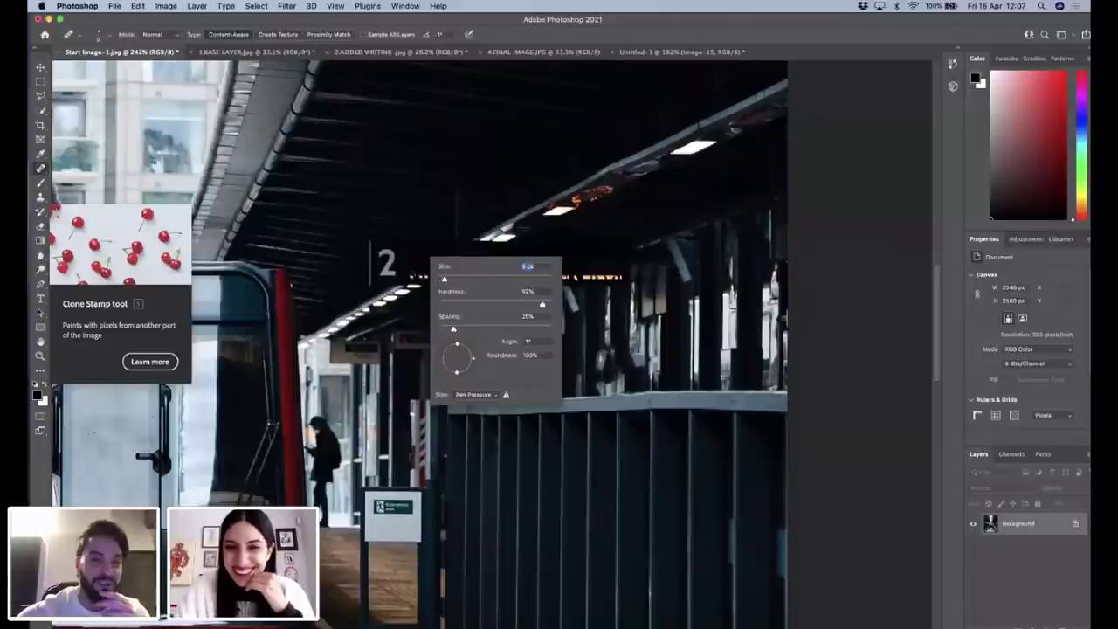
key("Return")
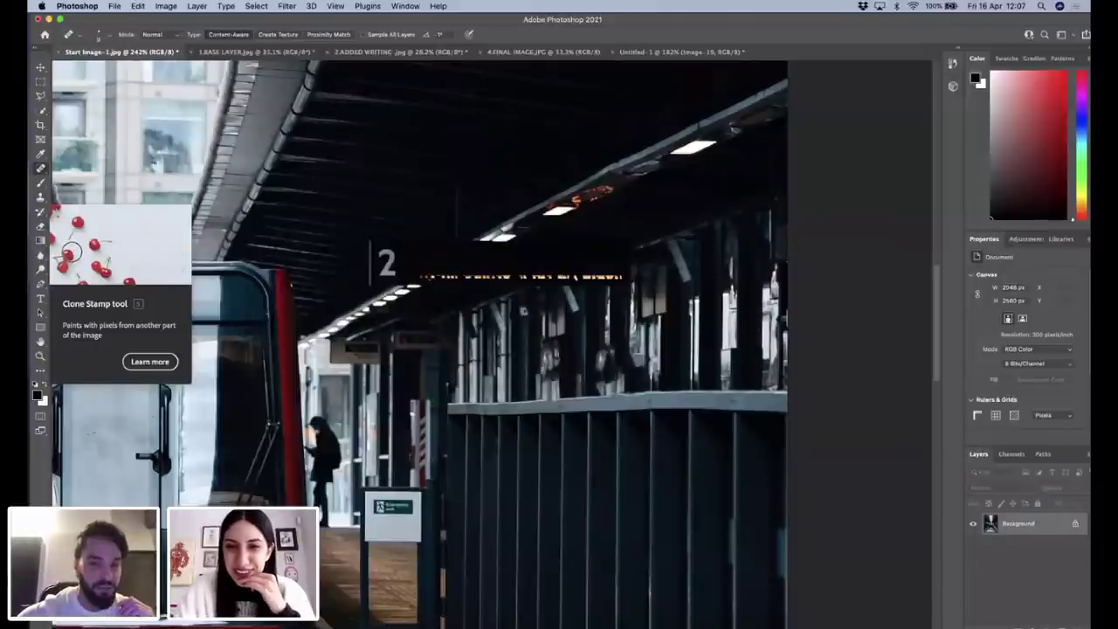
left_click_drag(441, 276, 617, 276)
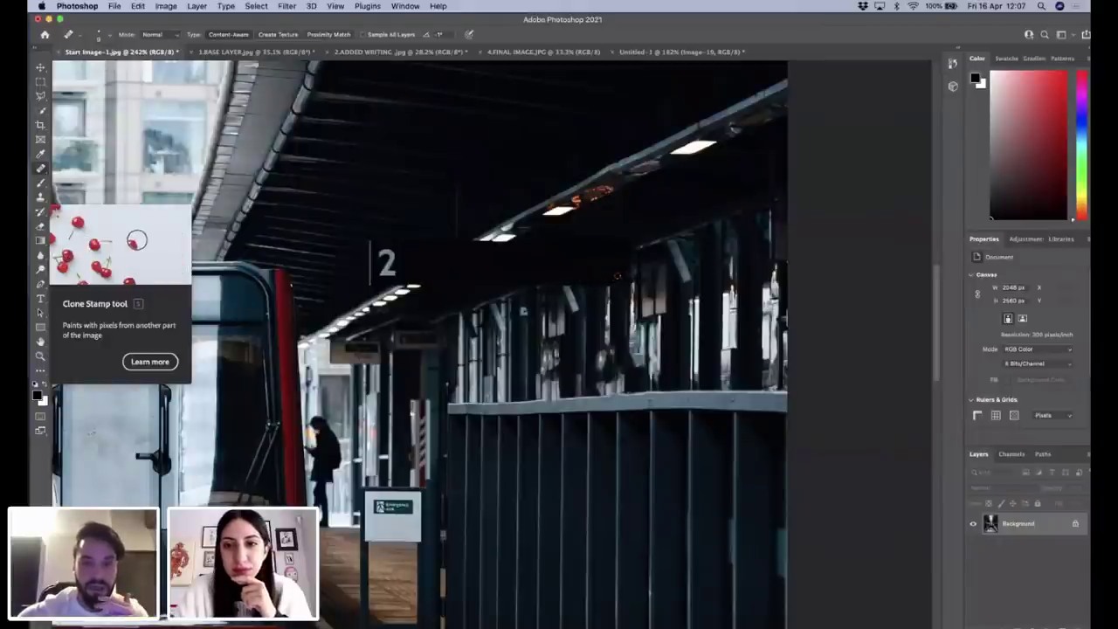
Heal away the green lettering on the white sign beside the platform 2 railing so the sign is blank.
scroll(617, 276, "down", 2)
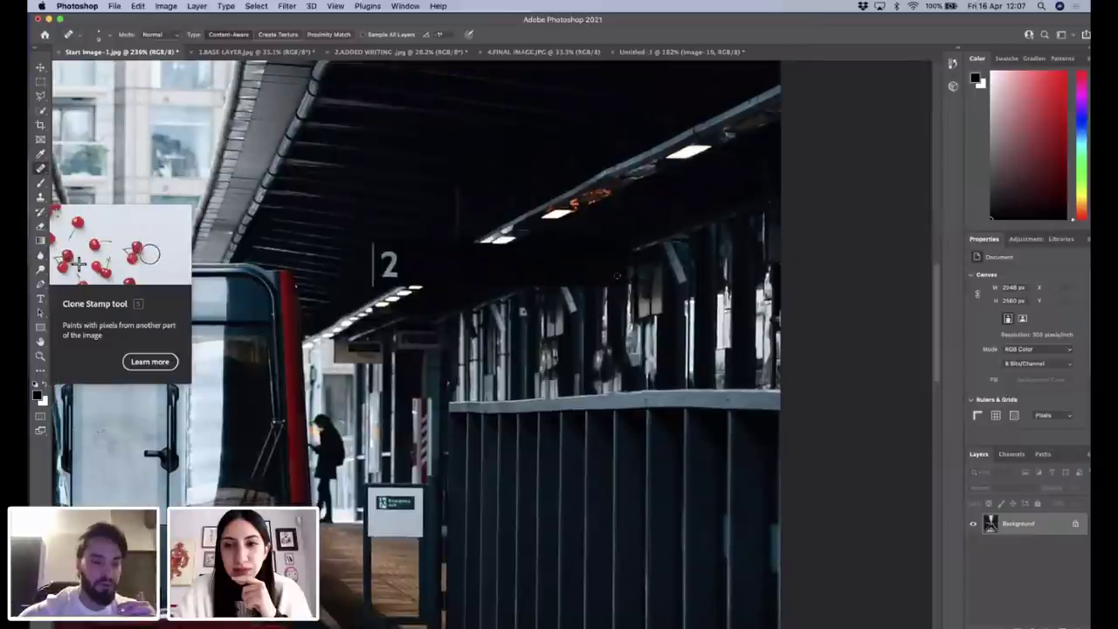
scroll(616, 276, "left", 3)
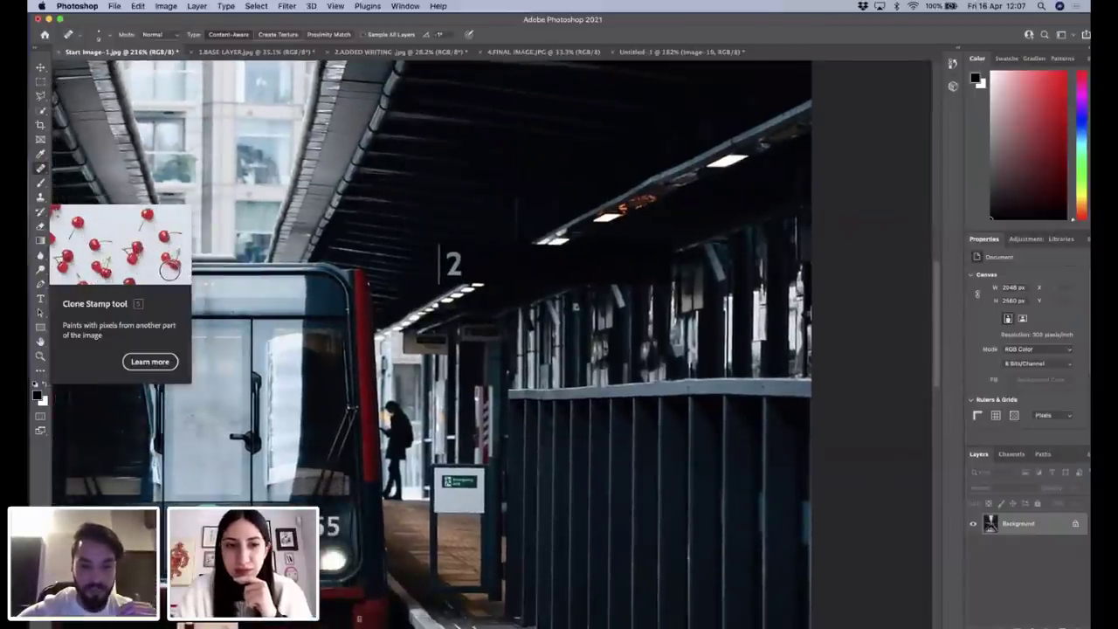
scroll(616, 276, "up", 3)
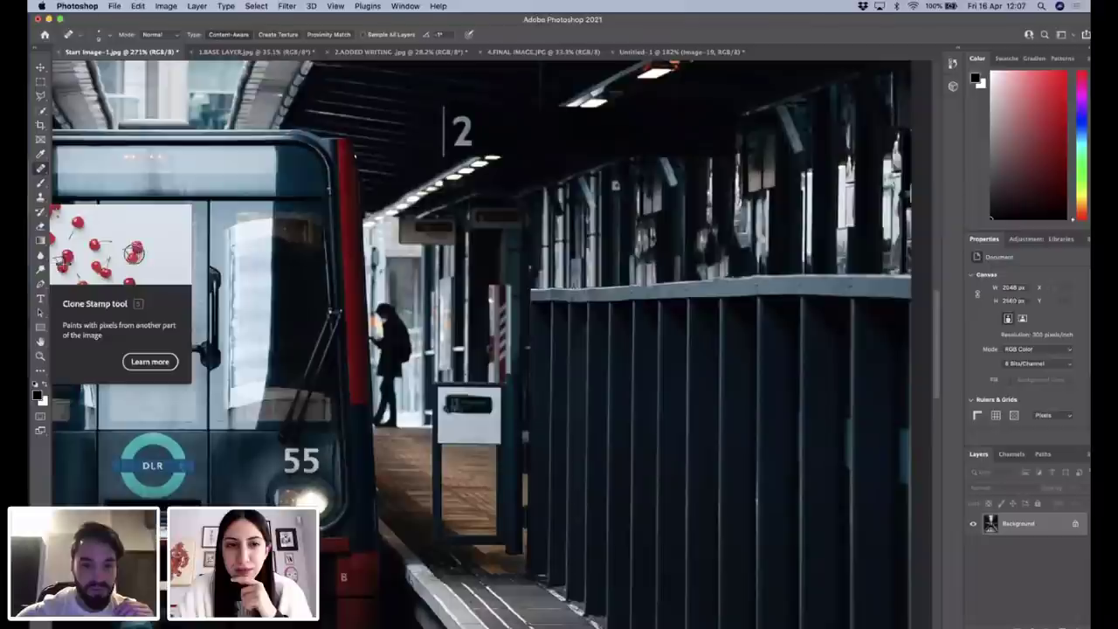
key("ctrl+z")
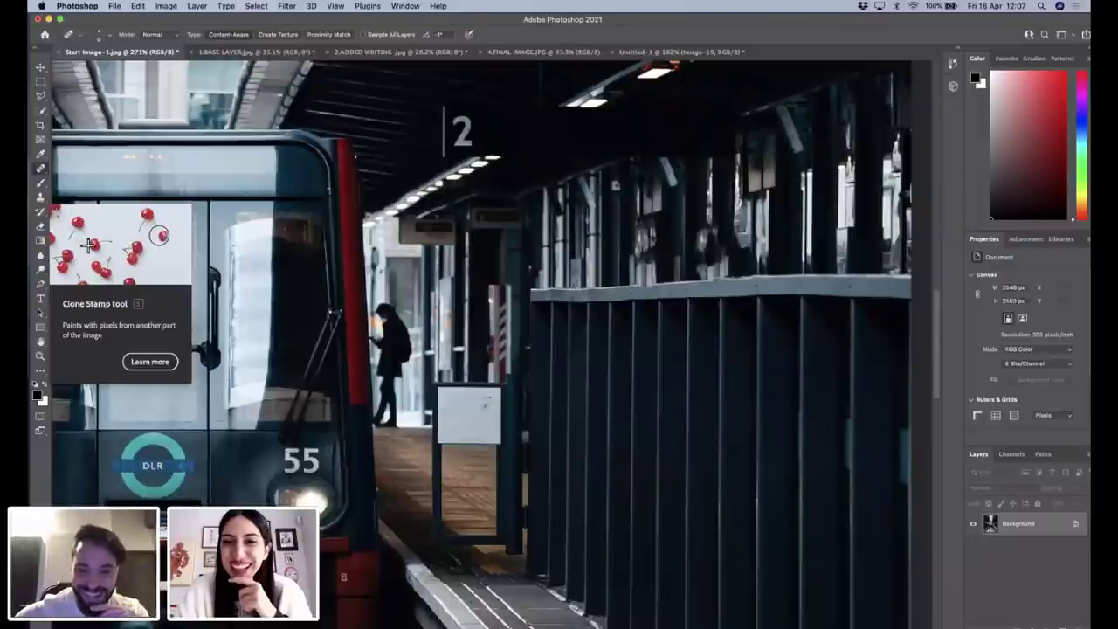
key("ctrl+shift+z")
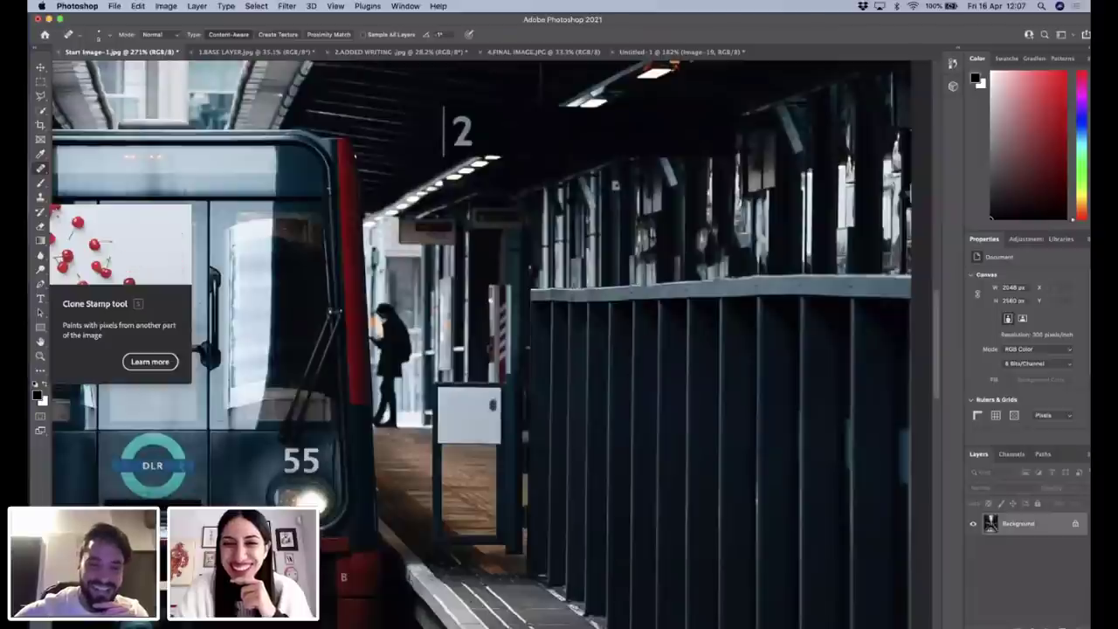
Examine the train's front, its windows and logo, and the tracks below for other details that need retouching.
scroll(533, 349, "left", 10)
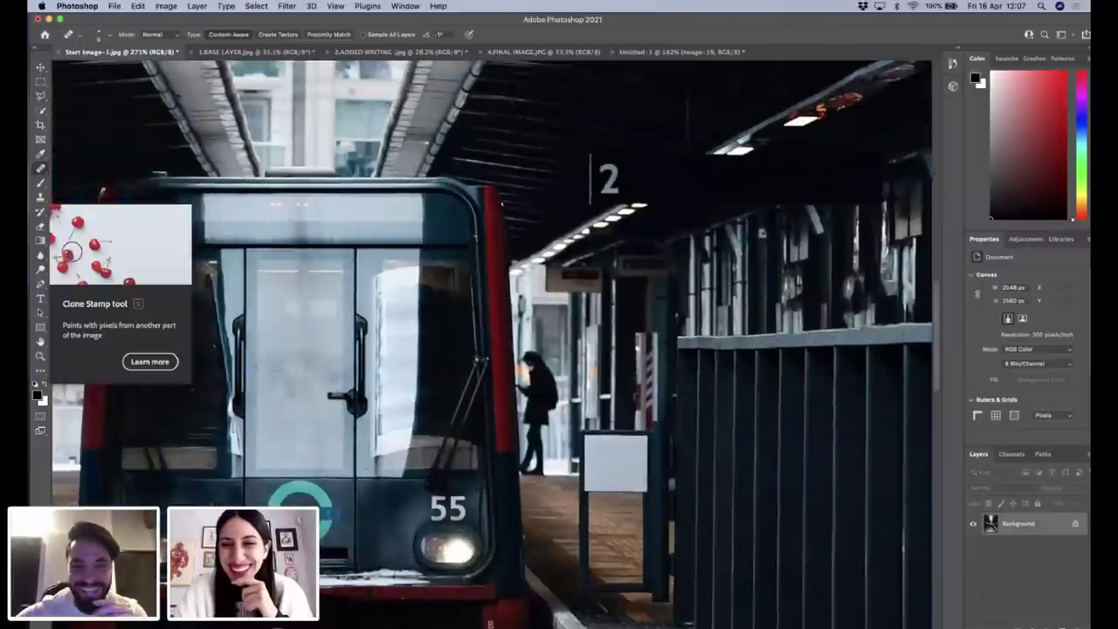
scroll(534, 349, "down", 3)
scroll(698, 292, "up", 3)
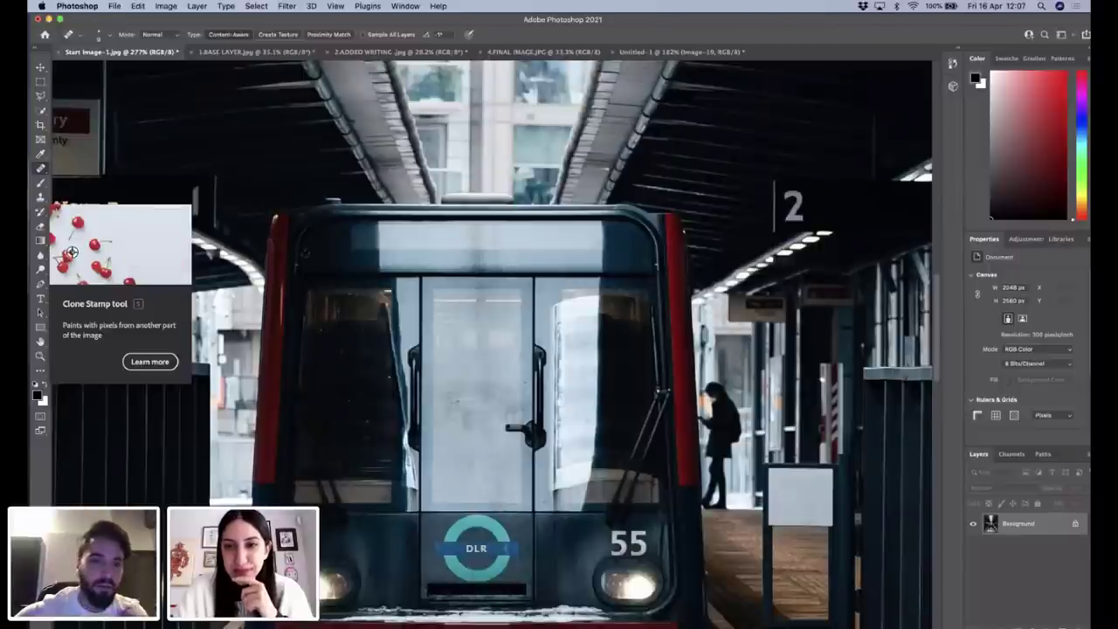
scroll(340, 267, "down", 4)
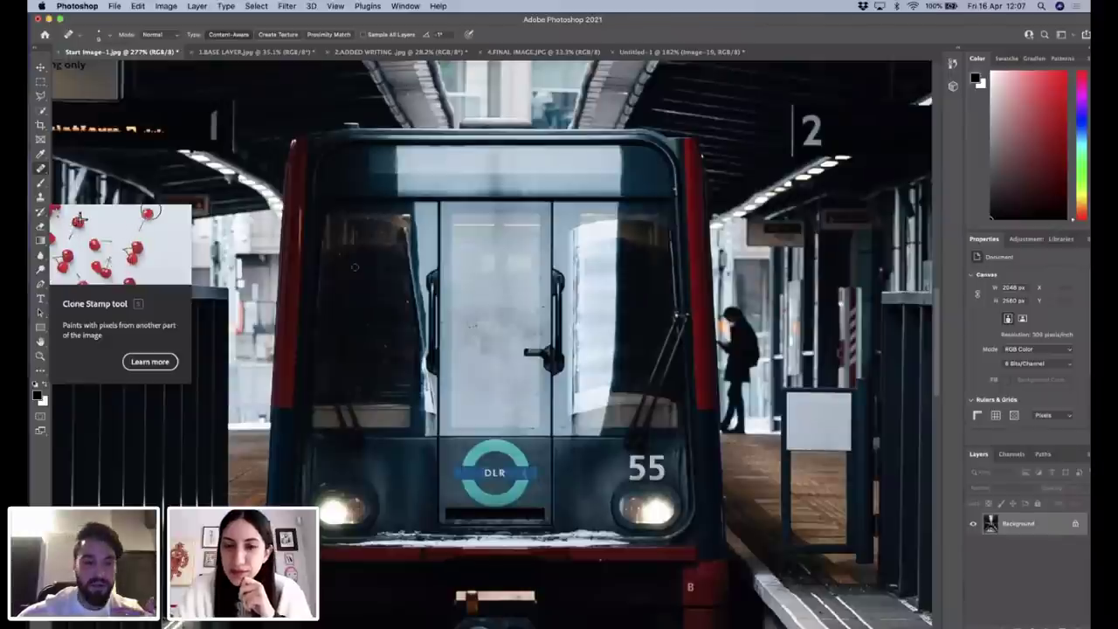
scroll(355, 266, "up", 2)
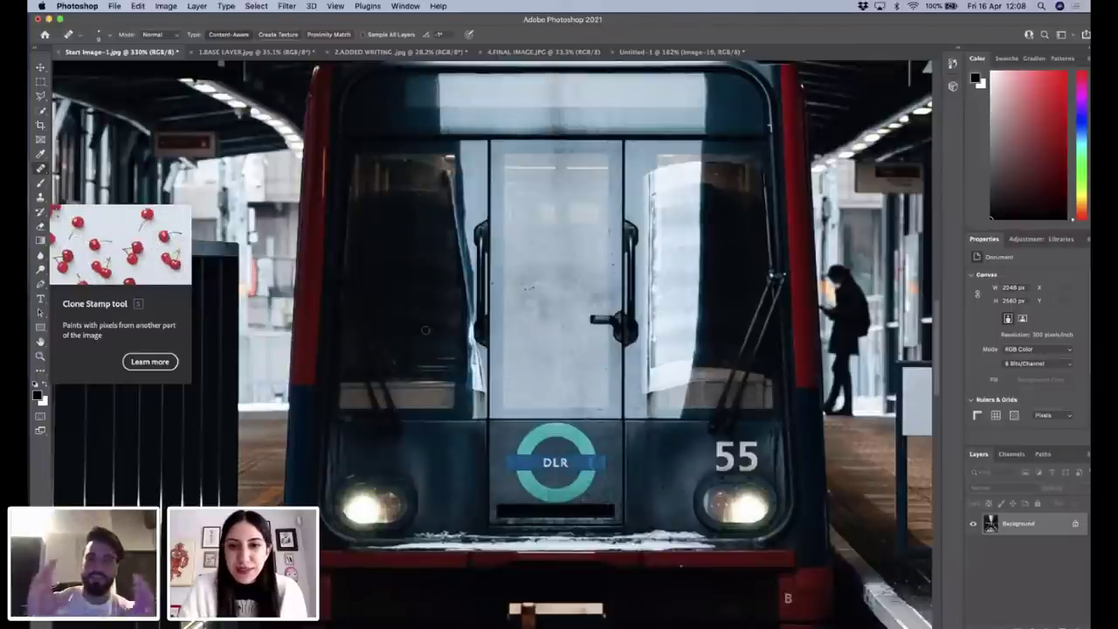
scroll(425, 330, "down", 3)
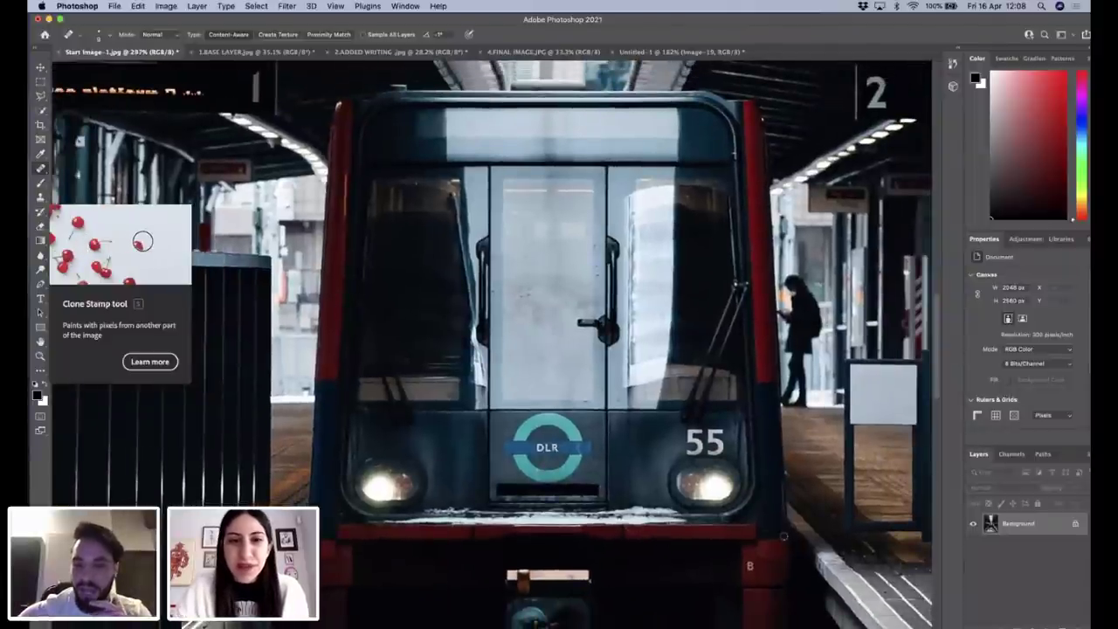
scroll(491, 343, "down", 3)
scroll(490, 343, "down", 5)
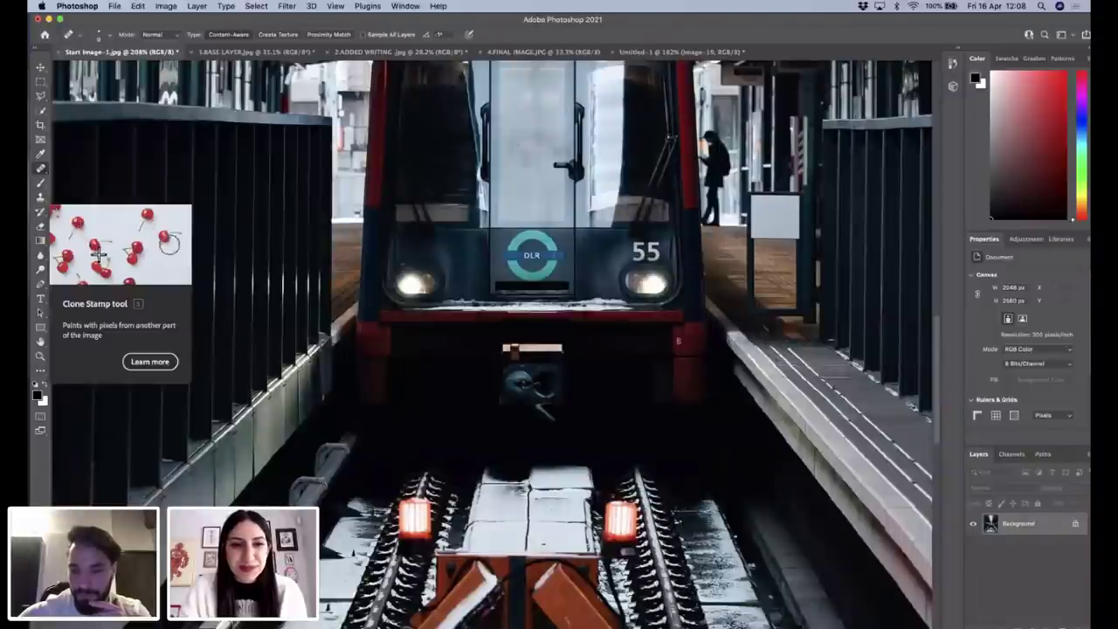
scroll(491, 344, "down", 5)
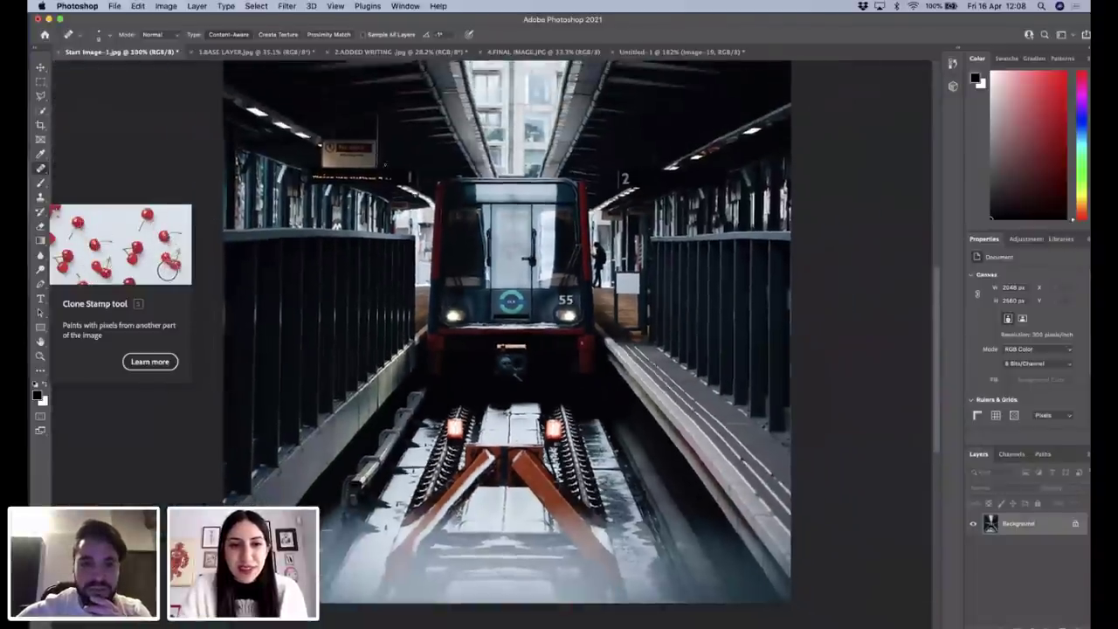
Enlarge the healing brush and erase the amber text from the display below the No entry sign.
scroll(249, 175, "up", 5)
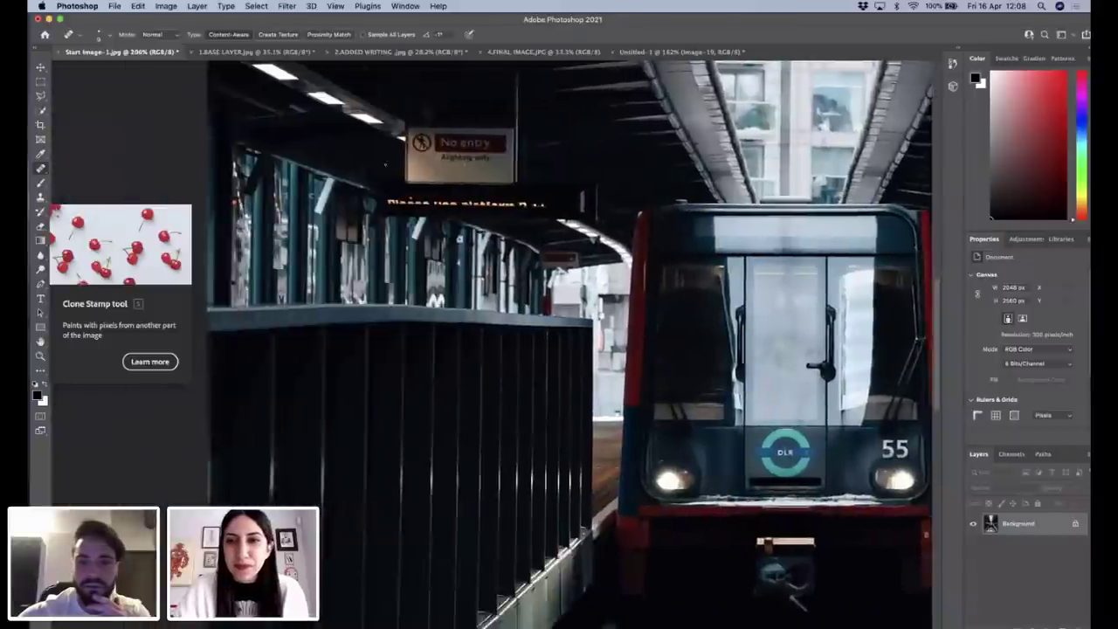
scroll(567, 341, "up", 3)
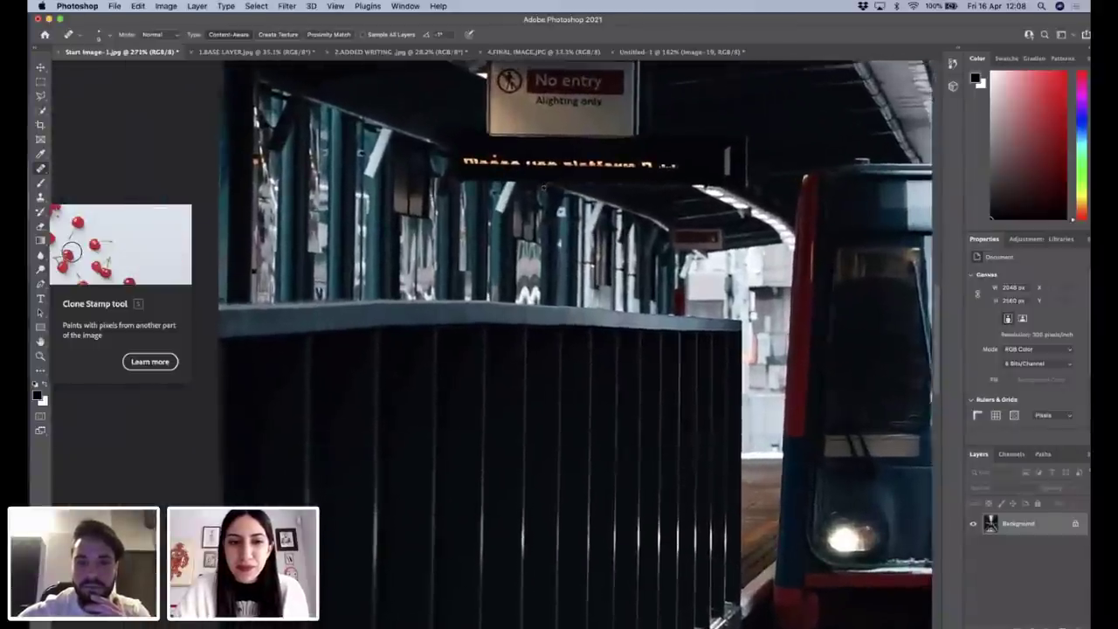
scroll(495, 344, "right", 5)
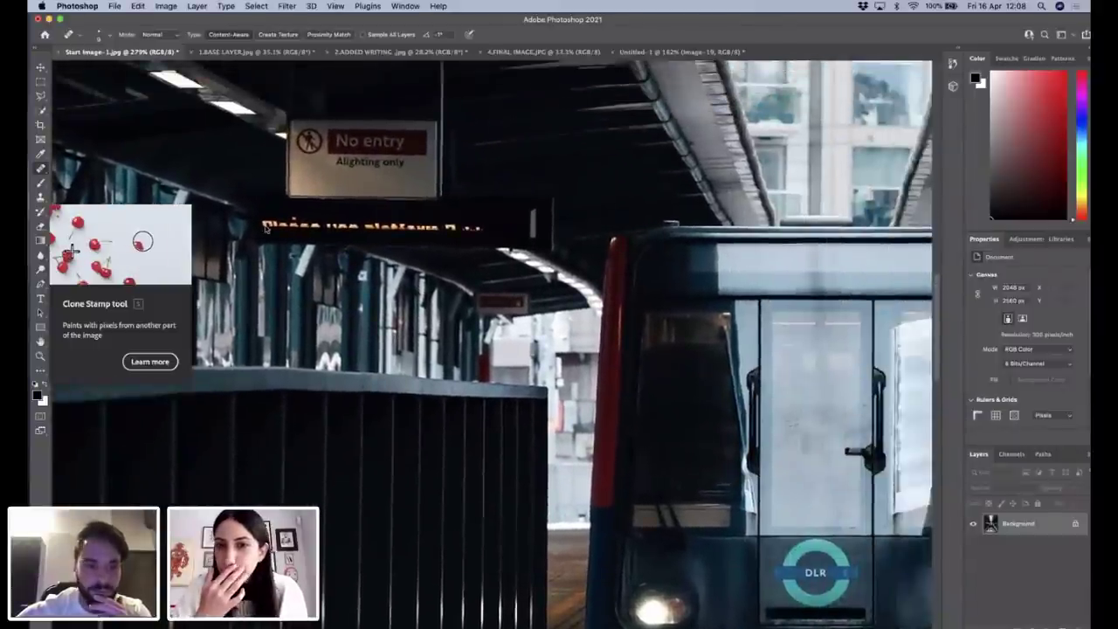
right_click(266, 228)
key("Return")
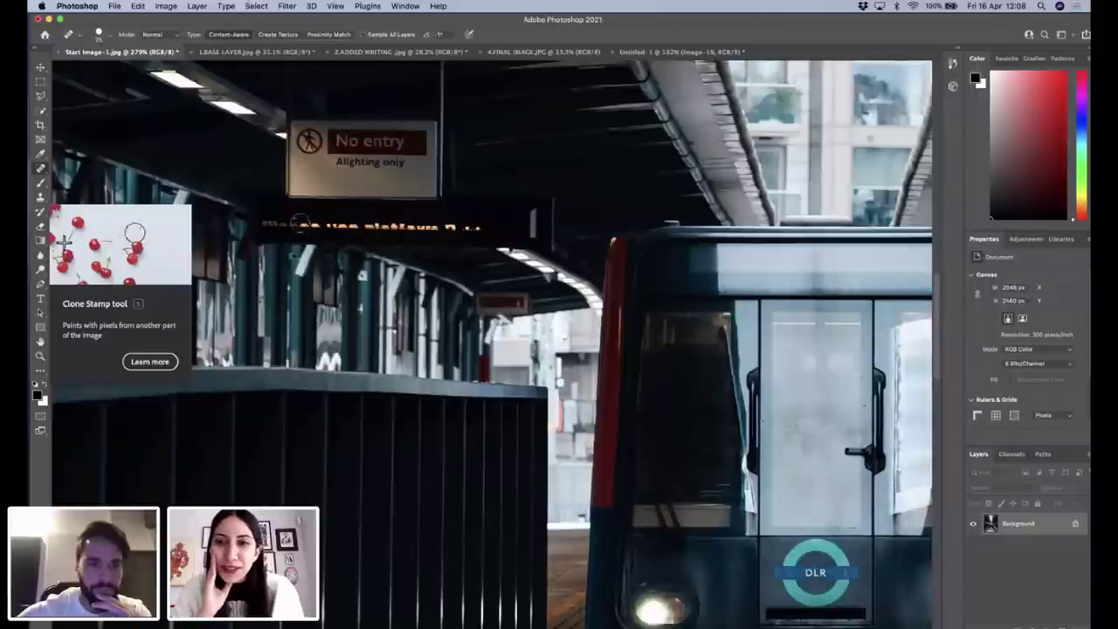
left_click_drag(301, 223, 489, 228)
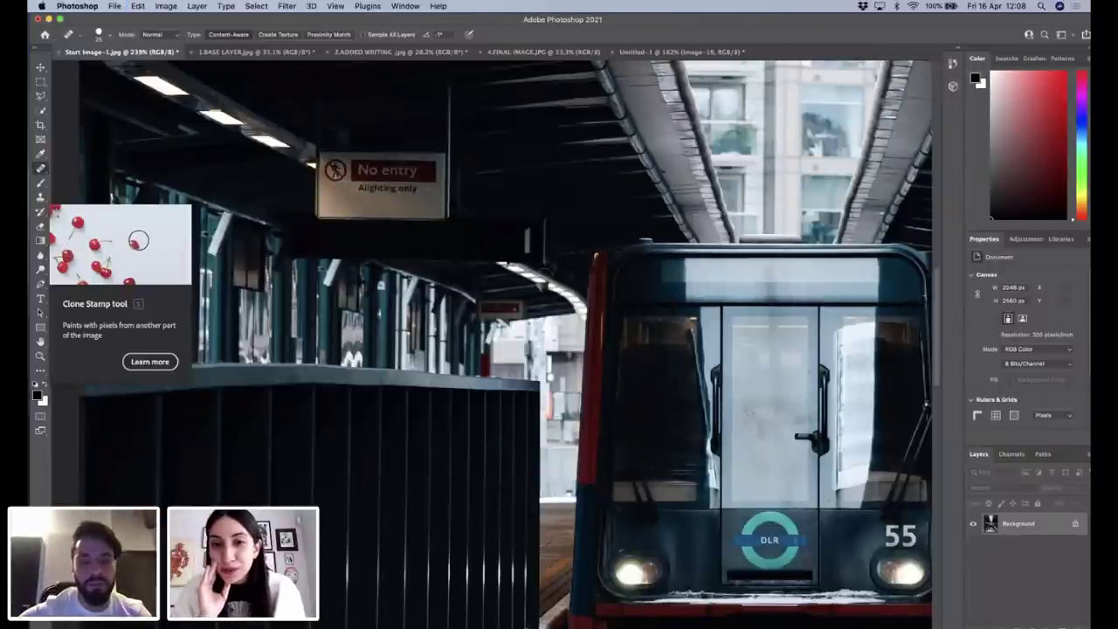
scroll(472, 371, "down", 5)
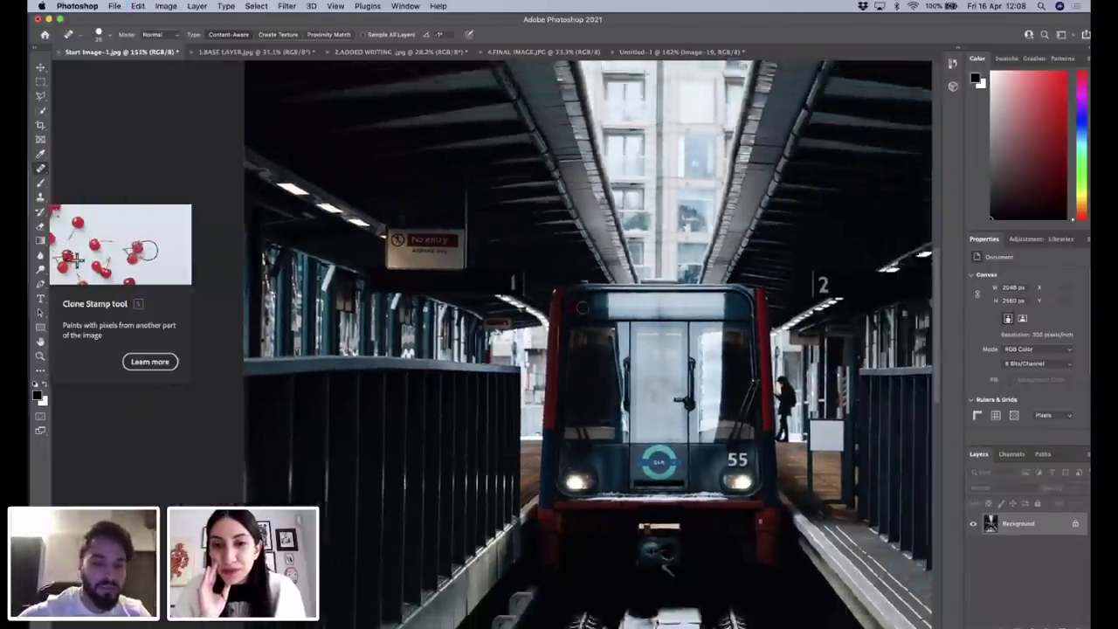
scroll(473, 370, "down", 2)
scroll(473, 370, "down", 2)
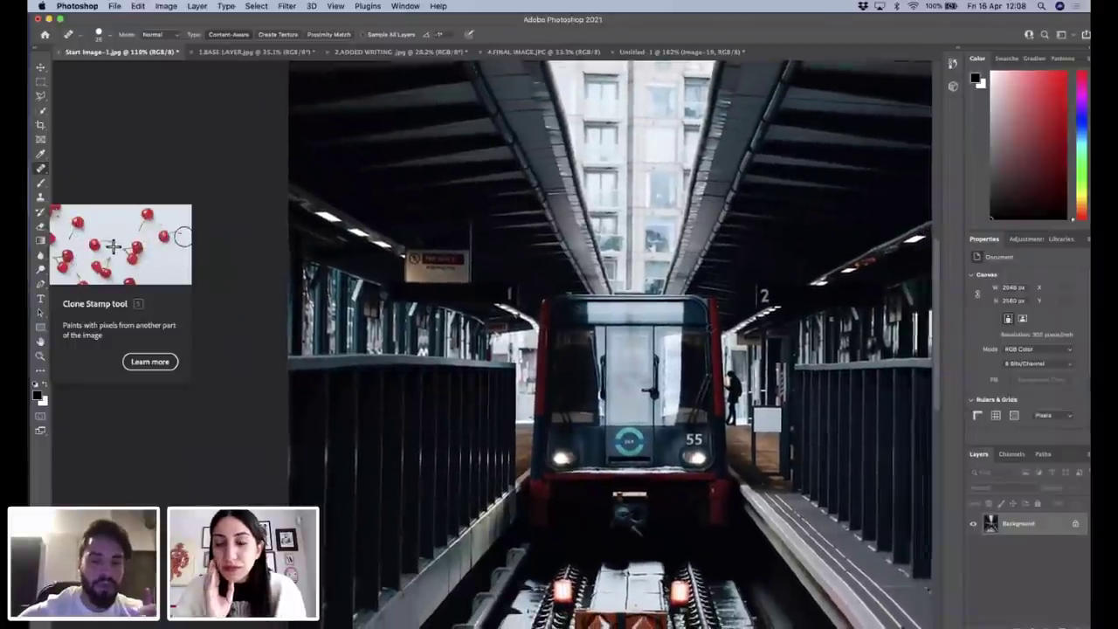
scroll(703, 368, "down", 3)
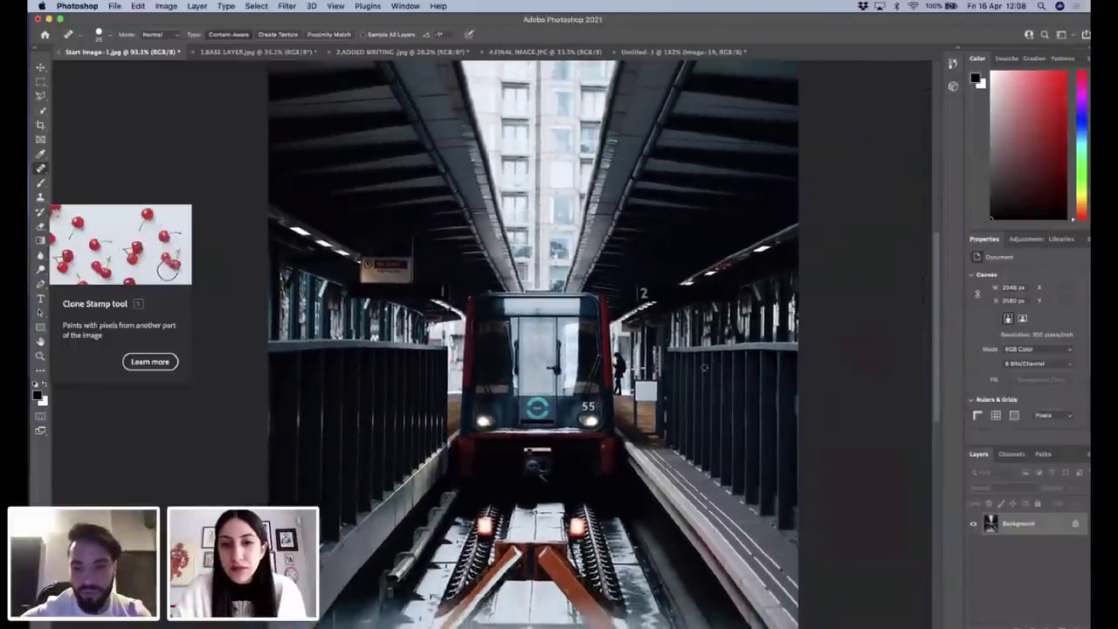
Switch to the 1.BASE LAYER.jpg document and look over the whole station photo.
scroll(704, 368, "down", 3)
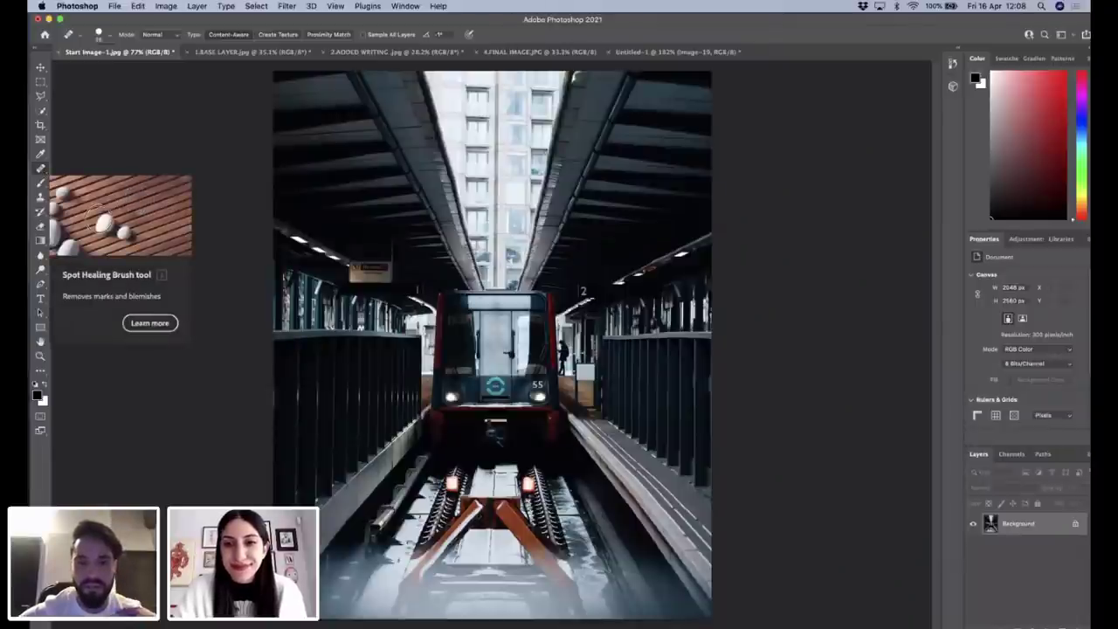
scroll(493, 345, "down", 3)
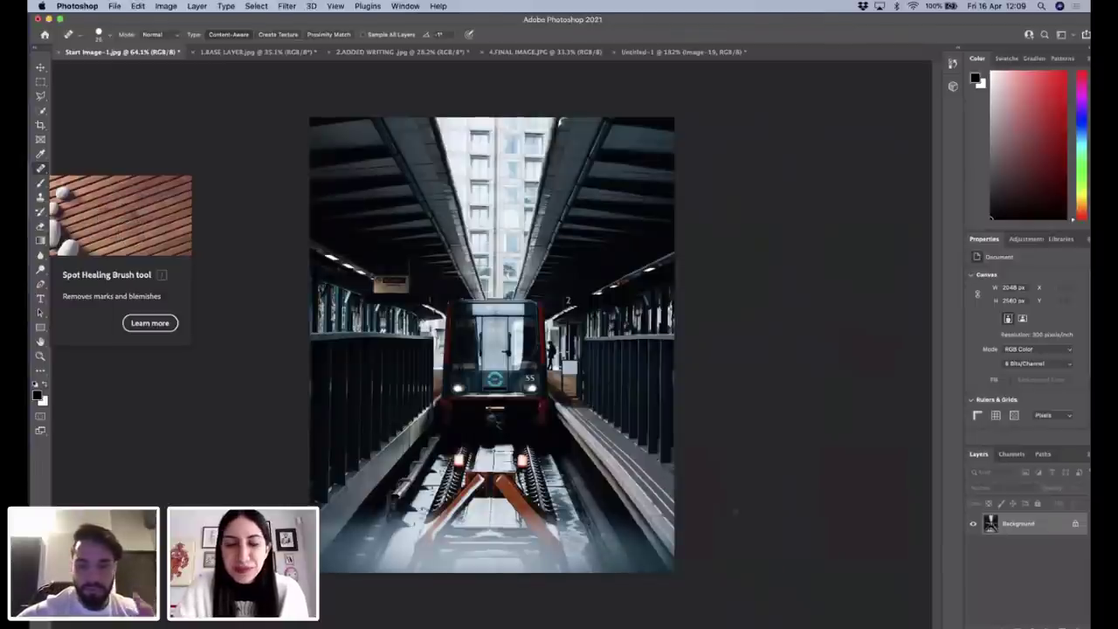
scroll(492, 347, "up", 5)
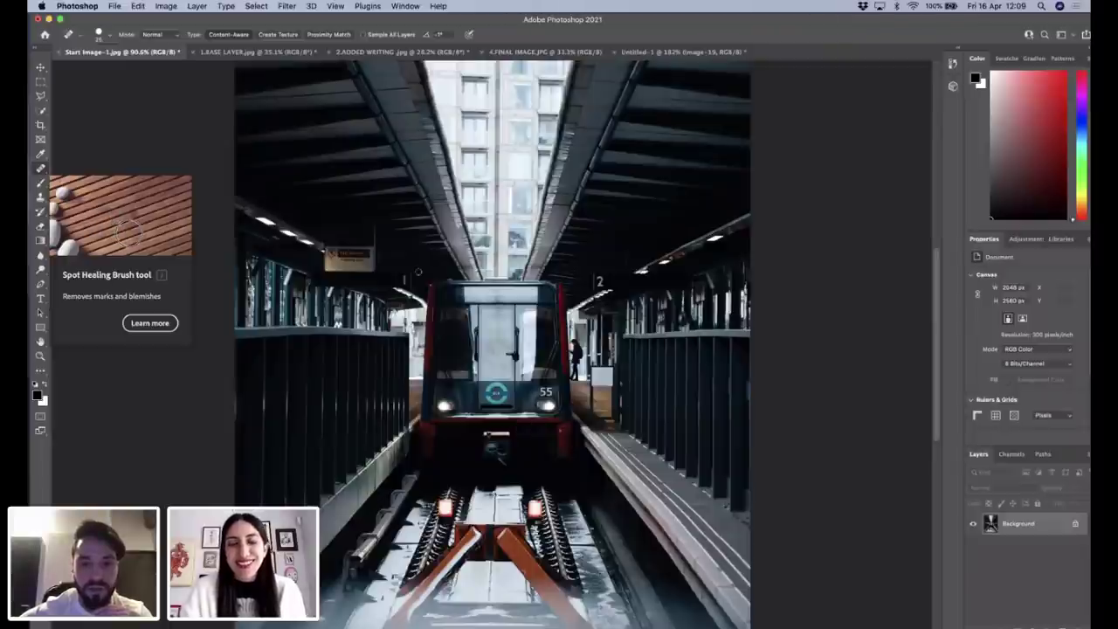
left_click(263, 52)
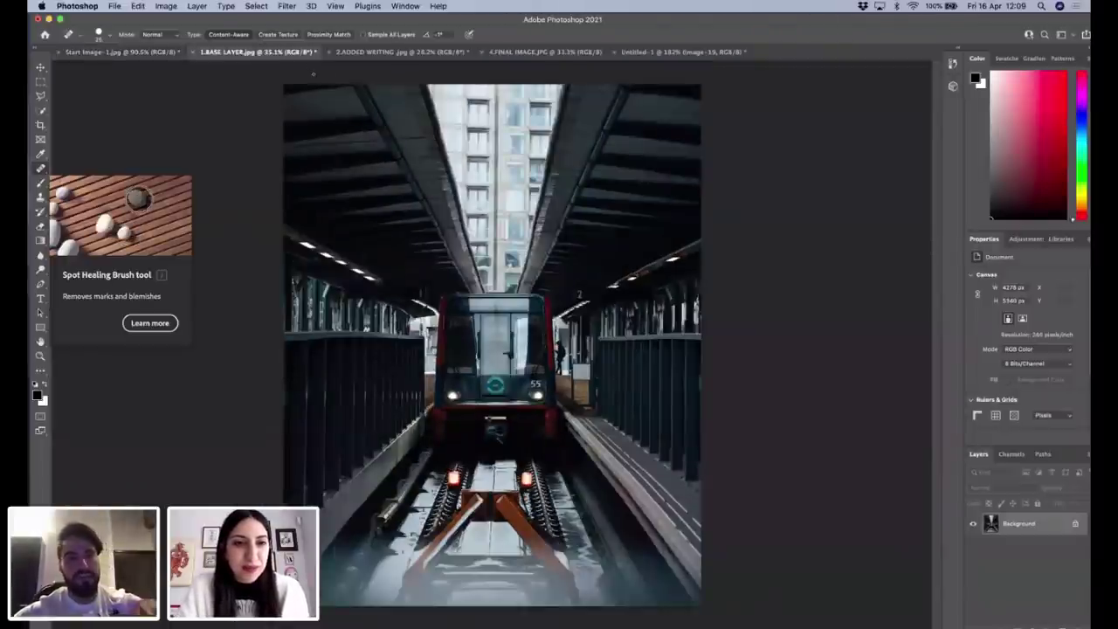
scroll(491, 341, "up", 2)
scroll(492, 341, "up", 3)
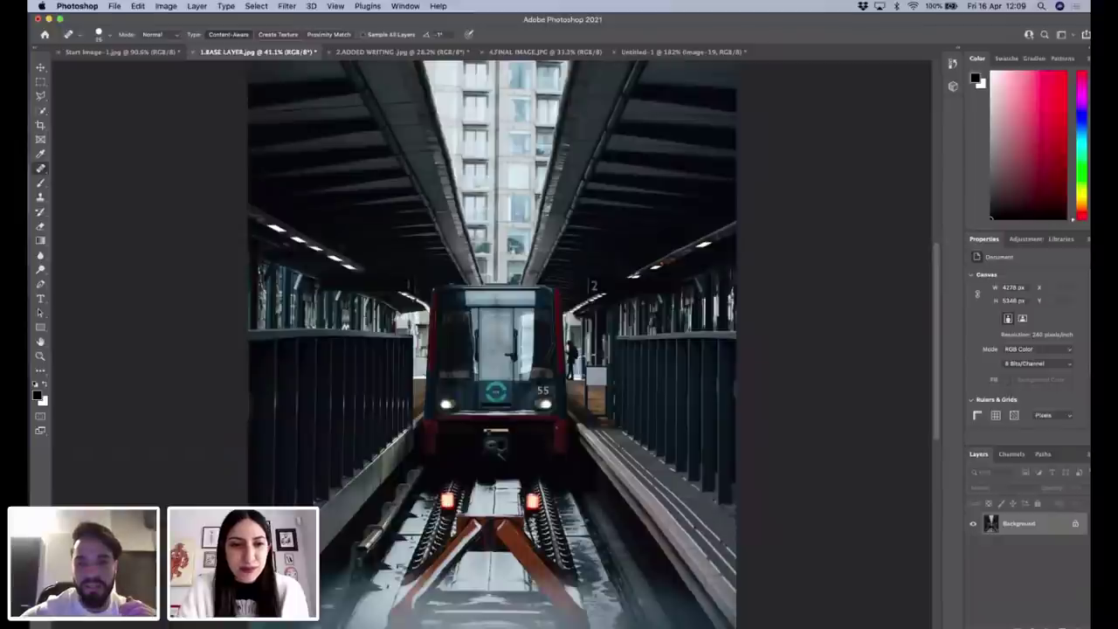
scroll(241, 175, "down", 2)
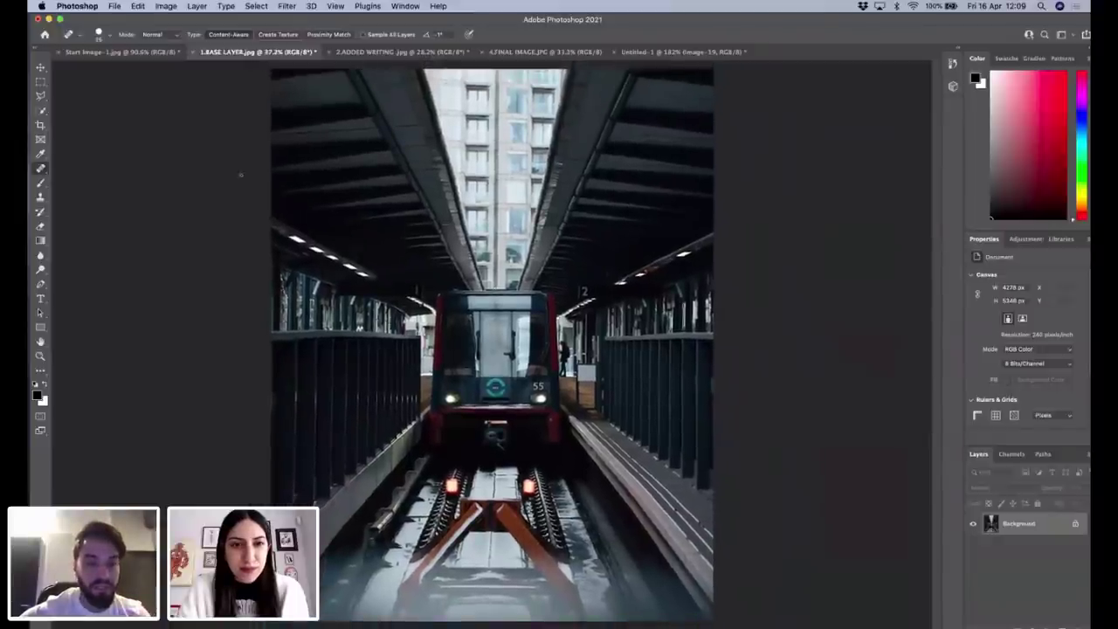
Add an orange 20 pt Lorem Ipsum text layer in the Cyber font over the train's front destination panel.
left_click(40, 297)
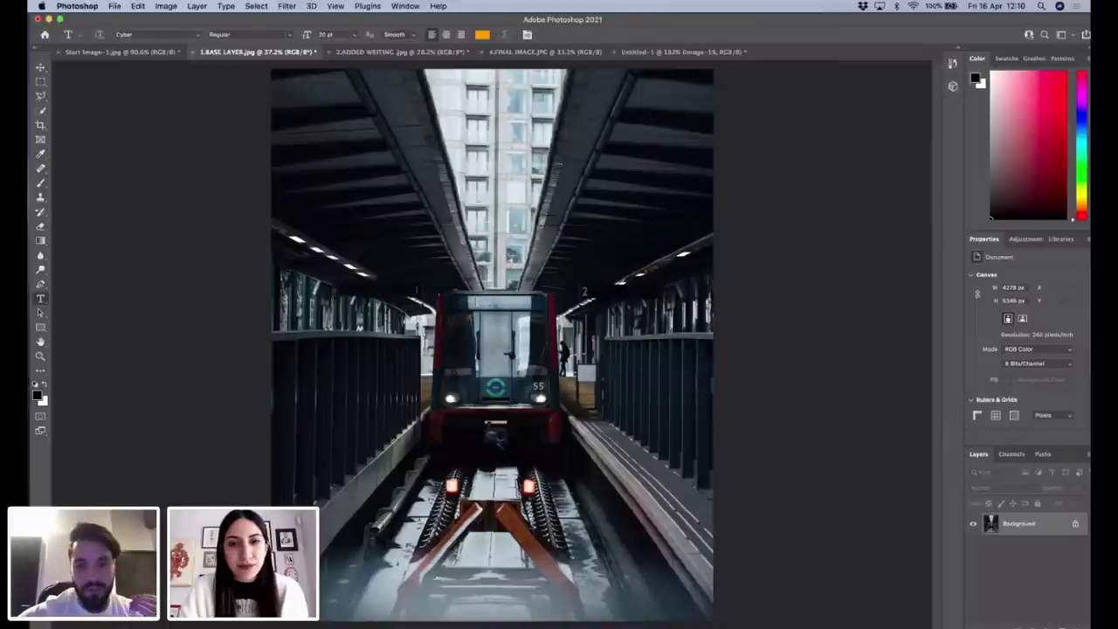
left_click(476, 301)
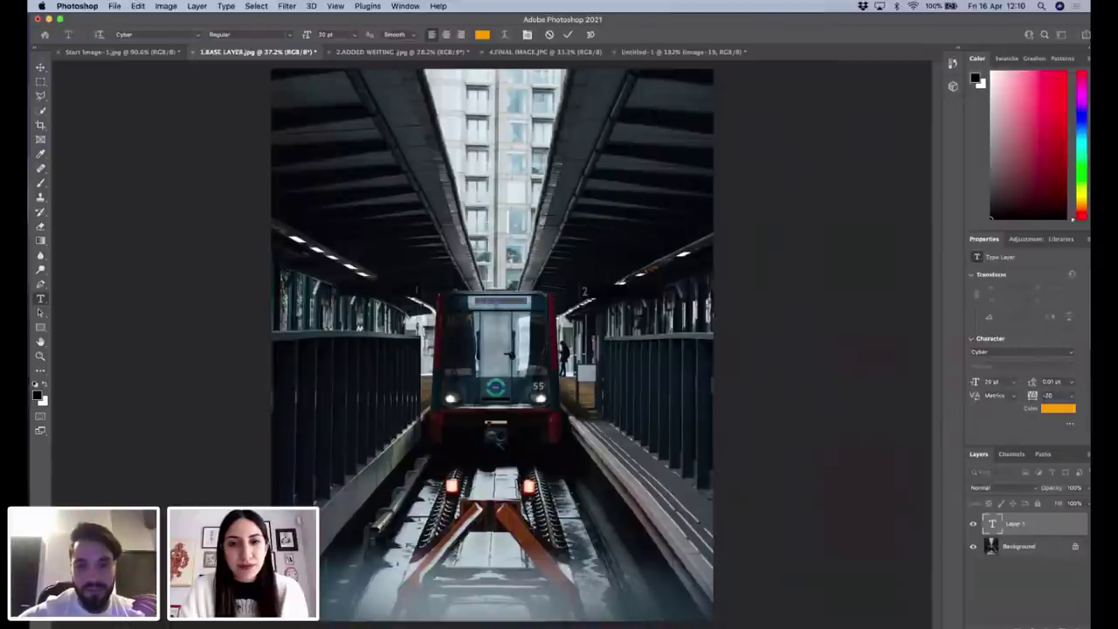
left_click(140, 34)
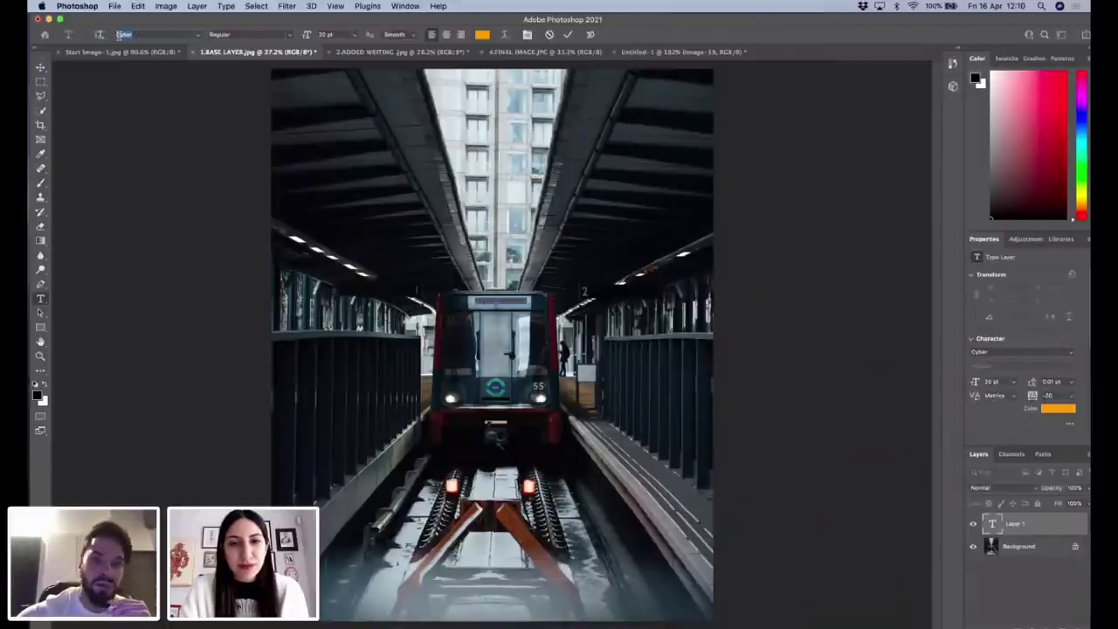
key("Return")
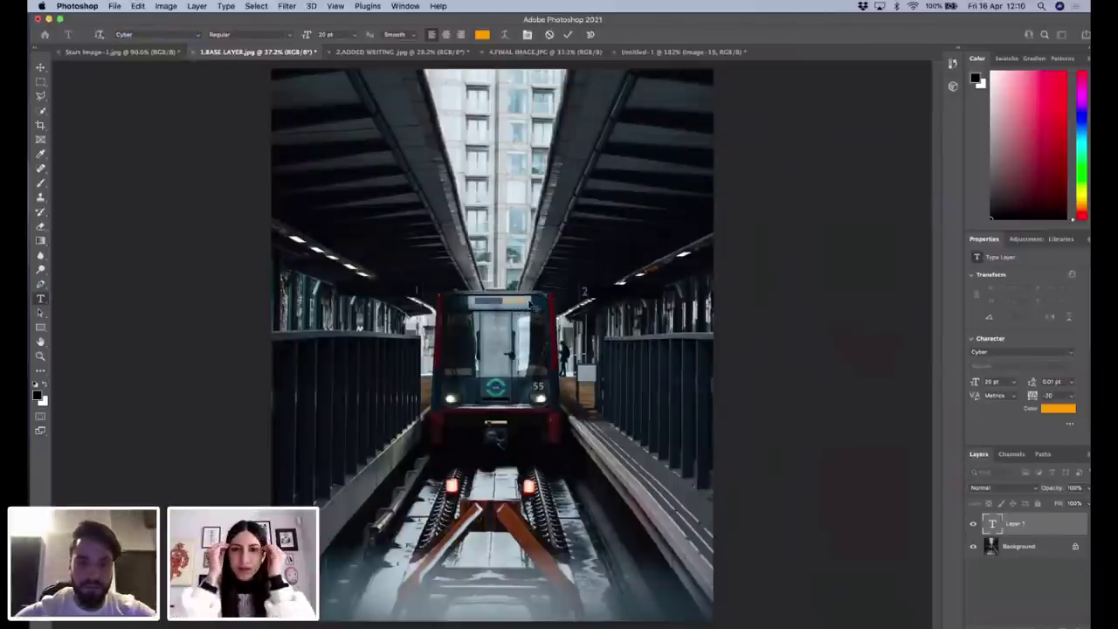
left_click_drag(533, 306, 476, 302)
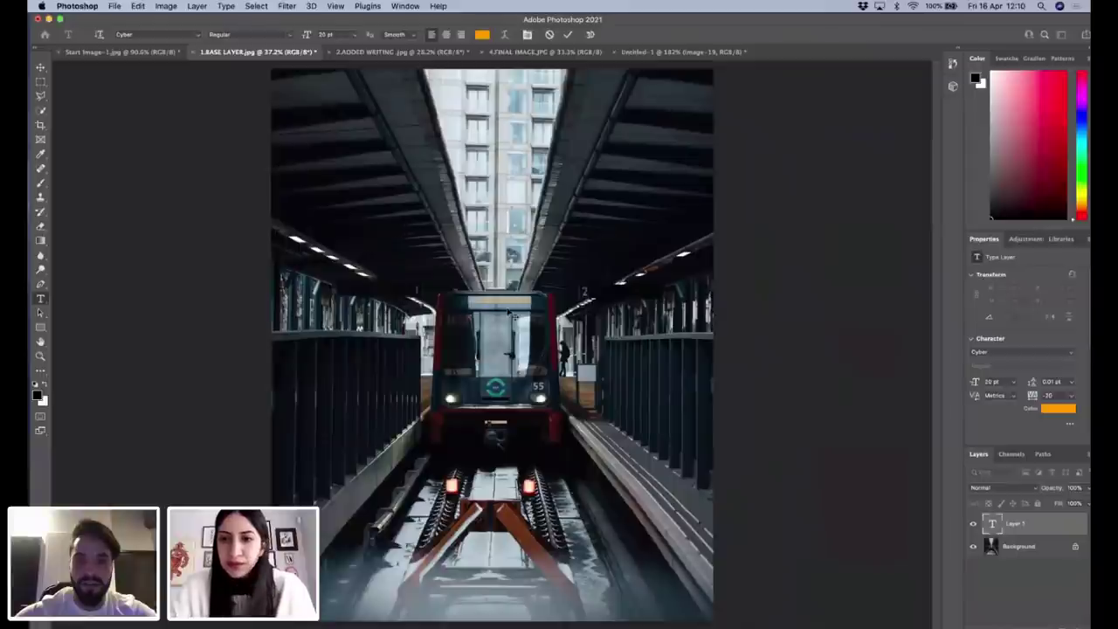
left_click(568, 34)
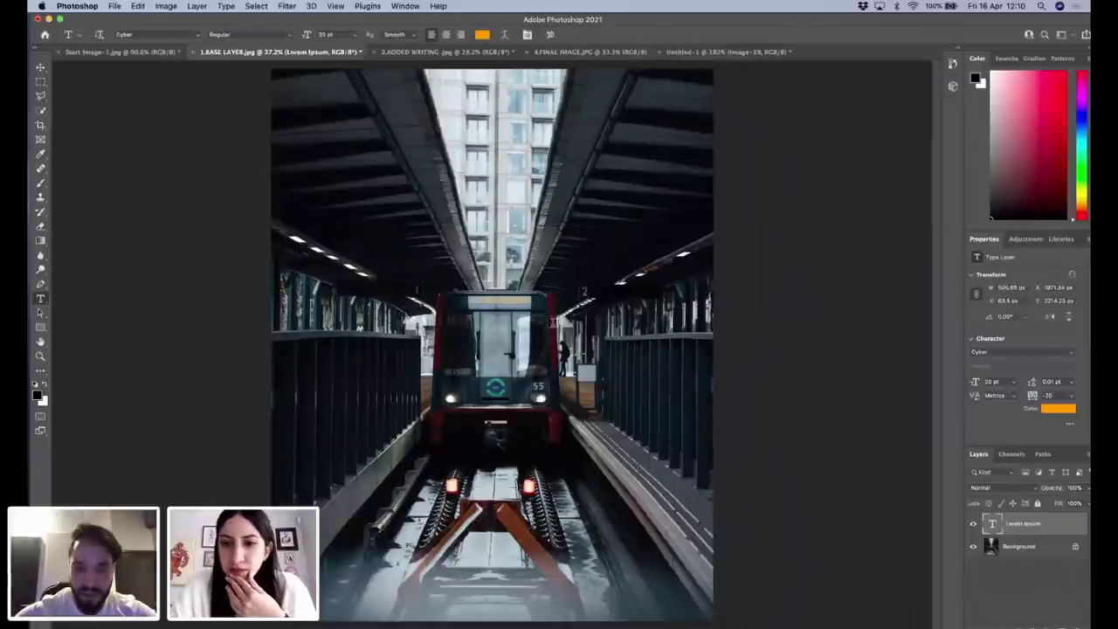
Move the Lorem Ipsum text onto the blank platform 2 display at its original size, using 2.ADDED WRITING .jpg as reference.
scroll(494, 349, "up", 5)
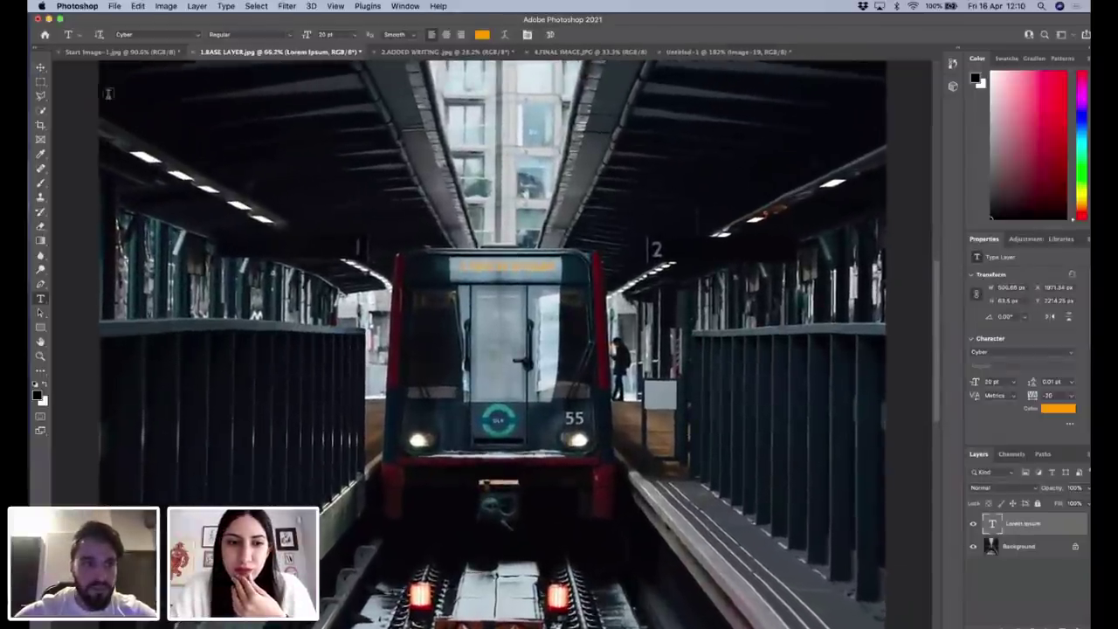
left_click(40, 66)
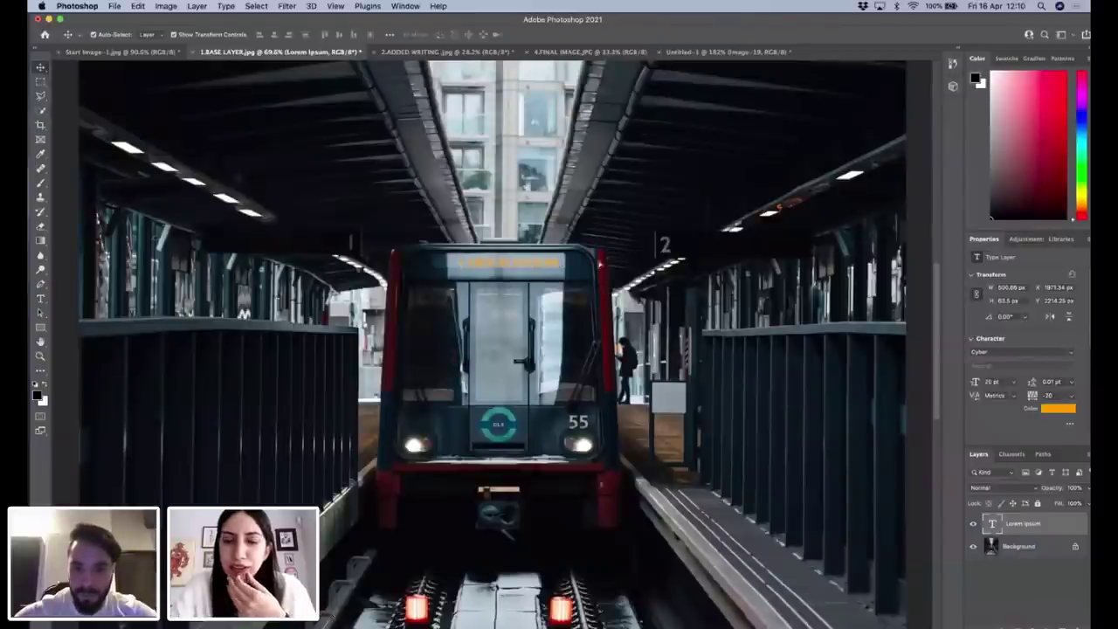
left_click_drag(528, 265, 767, 239)
key("super+t")
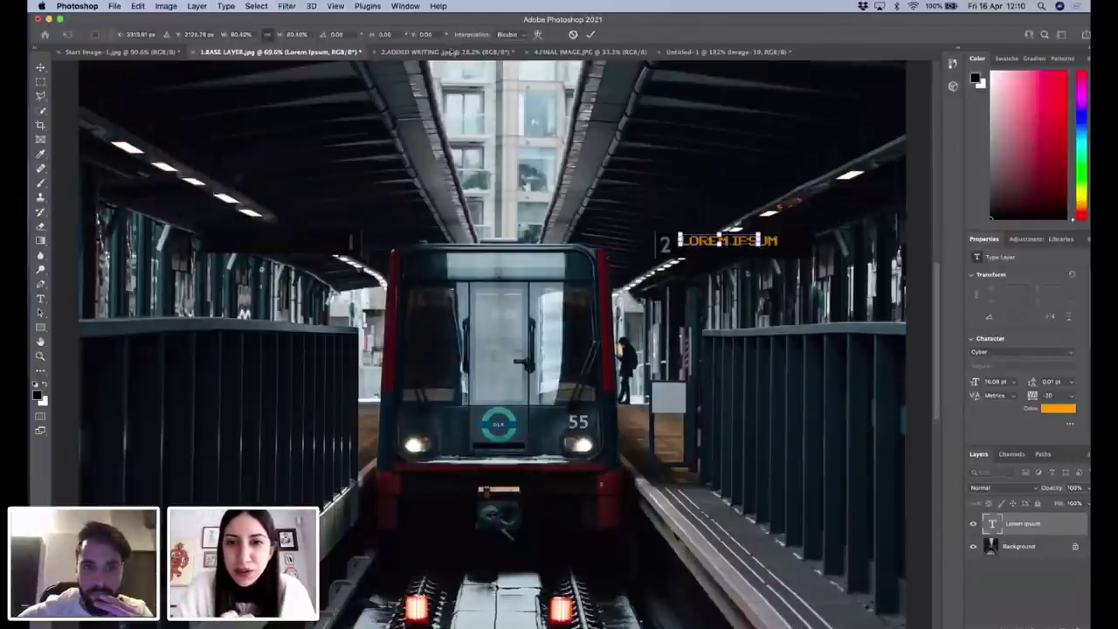
left_click(445, 52)
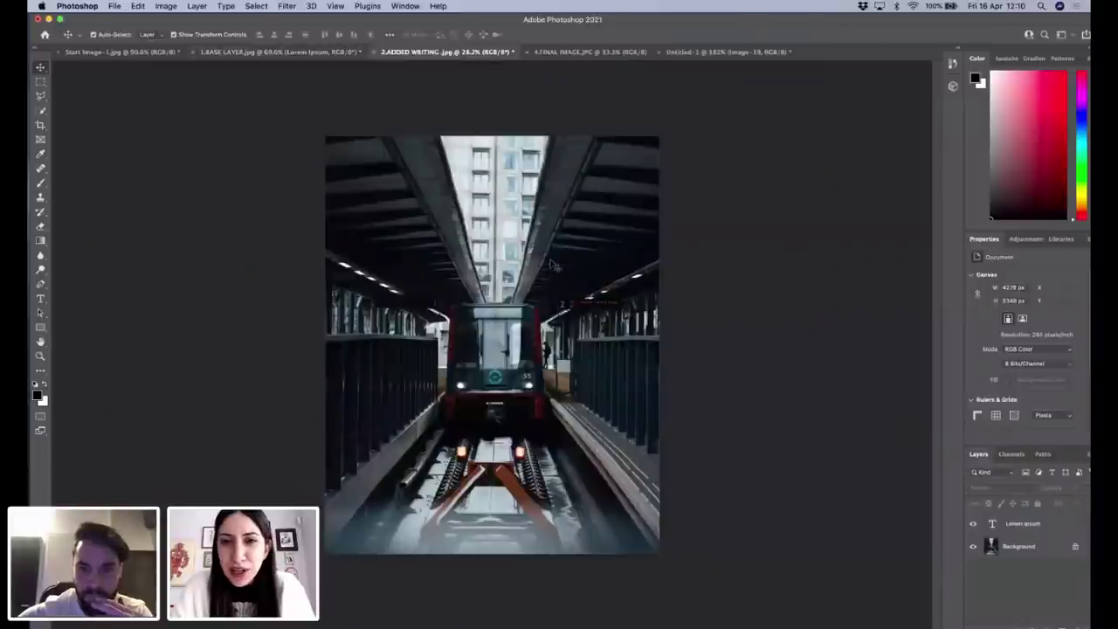
scroll(492, 345, "up", 2)
key("ctrl+shift+Tab")
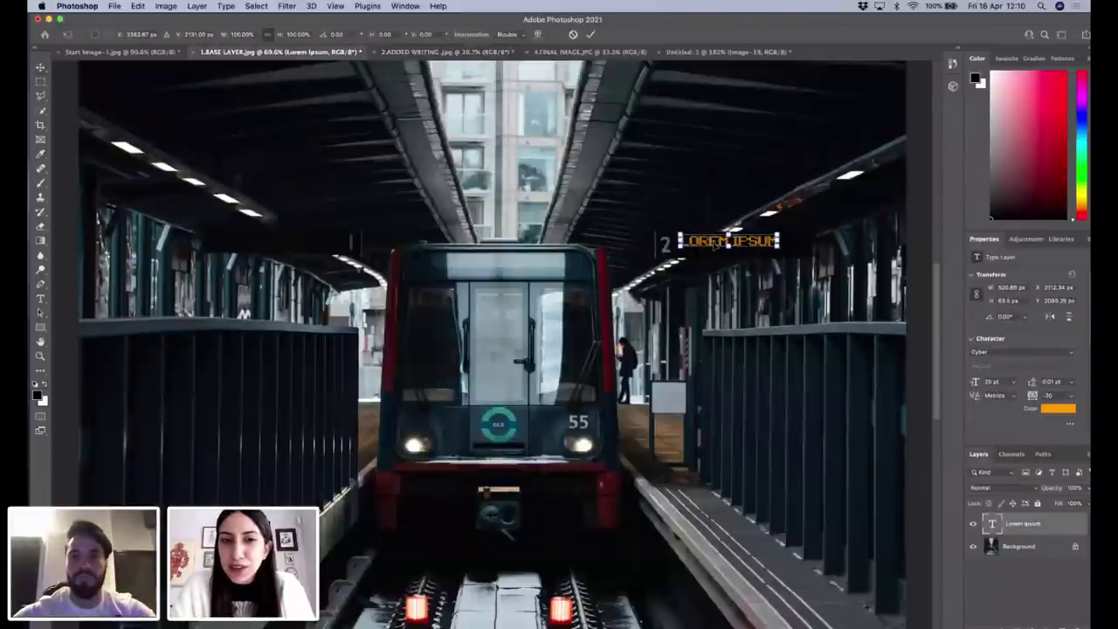
key("Return")
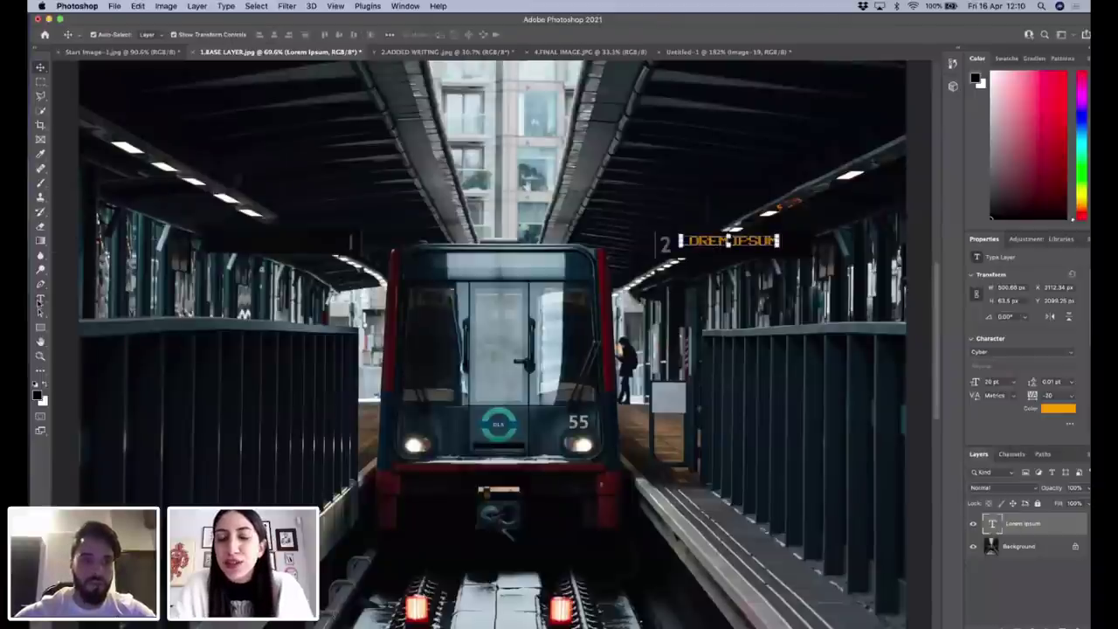
Replace the platform 2 display text with "MY IMAGINE" and set its font size to 12 pt.
key("t")
left_click_drag(681, 241, 777, 242)
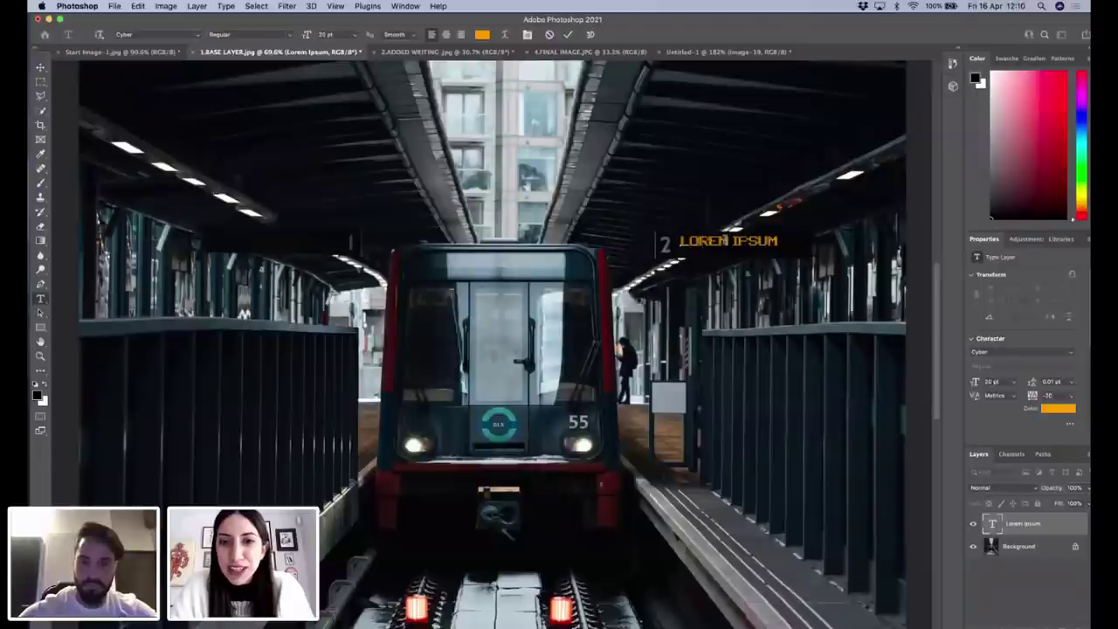
type("MY")
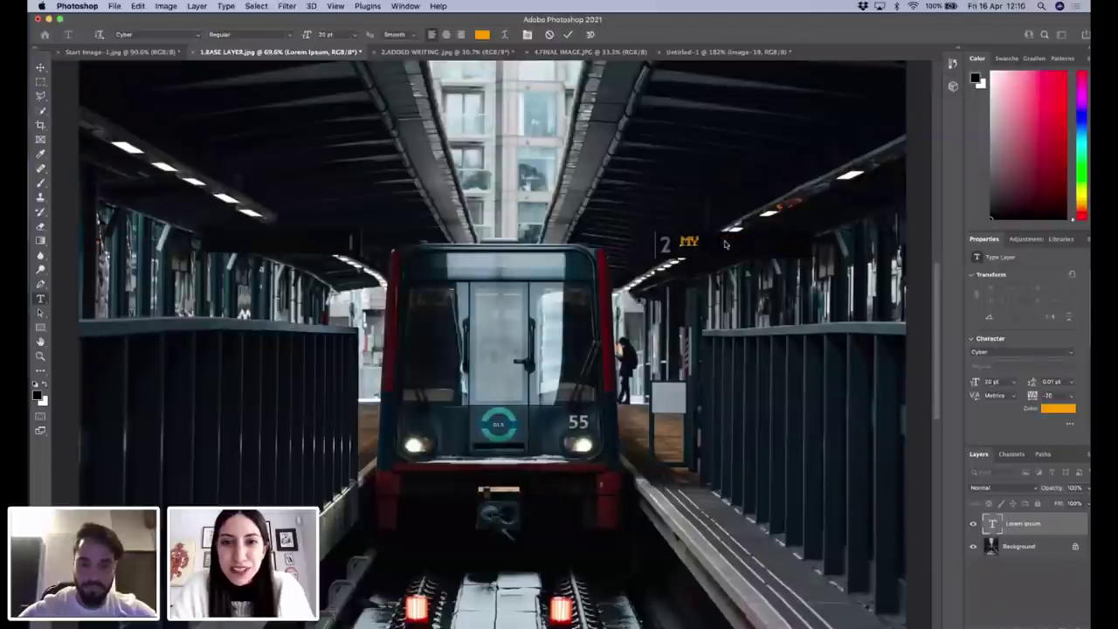
type(" IMAGINE")
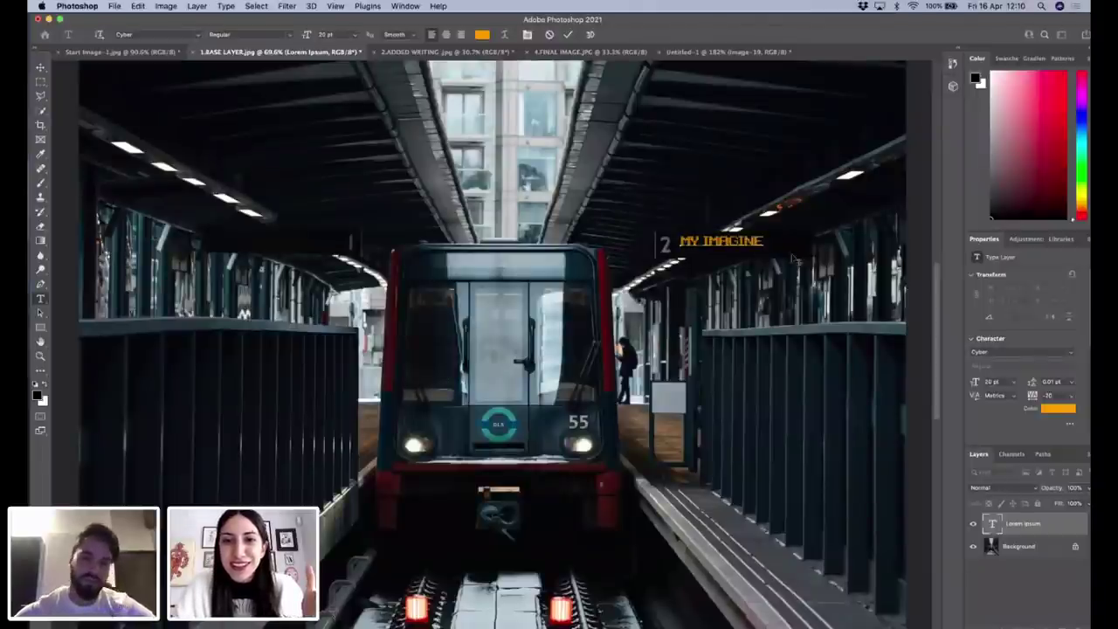
left_click_drag(764, 242, 680, 242)
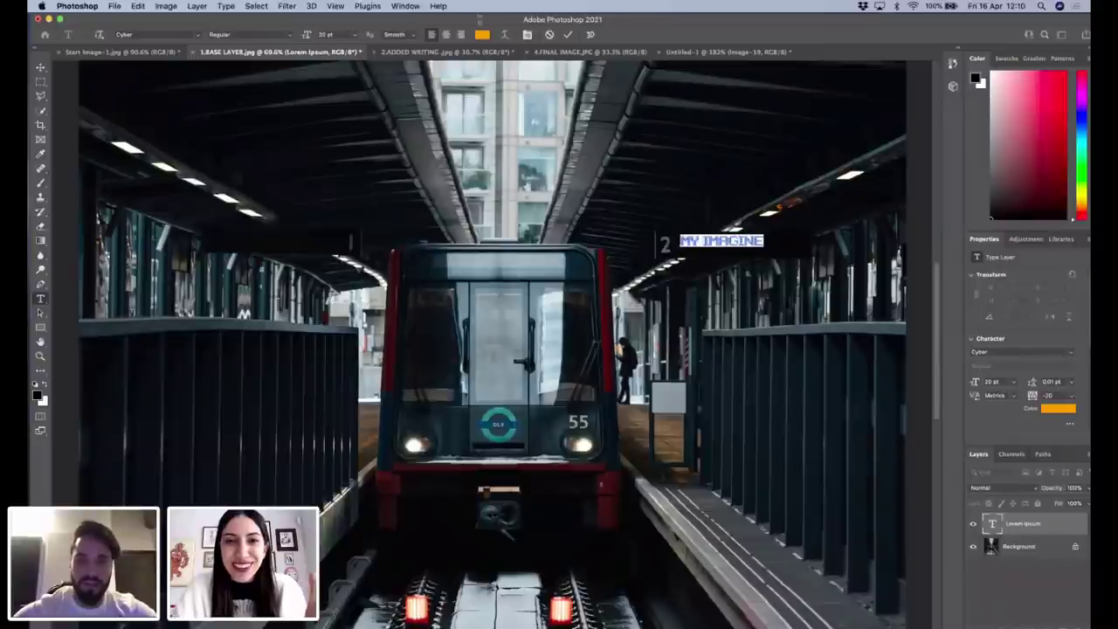
left_click(353, 36)
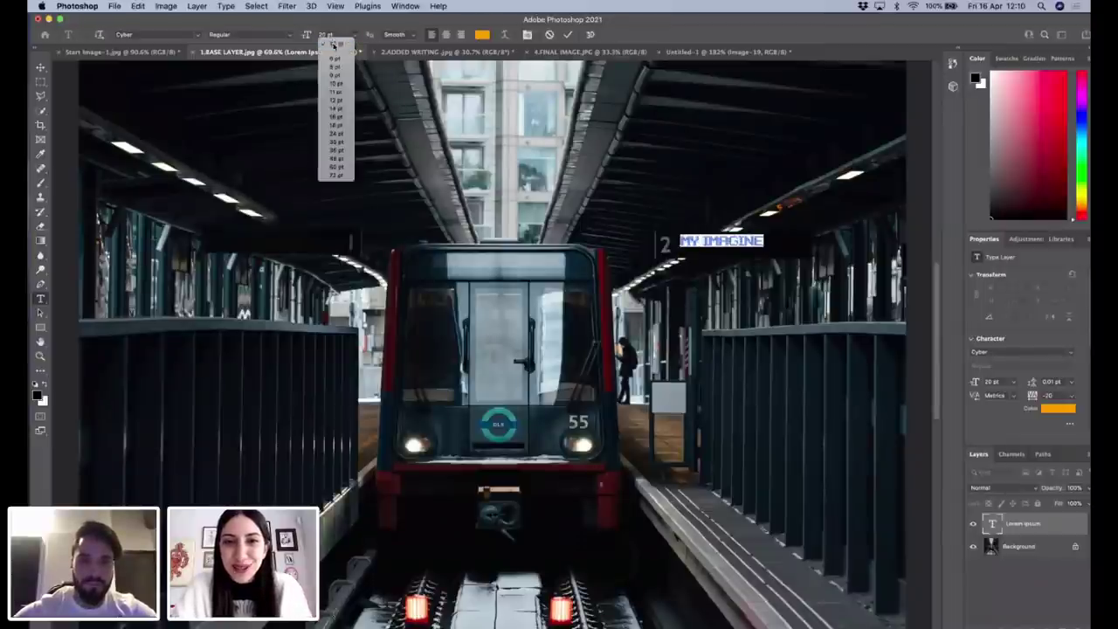
left_click(337, 101)
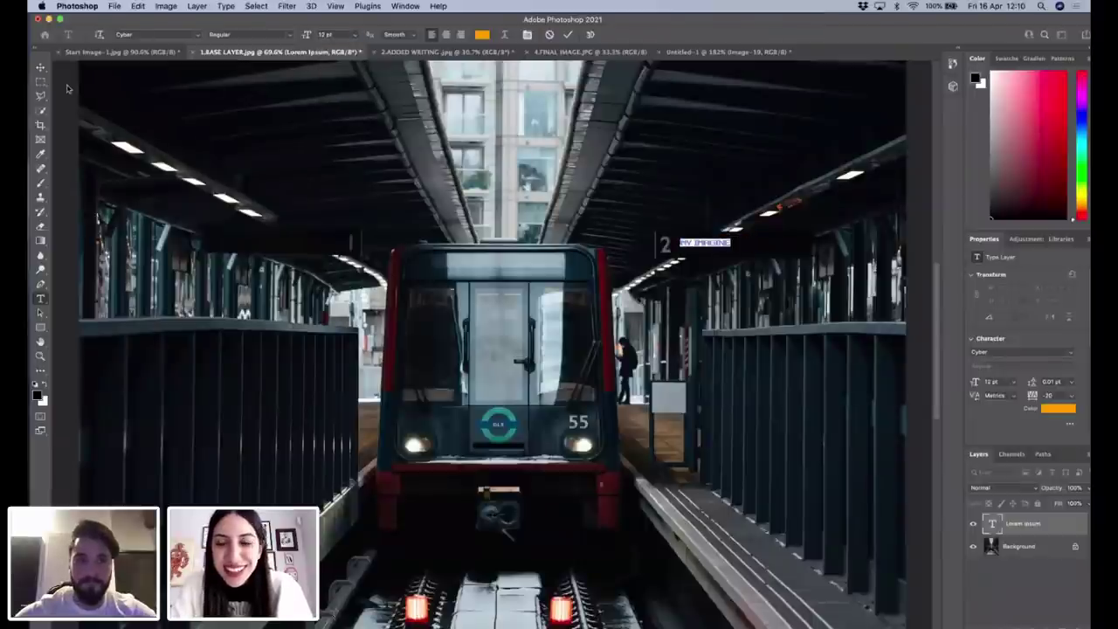
Enlarge the MY IMAGINE text to about 117% and align it beside the number 2 on the platform display.
left_click(40, 69)
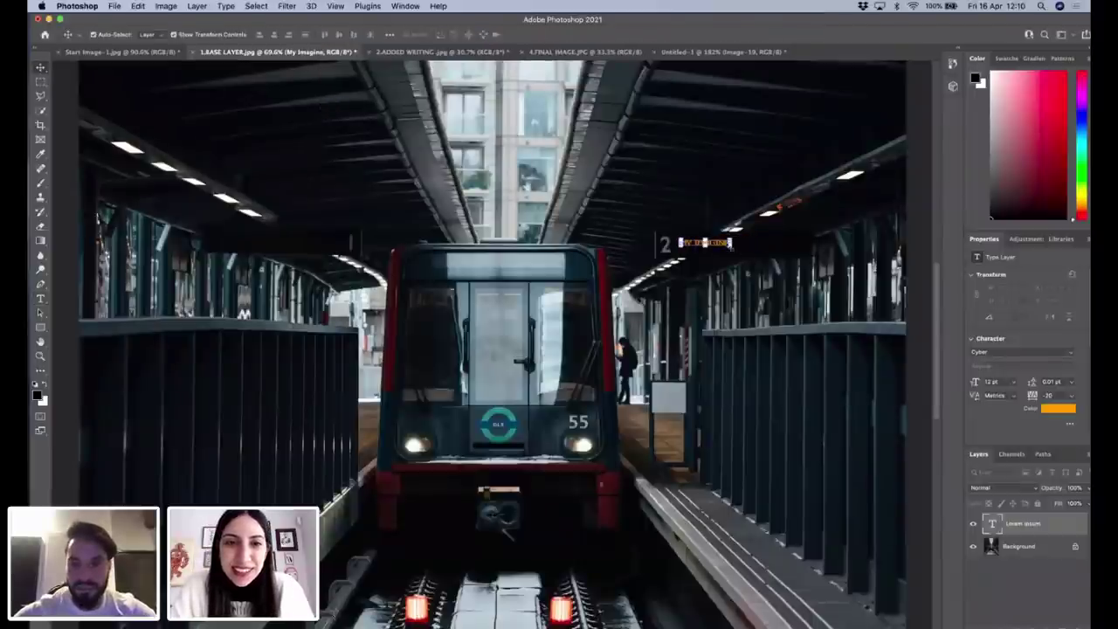
left_click_drag(730, 245, 741, 242)
scroll(494, 344, "up", 5)
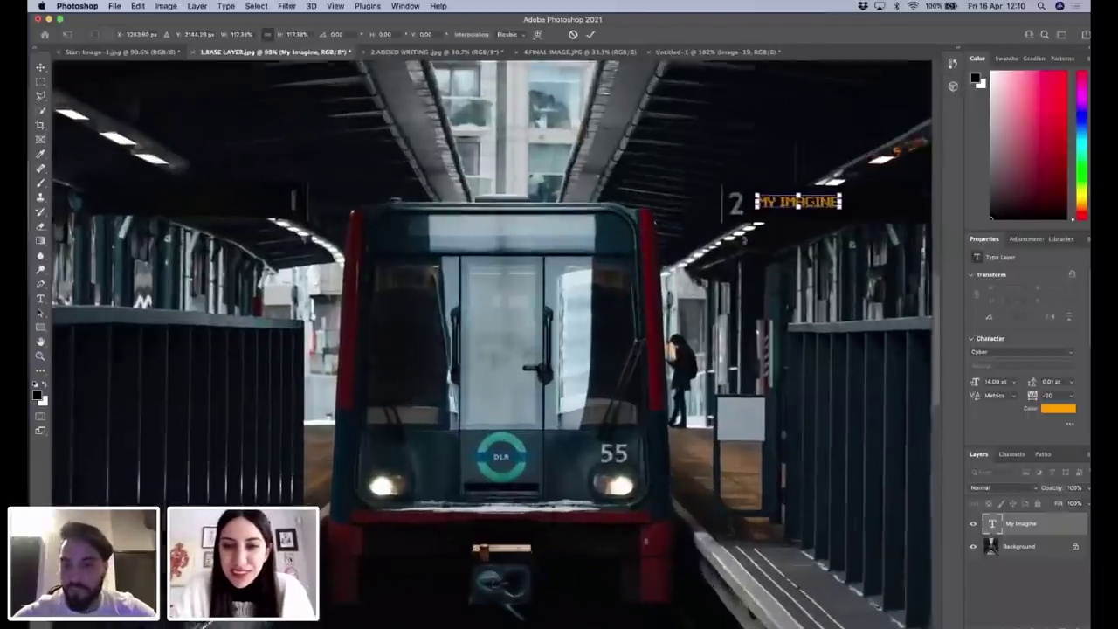
key("Return")
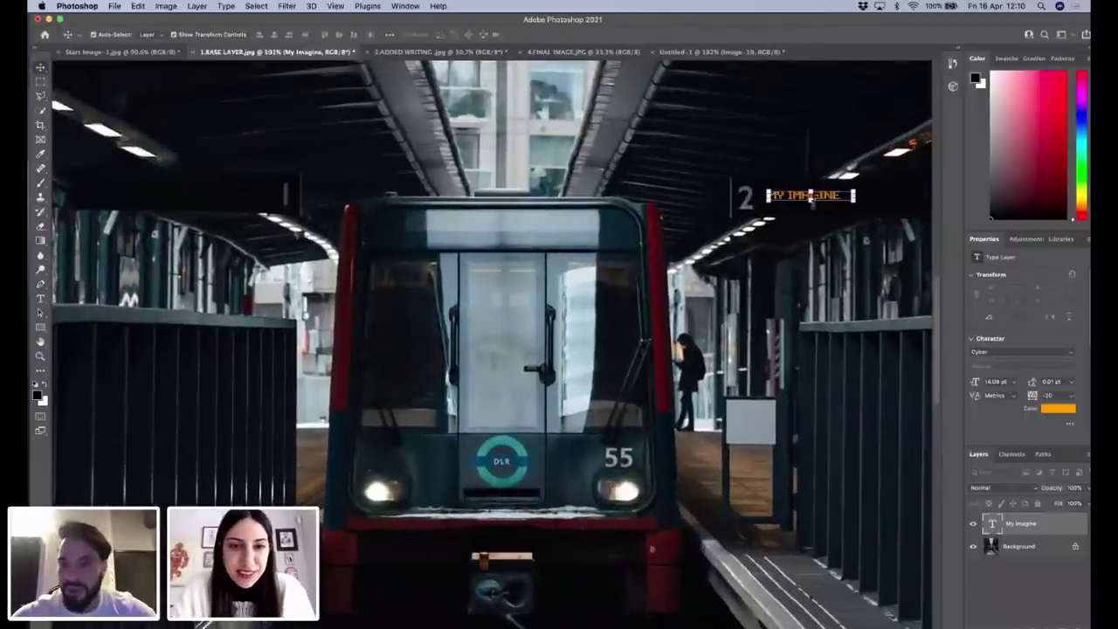
left_click_drag(817, 195, 822, 191)
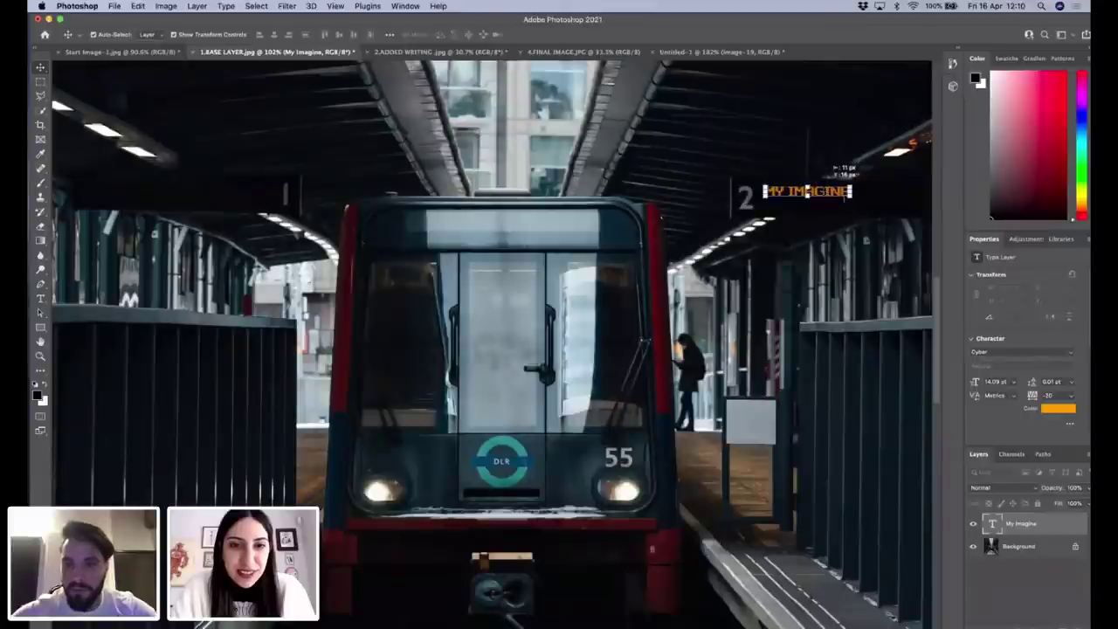
key("super+t")
key("Return")
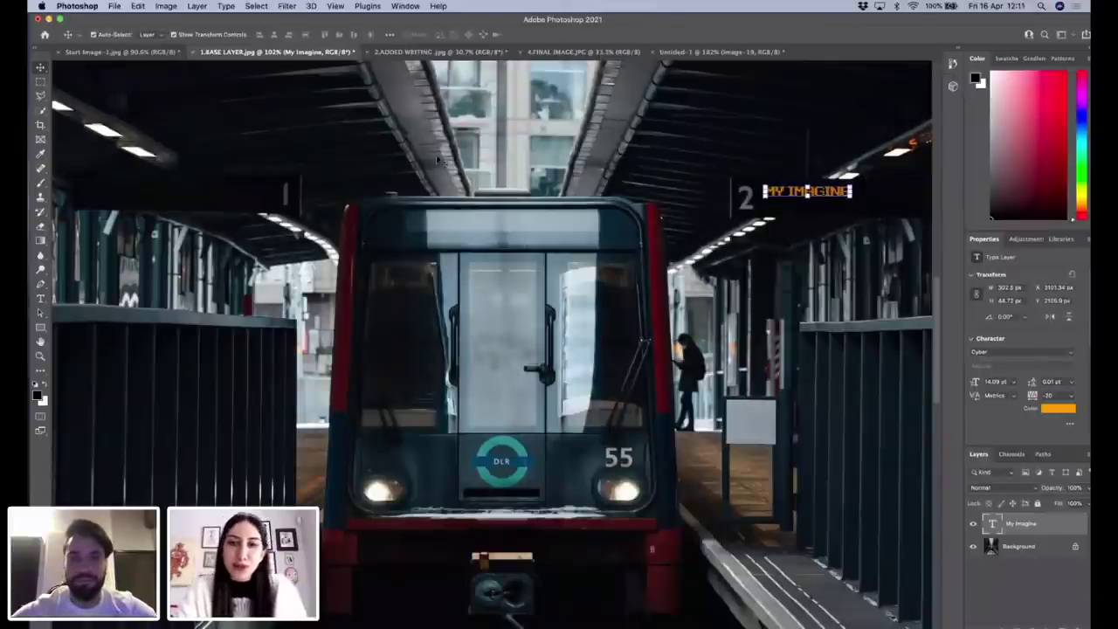
left_click(40, 295)
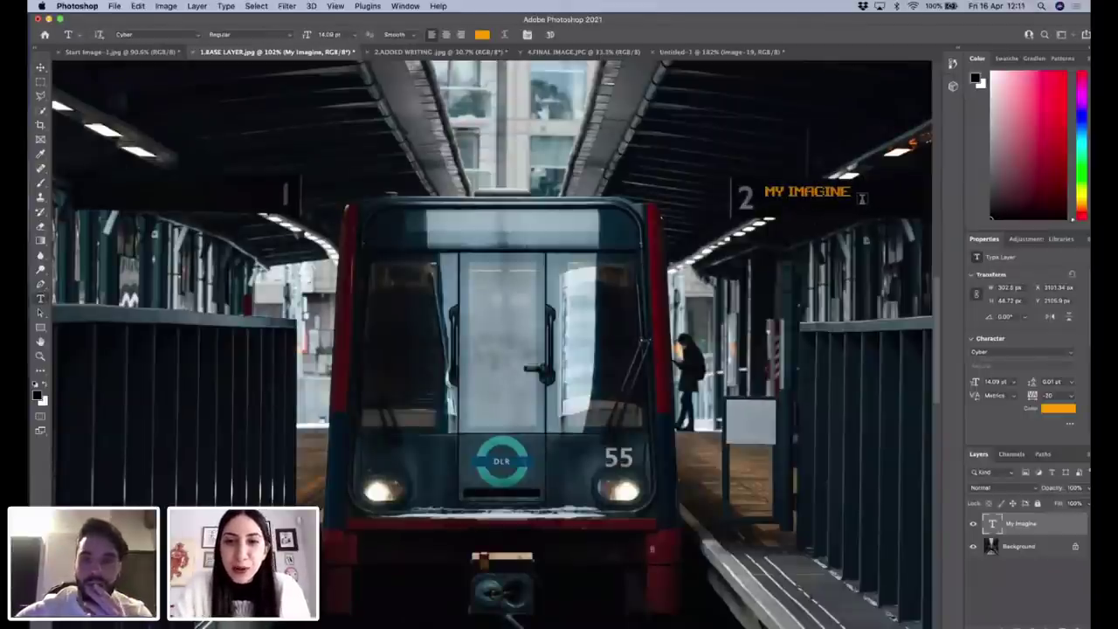
left_click(862, 198)
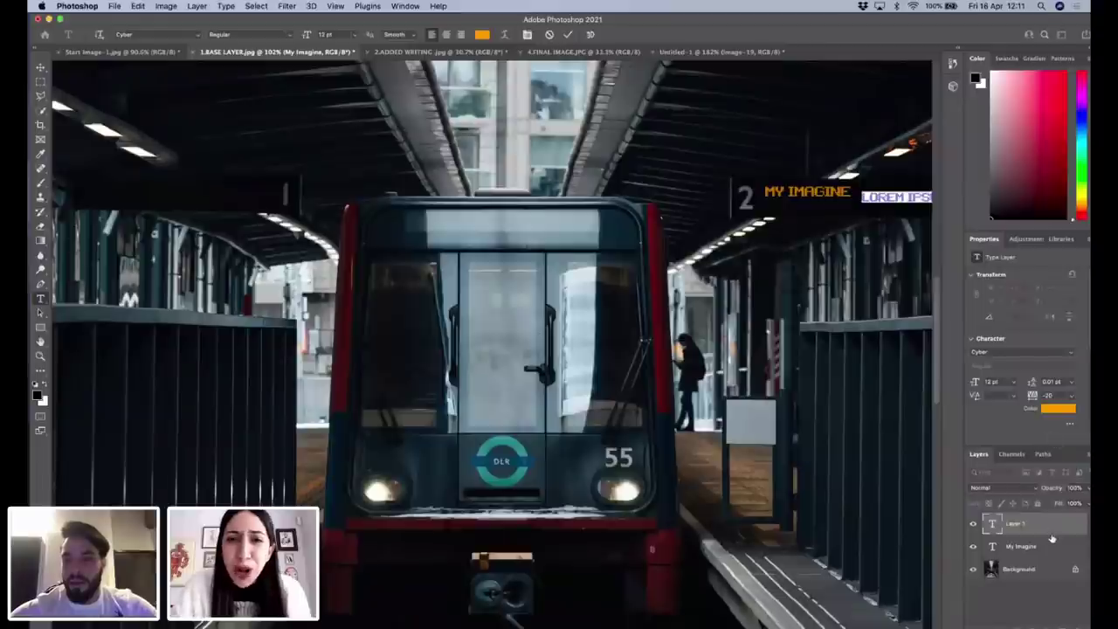
key("BackSpace")
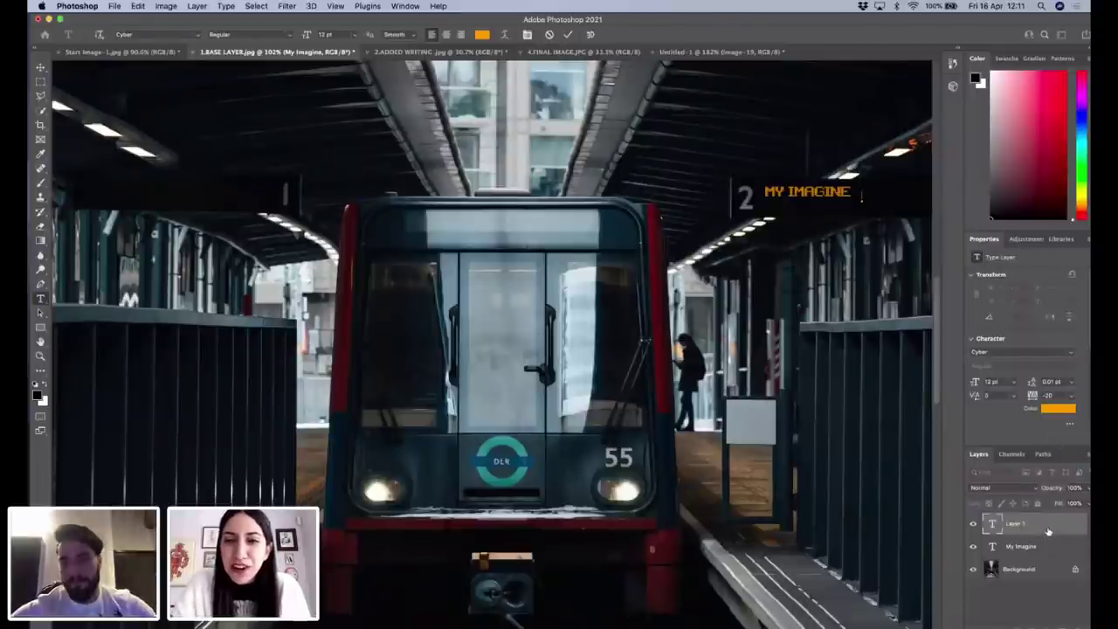
key("Escape")
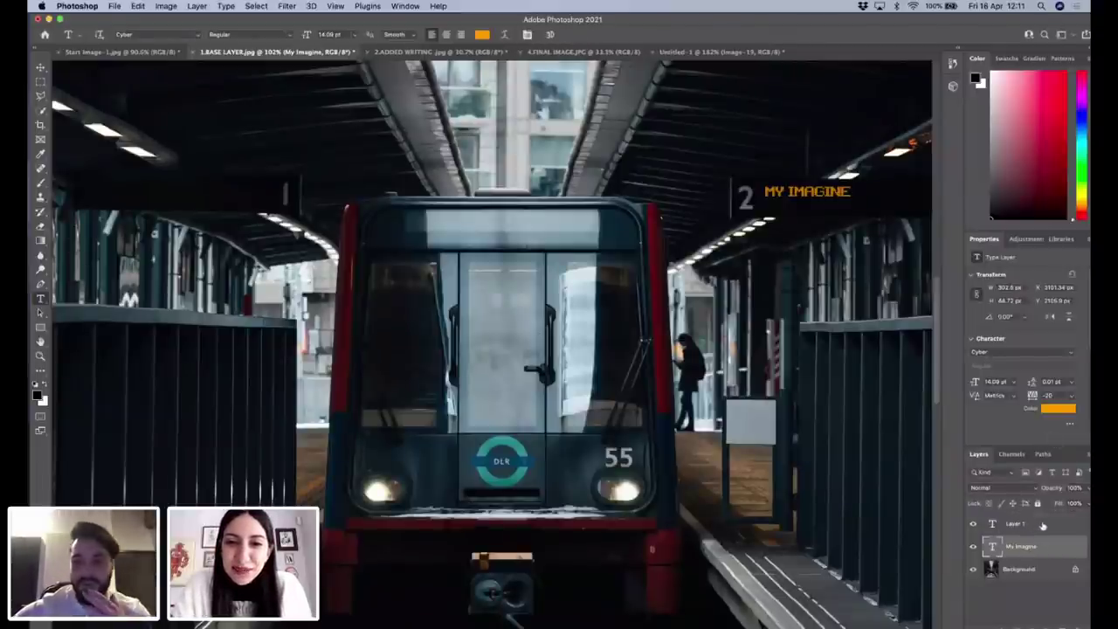
key("BackSpace")
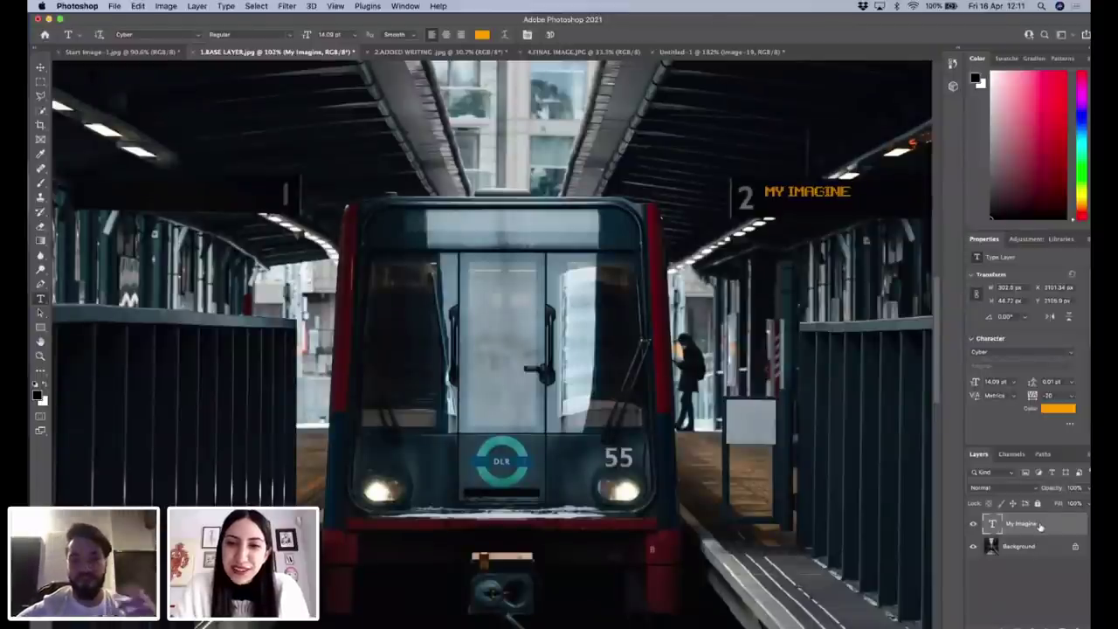
Extend the platform 2 display text to read "MY IMAGINATION".
left_click(843, 190)
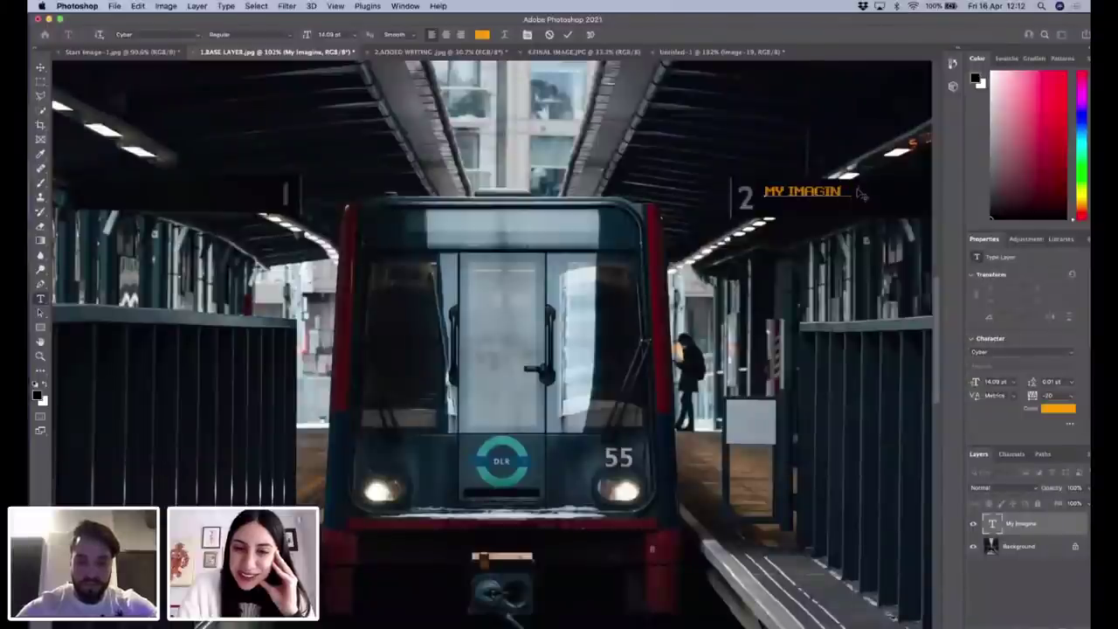
type("ATION")
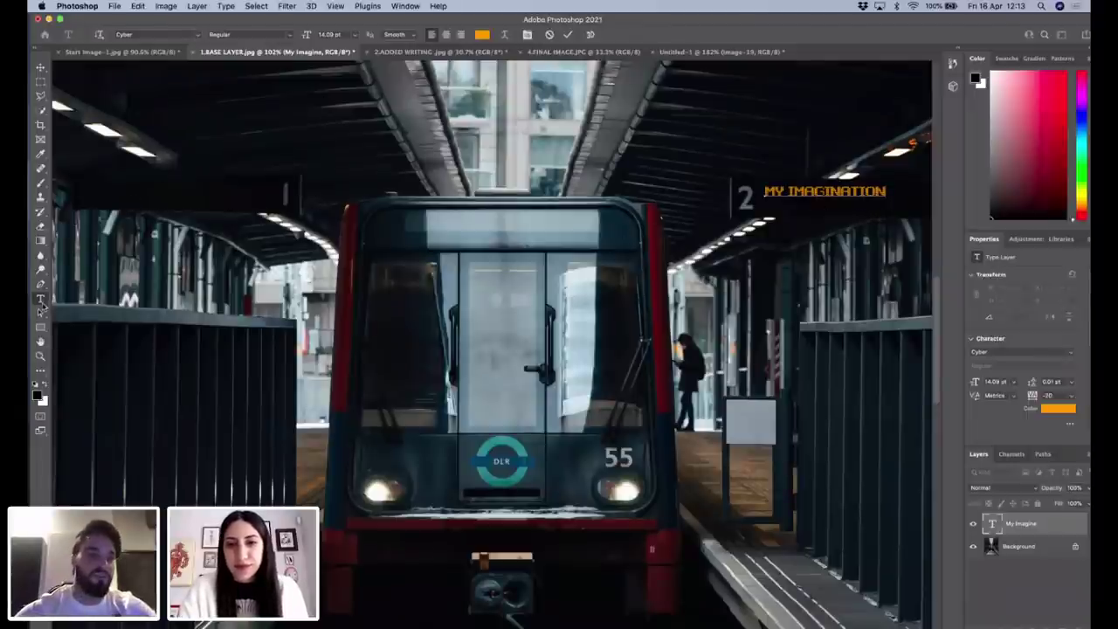
left_click(568, 34)
Add the number 6 as a separate 12 pt orange text layer under the start of MY IMAGINATION.
left_click(777, 207)
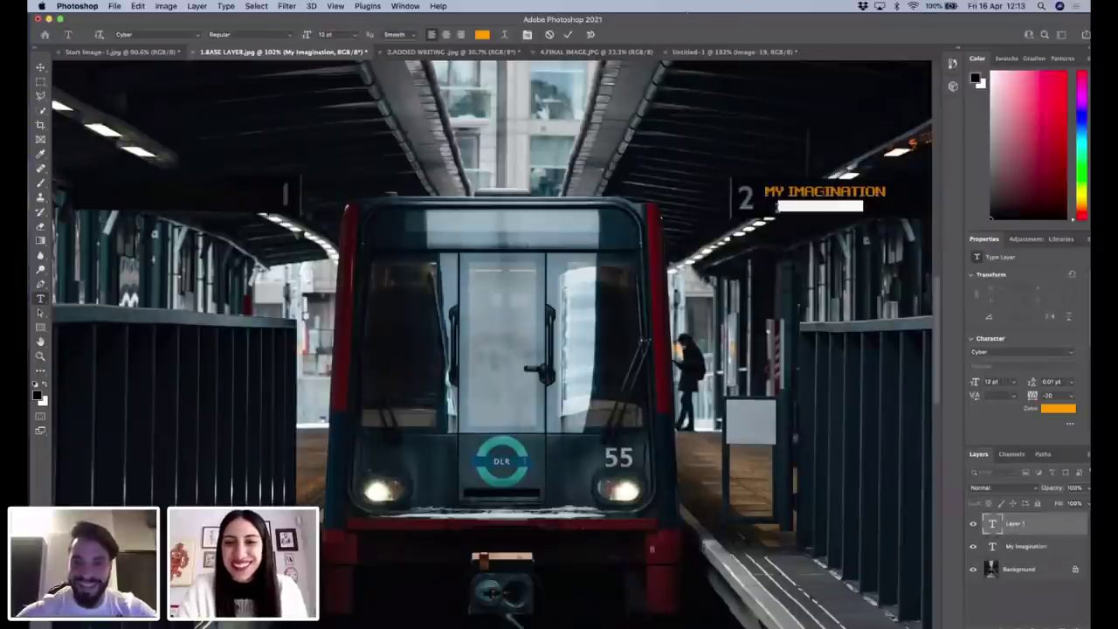
type("a")
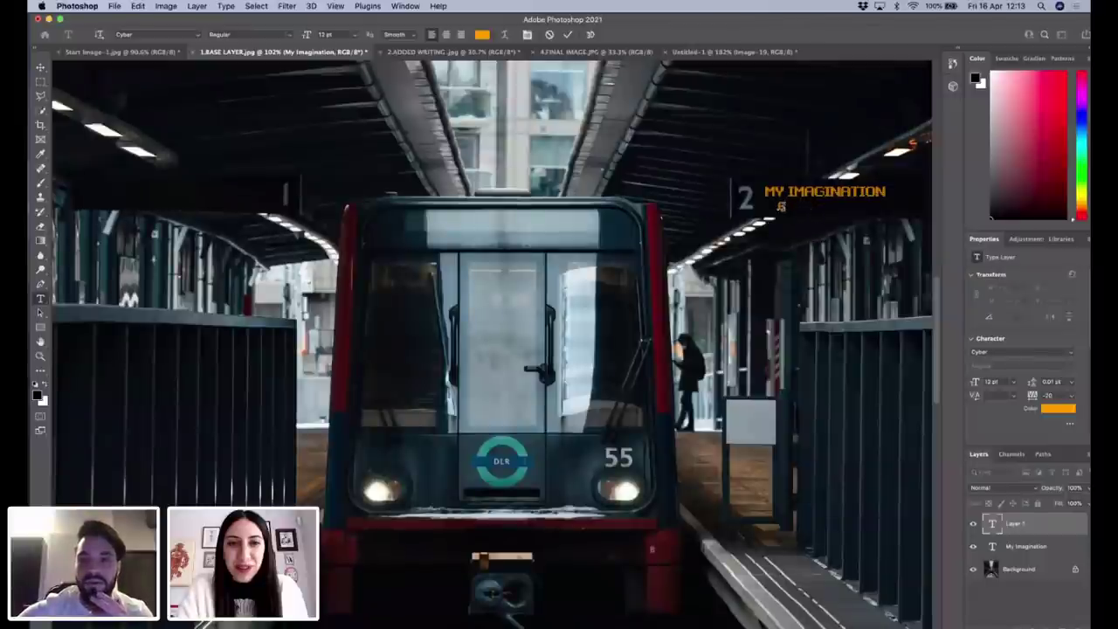
left_click_drag(788, 224, 782, 225)
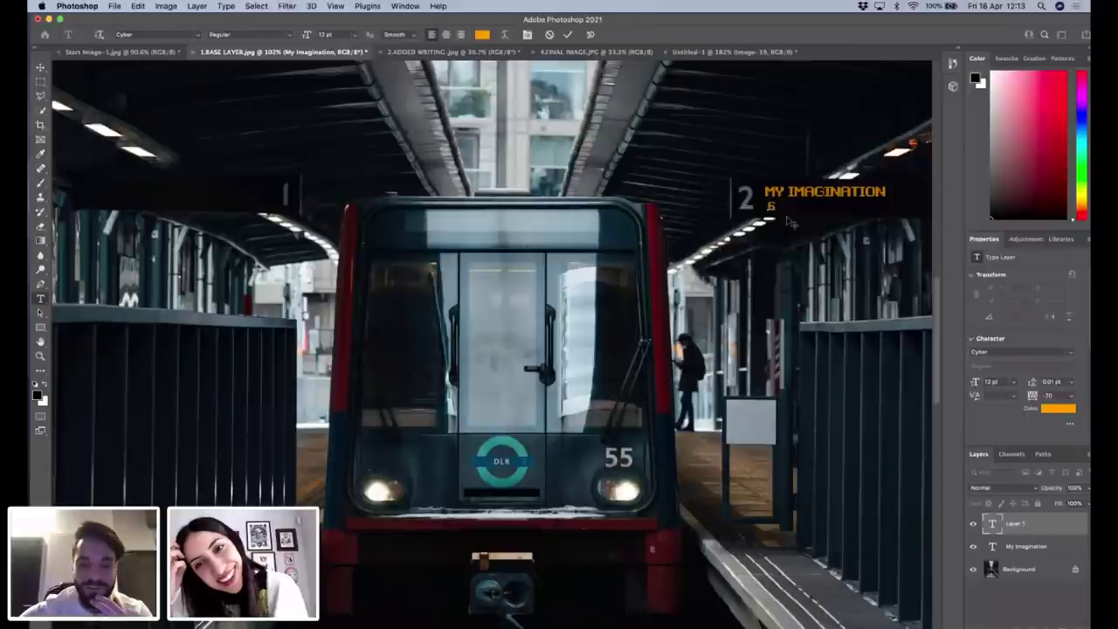
left_click(567, 35)
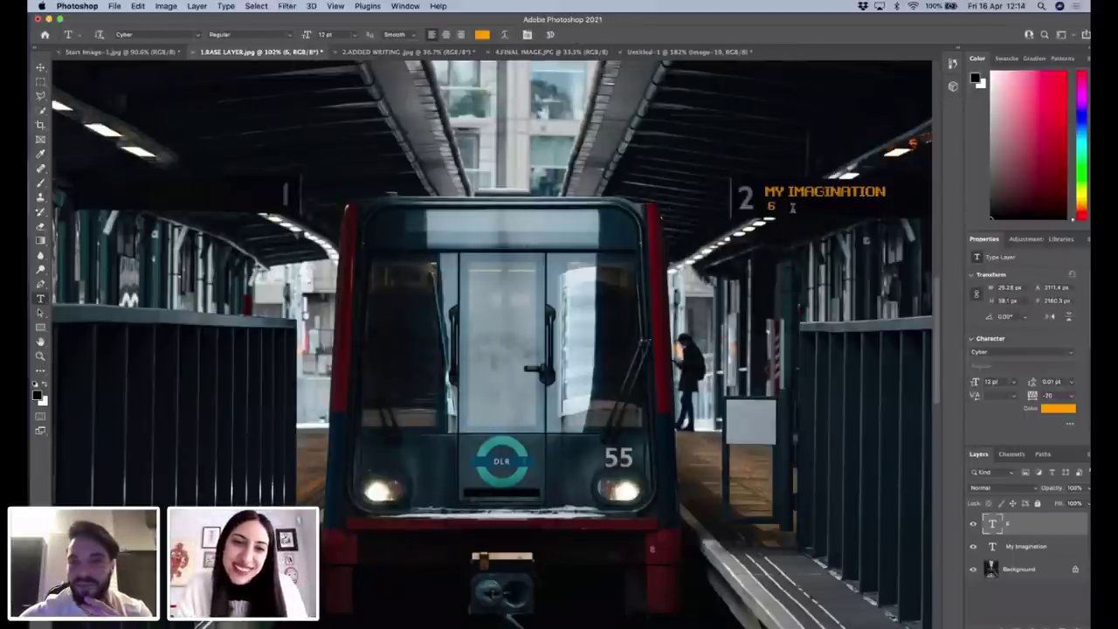
Add a separate "MIN" text layer beside the 6 on the platform display and set its font size to 9 pt.
left_click(791, 207)
type("11")
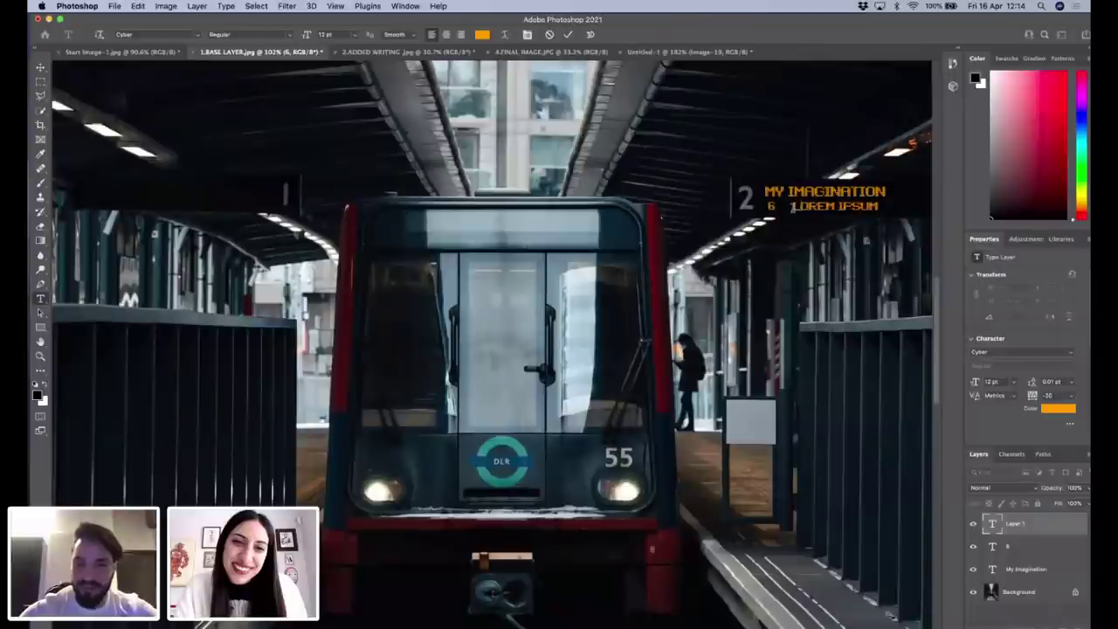
type("N")
double_click(799, 206)
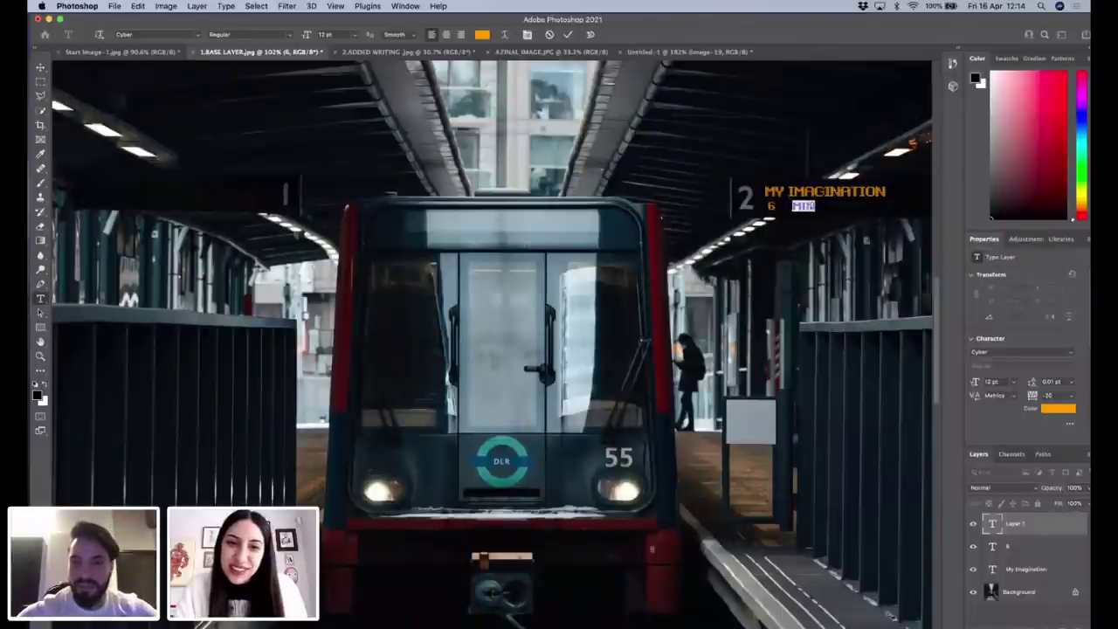
left_click(354, 35)
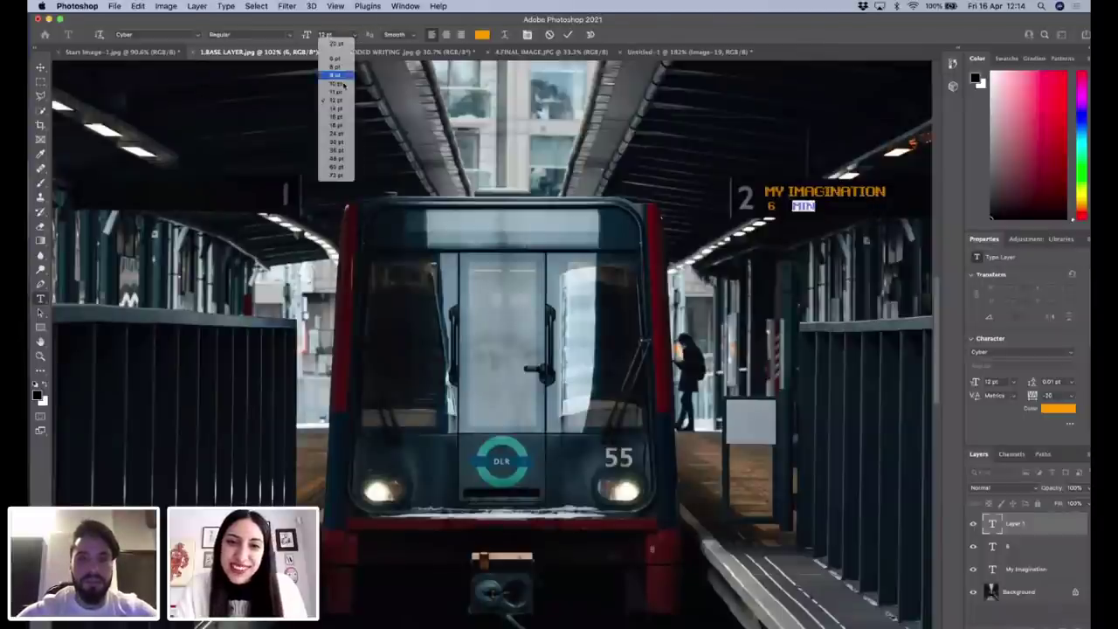
left_click(337, 76)
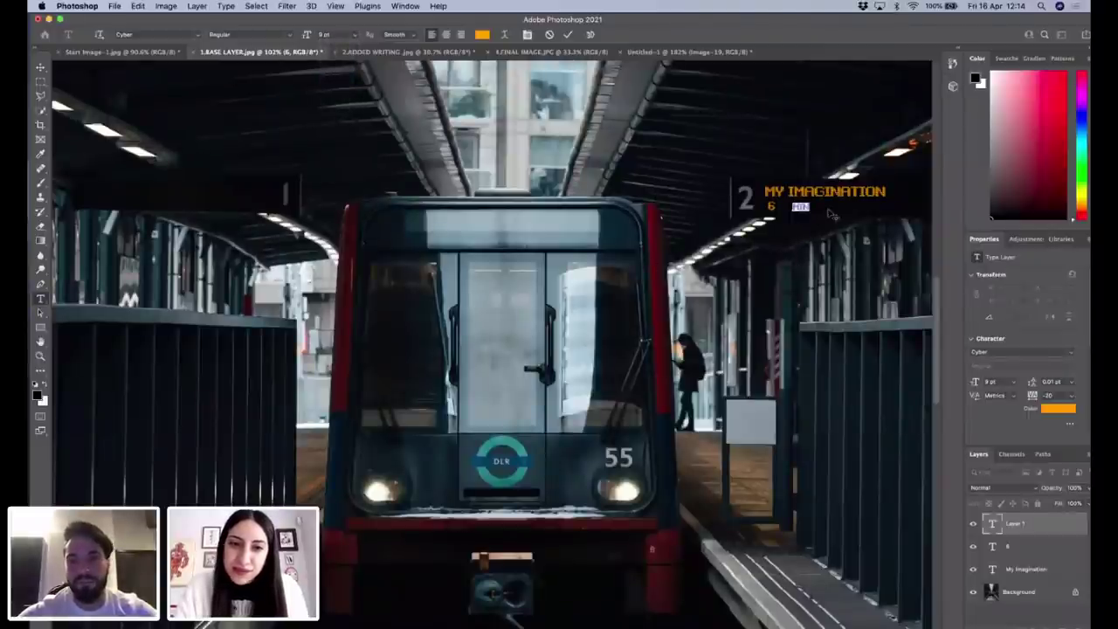
left_click(567, 35)
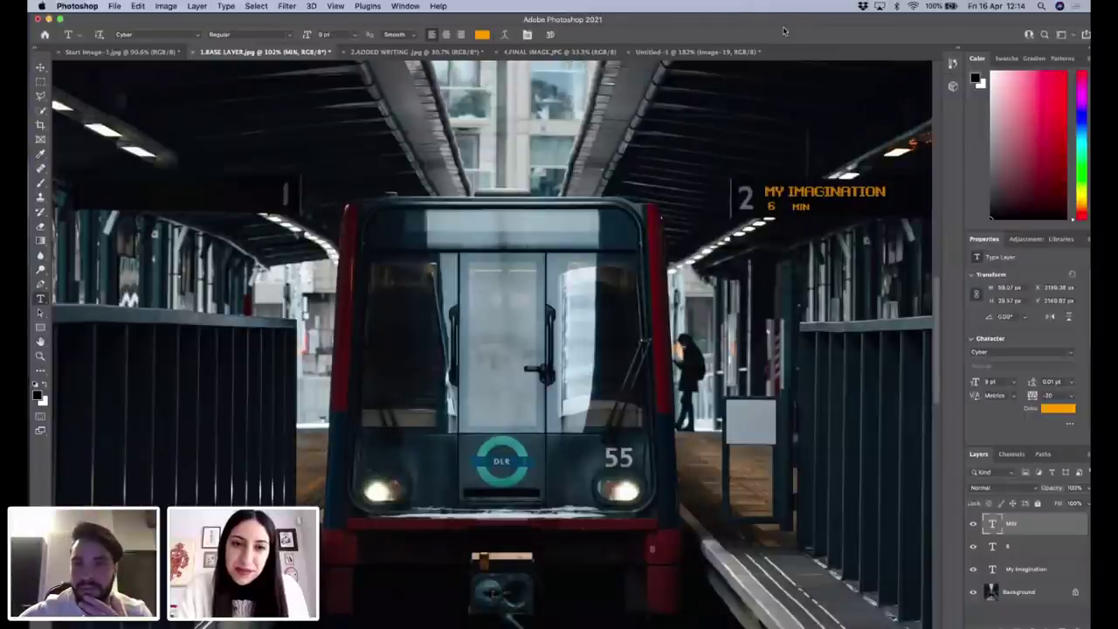
left_click_drag(749, 15, 776, 13)
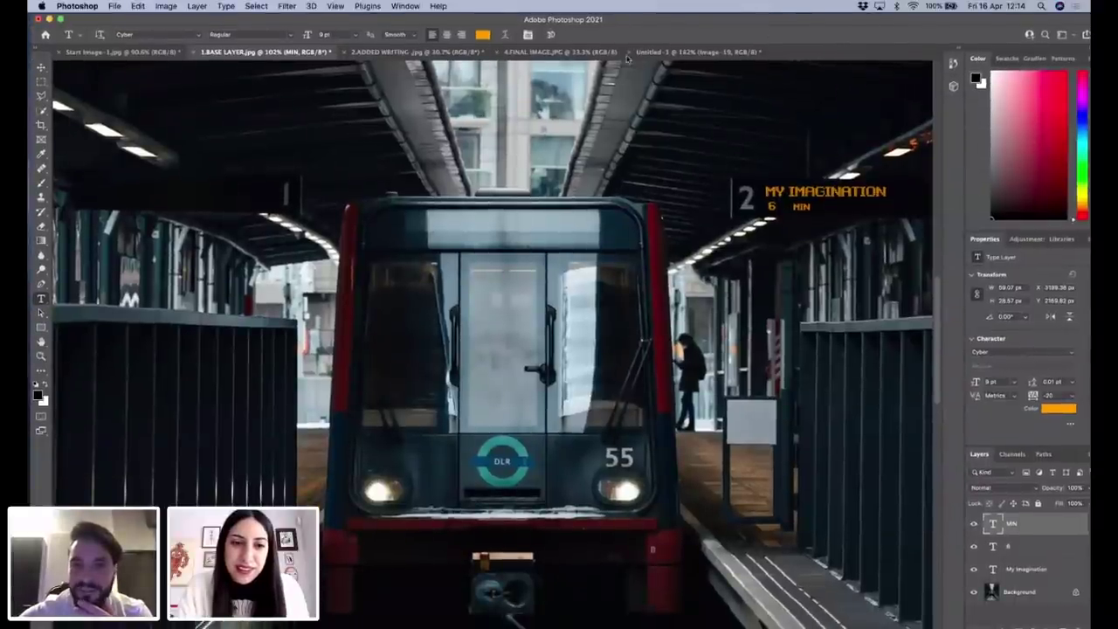
Move the MIN text closer to the 6 so the second display line reads as one phrase.
left_click(41, 67)
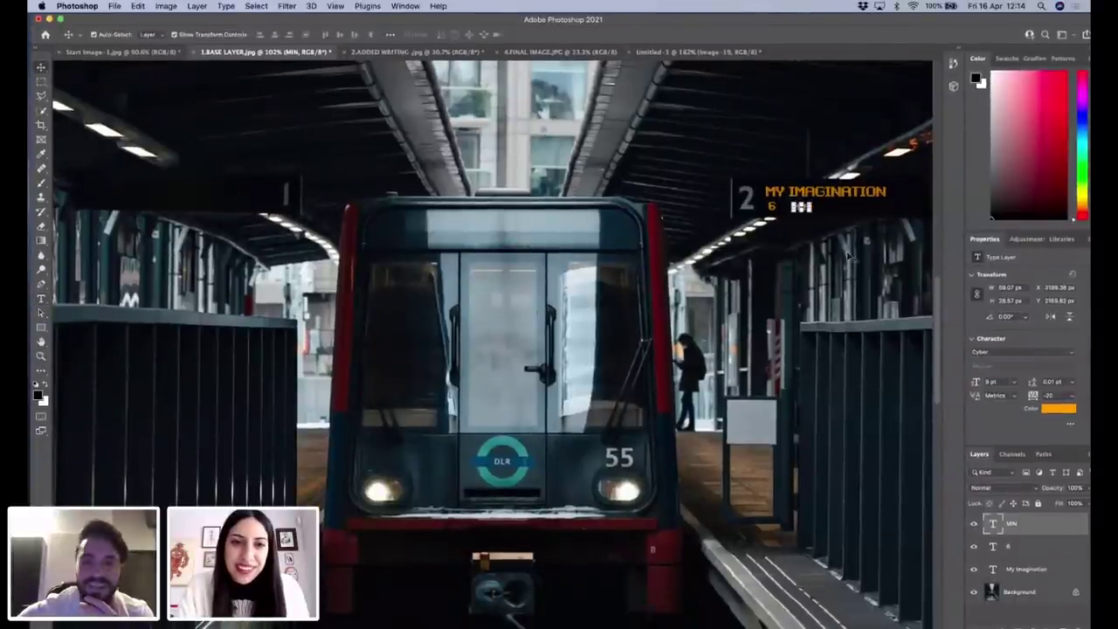
left_click_drag(819, 211, 801, 210)
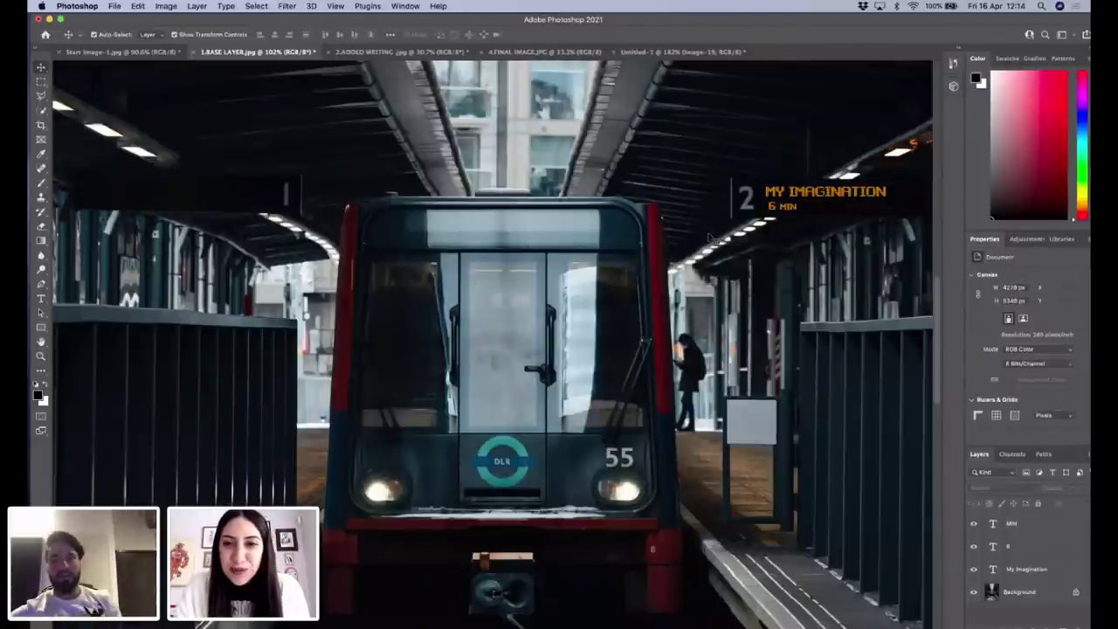
left_click(772, 207)
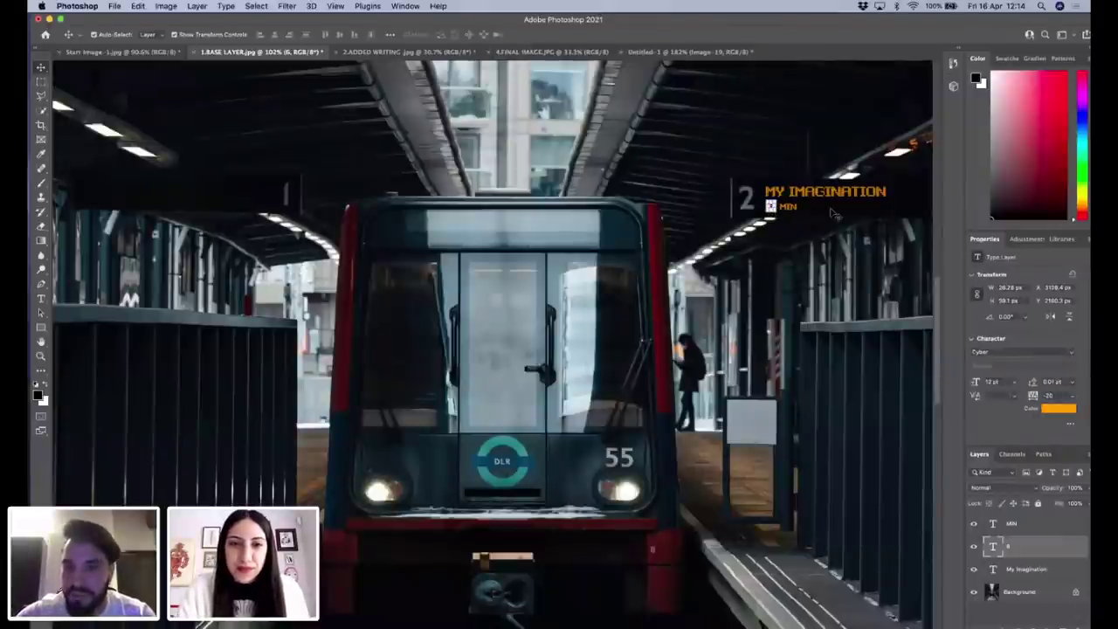
left_click(787, 208)
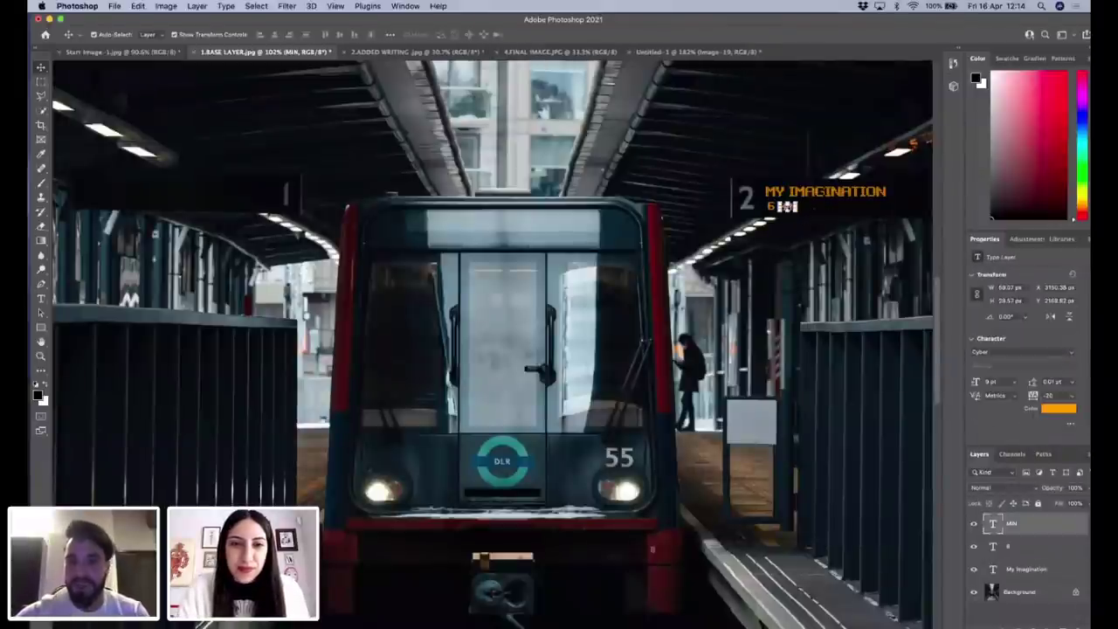
left_click(819, 215)
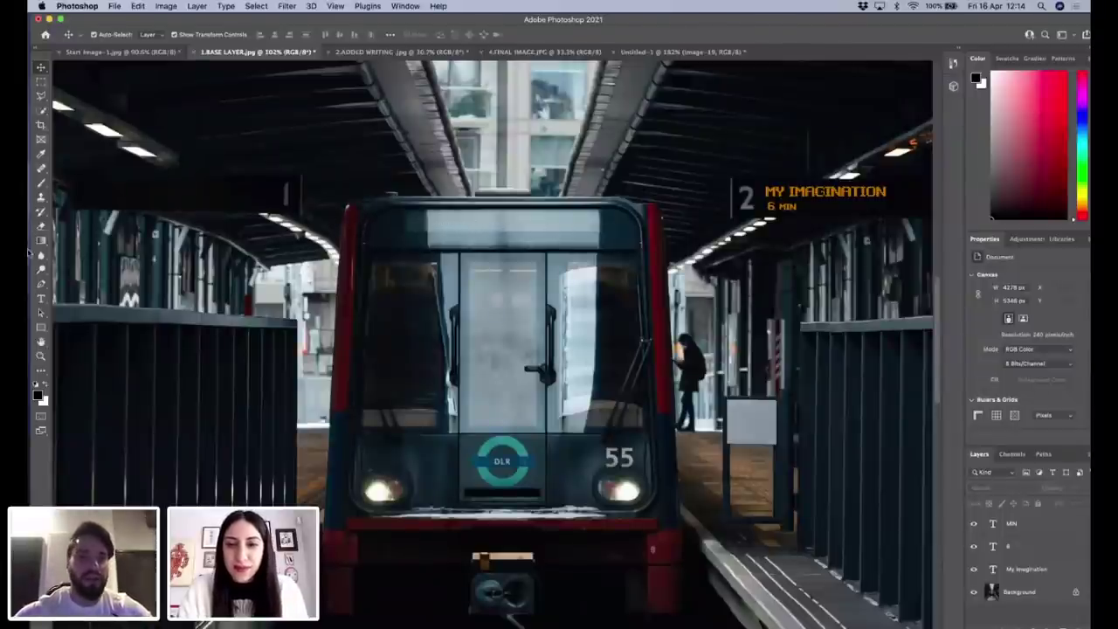
Add a "DESTINY" text layer in 16 pt Cyber on the train's front destination panel.
left_click(41, 298)
left_click(479, 218)
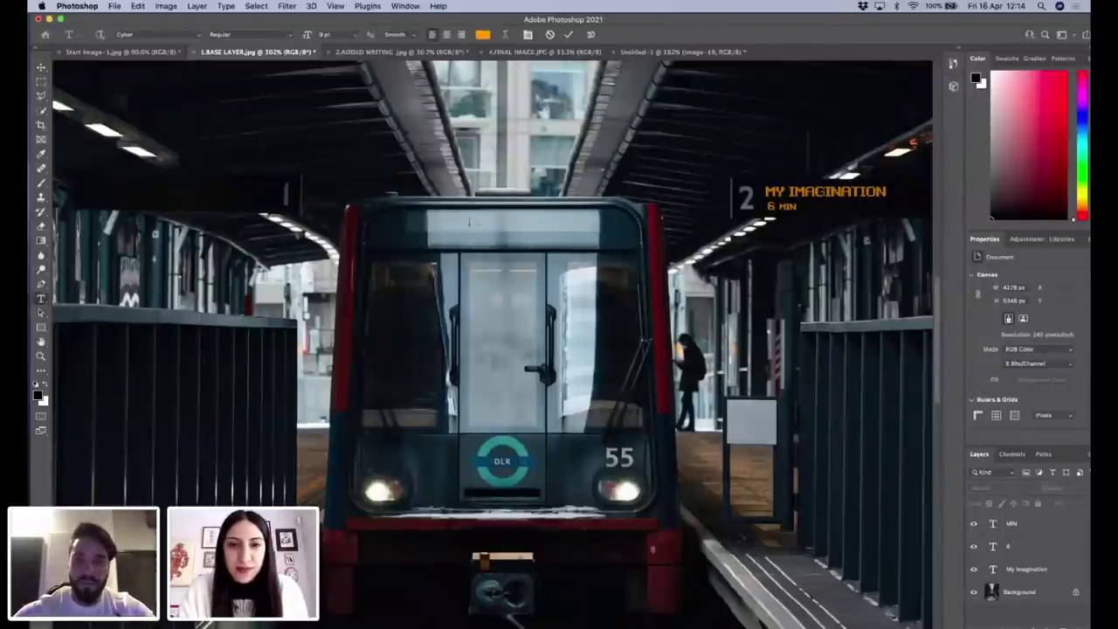
left_click(355, 36)
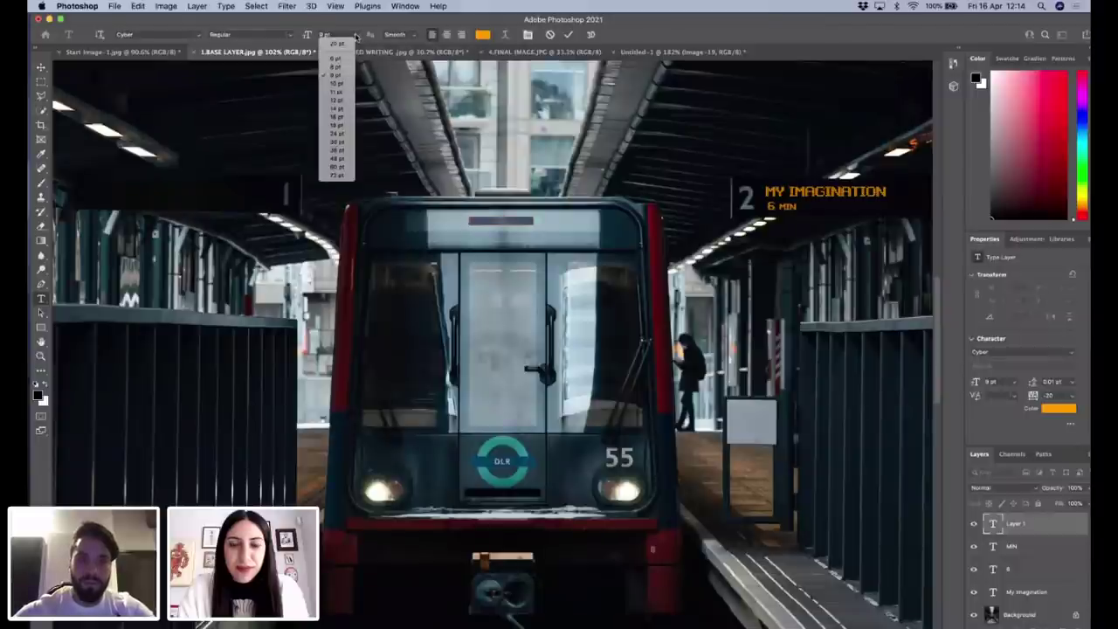
left_click(345, 125)
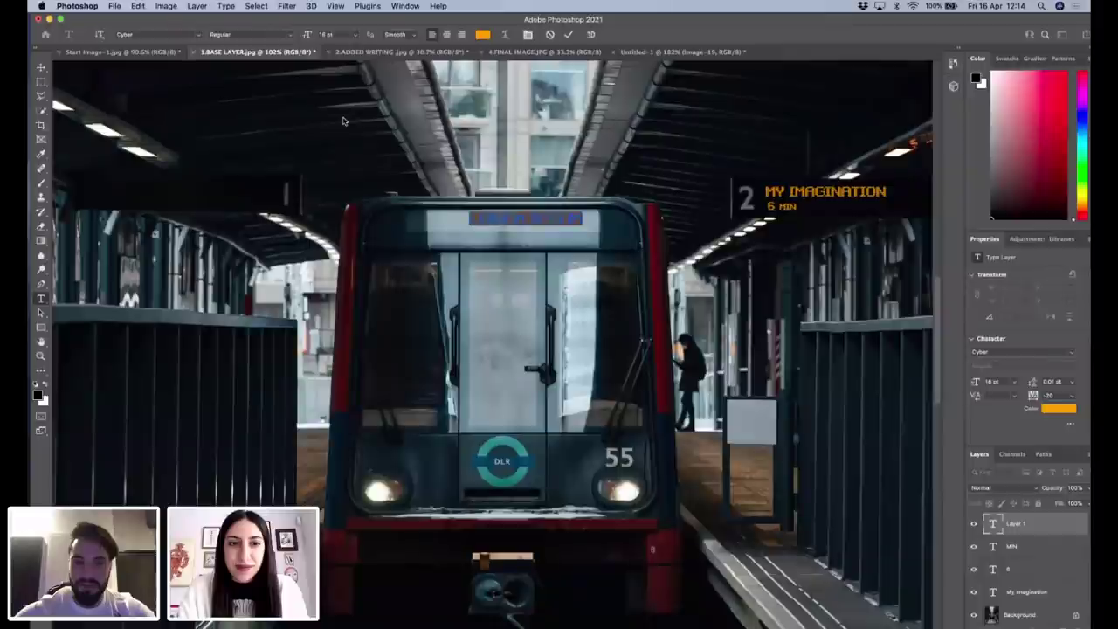
left_click(492, 203)
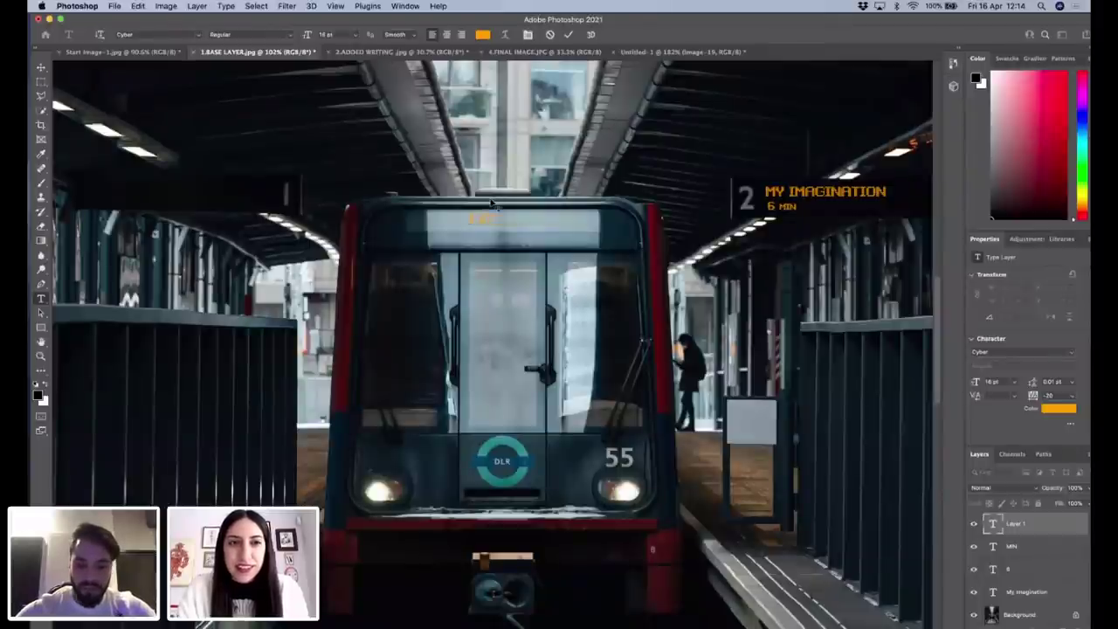
type("EWISHAM")
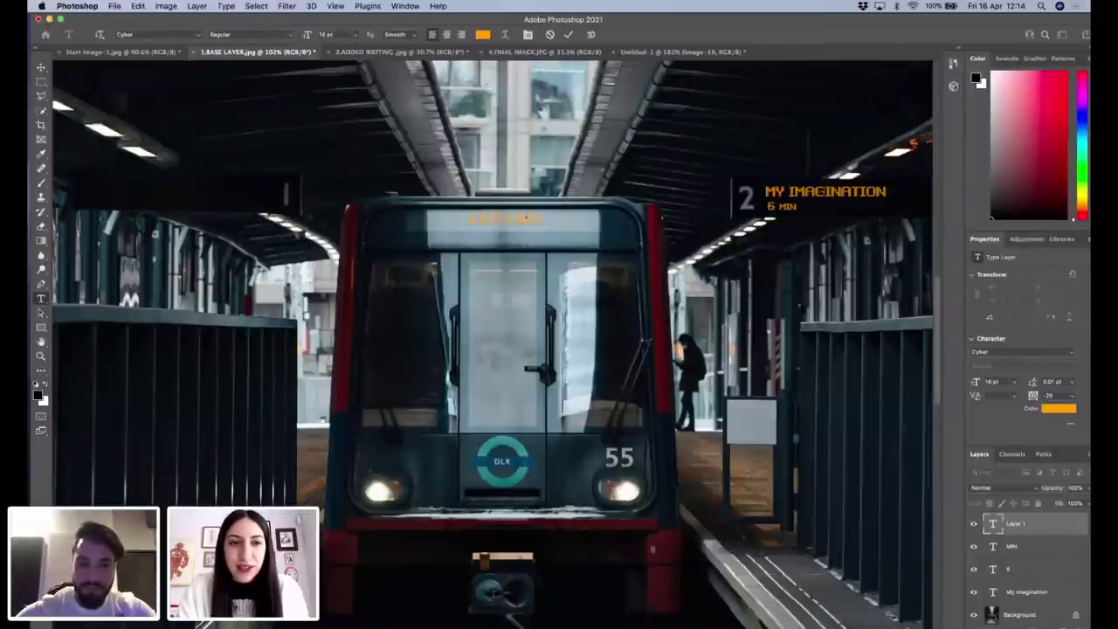
Recolour the DESTINY text from the train's panel to light grey, RGB 203, 202, 200.
left_click_drag(469, 218, 541, 218)
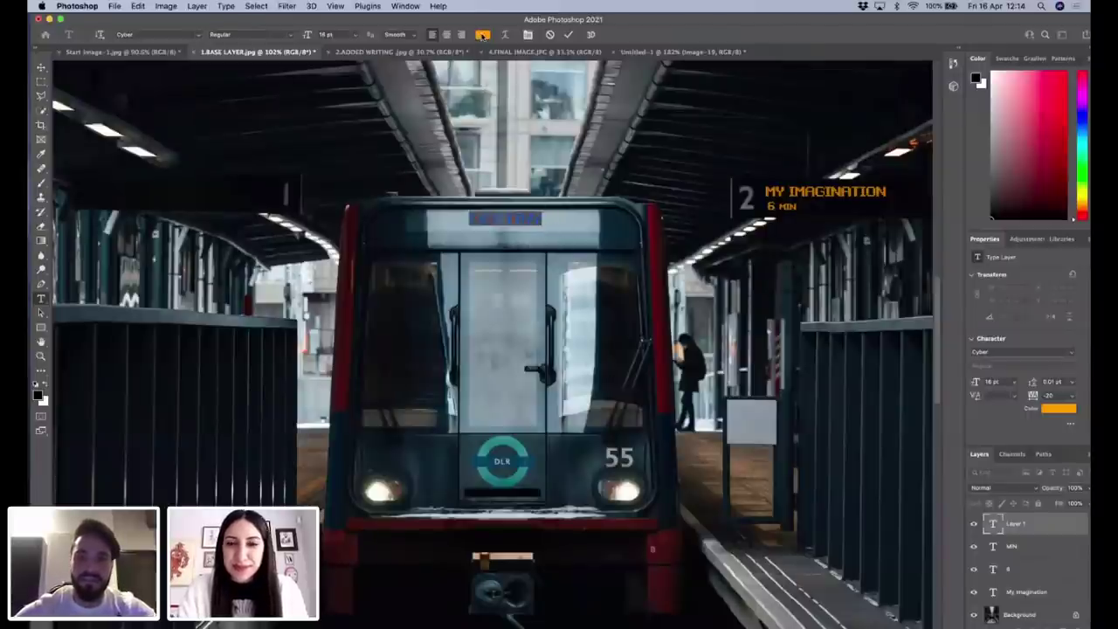
left_click(483, 35)
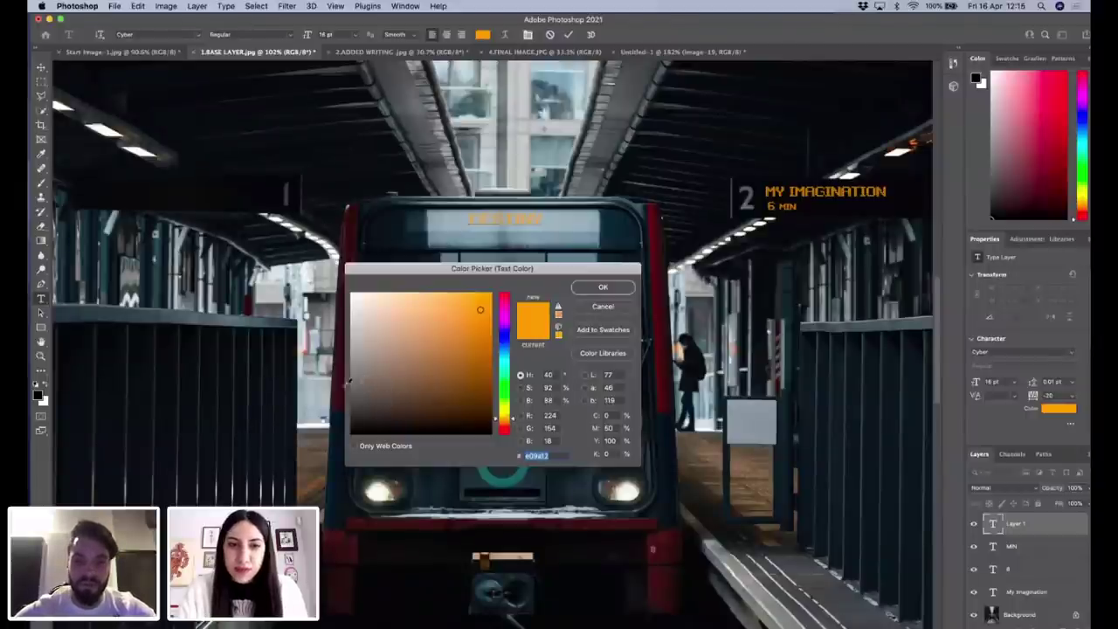
left_click(353, 323)
left_click(352, 332)
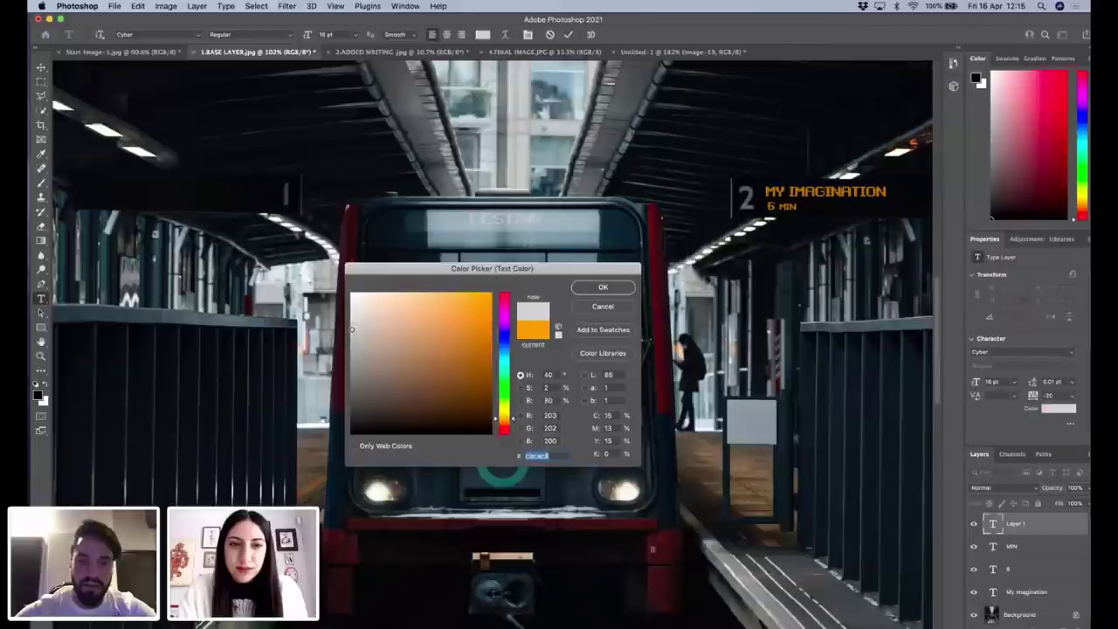
left_click(587, 287)
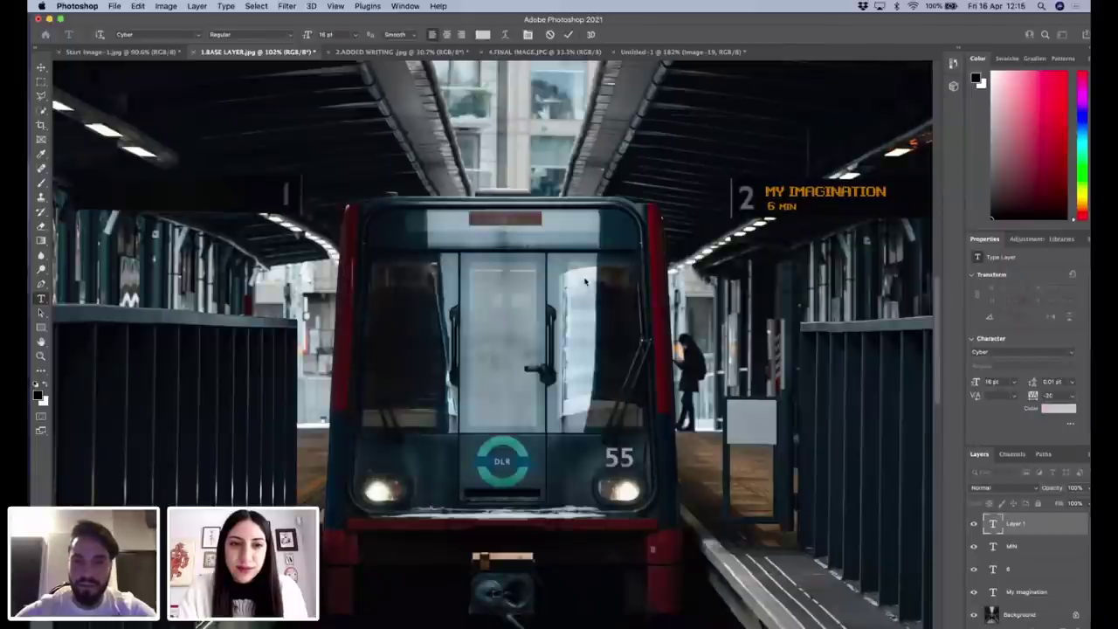
left_click(567, 35)
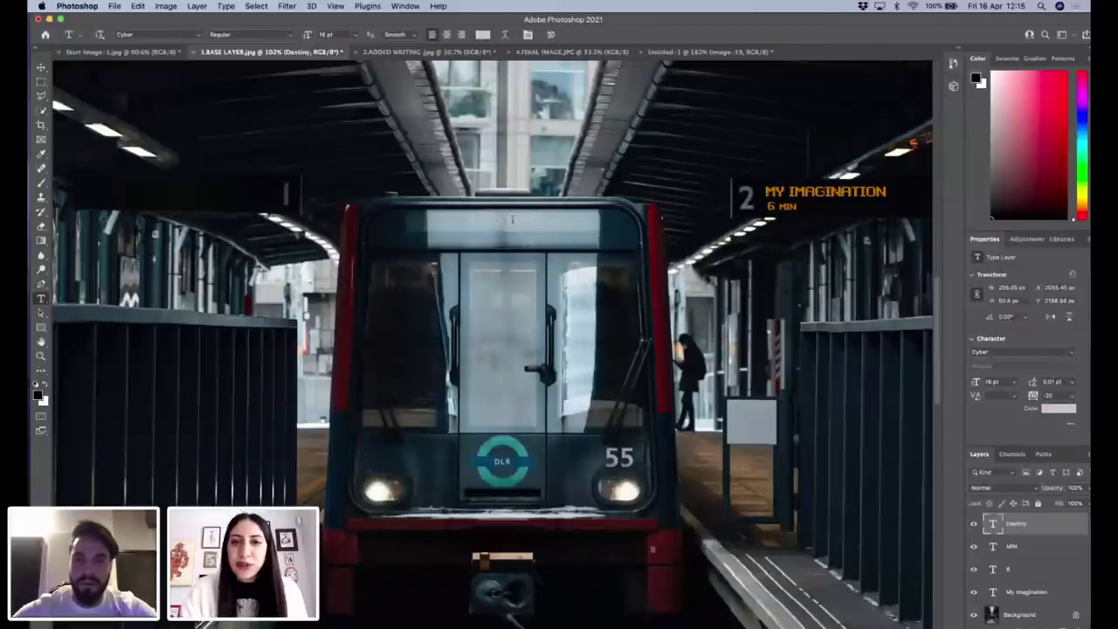
Set the DESTINY text to 18 pt and centre it on the train's front destination panel.
left_click(354, 35)
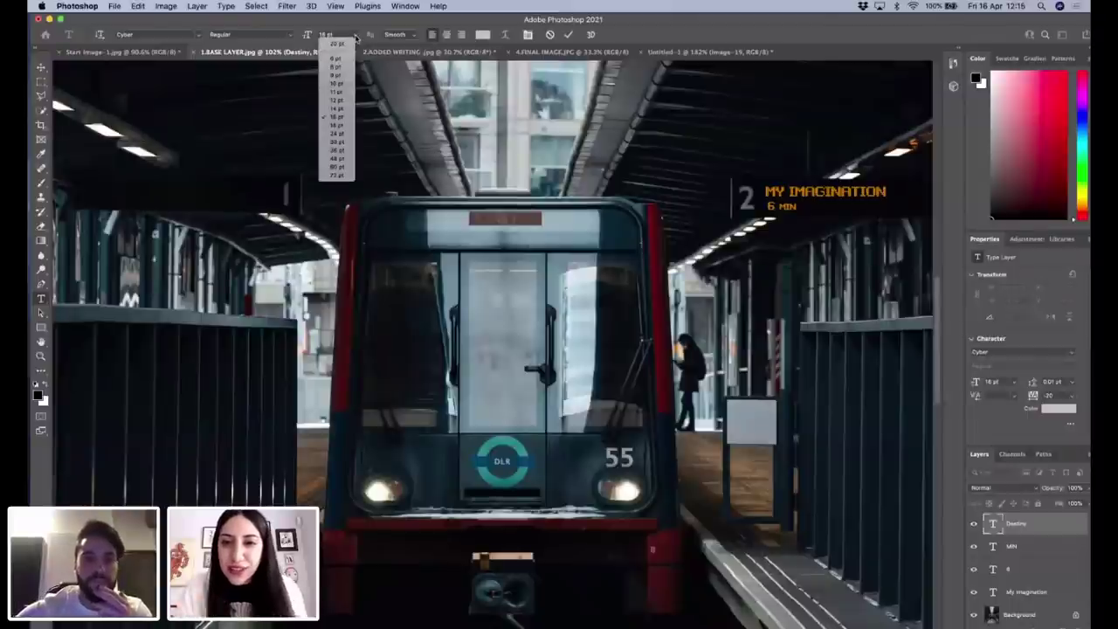
left_click(345, 127)
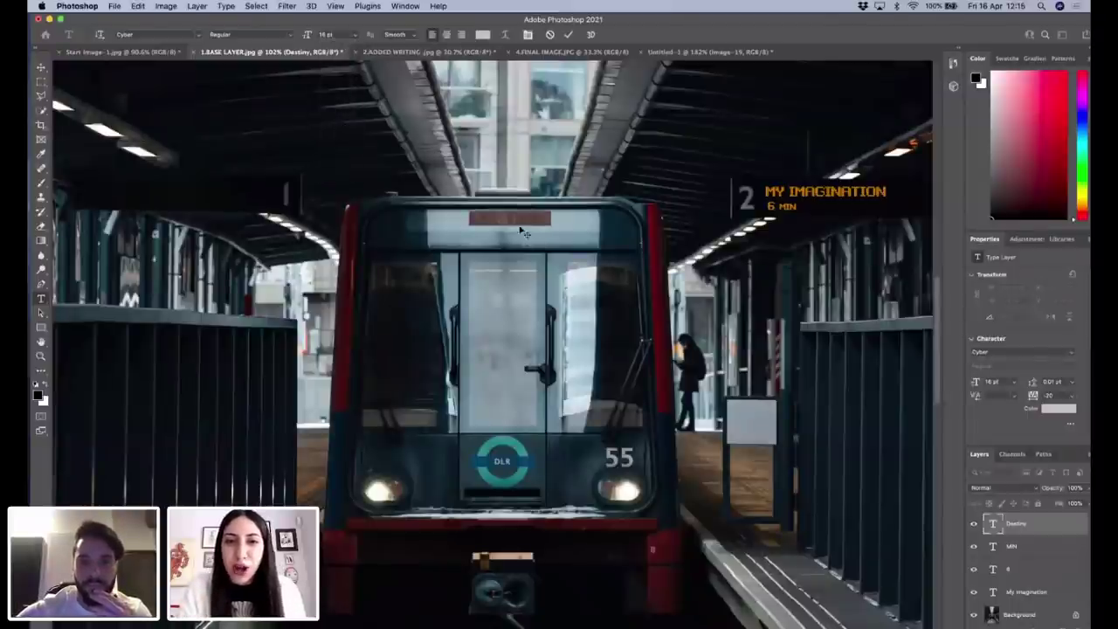
left_click(569, 35)
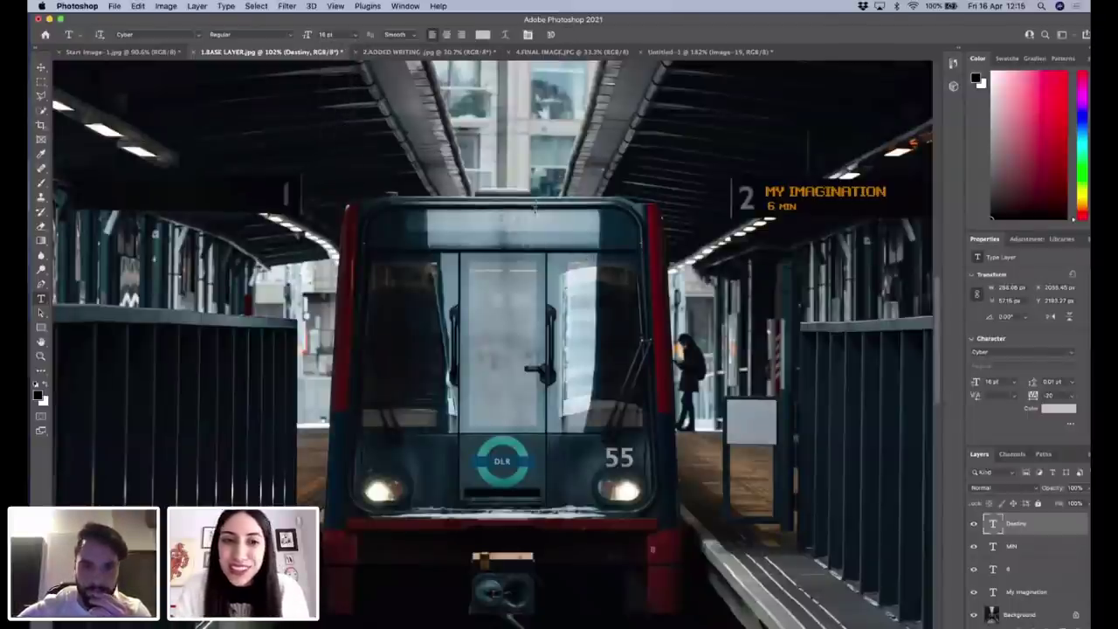
key("v")
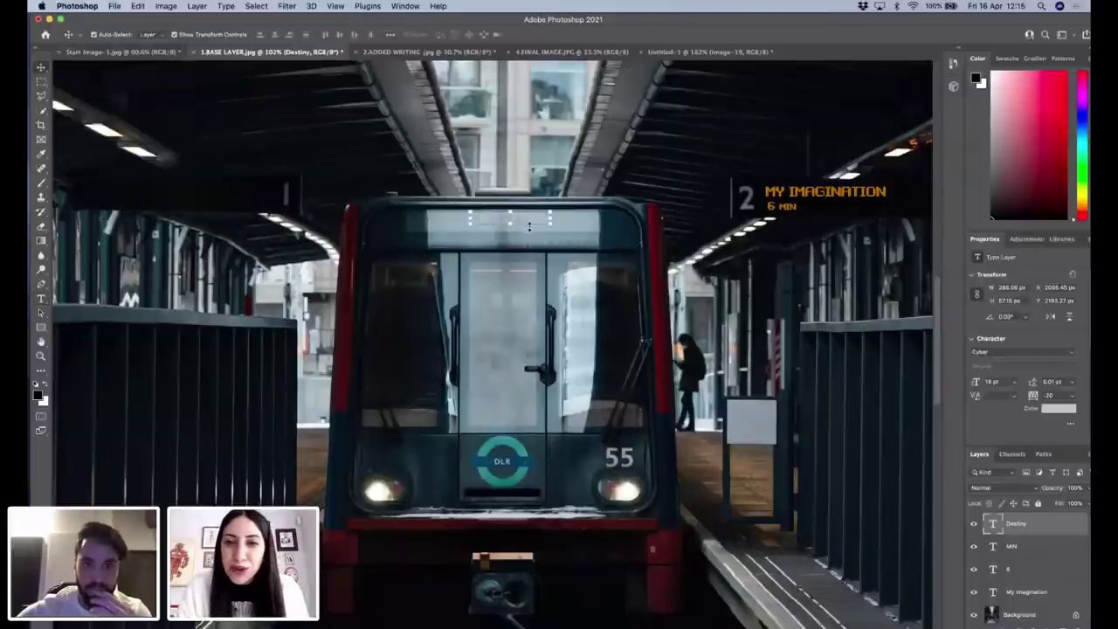
left_click_drag(530, 224, 524, 223)
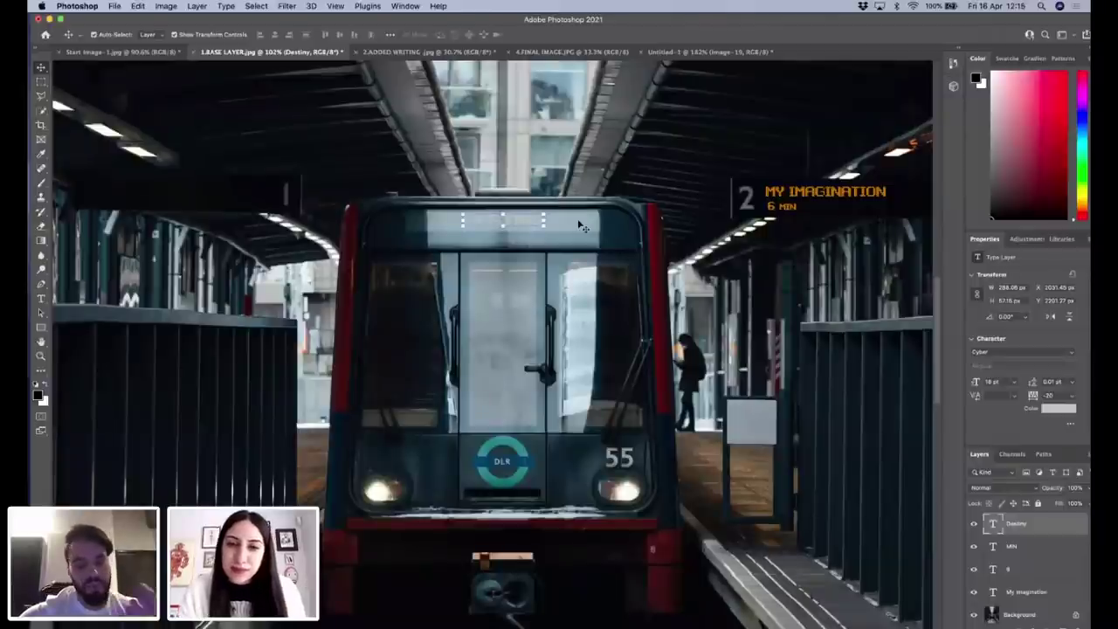
left_click(578, 225)
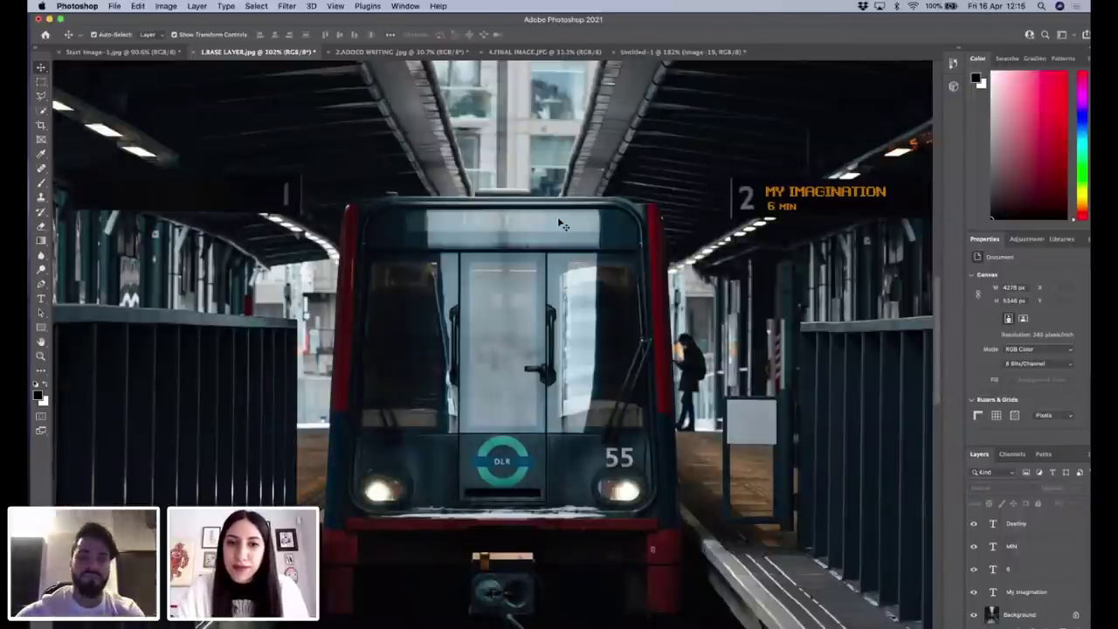
scroll(563, 225, "down", 5)
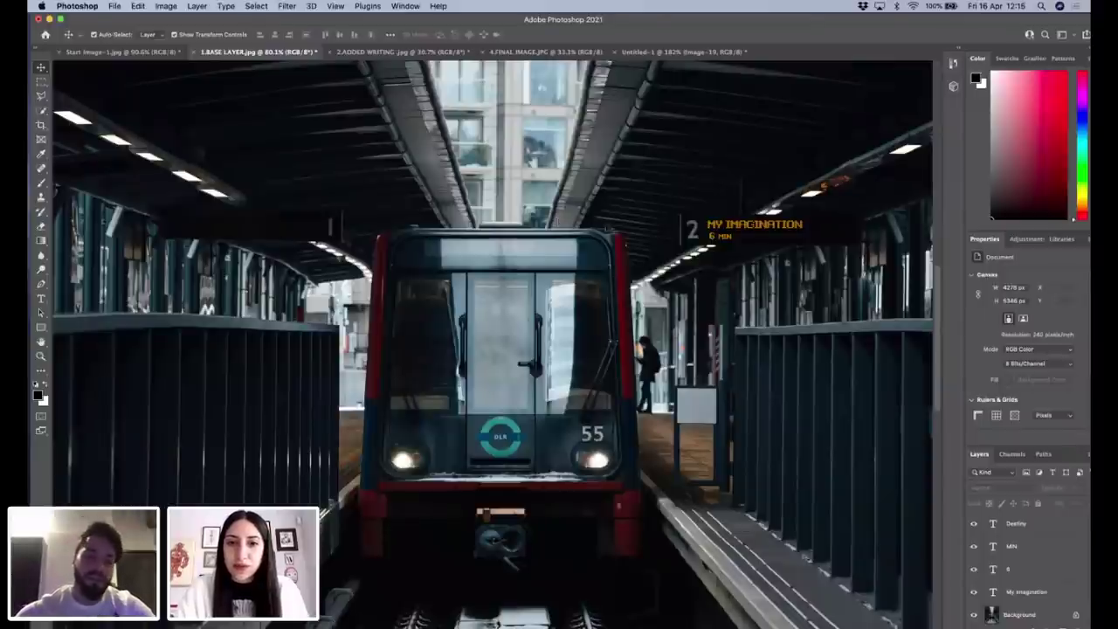
scroll(616, 232, "down", 1)
scroll(617, 231, "down", 4)
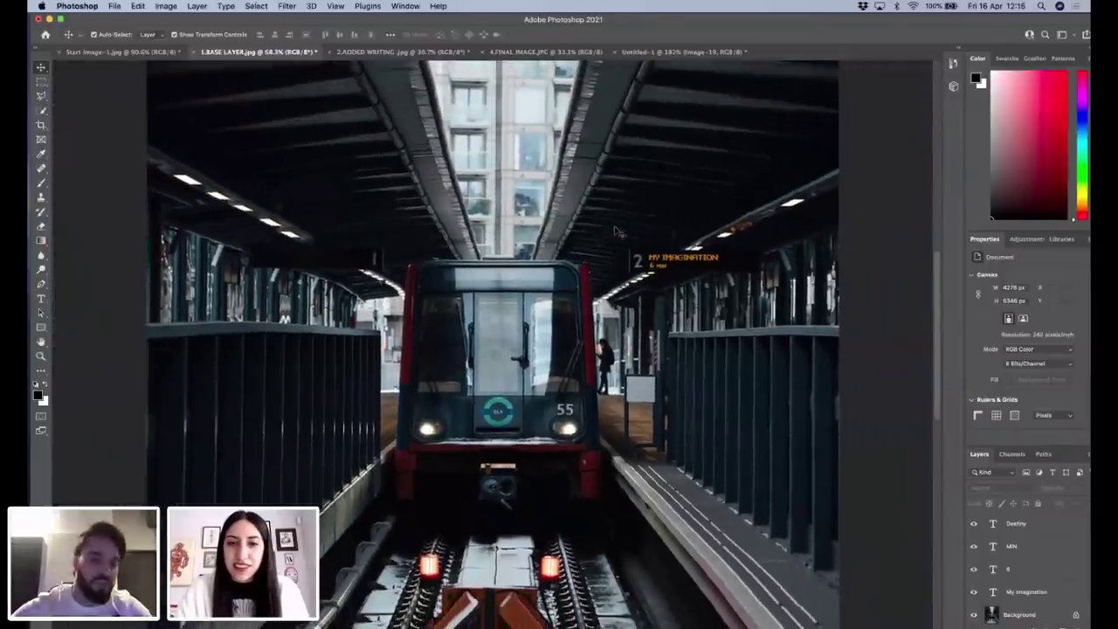
Examine the whole base layer photo, the ADDED WRITING document and the FINAL IMAGE document for comparison.
scroll(617, 232, "down", 5)
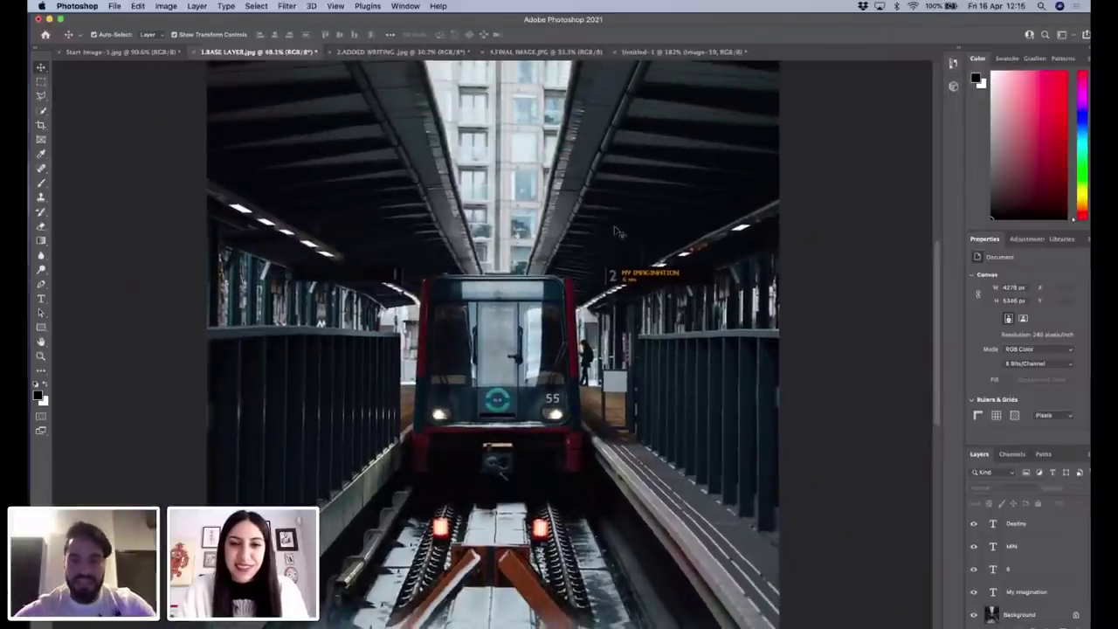
scroll(617, 231, "down", 4)
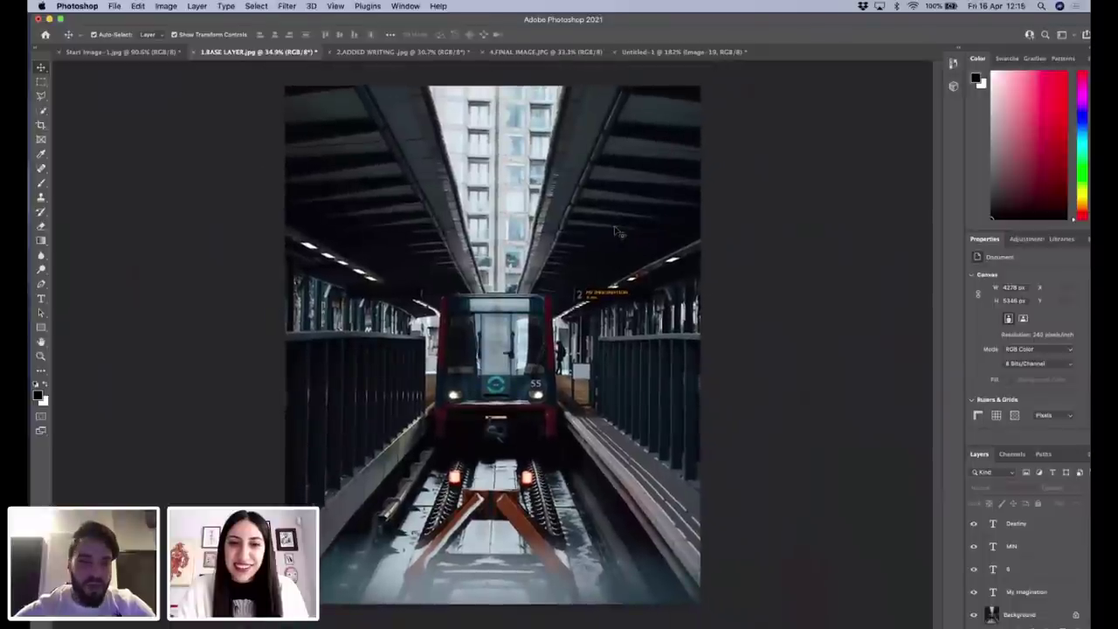
left_click(416, 53)
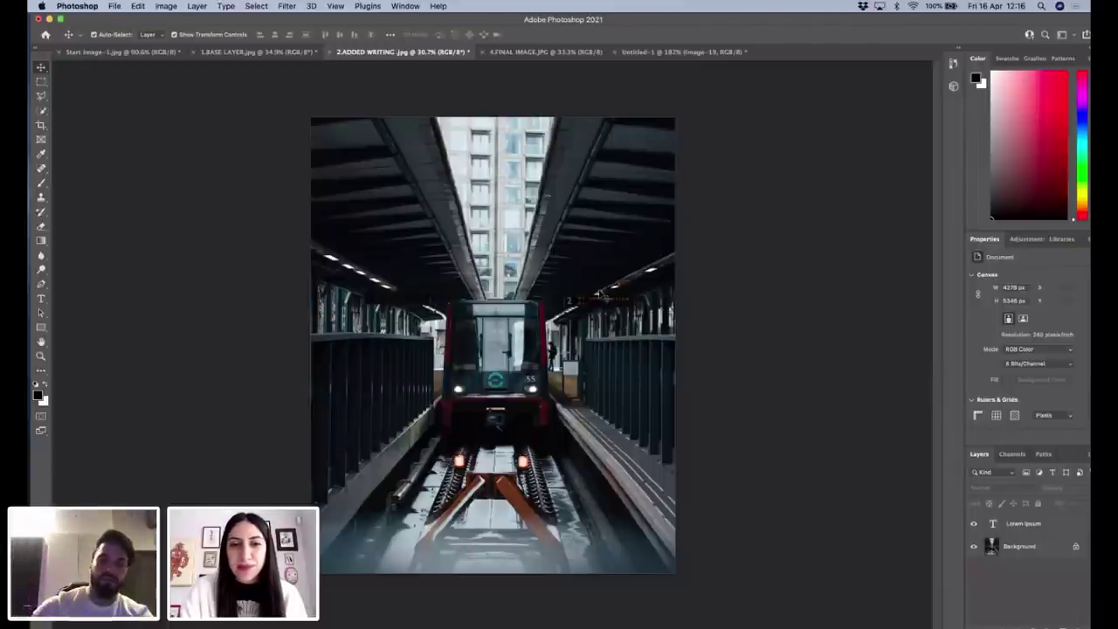
scroll(559, 305, "up", 5)
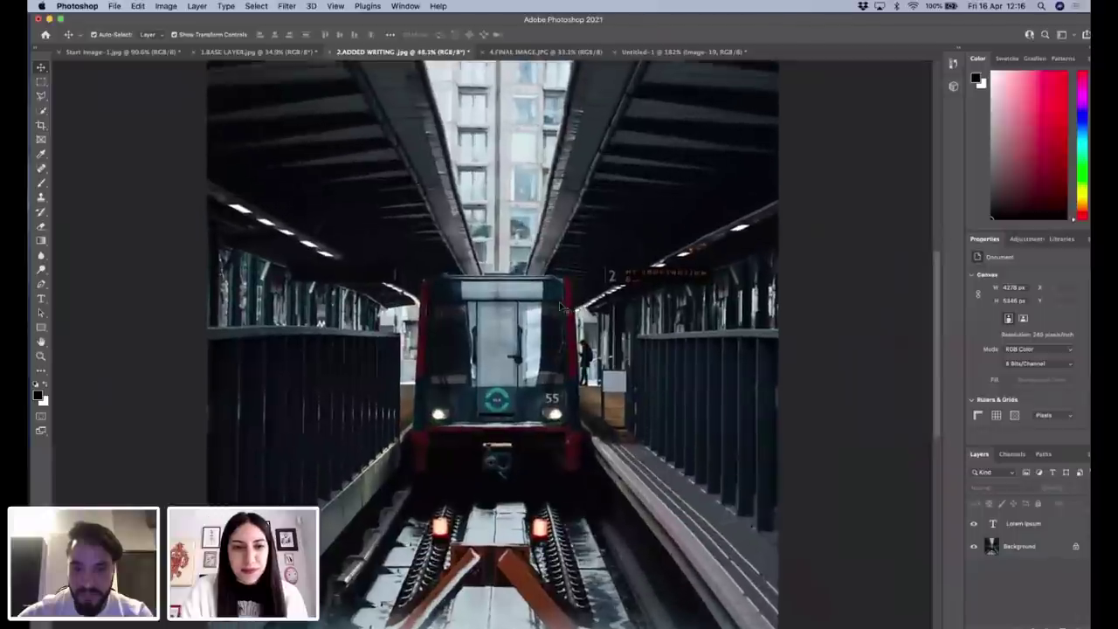
scroll(559, 305, "down", 1)
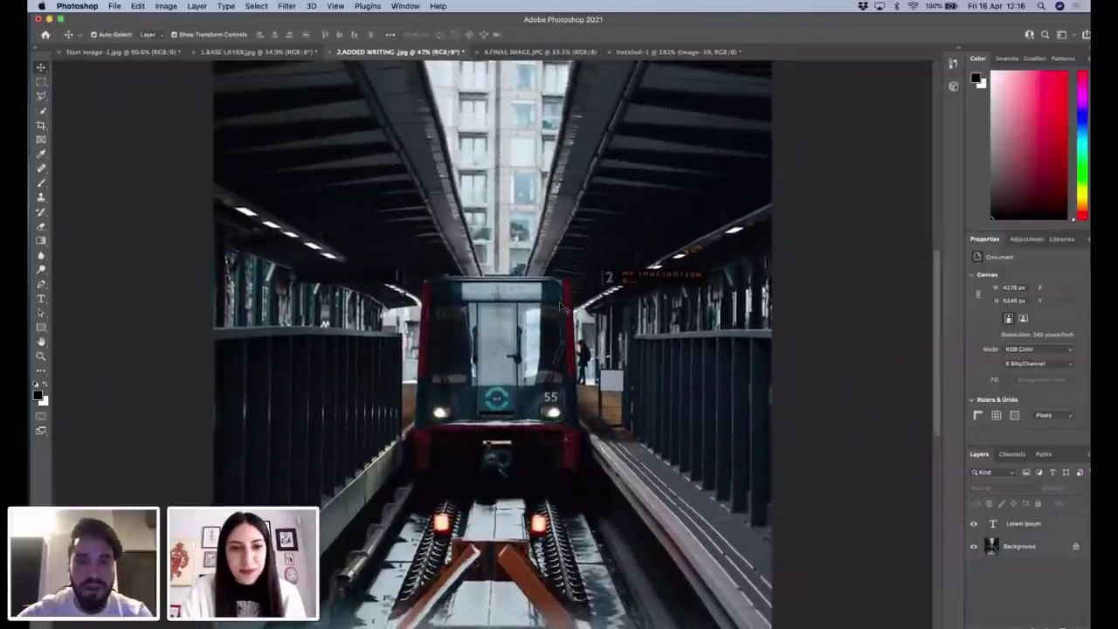
scroll(560, 305, "down", 2)
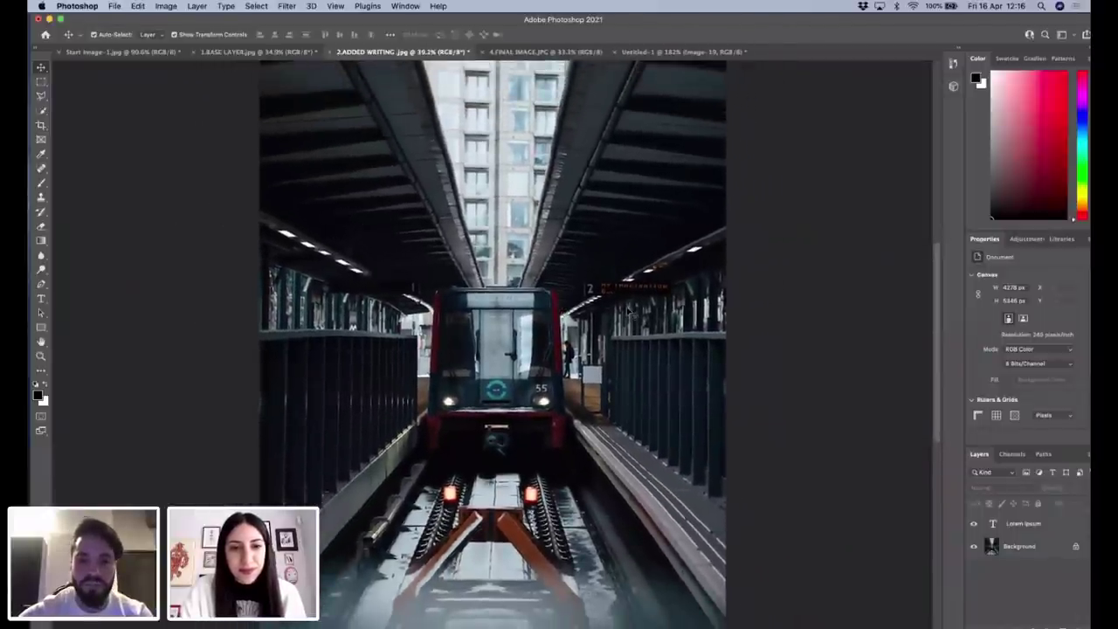
scroll(627, 310, "down", 1)
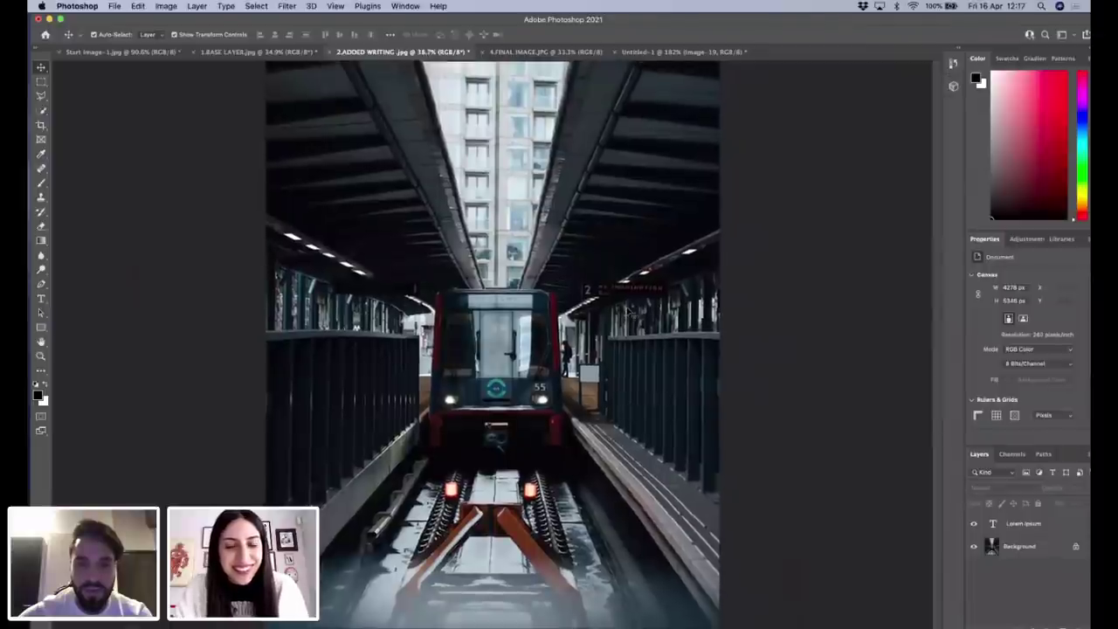
scroll(611, 296, "down", 1)
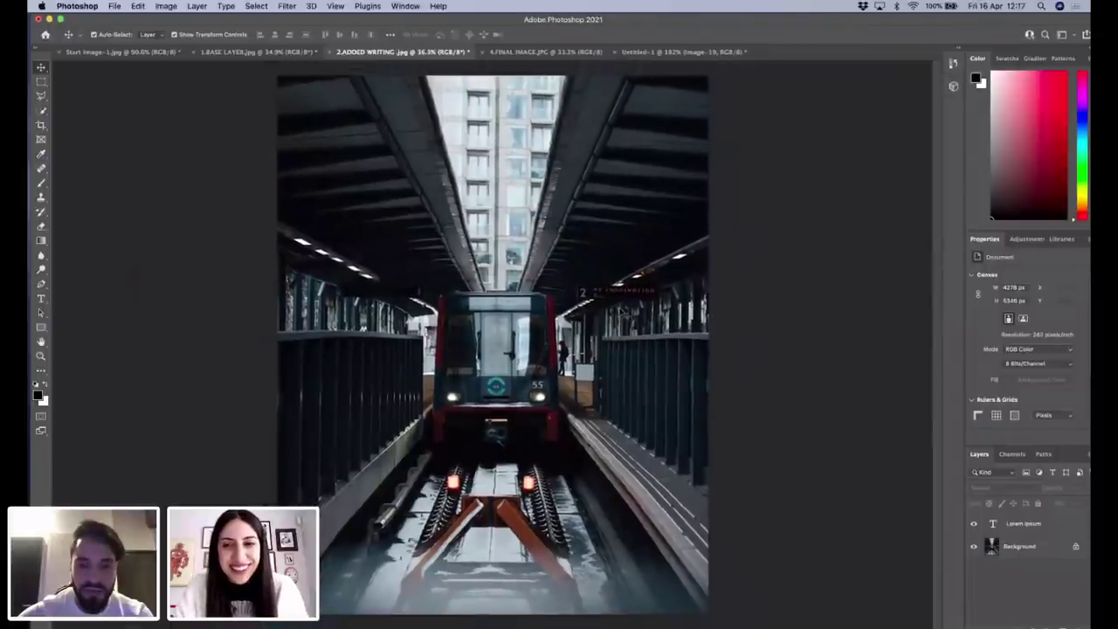
left_click(531, 52)
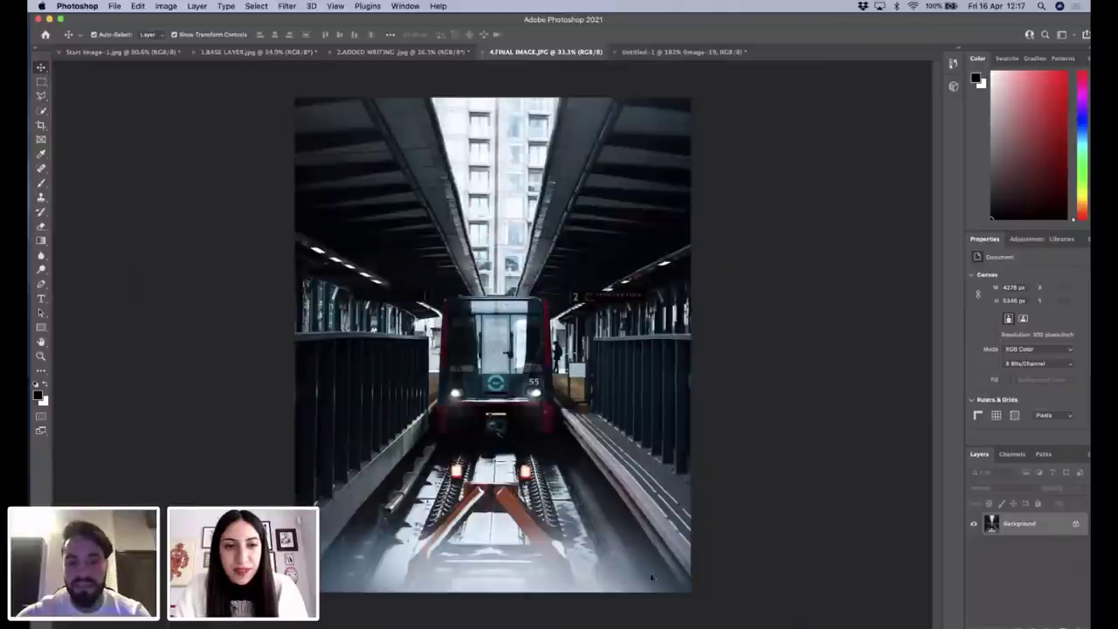
Place Rays11.jpg from the desktop into the 2.ADDED WRITING document as a new layer.
left_click(407, 54)
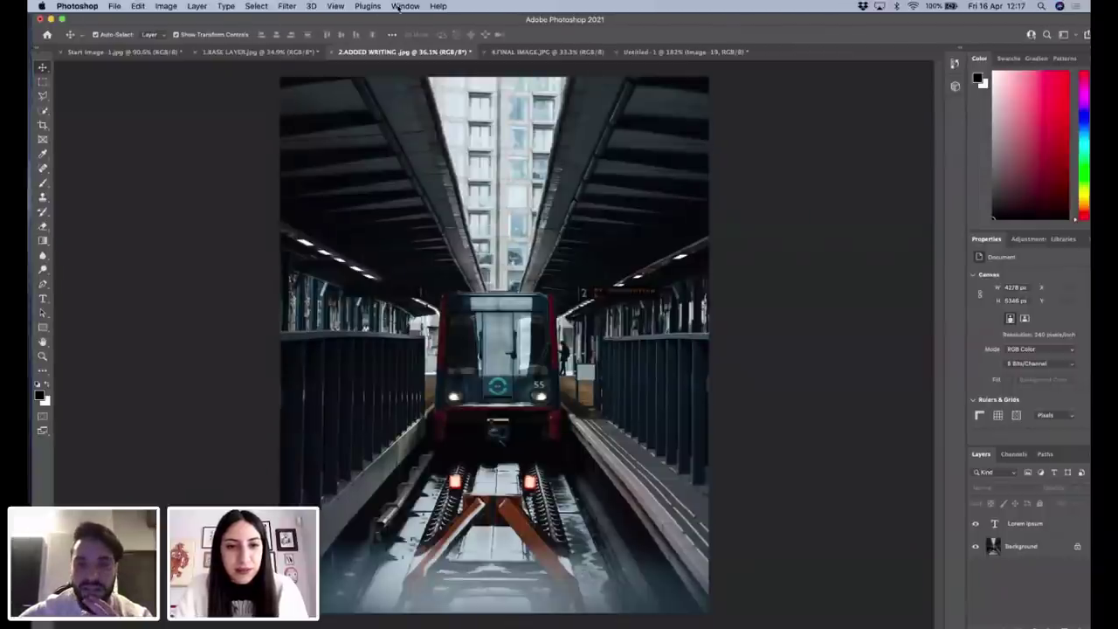
left_click_drag(397, 18, 889, 18)
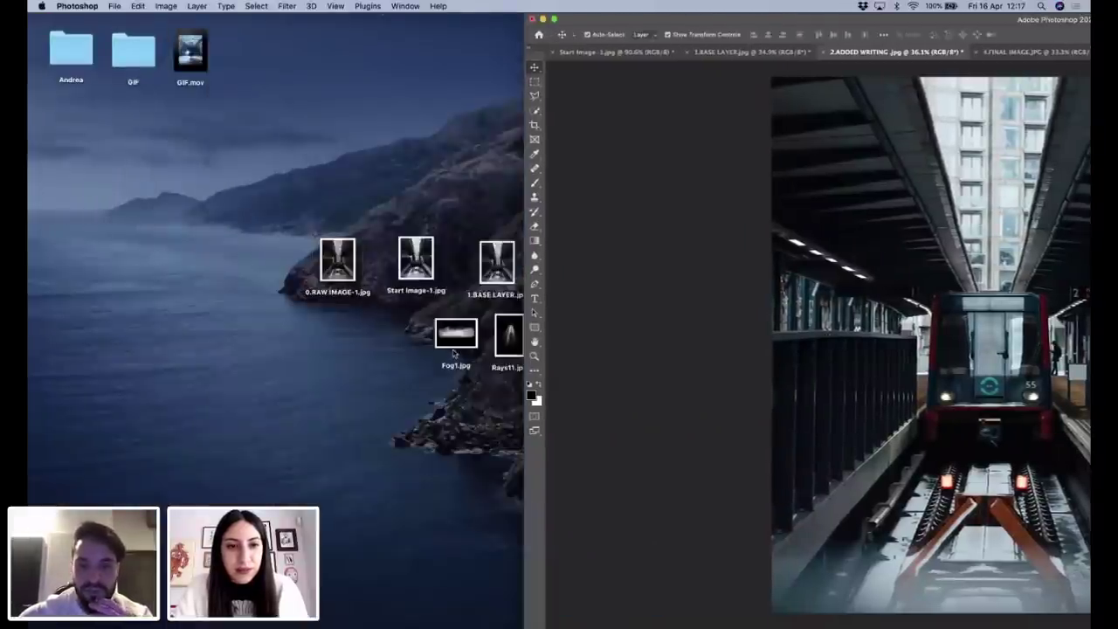
left_click_drag(453, 352, 343, 352)
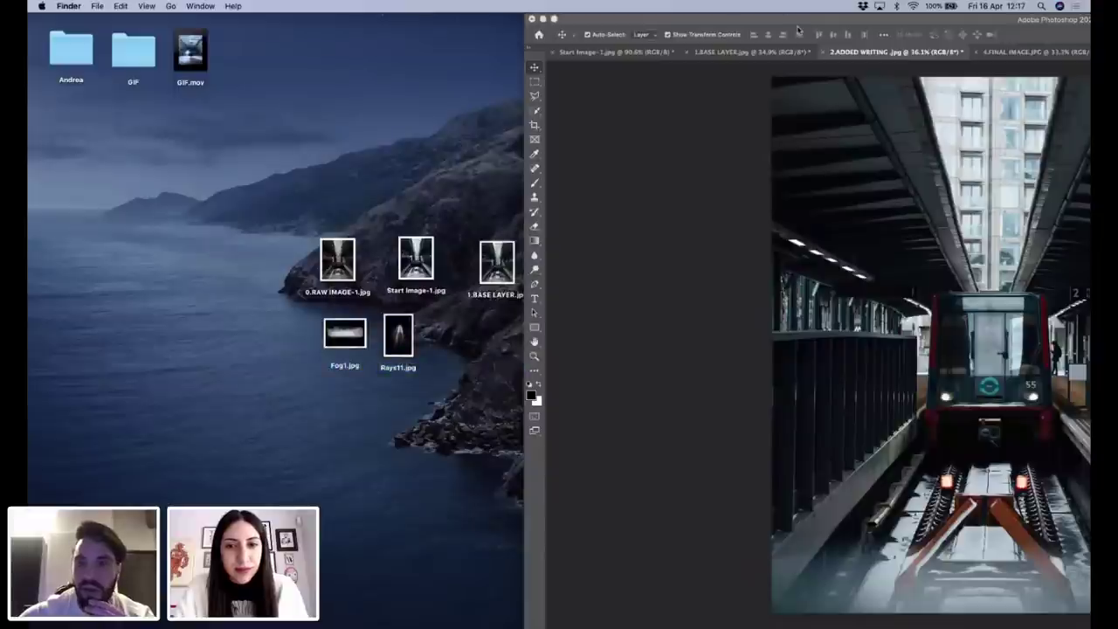
left_click_drag(702, 26, 654, 26)
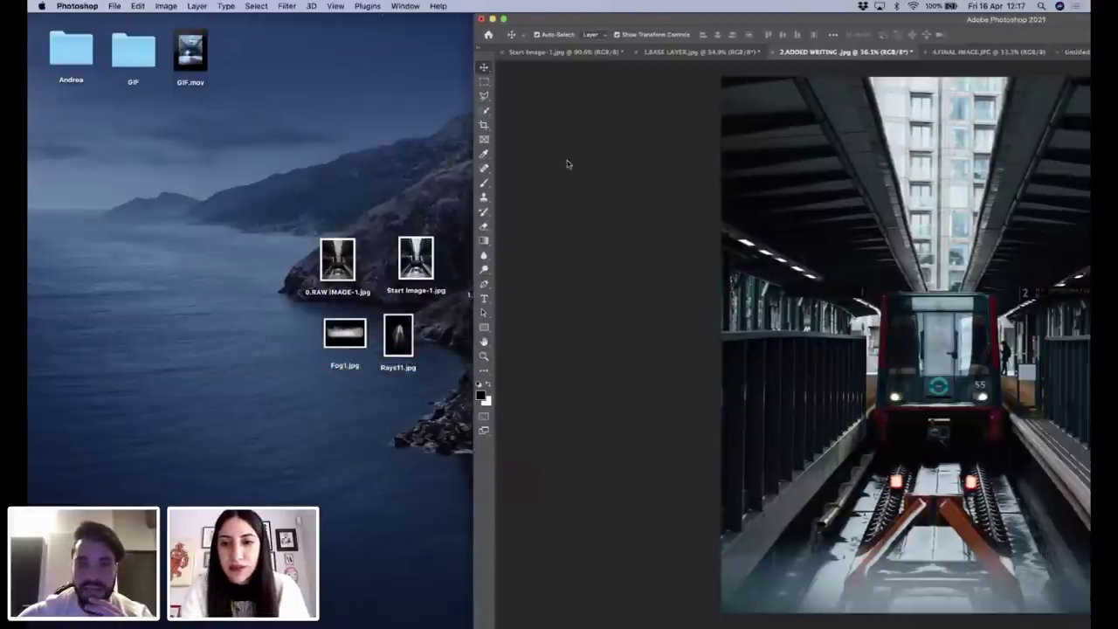
left_click_drag(397, 337, 858, 424)
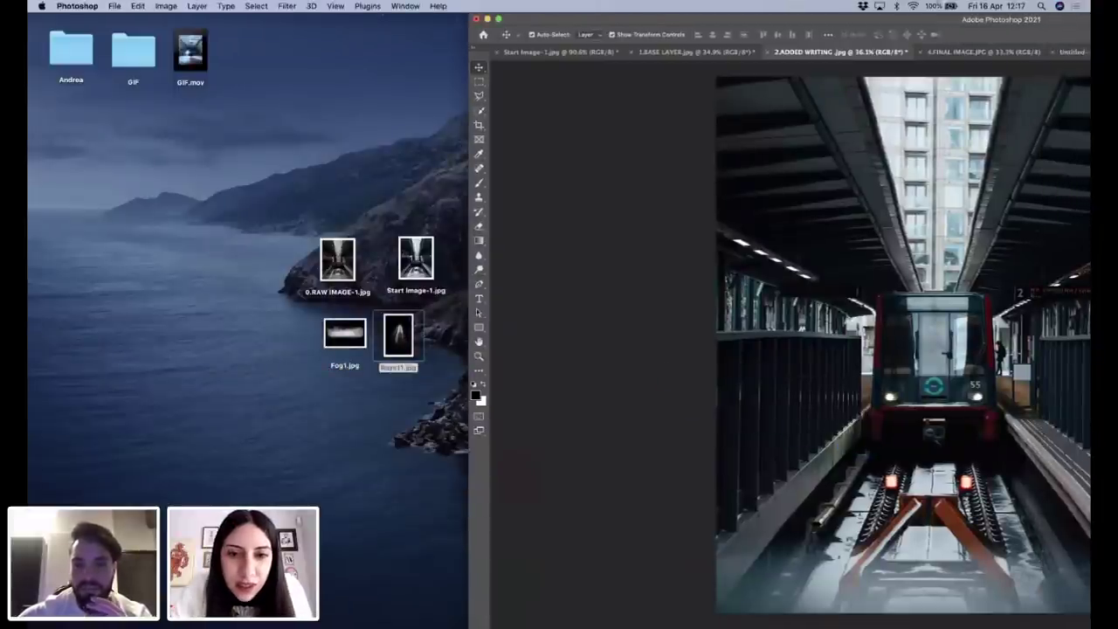
left_click_drag(935, 21, 494, 19)
Scale the Rays11 image to about 14.4%, position its beam on the train's left headlight and set its blend mode to Screen.
left_click_drag(668, 76, 534, 384)
left_click_drag(382, 398, 434, 372)
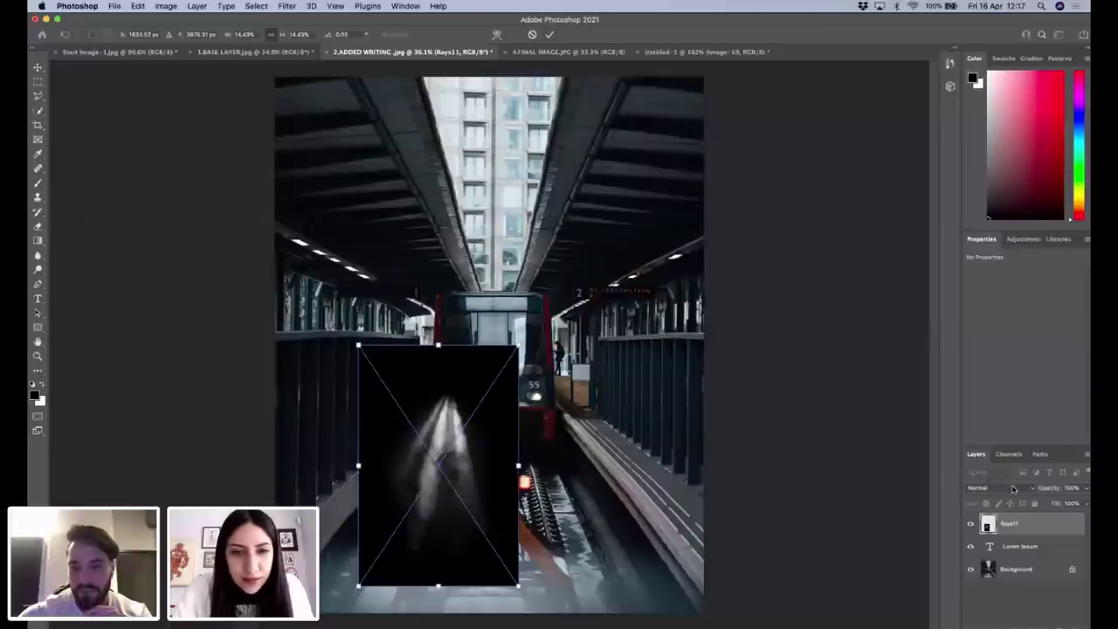
left_click(1013, 490)
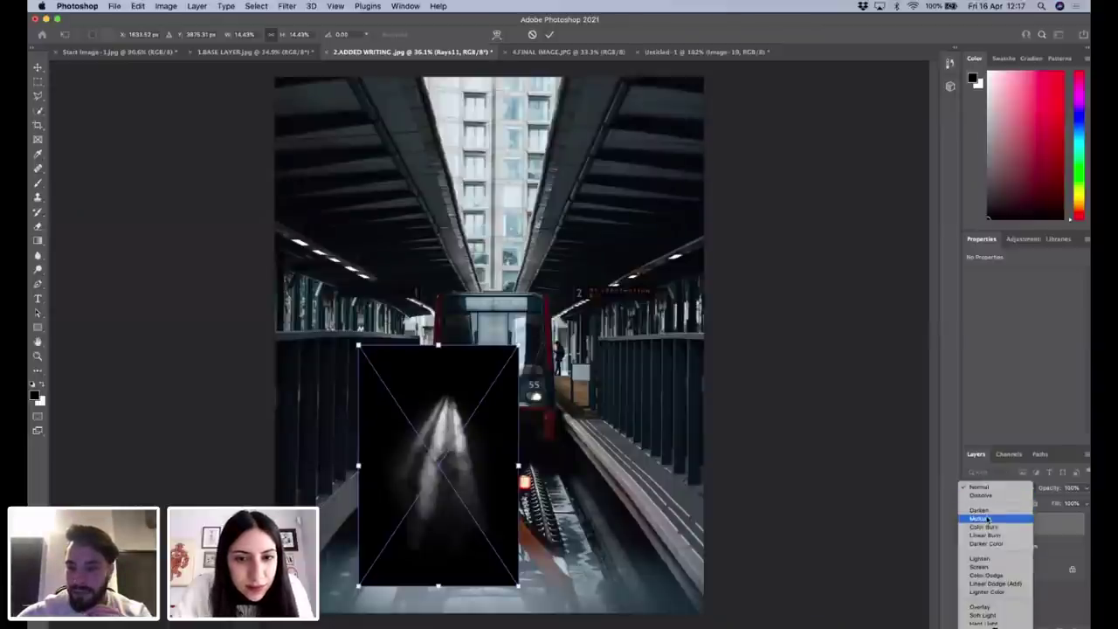
left_click(987, 568)
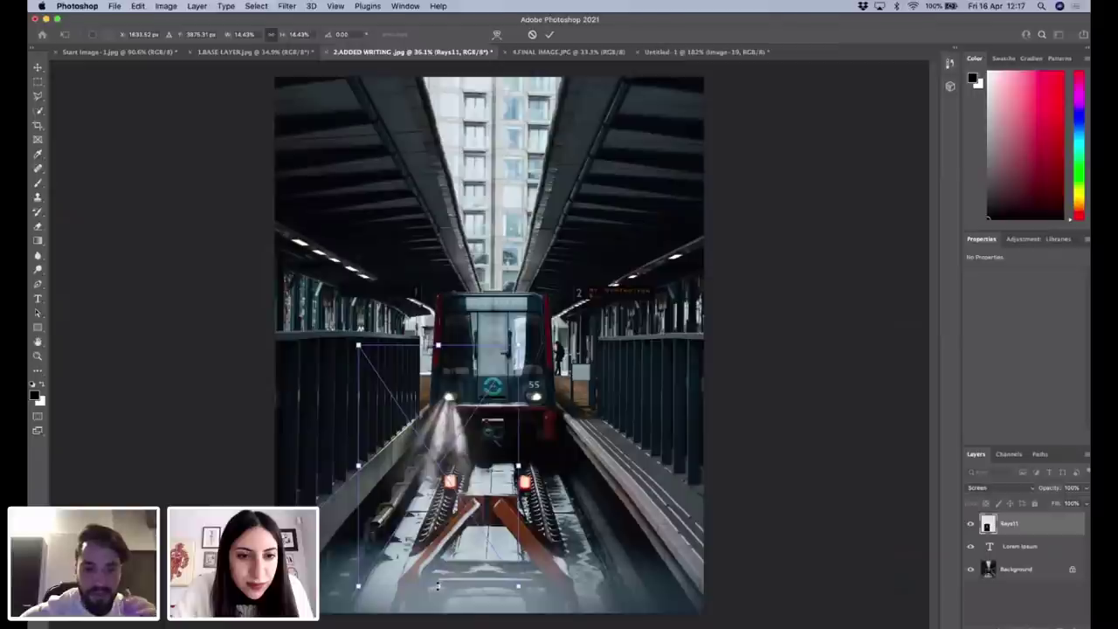
Shrink the light rays to about 8% with their source on the left headlight and set the layer's opacity to 60%.
left_click_drag(437, 583, 434, 463)
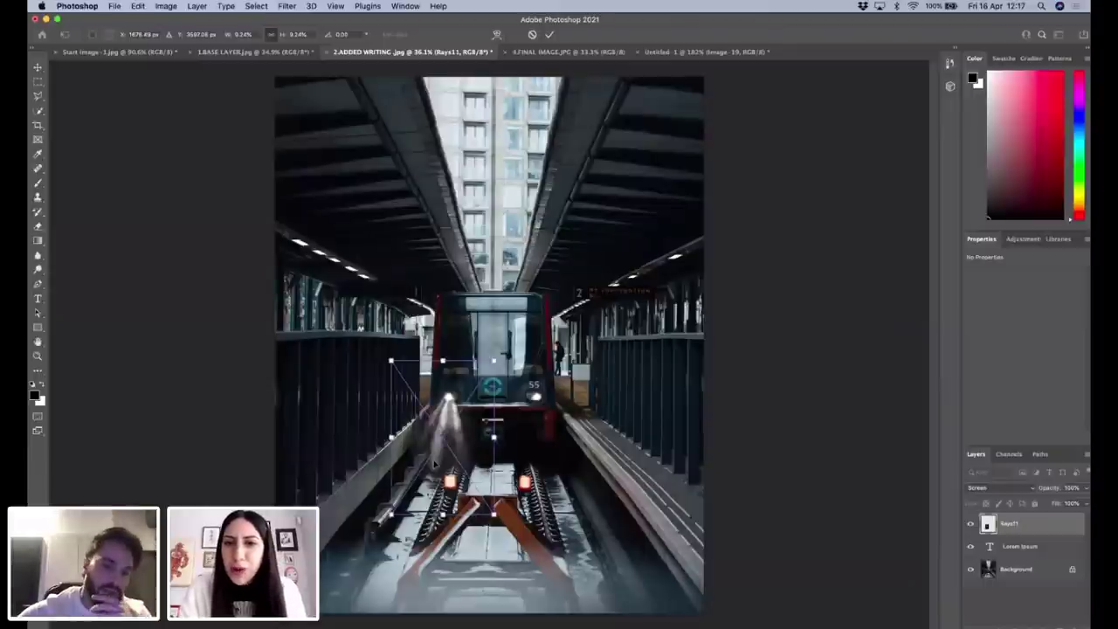
left_click_drag(492, 512, 462, 450)
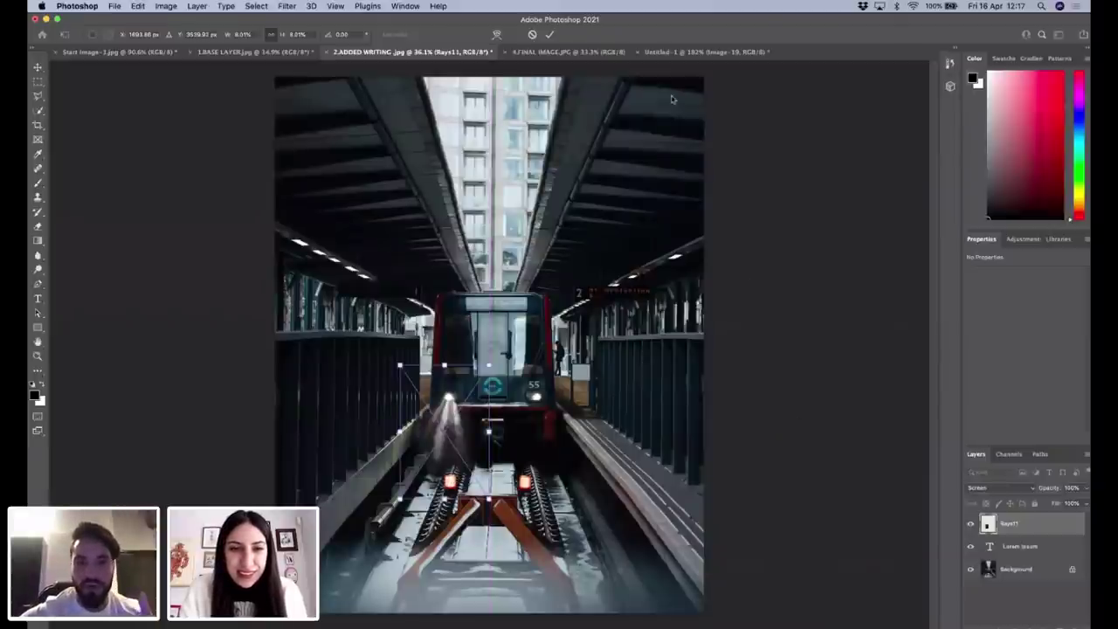
key("Return")
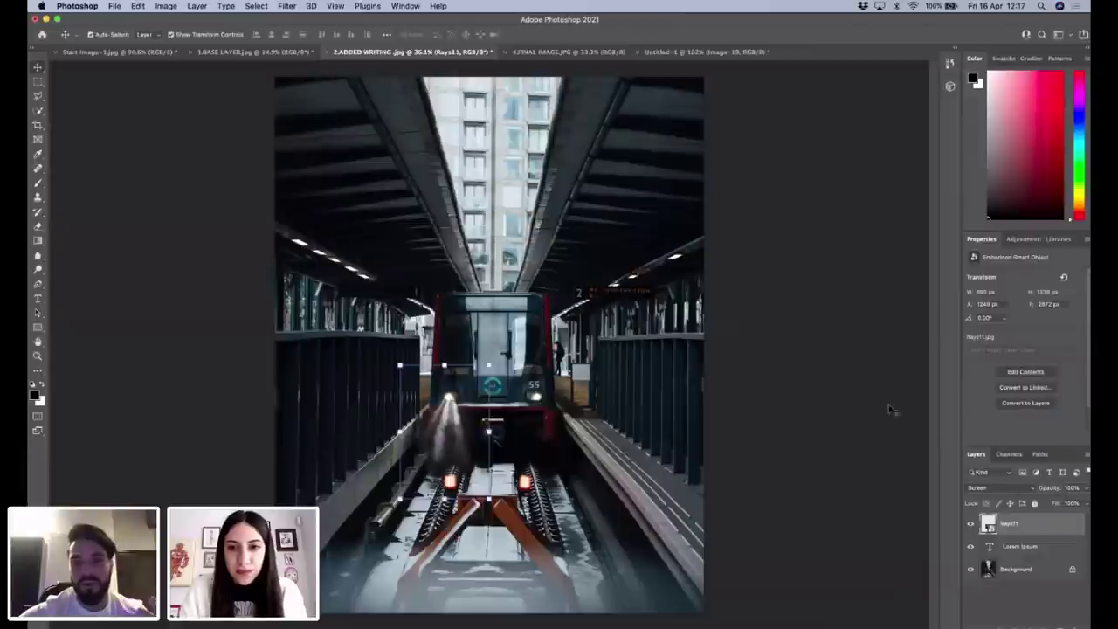
left_click(1082, 490)
left_click_drag(1087, 503, 1064, 502)
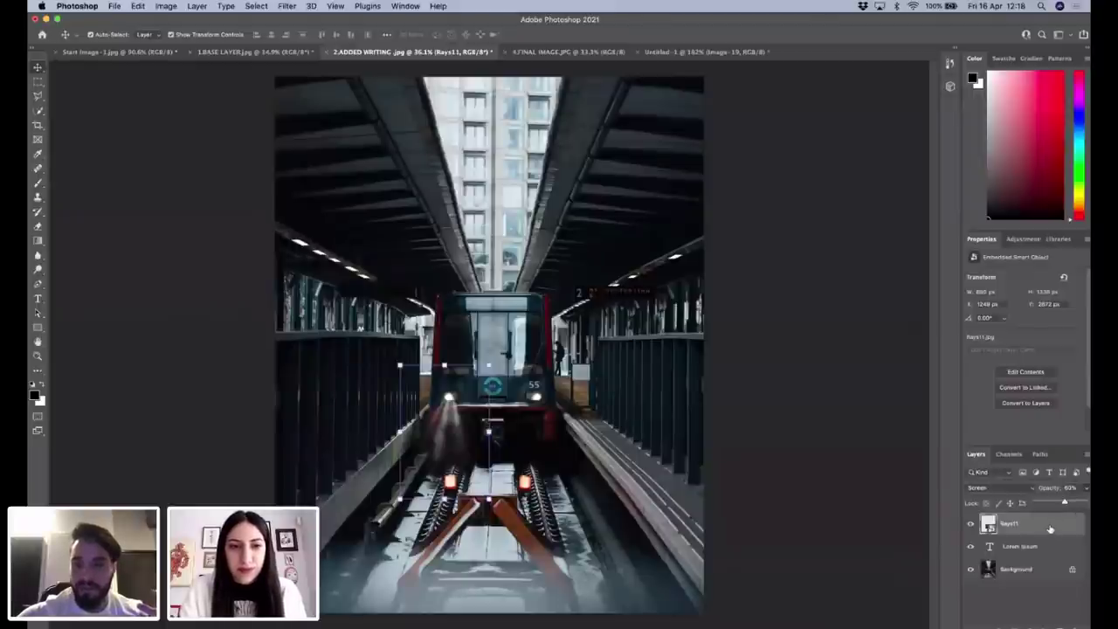
Duplicate the Rays11 layer and place the copy on the train's right headlight, rotated -1.31°.
left_click(1049, 528)
key("super+c")
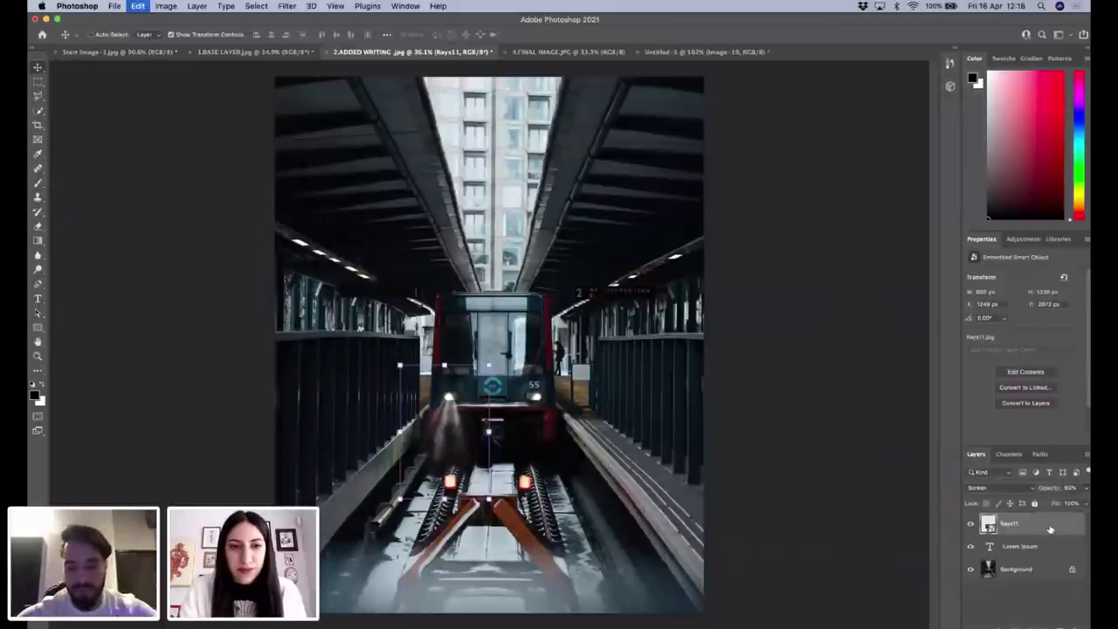
key("super+v")
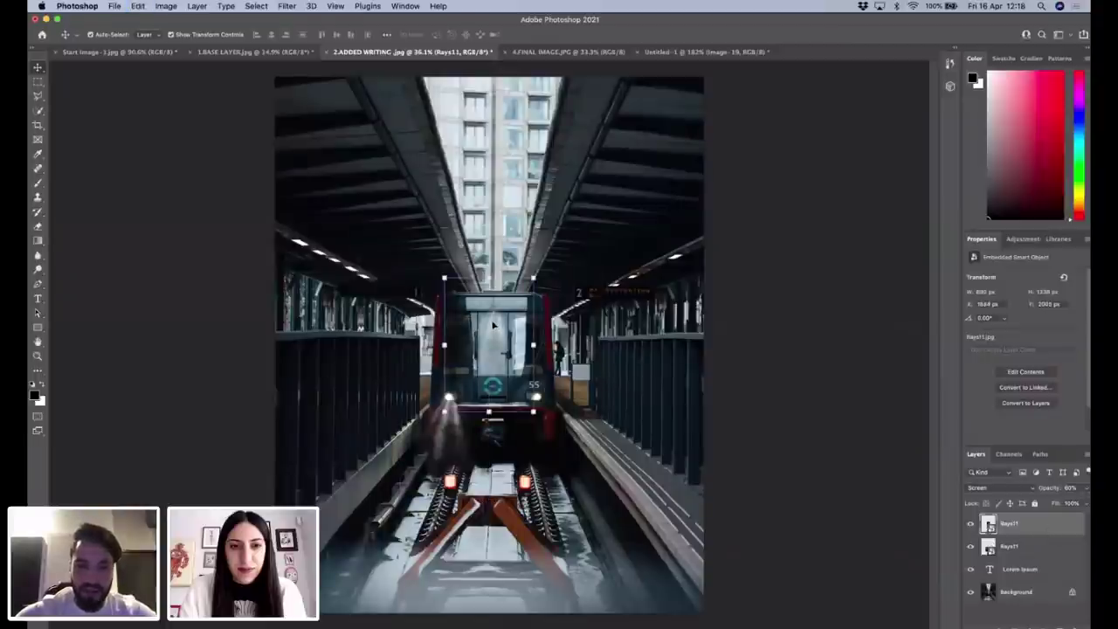
left_click_drag(502, 327, 535, 411)
key("super+t")
left_click_drag(583, 505, 579, 502)
left_click_drag(542, 452, 546, 453)
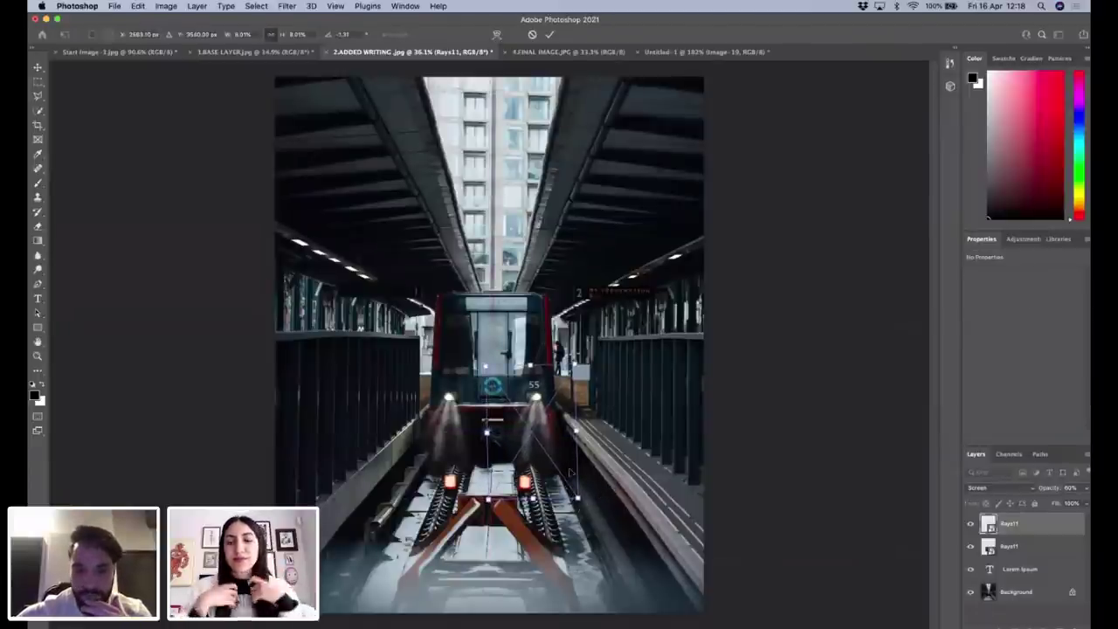
key("Return")
left_click(650, 421)
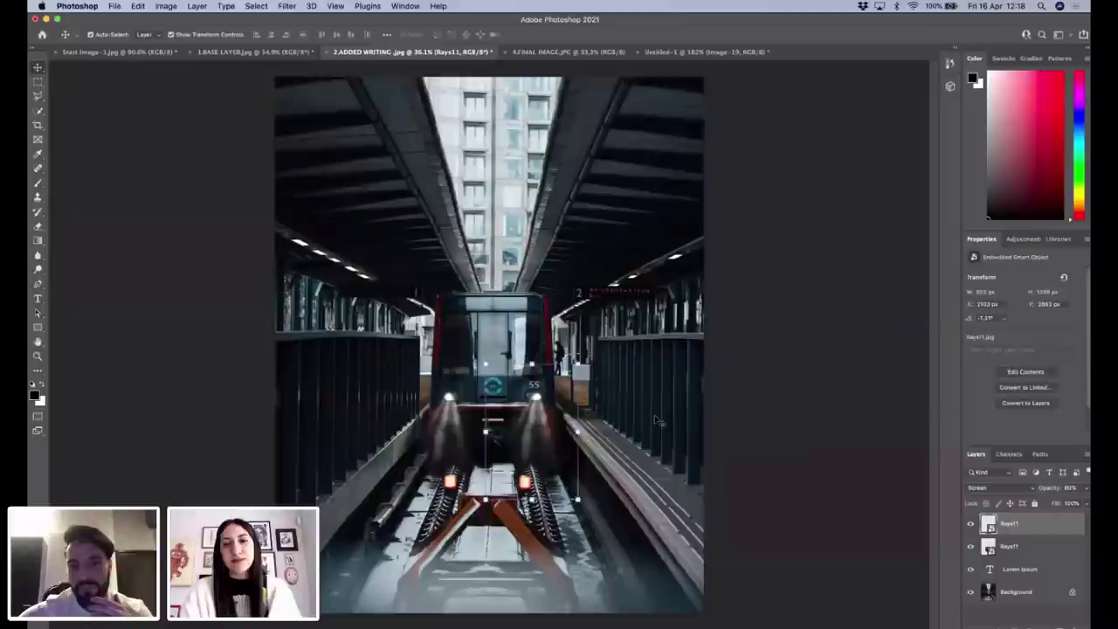
Shrink the right headlight's rays to about 6.6% with their source on the lamp.
left_click(542, 421)
left_click_drag(577, 499, 540, 456)
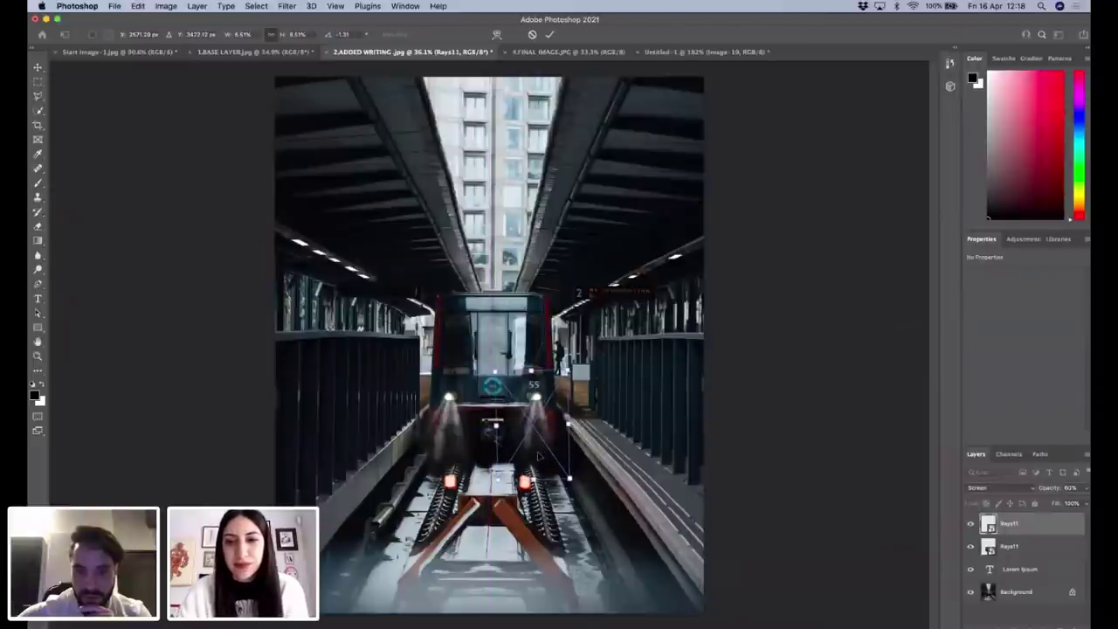
left_click(550, 33)
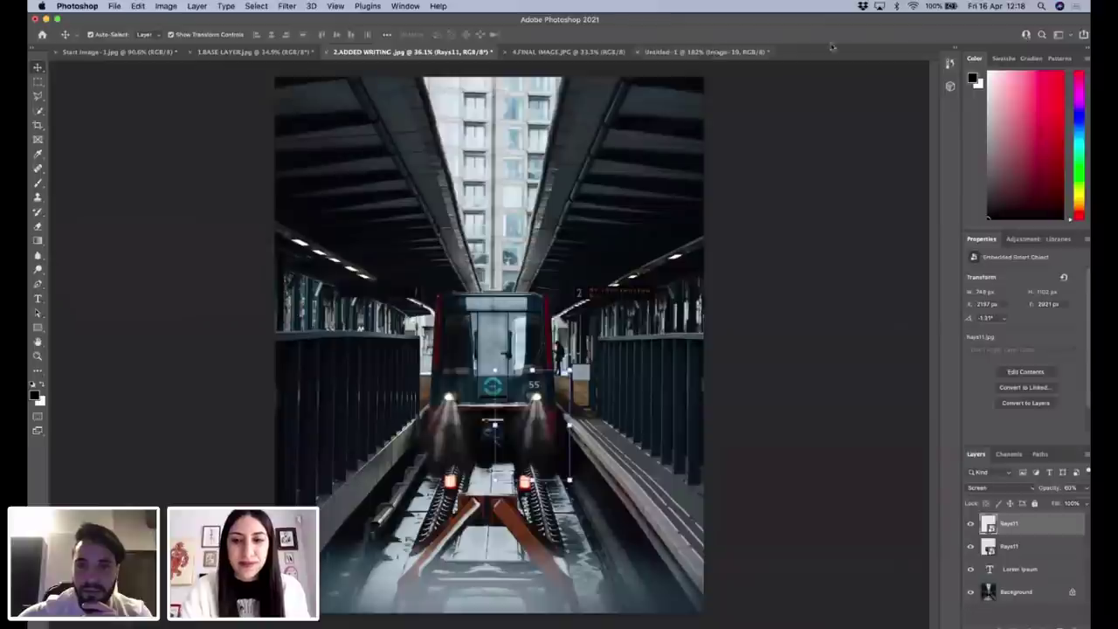
Scale the left headlight's rays down to about 6.6% to match the right ones.
left_click_drag(537, 19, 537, 234)
double_click(538, 234)
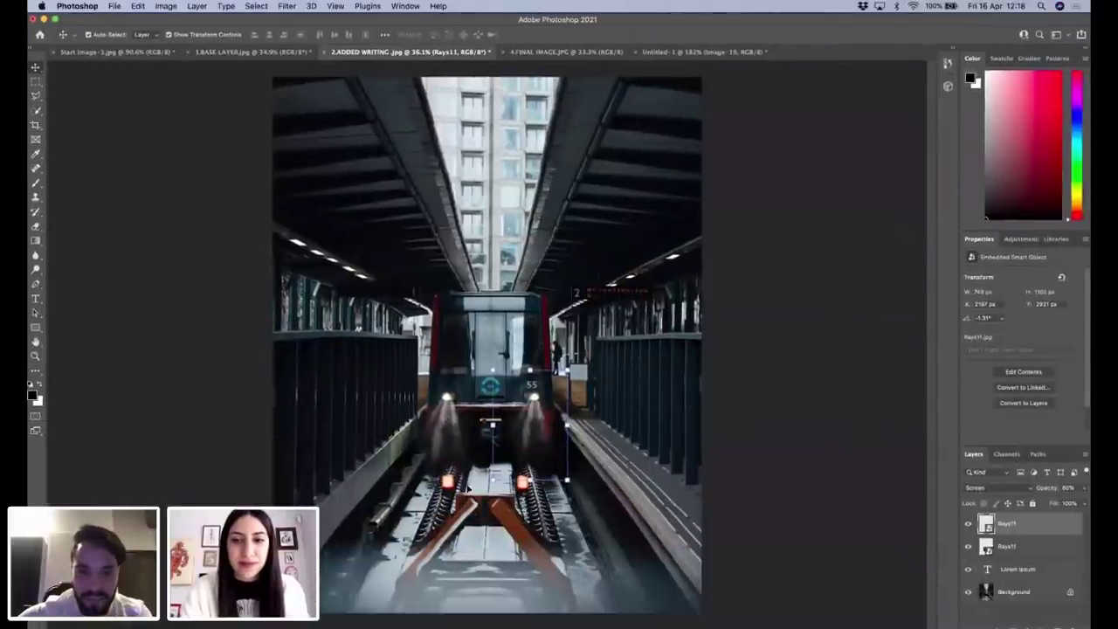
left_click(489, 427)
left_click_drag(483, 426, 445, 468)
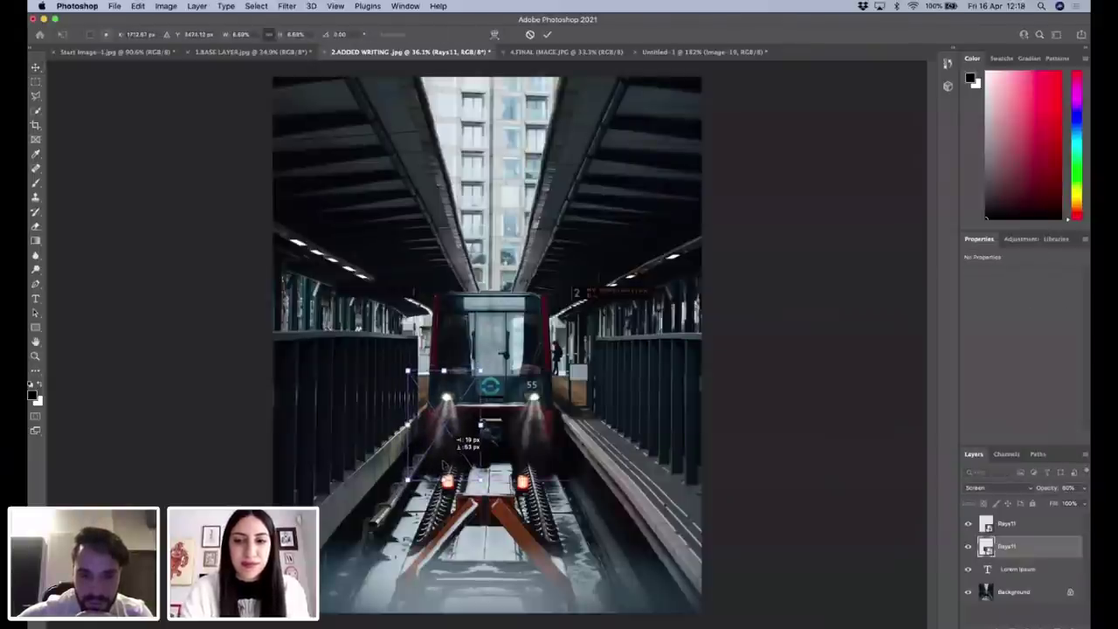
key("Return")
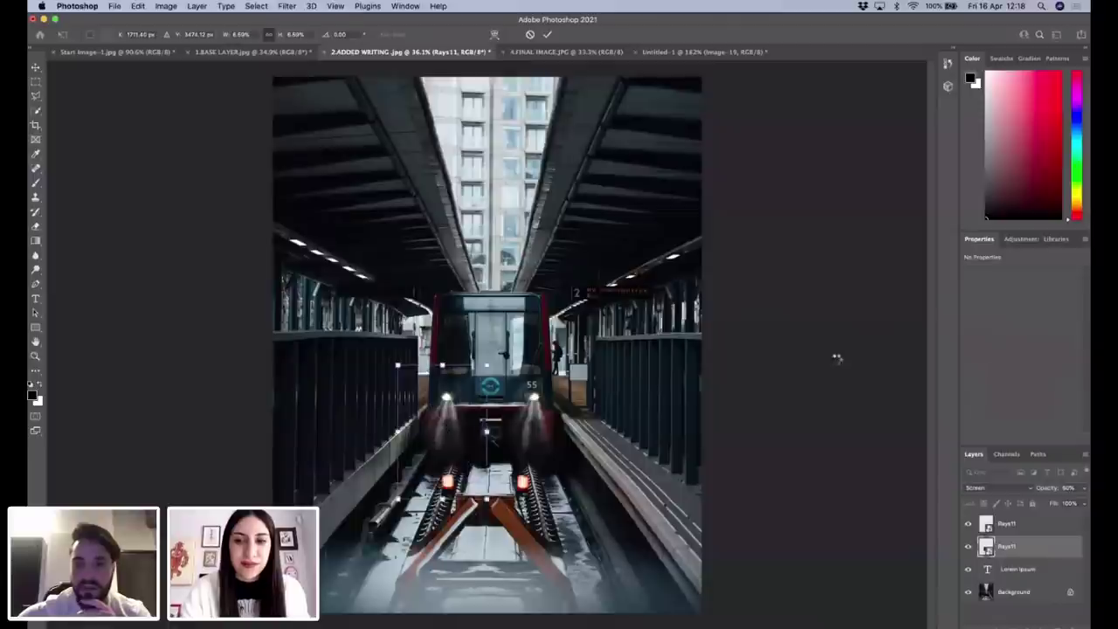
Place Fog1.jpg from the desktop into the document, enlarged to about 121.4% and positioned over the tracks in the lower half.
left_click_drag(744, 24, 1097, 23)
left_click_drag(353, 332, 829, 531)
left_click_drag(997, 19, 646, 19)
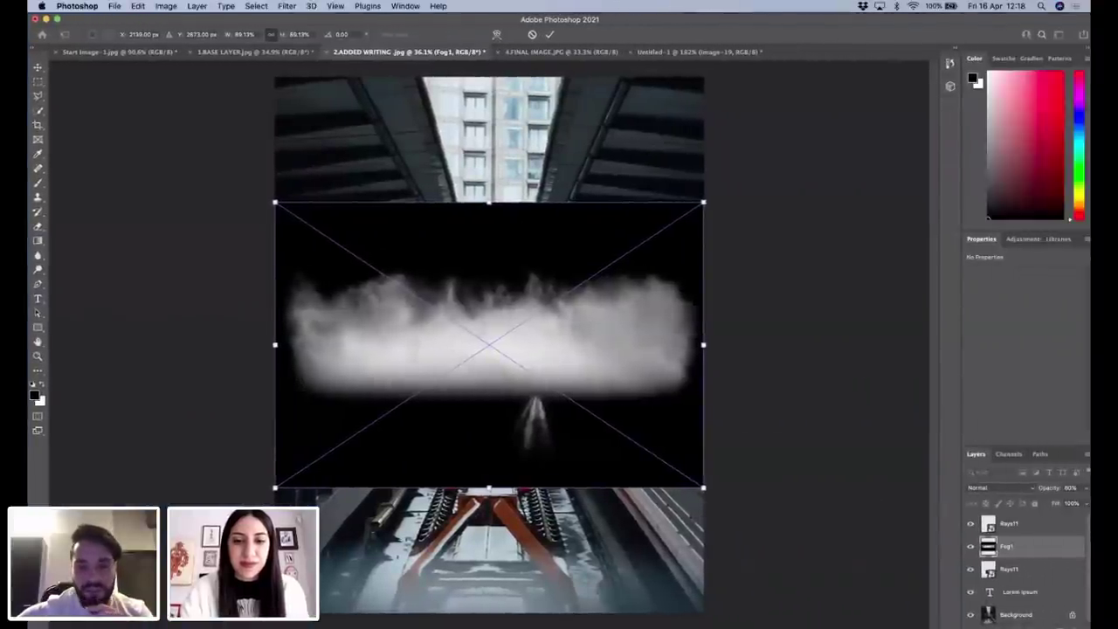
left_click_drag(488, 487, 523, 628)
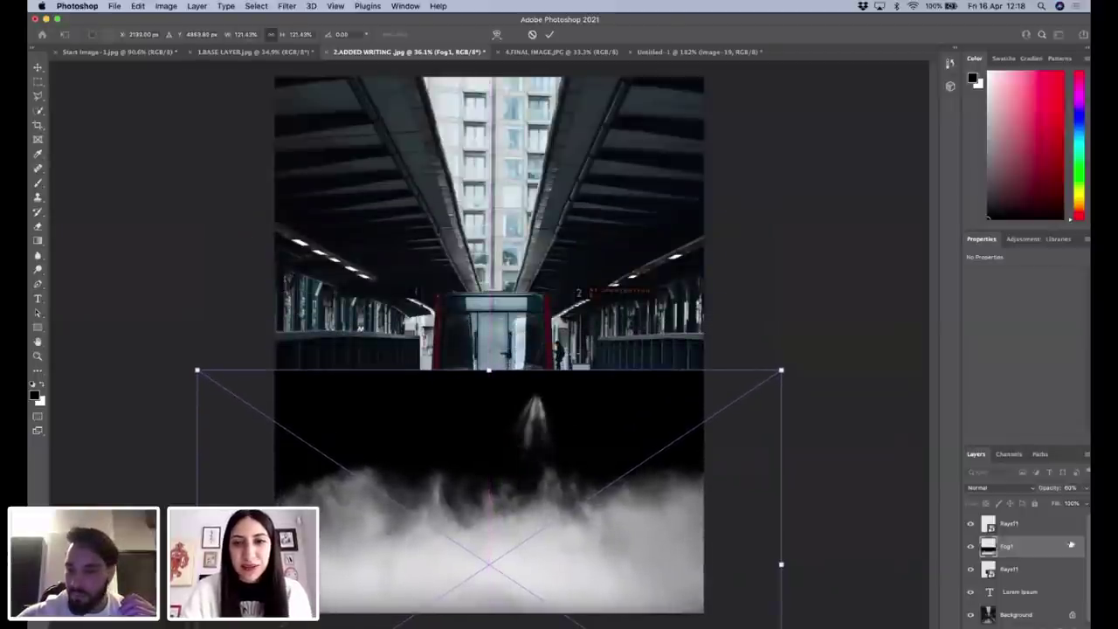
key("Return")
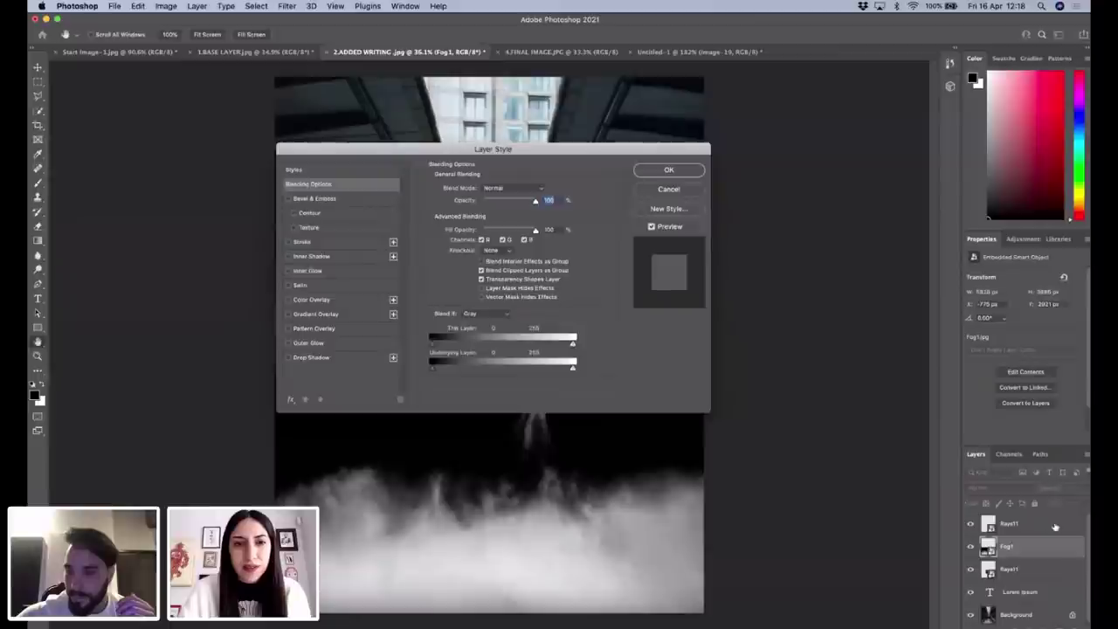
Move the Fog1 layer above both Rays11 layers and clear the layer selection.
double_click(1057, 544)
left_click(668, 168)
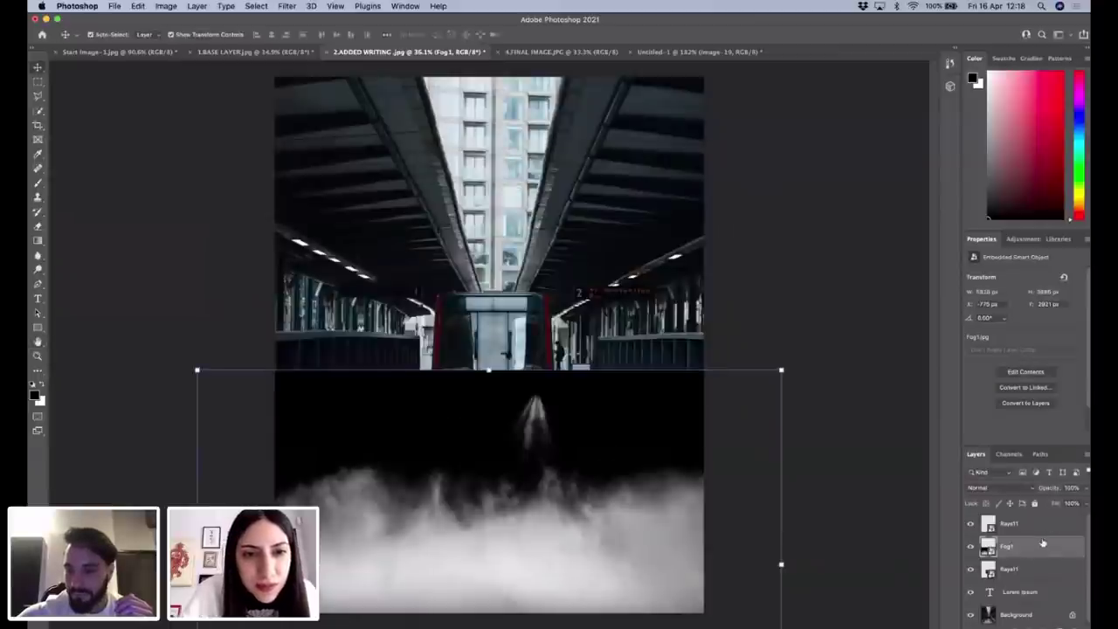
left_click_drag(1041, 515, 1041, 517)
left_click(823, 443)
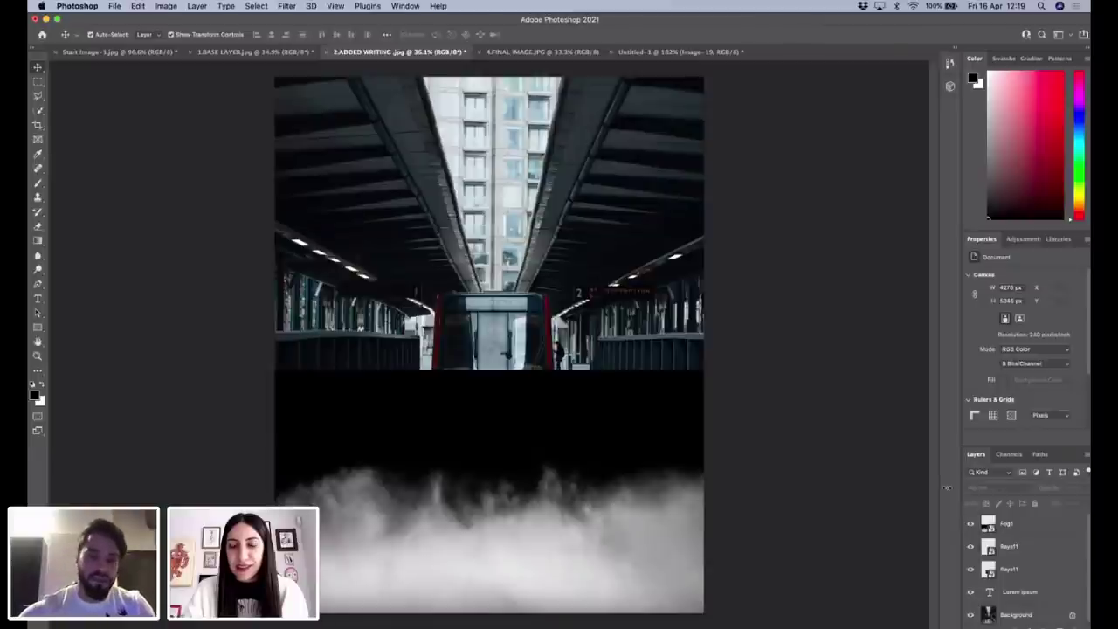
Set the Fog1 layer's blending mode to Screen.
left_click(1039, 524)
left_click(1028, 491)
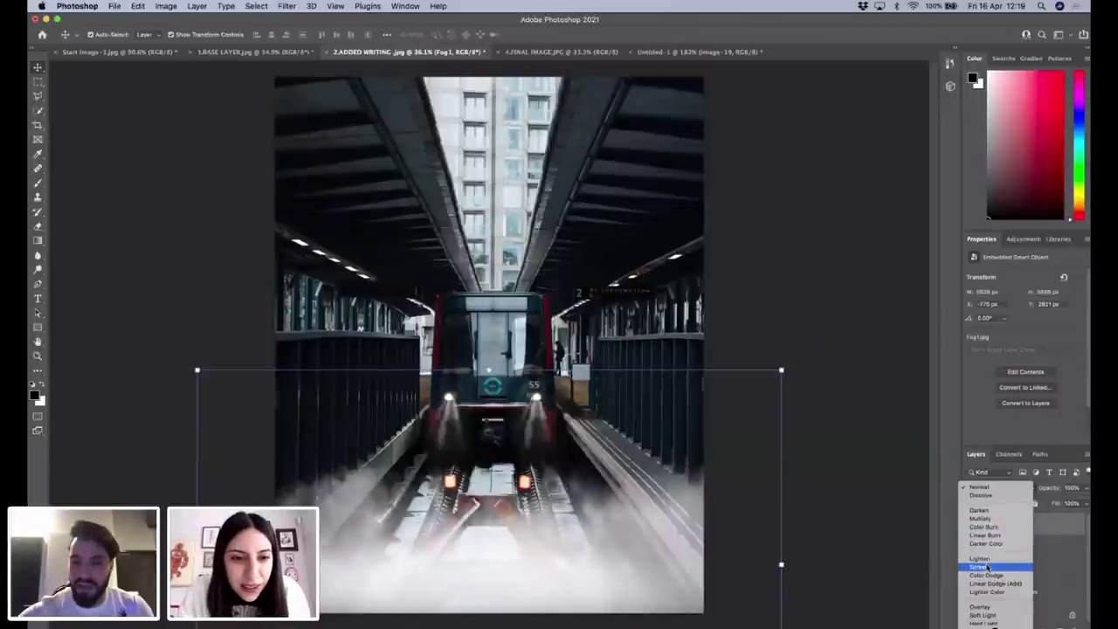
left_click(987, 567)
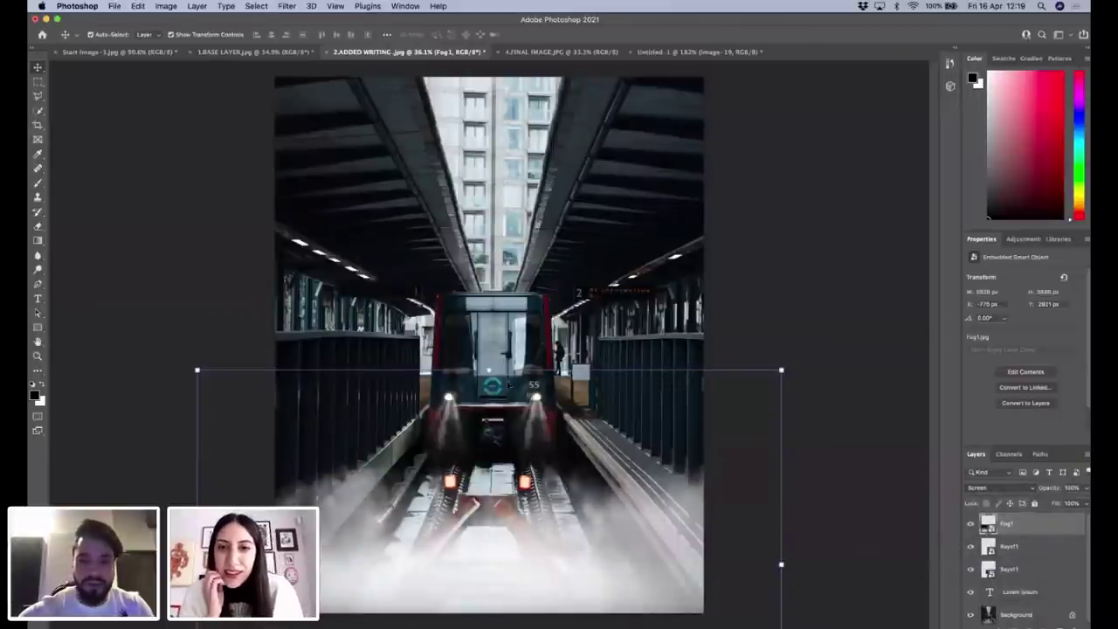
Enlarge the Fog1 layer to about 152.3%, lower it so the fog covers the bottom of the tracks, and clear the layer selection.
key("ctrl+t")
left_click_drag(491, 370, 509, 272)
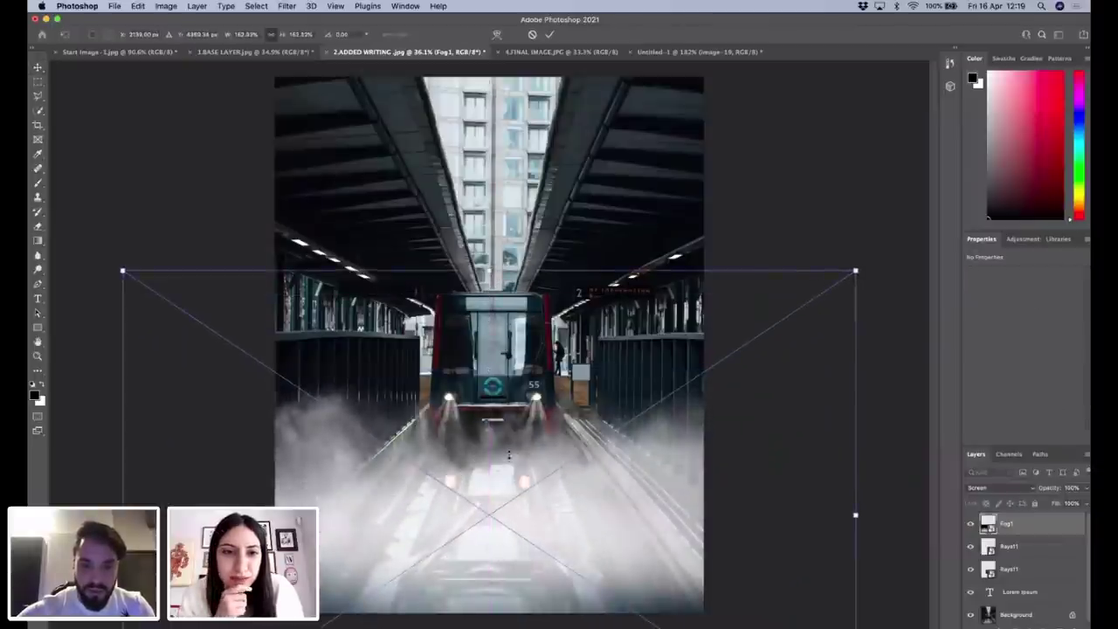
left_click_drag(509, 454, 511, 575)
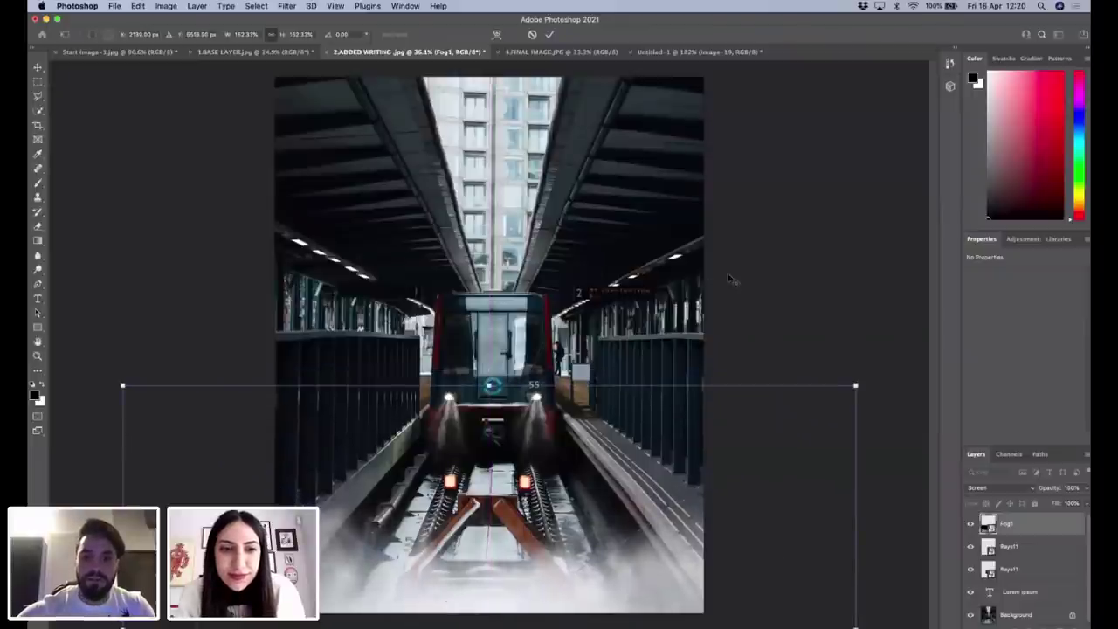
key("Return")
key("ctrl+minus")
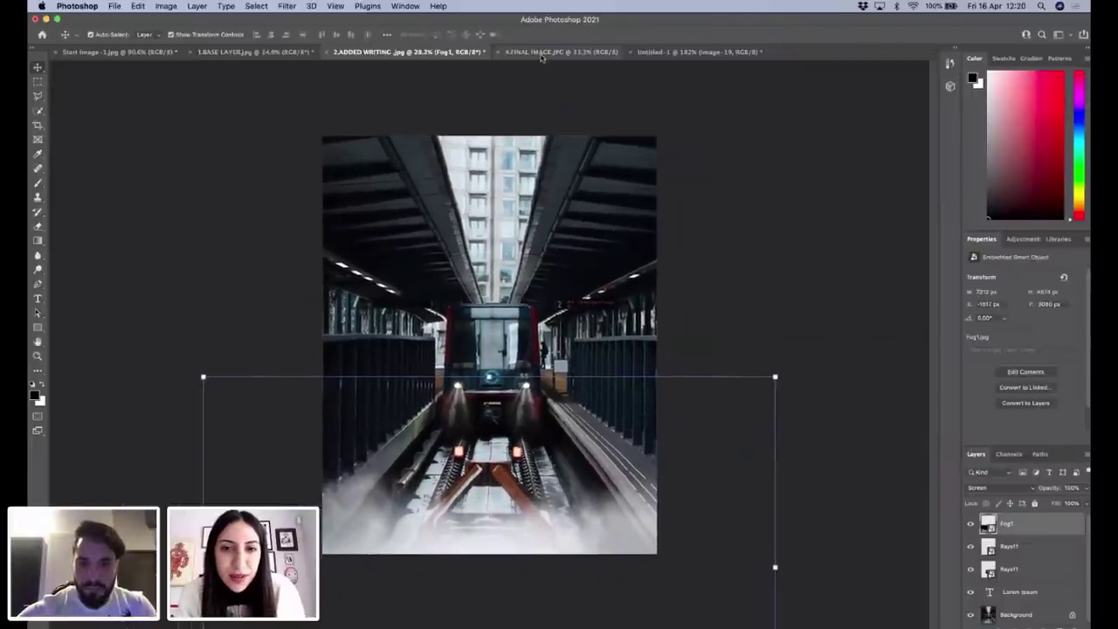
left_click(749, 190)
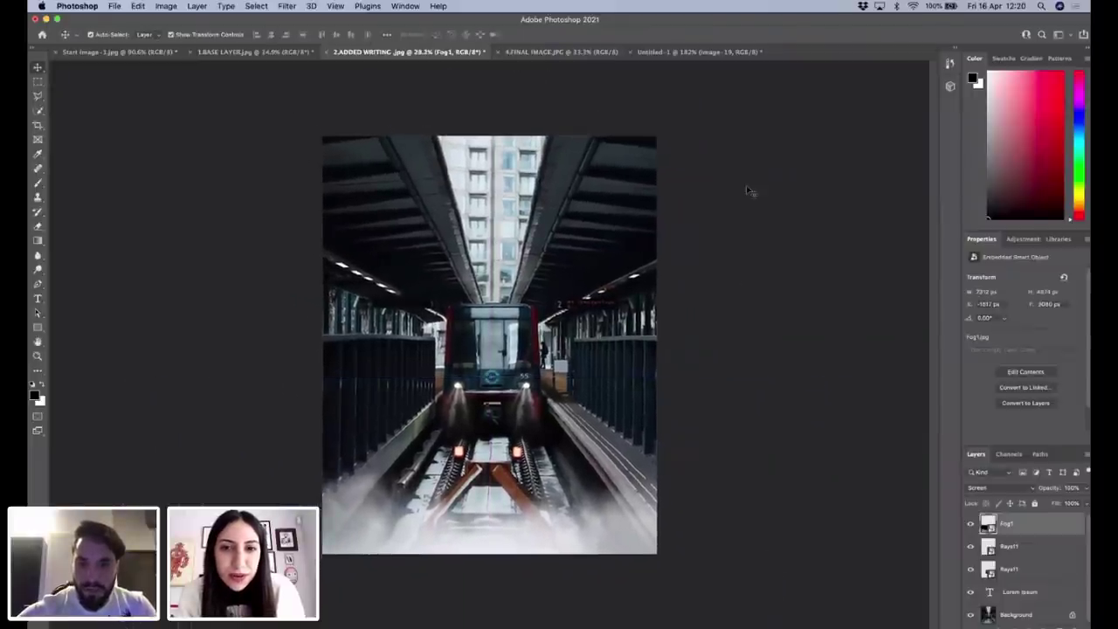
Compare the current composite with its original opened state in the history and with the 4.FINAL IMAGE.JPG document.
left_click(949, 63)
left_click(877, 81)
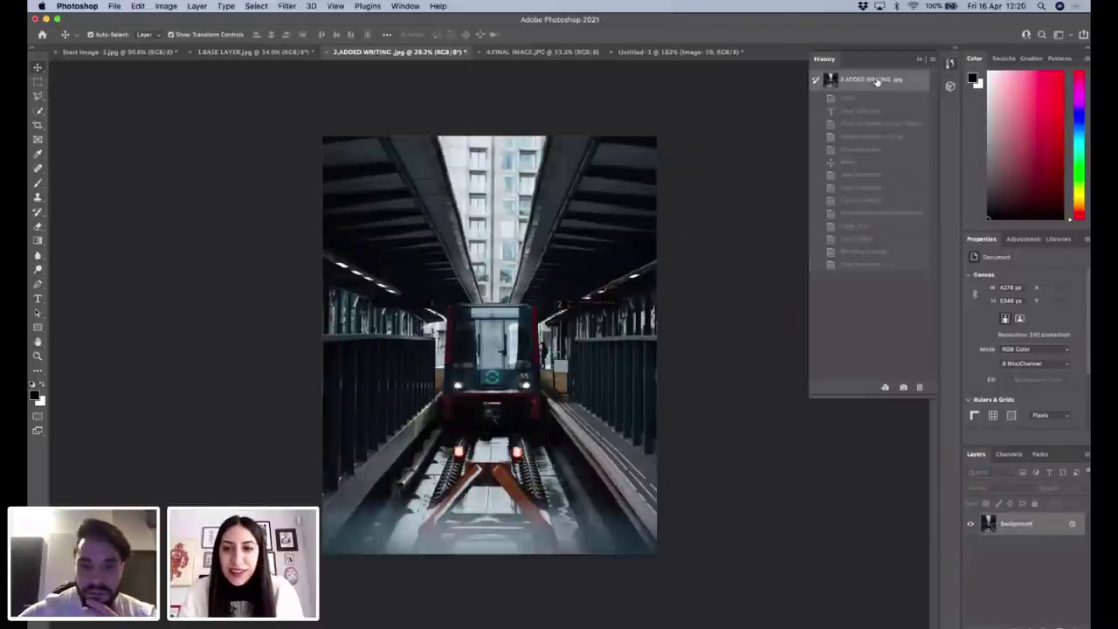
left_click(860, 264)
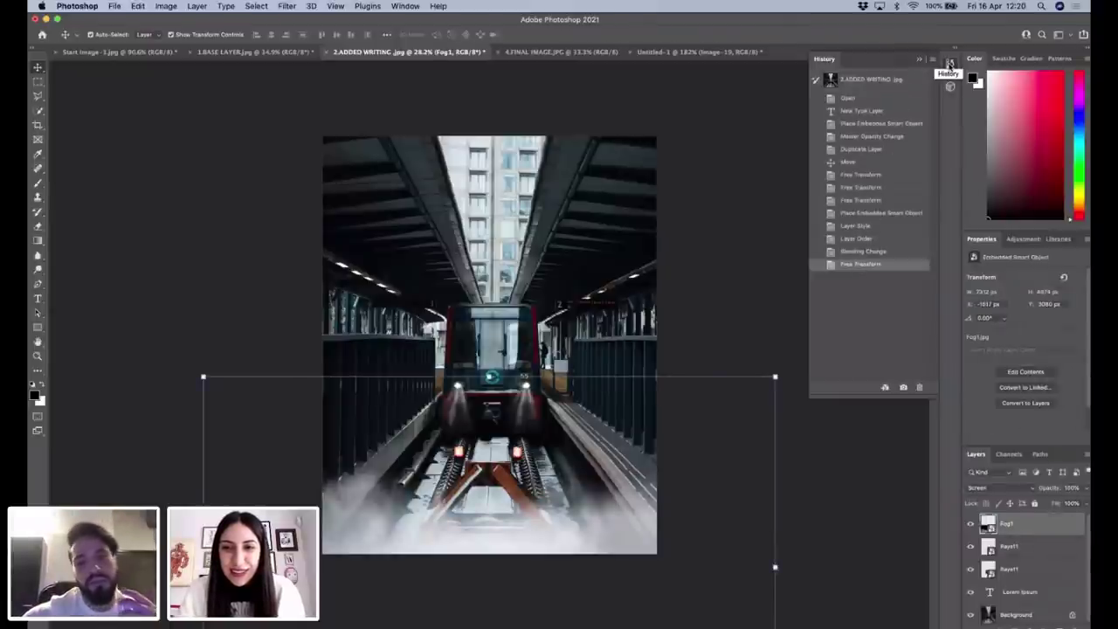
left_click(949, 64)
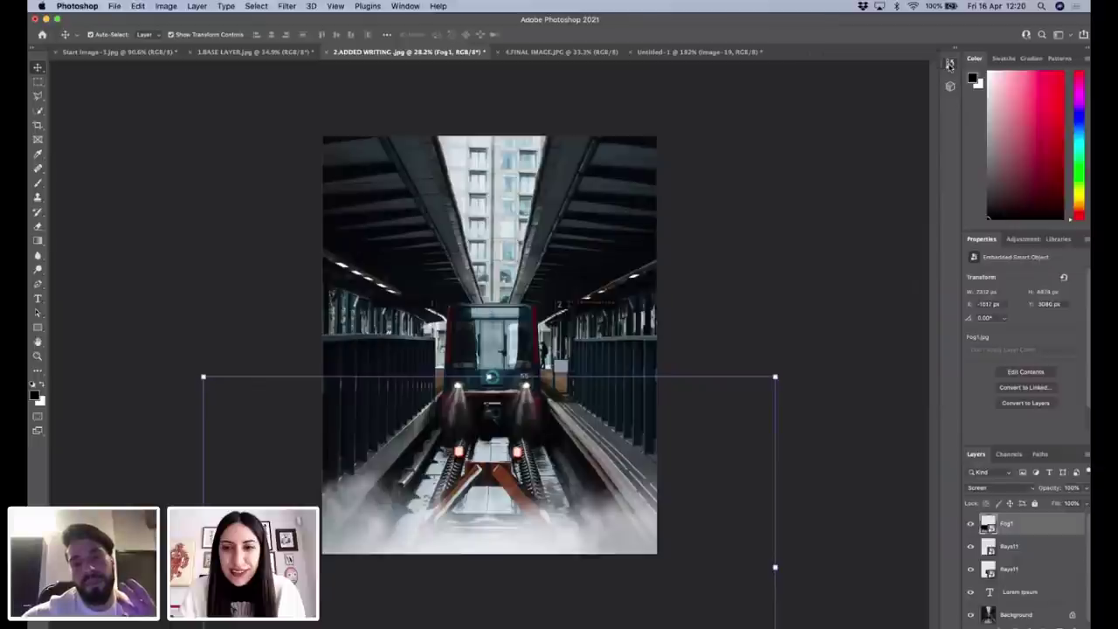
left_click(805, 158)
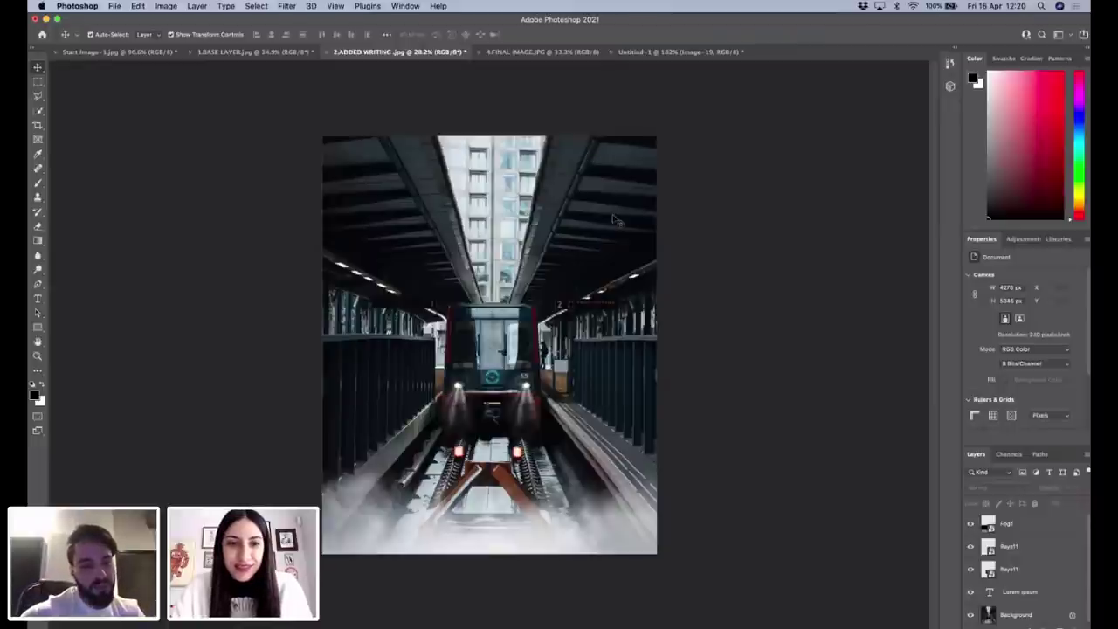
left_click(555, 52)
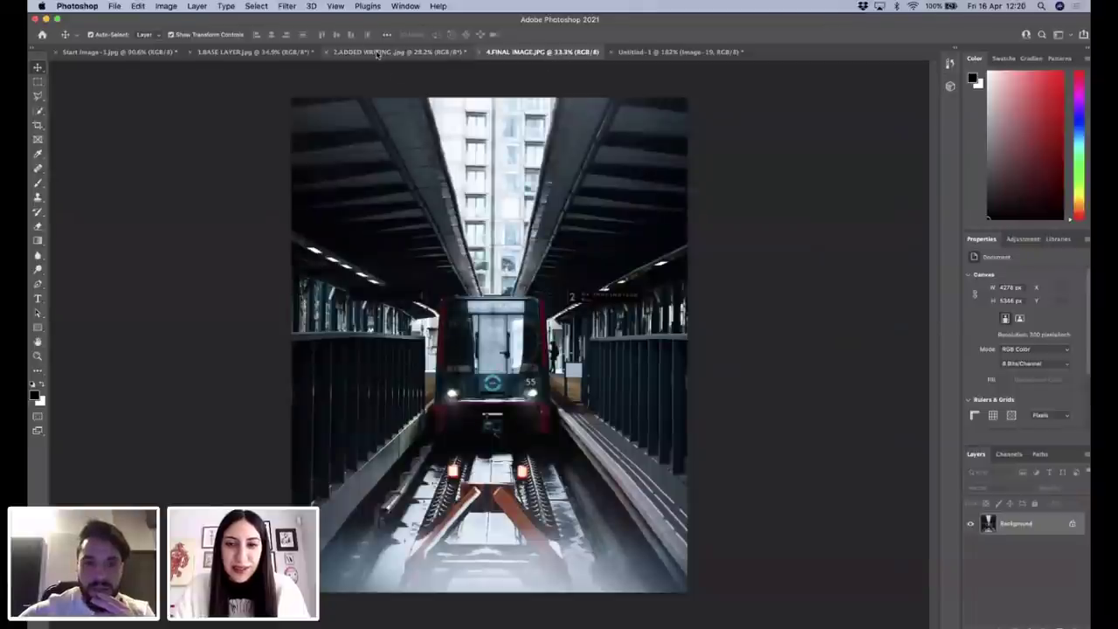
left_click(395, 52)
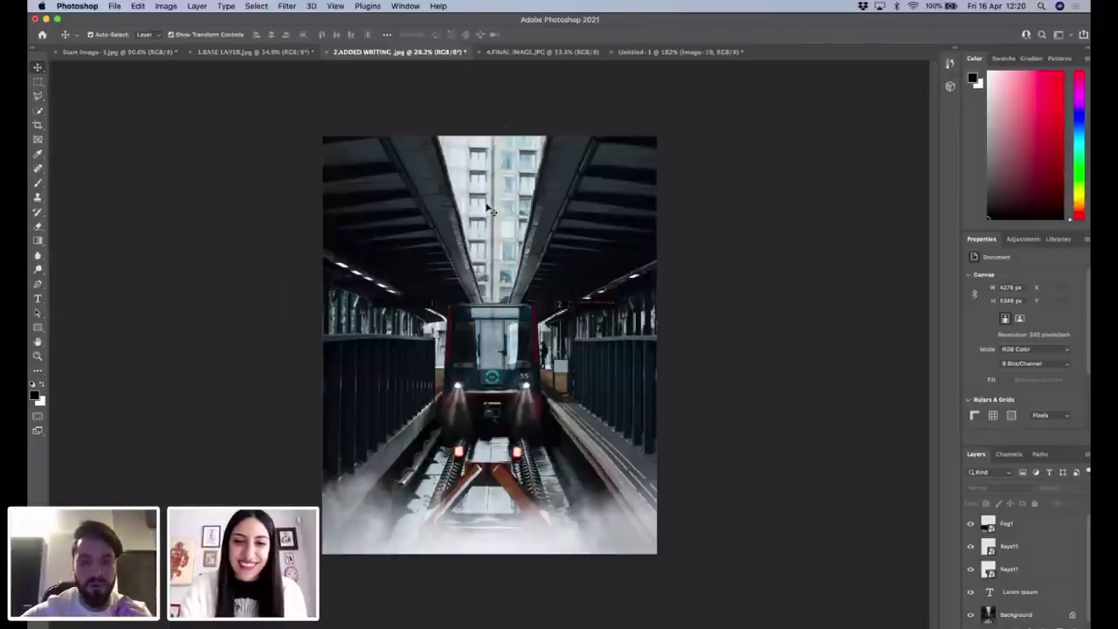
Trace the left roof edge beside the building from the image's top down to the train roof with the Polygonal Lasso tool.
left_click(39, 96)
scroll(542, 199, "up", 1)
scroll(541, 199, "up", 3)
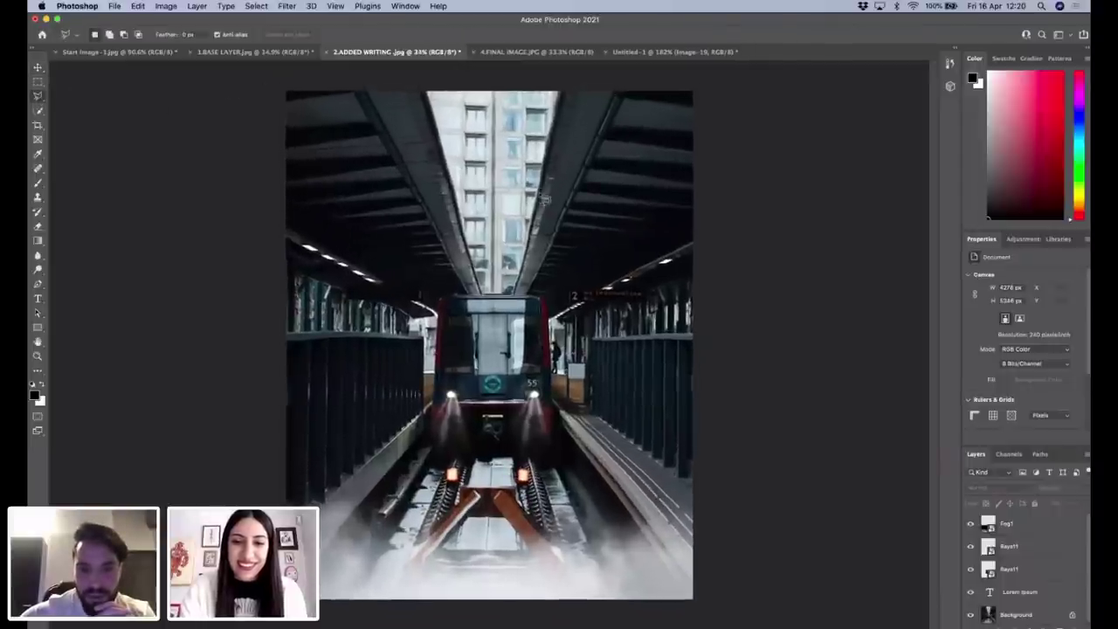
scroll(542, 200, "up", 1)
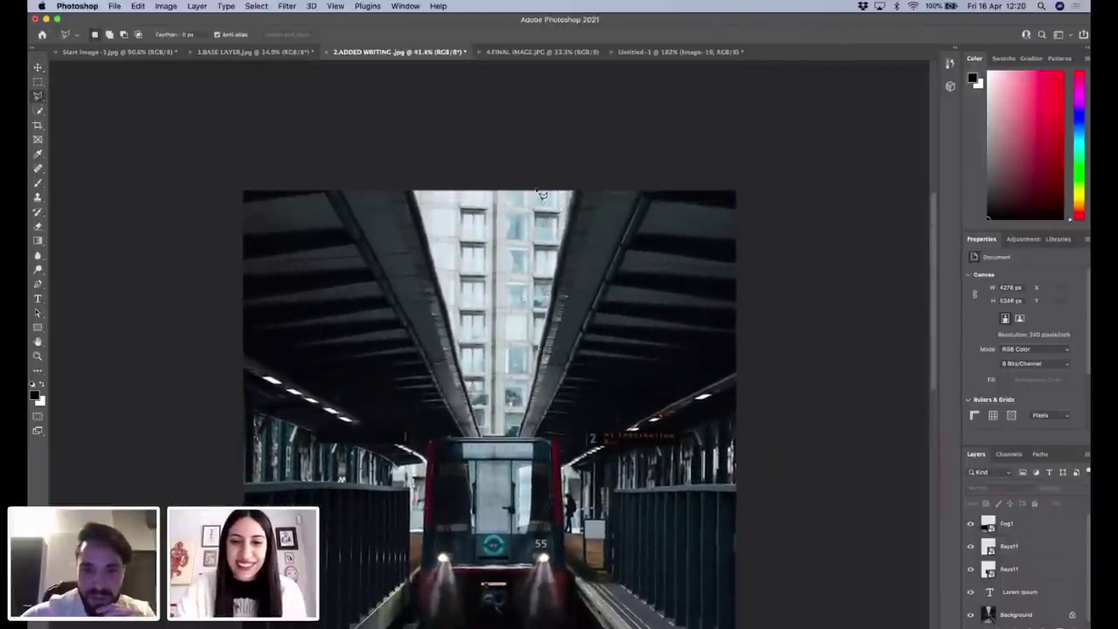
scroll(541, 199, "up", 1)
scroll(470, 199, "up", 2)
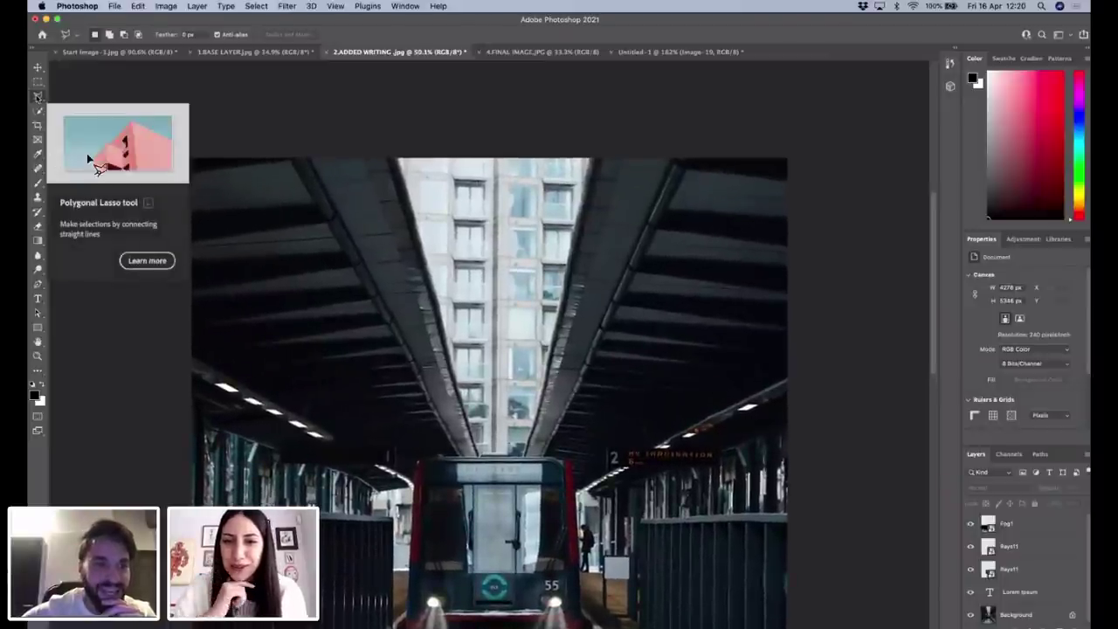
left_click(399, 159)
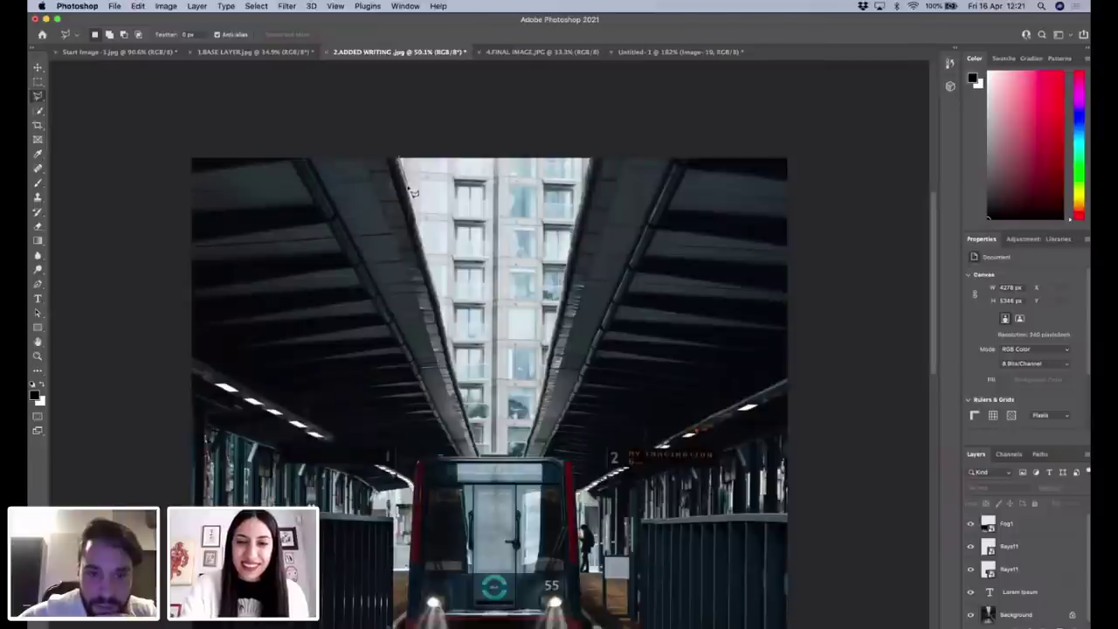
key("super+plus")
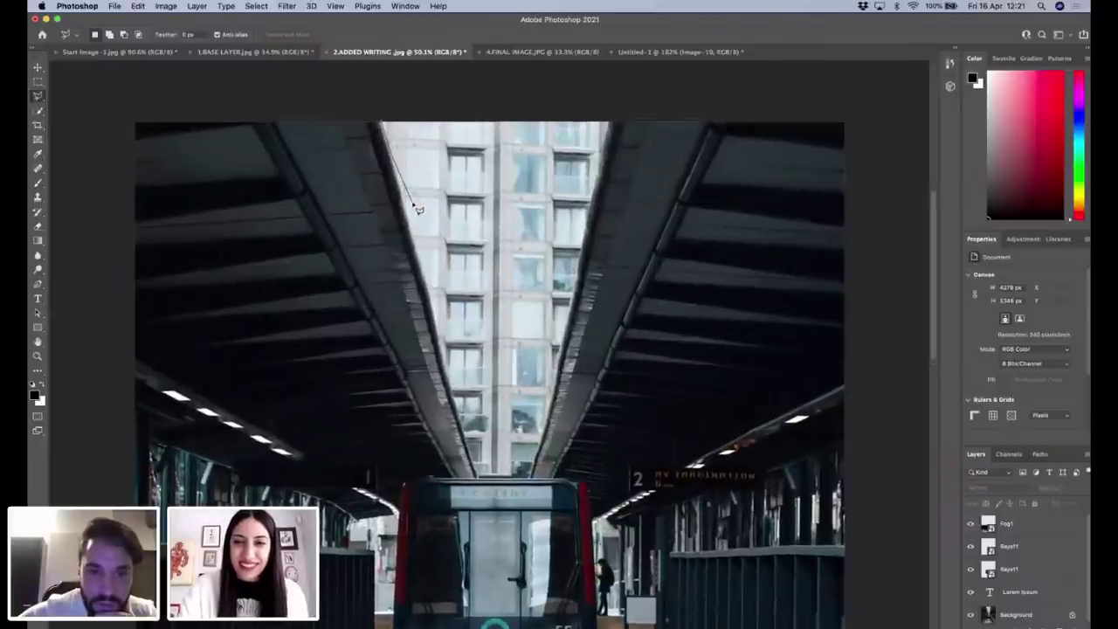
key("super+plus")
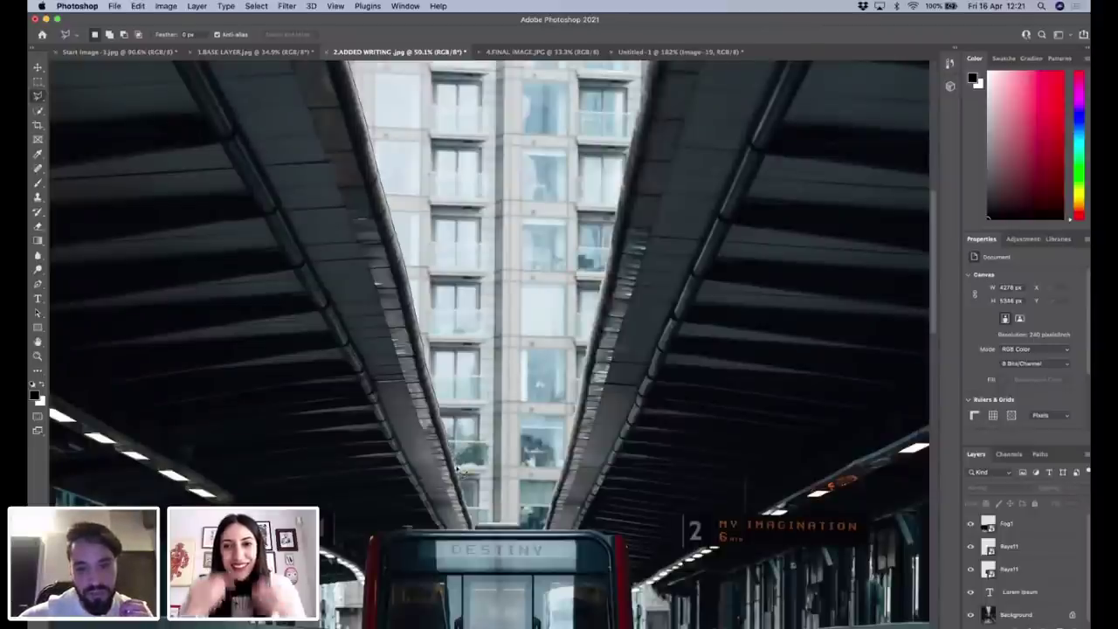
scroll(459, 475, "up", 2)
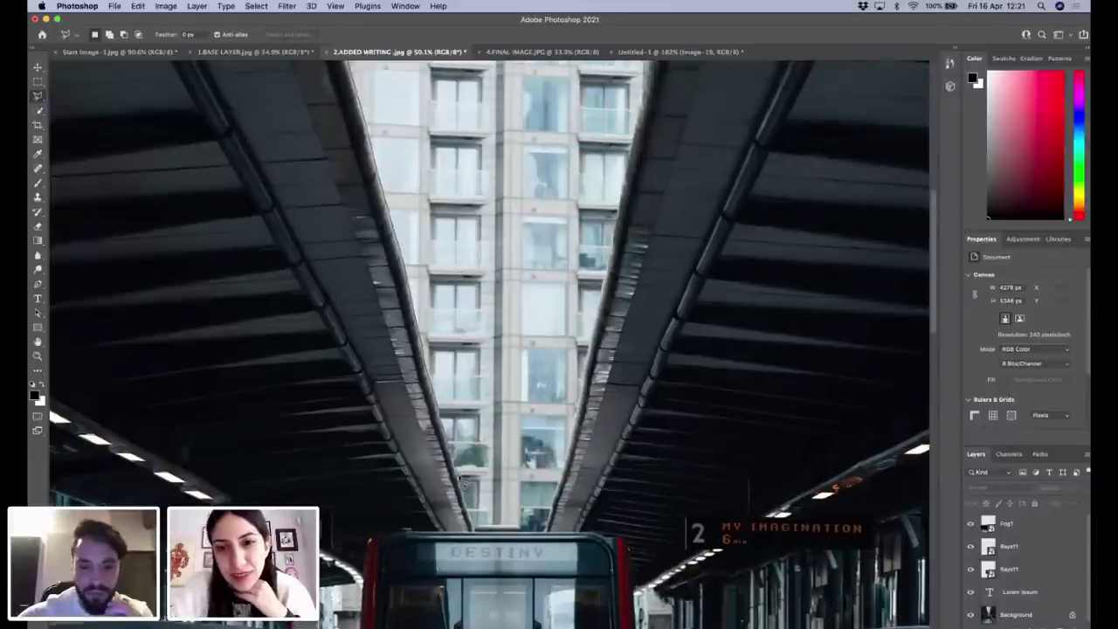
scroll(460, 479, "down", 3)
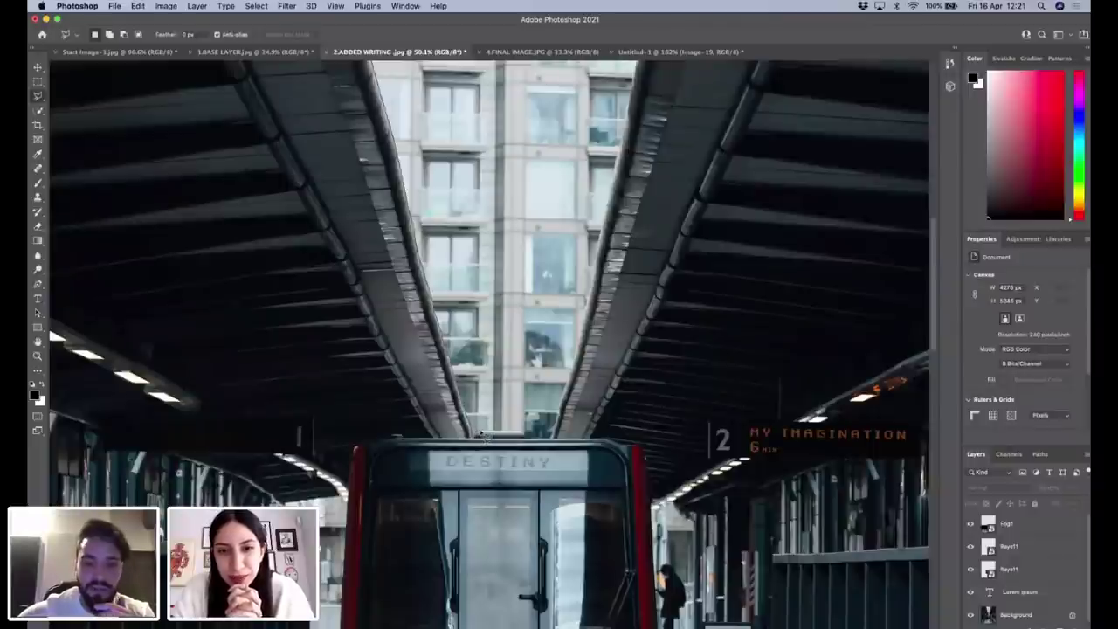
Continue the lasso outline up the right roof edge and close it above the image's top, selecting the building between the roofs.
scroll(484, 435, "up", 3)
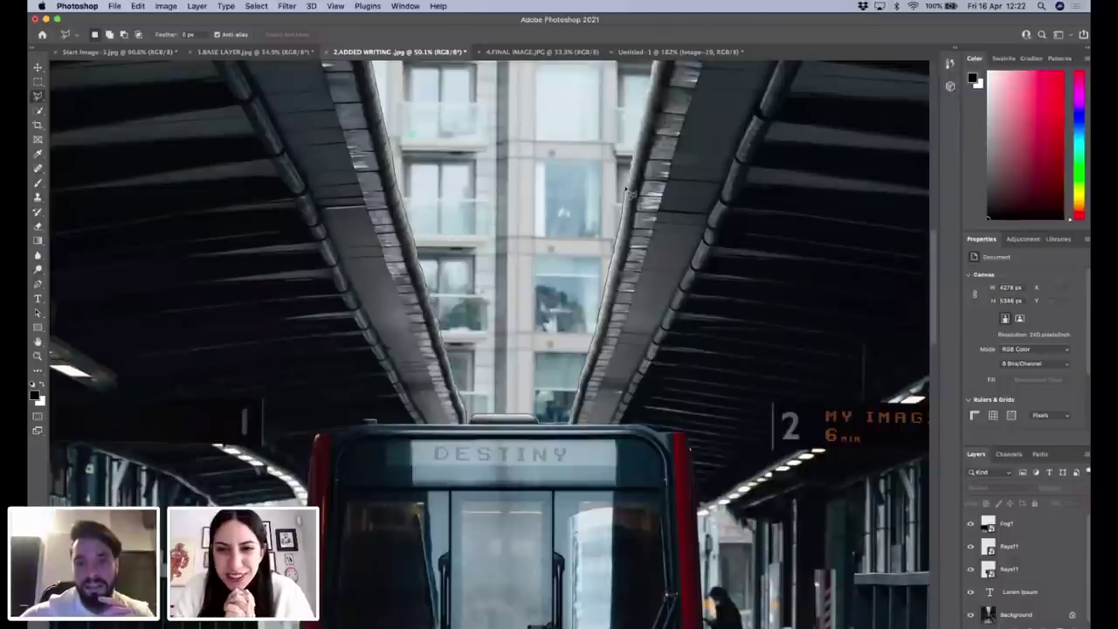
left_click_drag(629, 194, 609, 278)
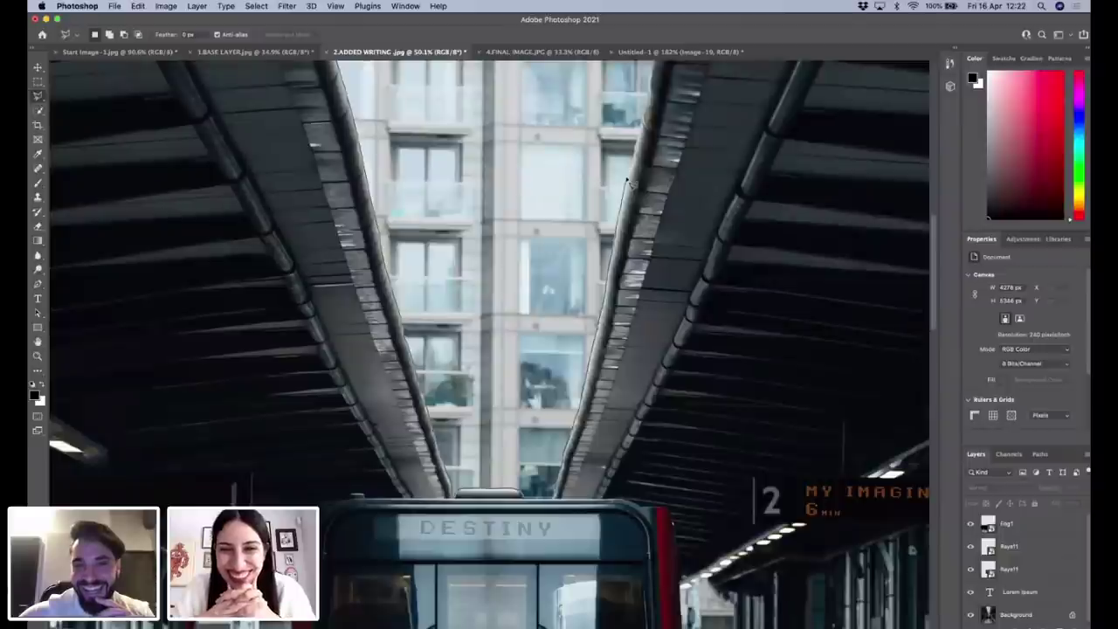
scroll(636, 172, "up", 3)
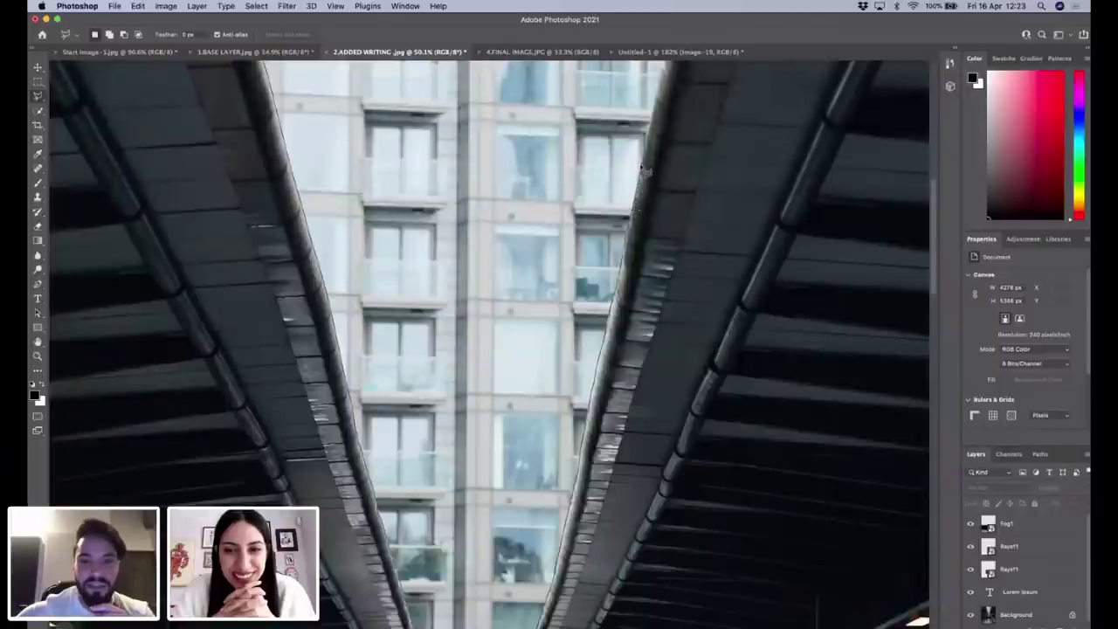
scroll(642, 169, "up", 2)
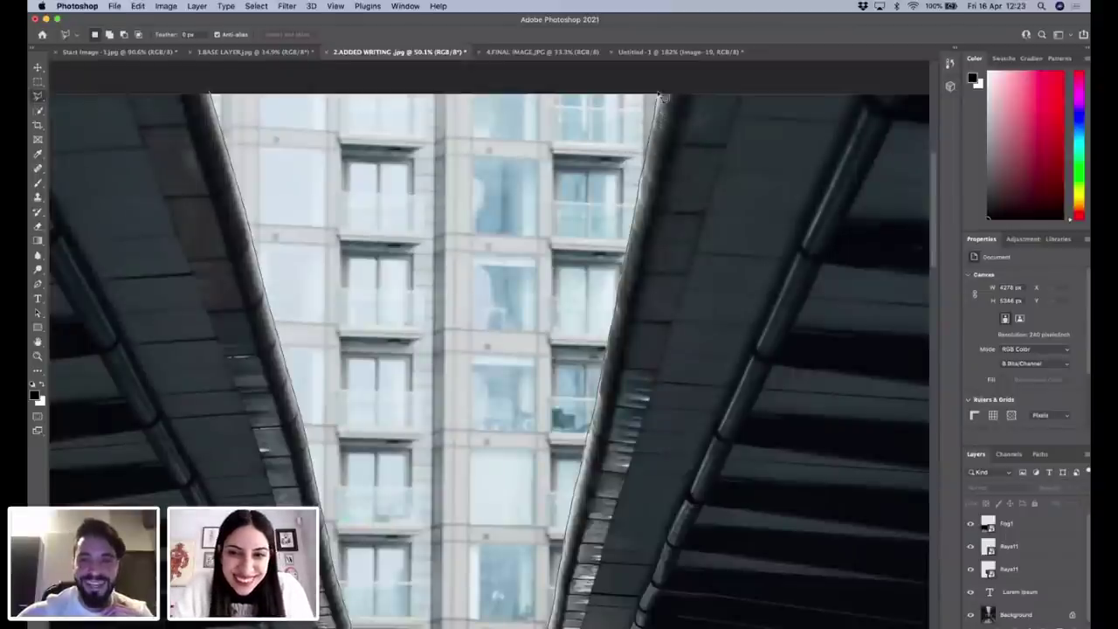
left_click(661, 85)
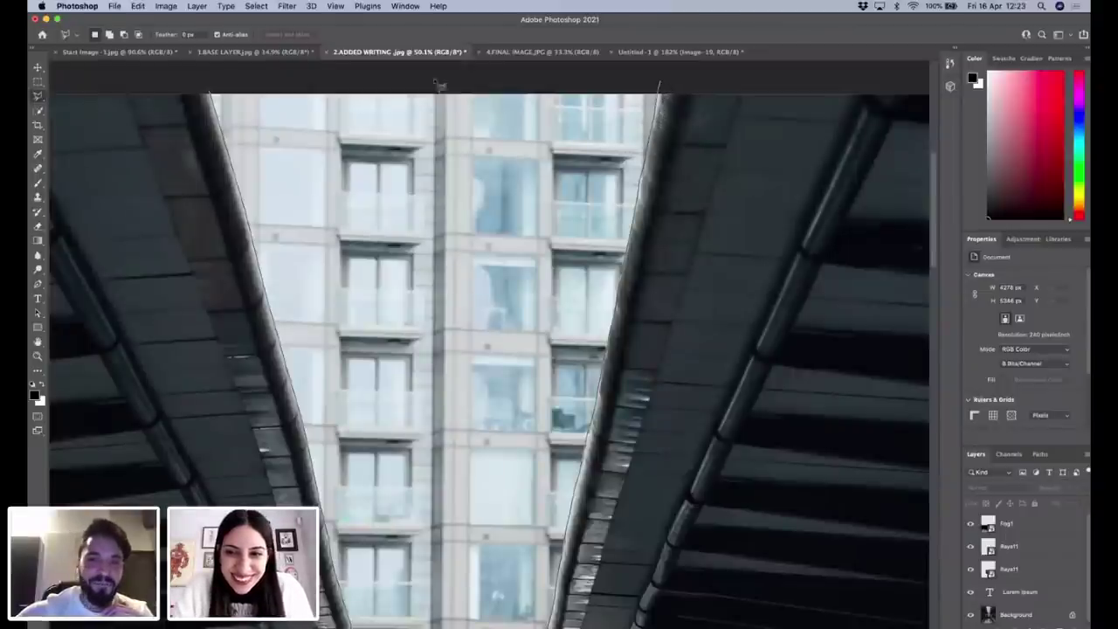
left_click(212, 96)
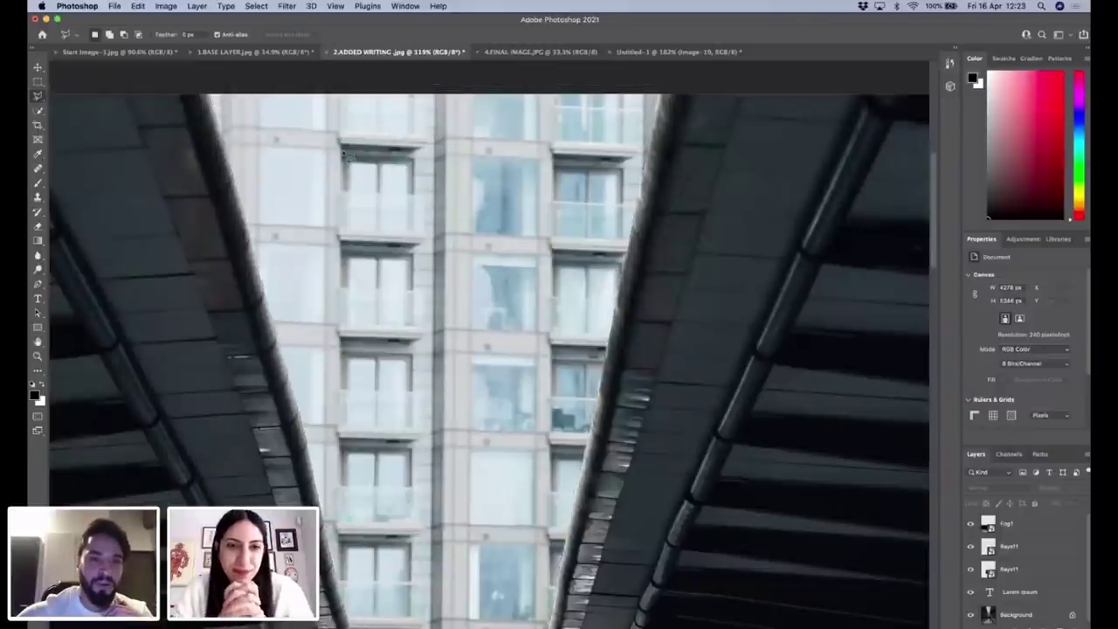
Unlock the Background layer and delete the selected building area from it, leaving the layer unselected.
scroll(346, 156, "down", 5)
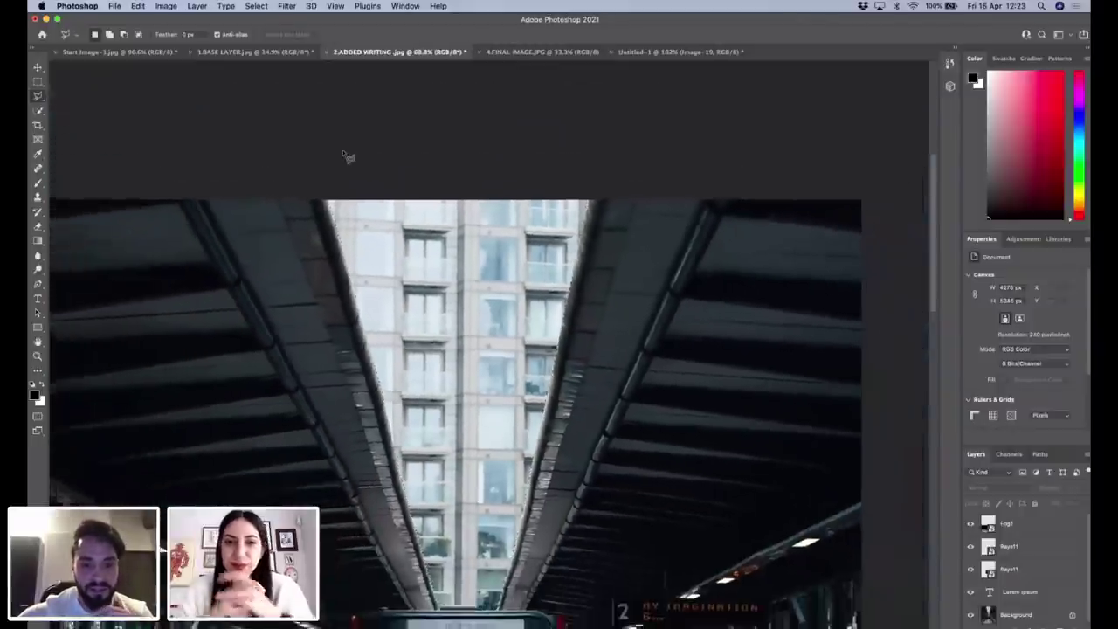
scroll(345, 155, "down", 2)
scroll(346, 156, "down", 3)
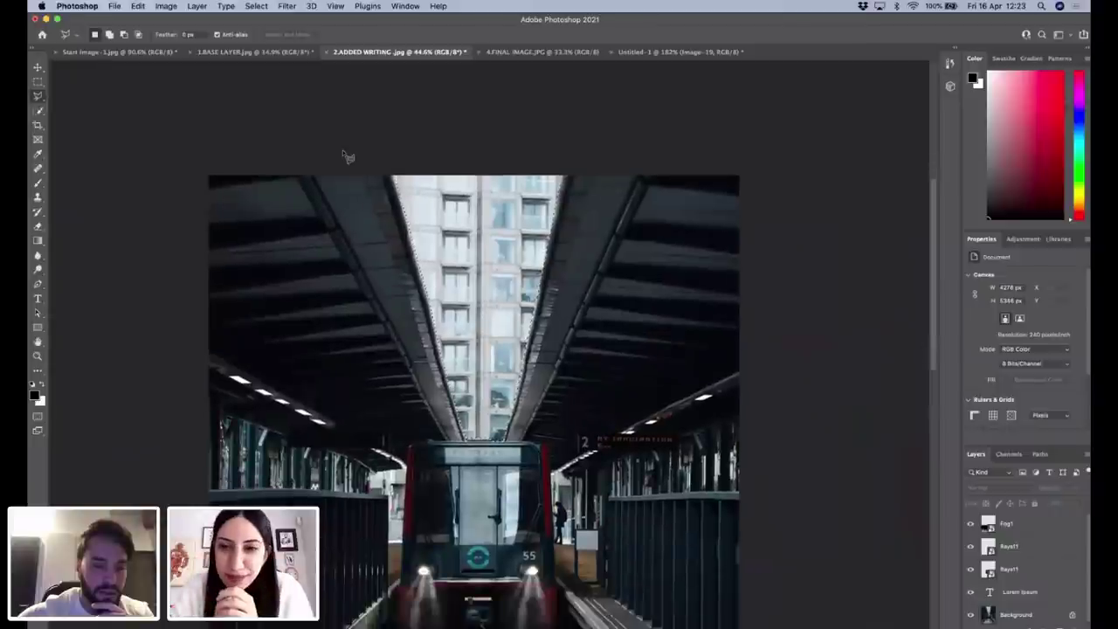
scroll(345, 156, "down", 2)
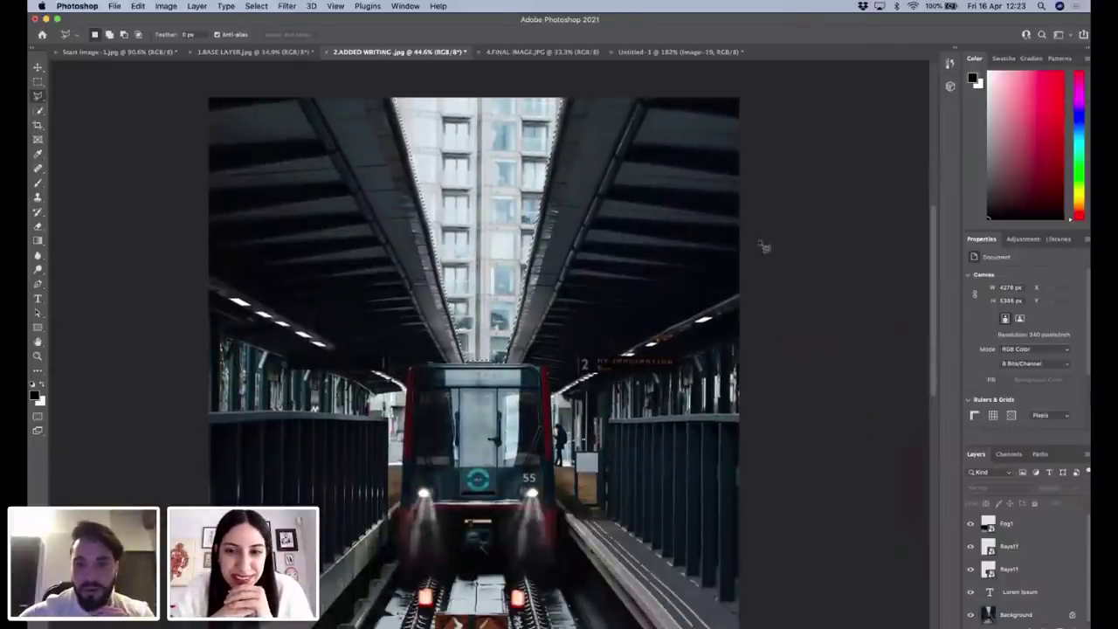
left_click(38, 67)
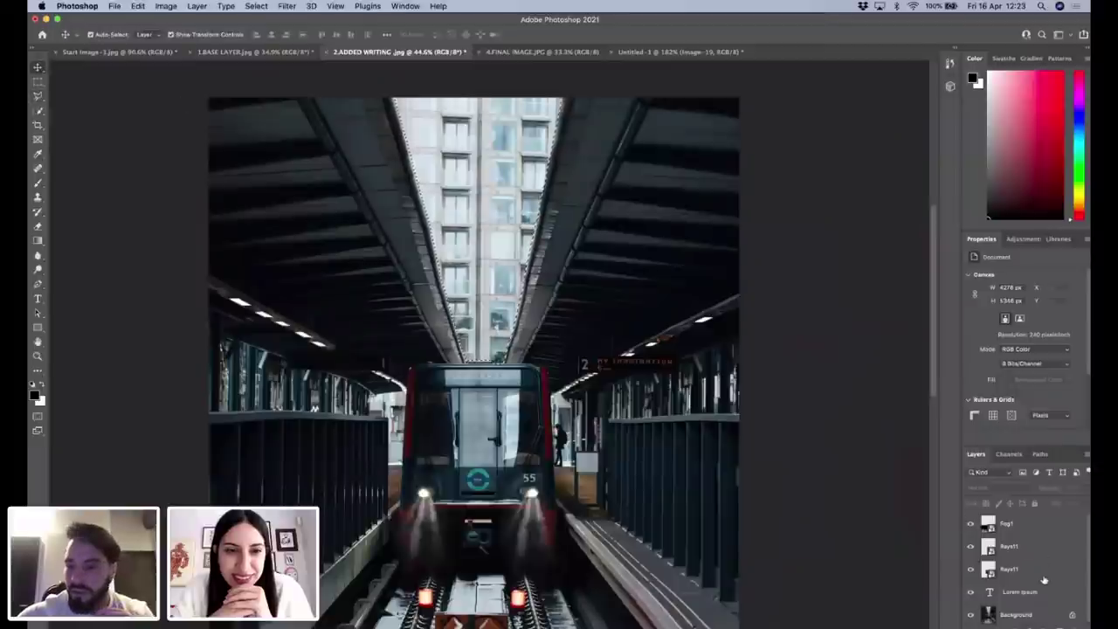
scroll(1075, 616, "down", 1)
left_click(1072, 613)
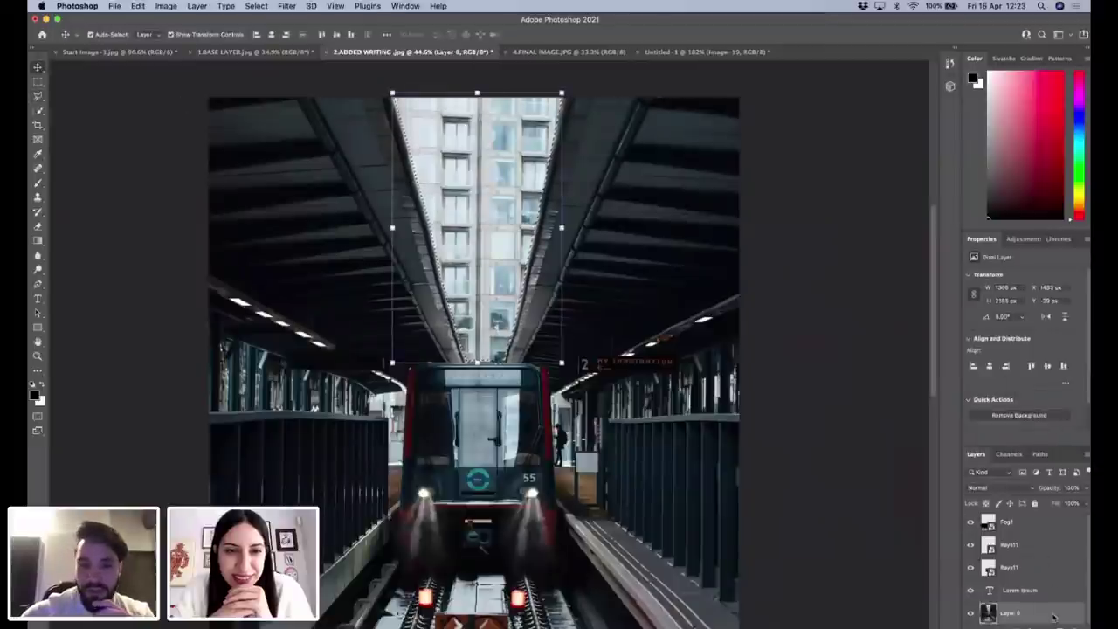
key("Delete")
left_click(851, 458)
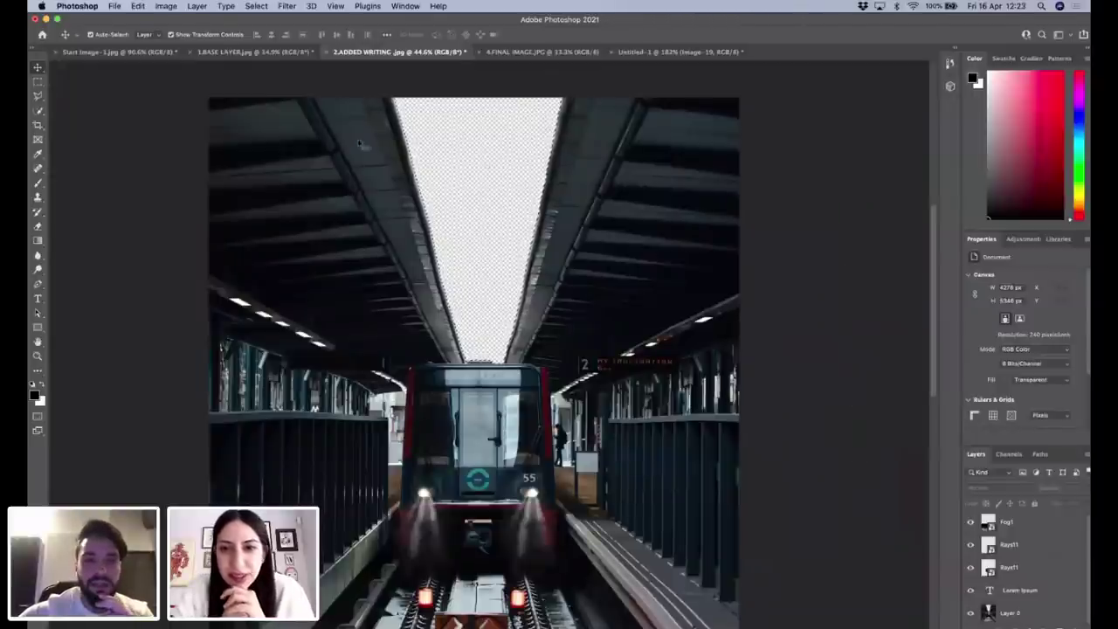
Invert the lasso selection around the cut-out opening, and deselect everything.
left_click(38, 96)
right_click(535, 151)
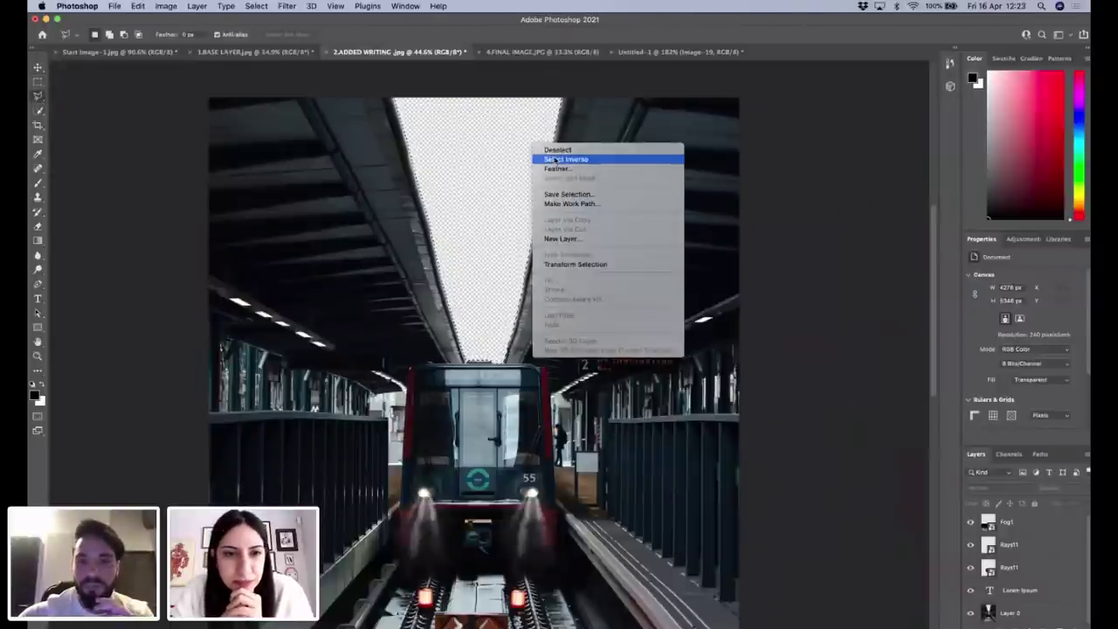
left_click(602, 159)
right_click(461, 137)
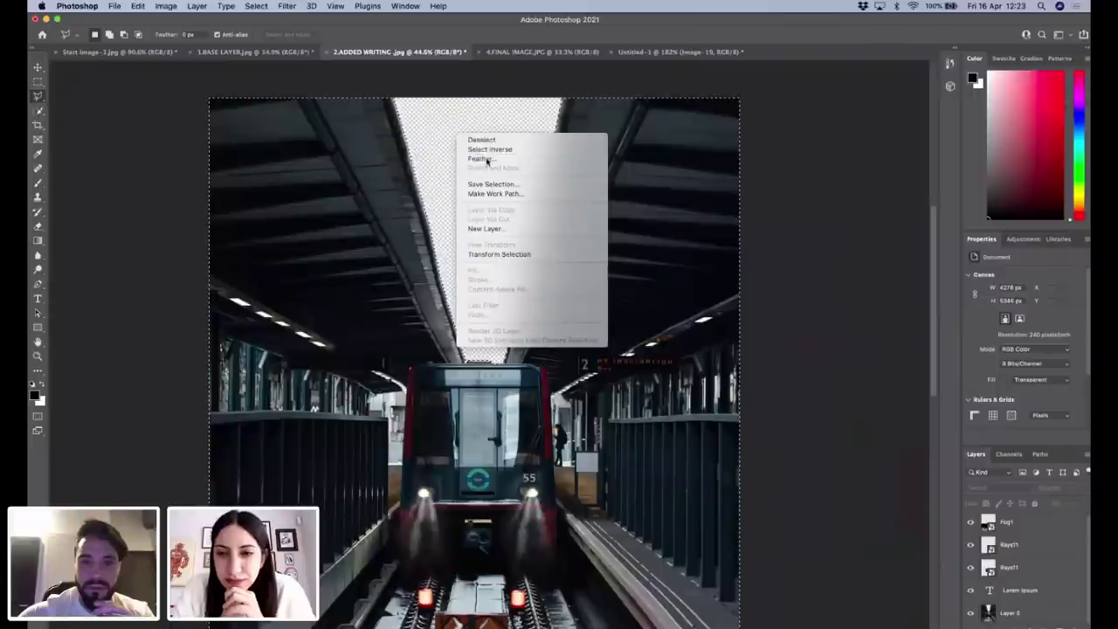
left_click(476, 141)
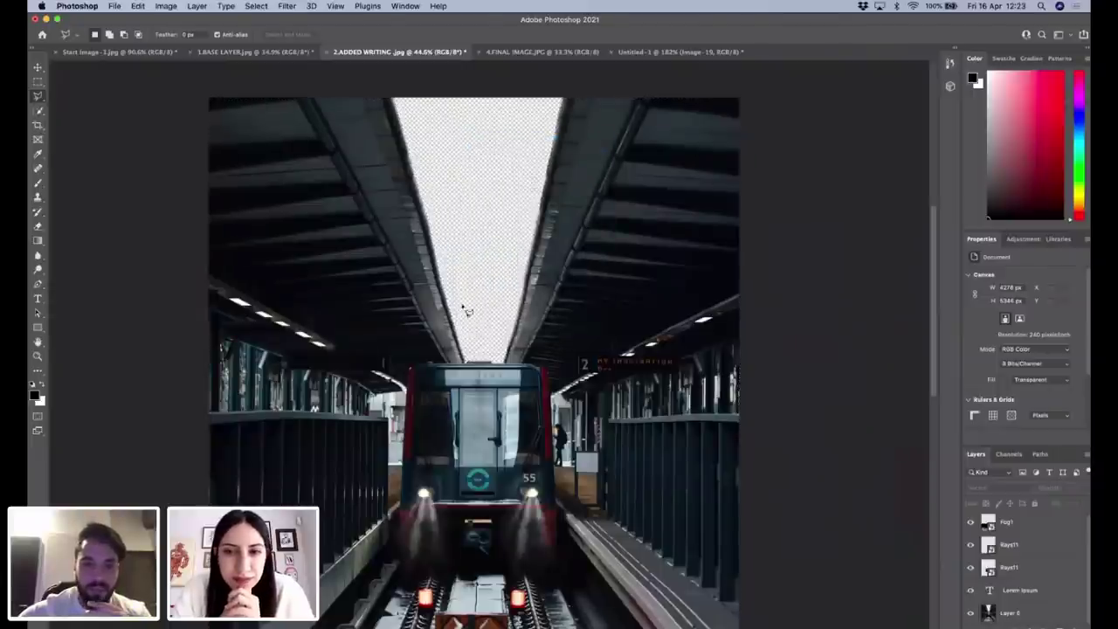
Place Earth.mov from the desktop into the station composite and position it across the upper part of the canvas.
scroll(574, 137, "down", 5)
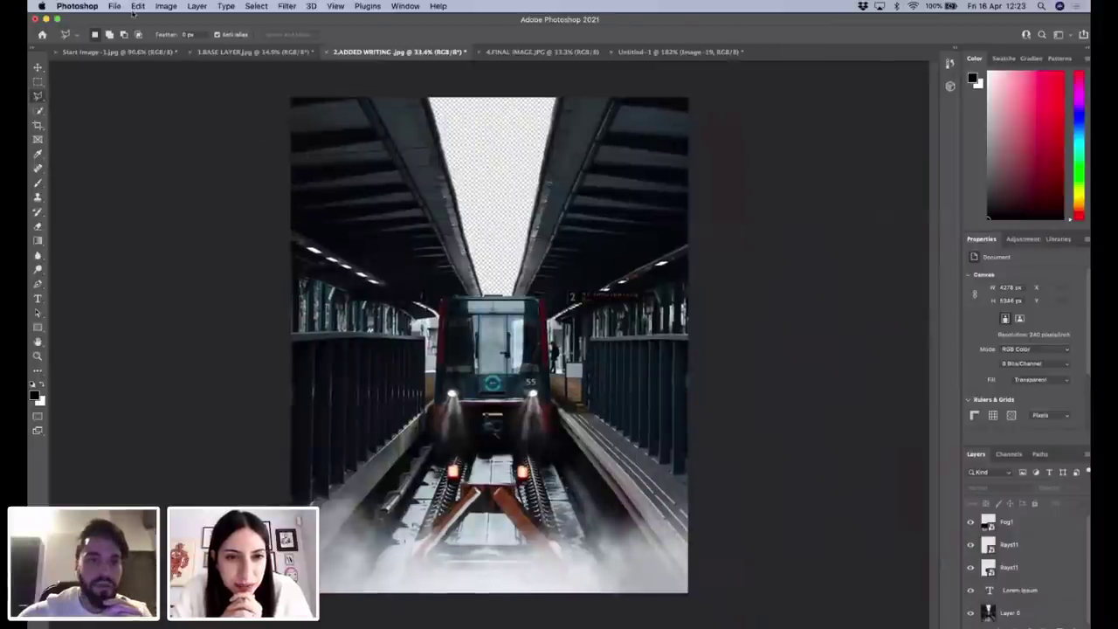
left_click_drag(194, 24, 944, 19)
left_click_drag(572, 341, 1046, 312)
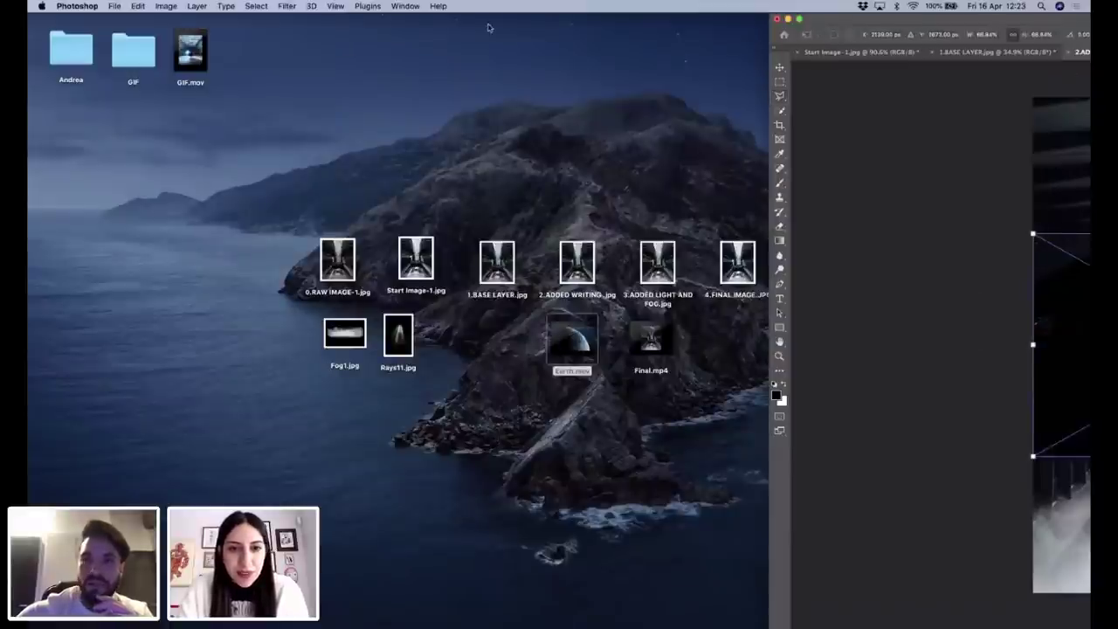
left_click_drag(873, 19, 131, 19)
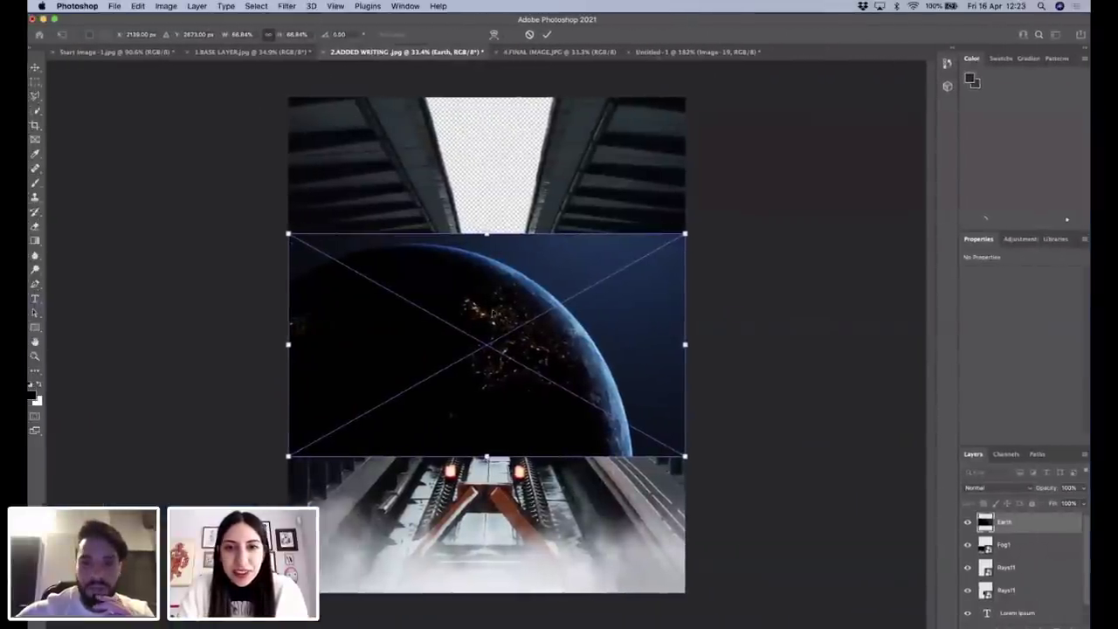
mouse_move(536, 262)
left_mouse_down()
mouse_move(536, 180)
mouse_move(512, 138)
mouse_move(517, 154)
left_mouse_up()
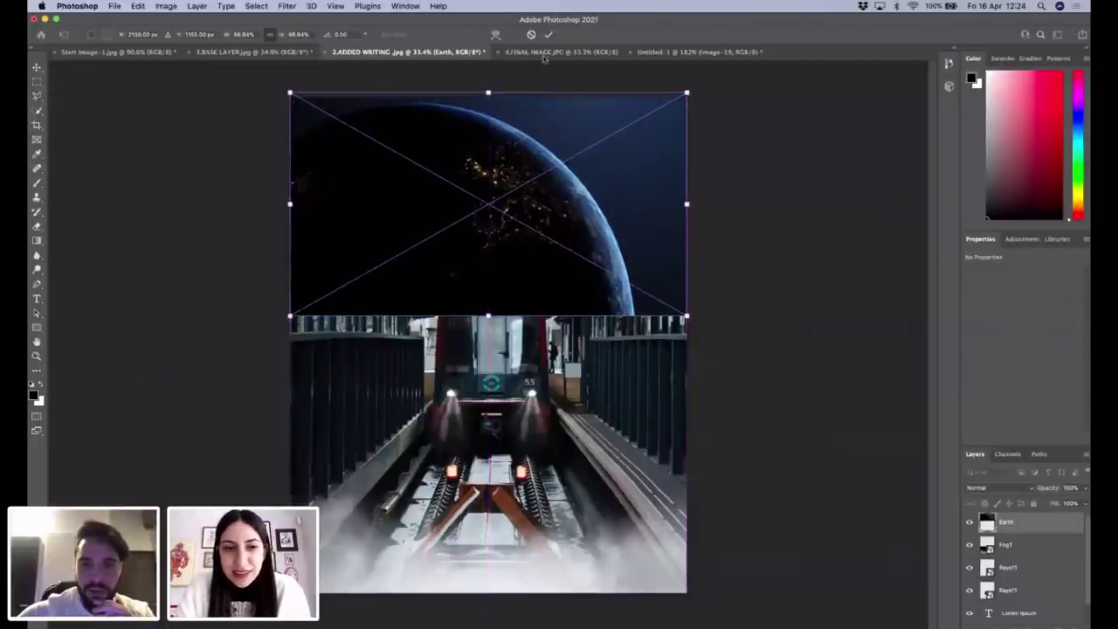
left_click(548, 35)
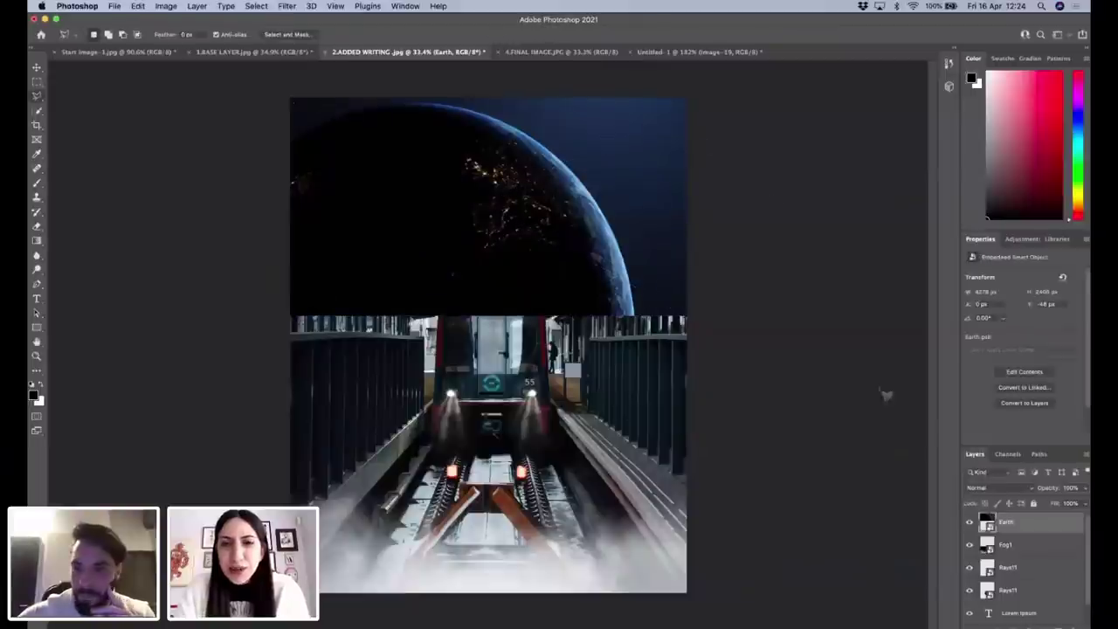
Move the station image, Layer 0, above the Earth layer so Earth fills the cut-out sky opening.
scroll(1035, 565, "down", 1)
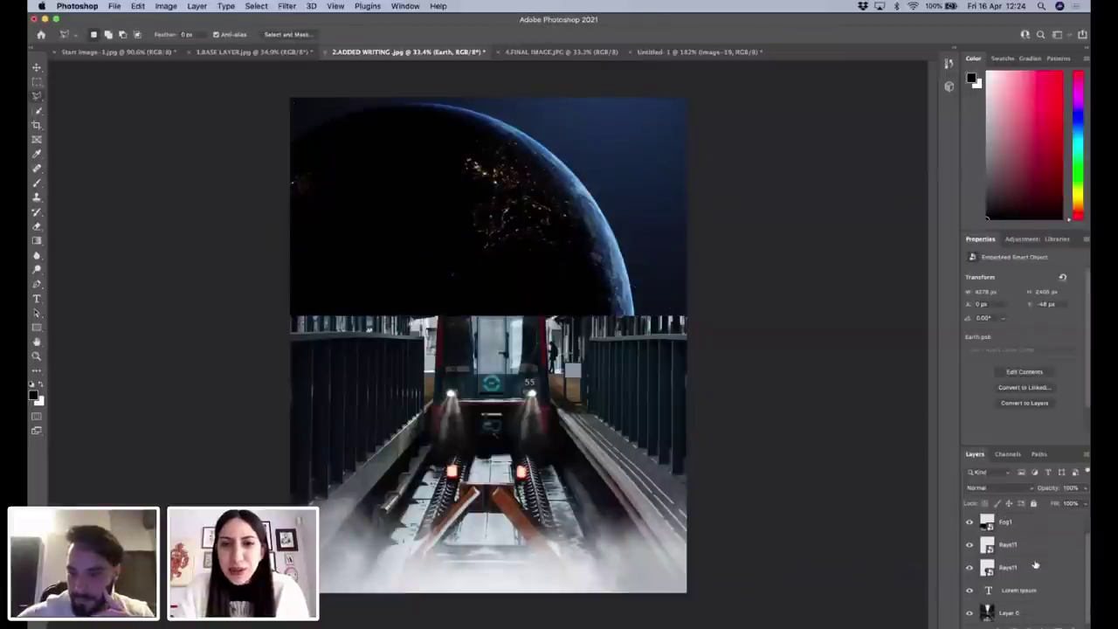
left_click(1035, 614)
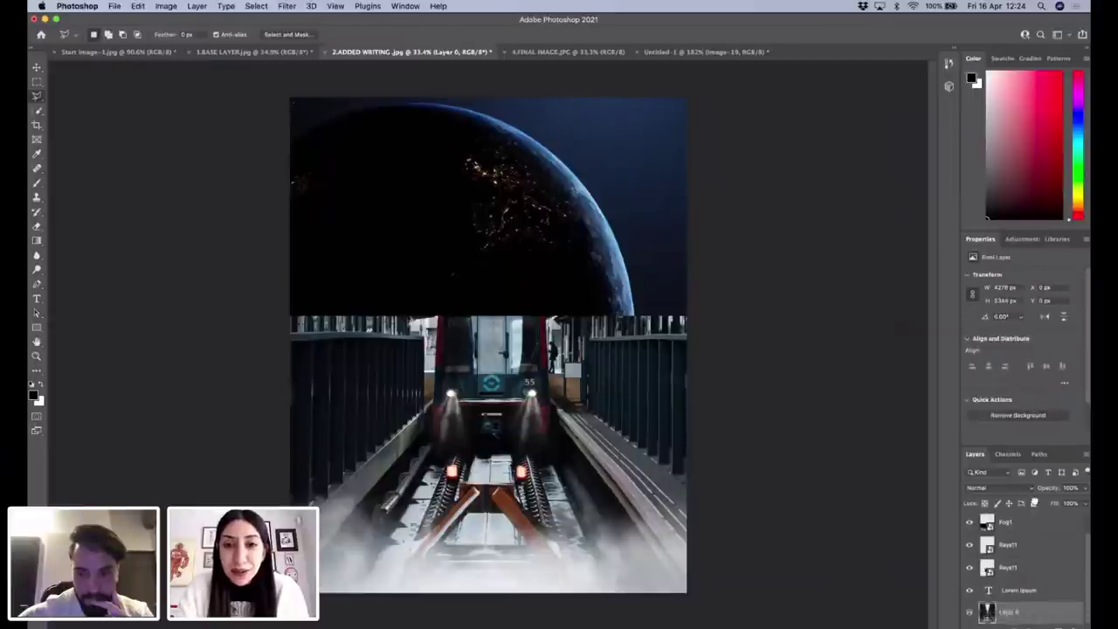
scroll(1029, 519, "up", 1)
left_click_drag(1029, 516, 1030, 519)
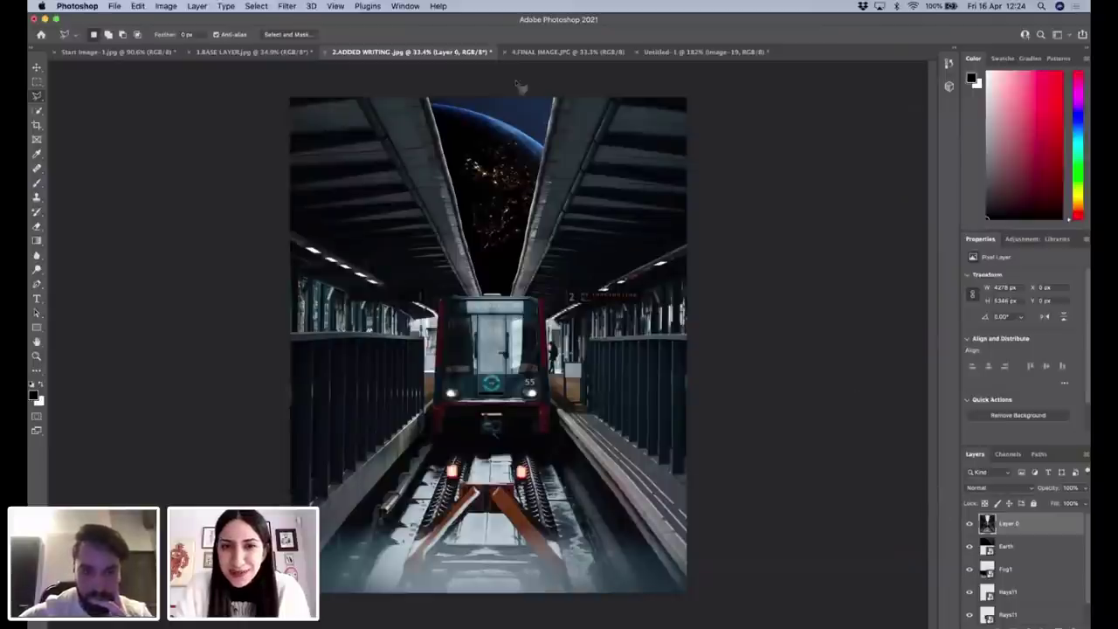
Show the Timeline, create a video timeline for the composite, and enlarge its area to reveal all layer tracks.
left_click(336, 6)
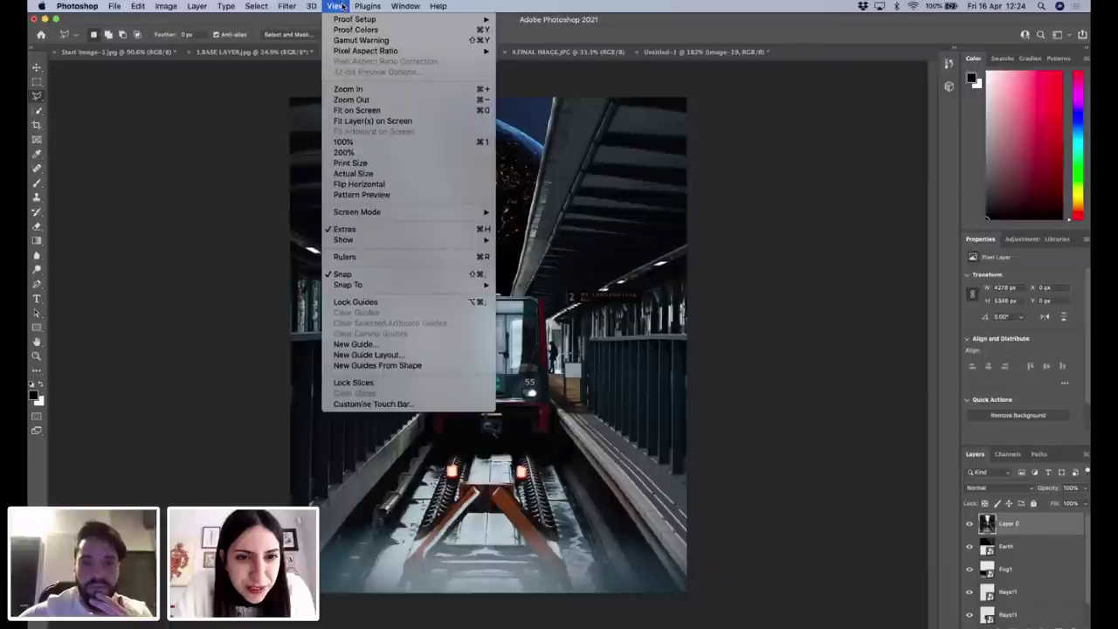
mouse_move(408, 5)
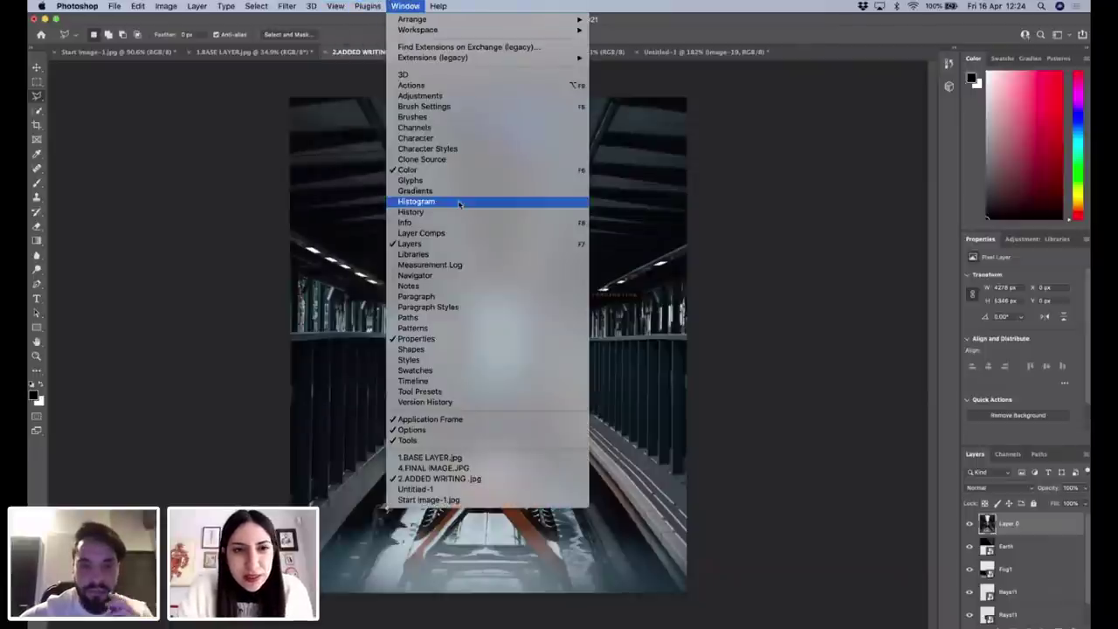
mouse_move(367, 6)
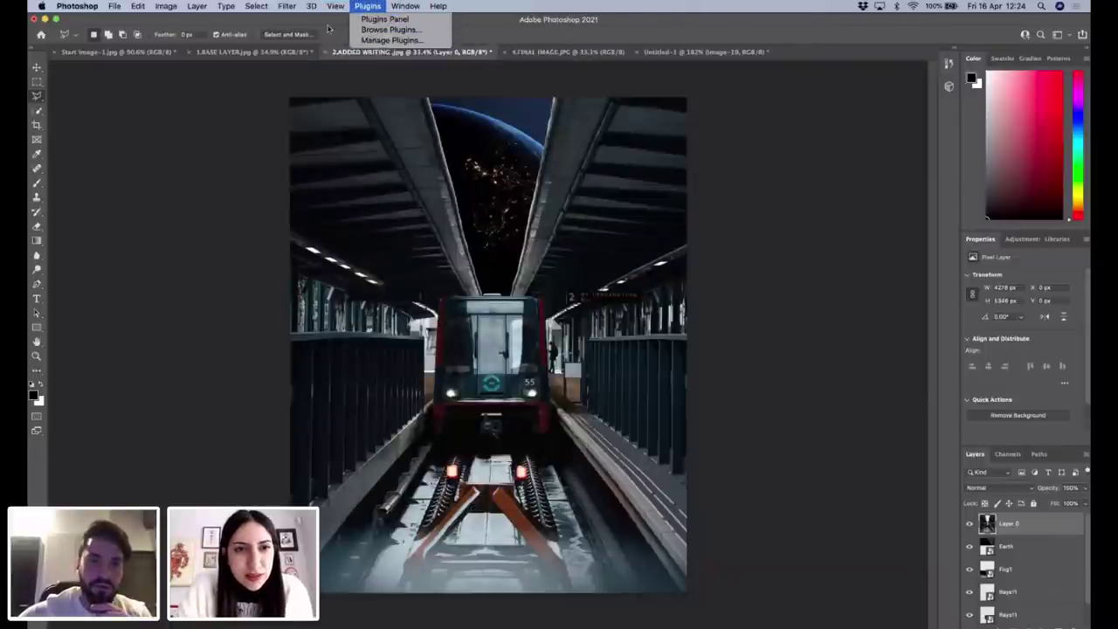
left_click(336, 25)
left_click(410, 6)
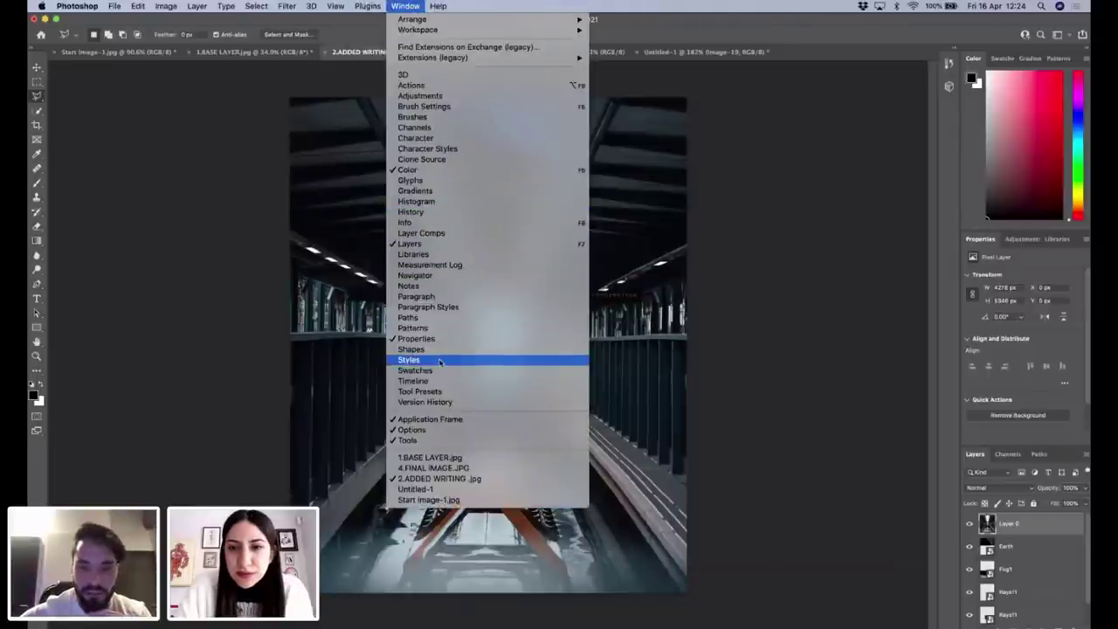
left_click(413, 382)
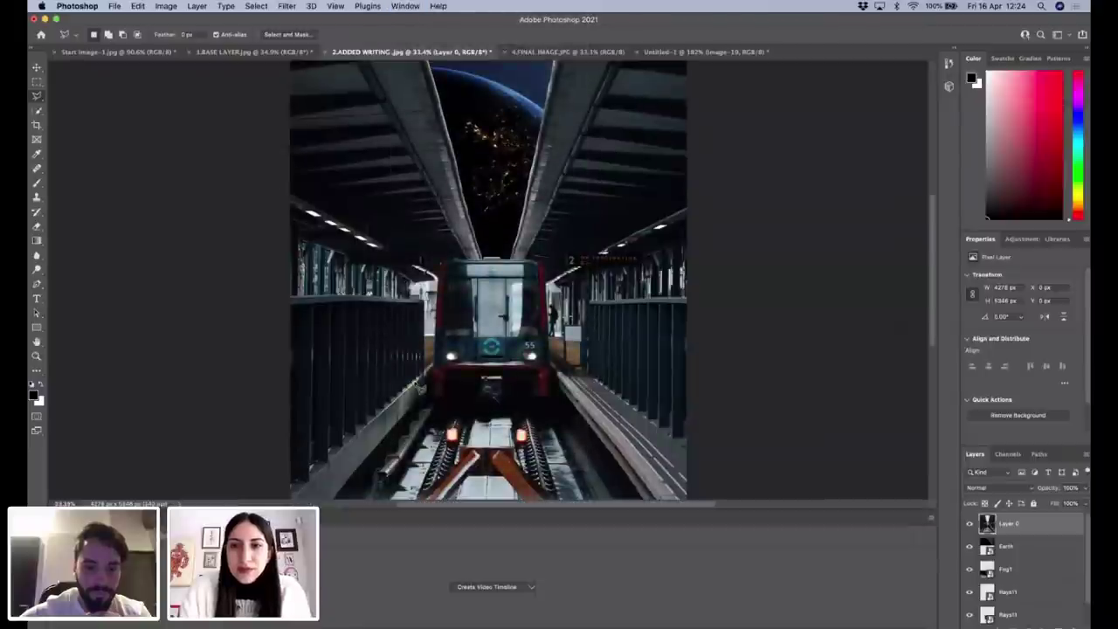
left_click(471, 588)
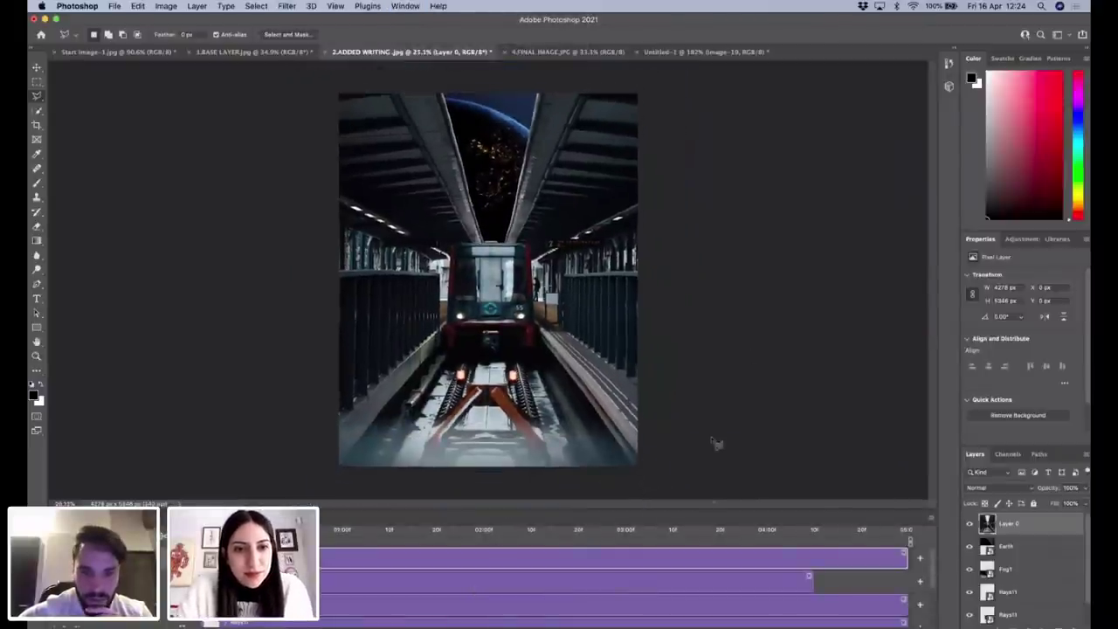
left_click_drag(603, 507, 616, 418)
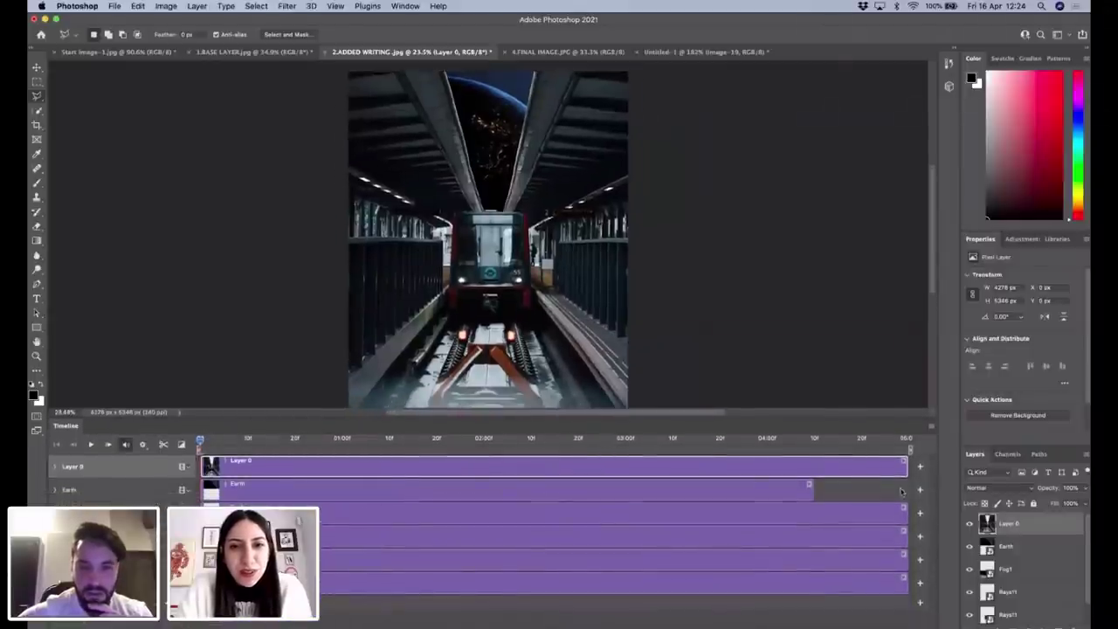
Trim the Layer 0, Fog1, both Rays11 and Lorem Ipsum clips to end together with the Earth clip.
left_click_drag(905, 469, 812, 482)
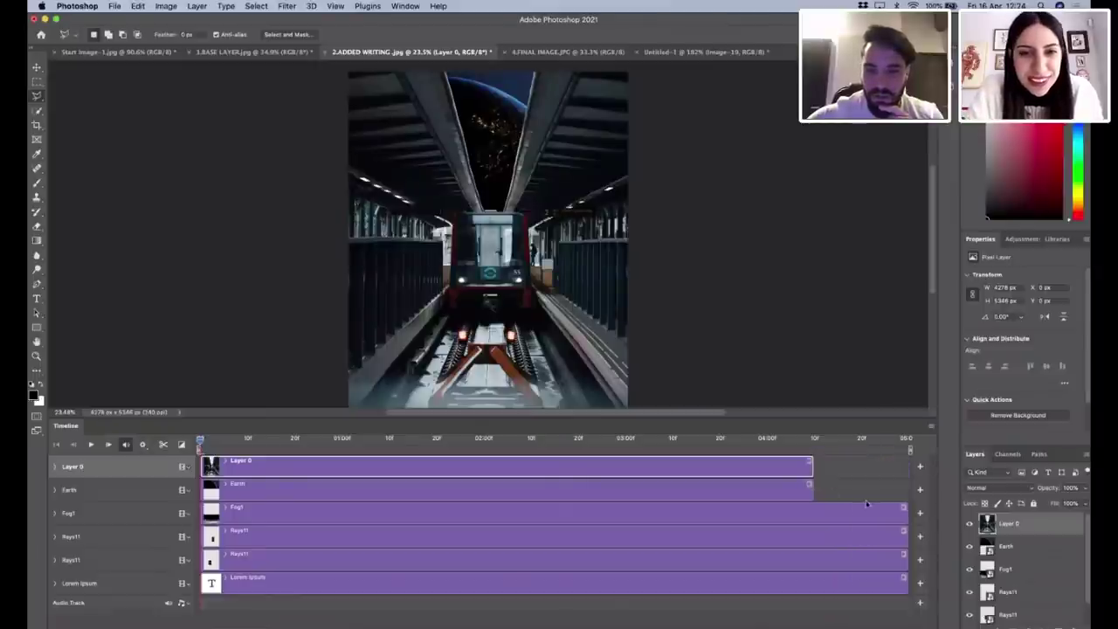
left_click(903, 509)
left_click(904, 515)
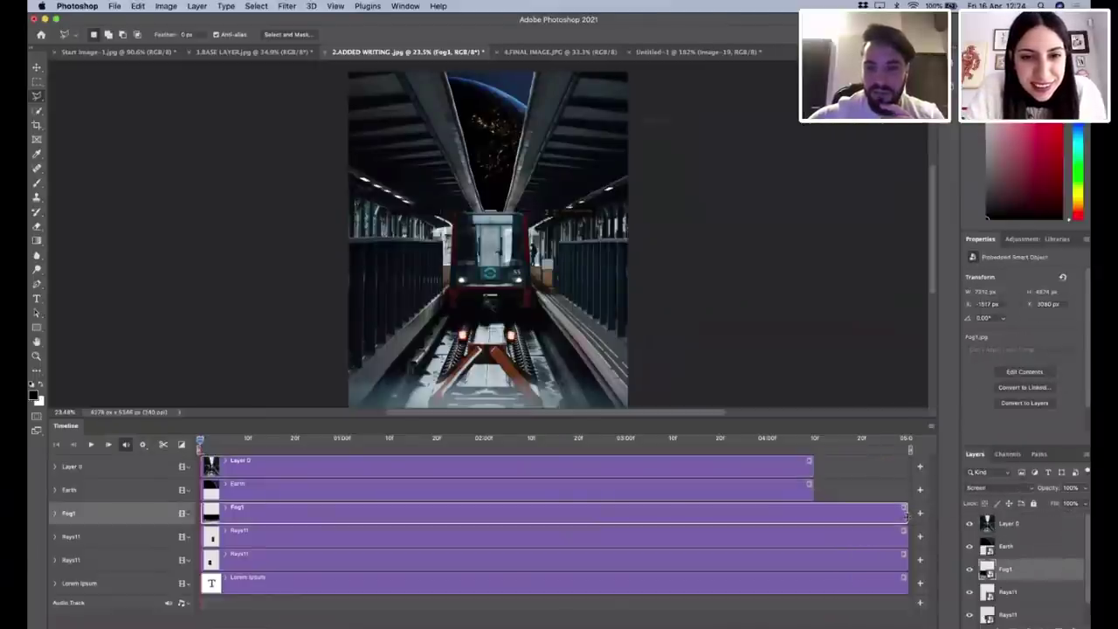
left_click_drag(887, 517, 812, 515)
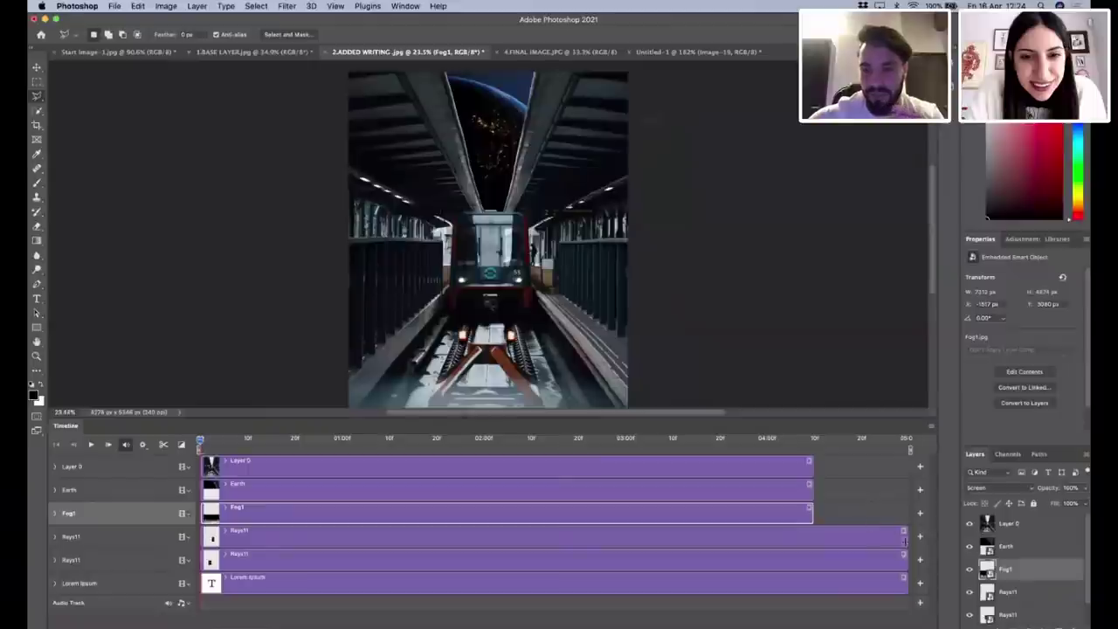
left_click_drag(906, 536, 808, 551)
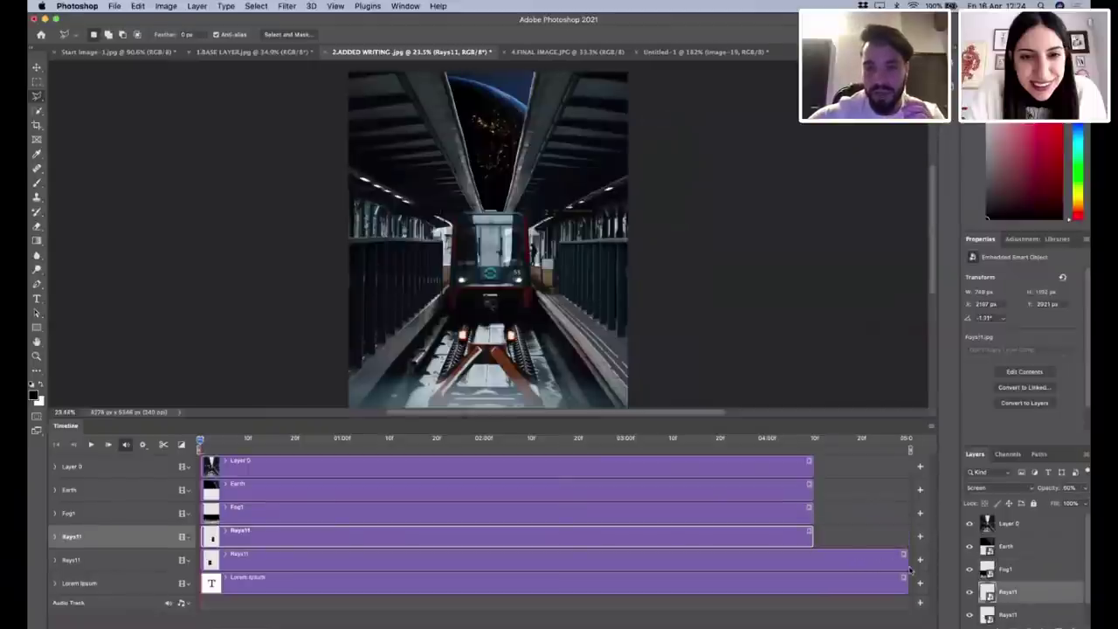
left_click_drag(904, 564, 812, 559)
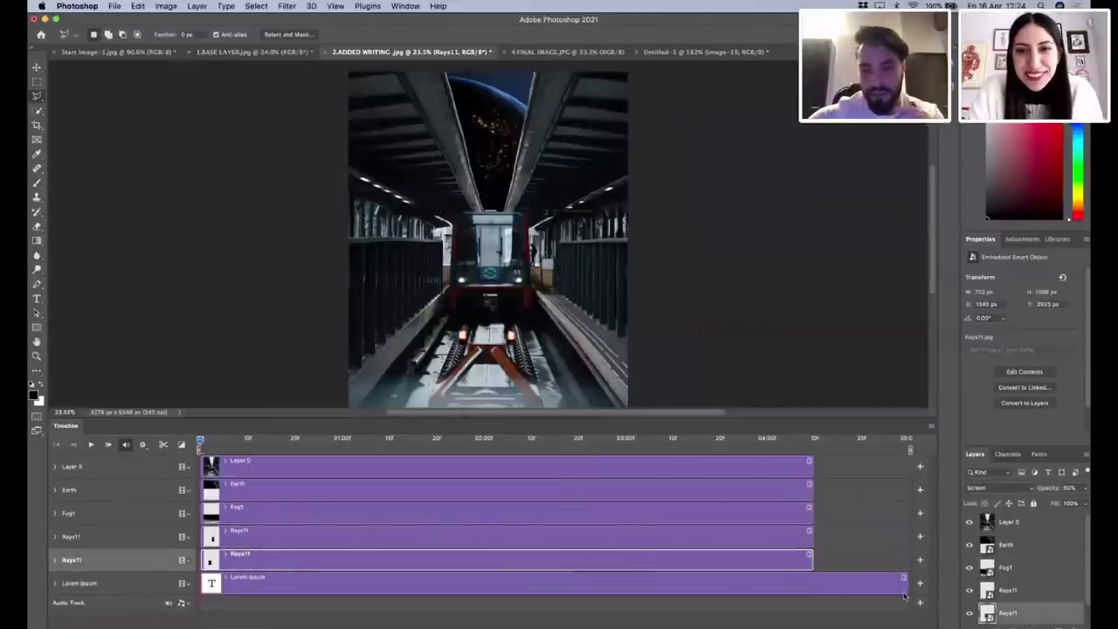
left_click_drag(905, 588, 814, 590)
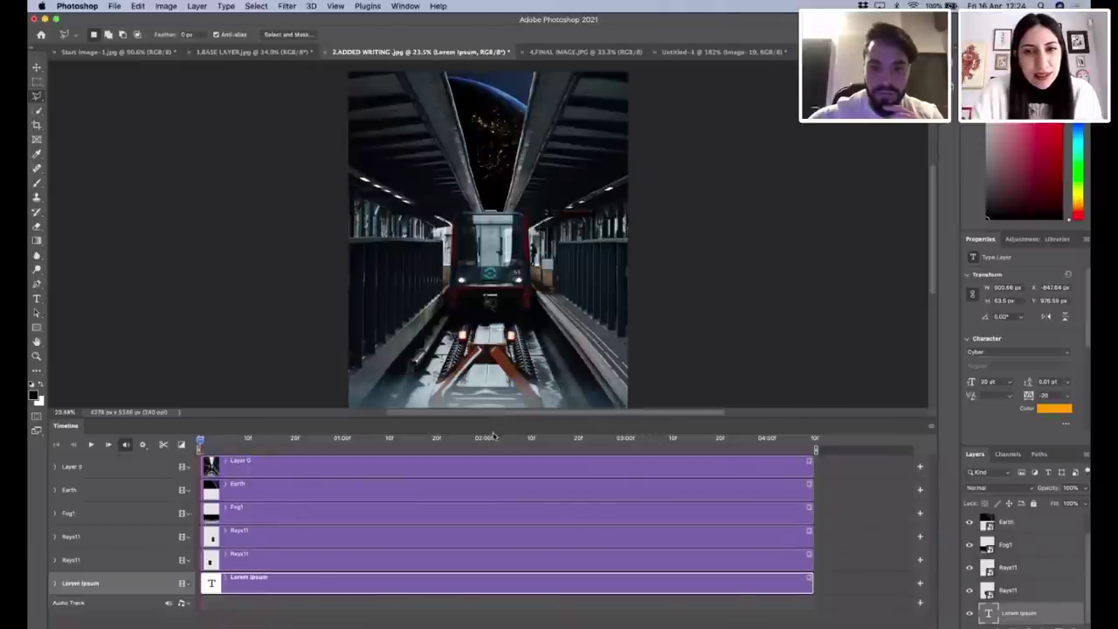
Switch to the Move tool, deselect the Lorem Ipsum layer, and shrink the timeline area to give the canvas more room.
scroll(664, 272, "down", 2)
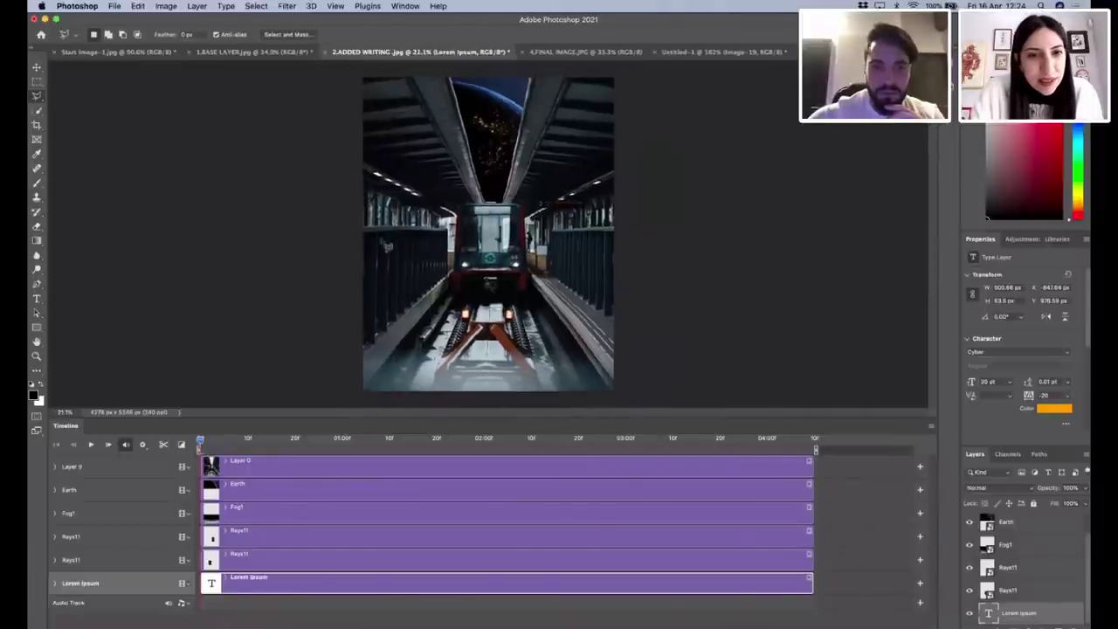
left_click(50, 81)
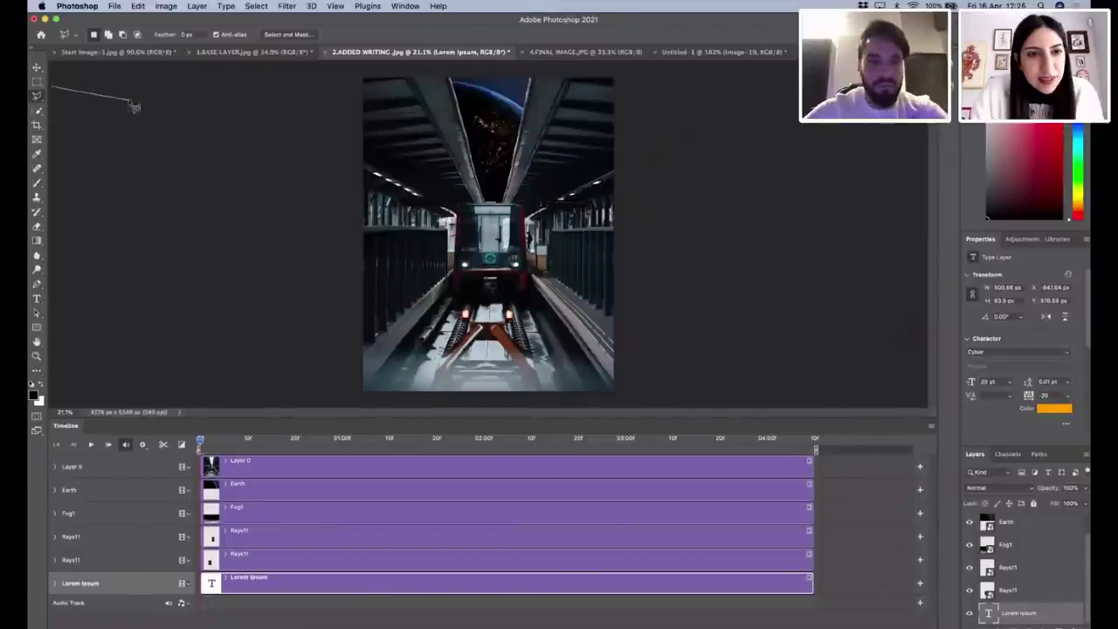
key("Escape")
left_click(37, 68)
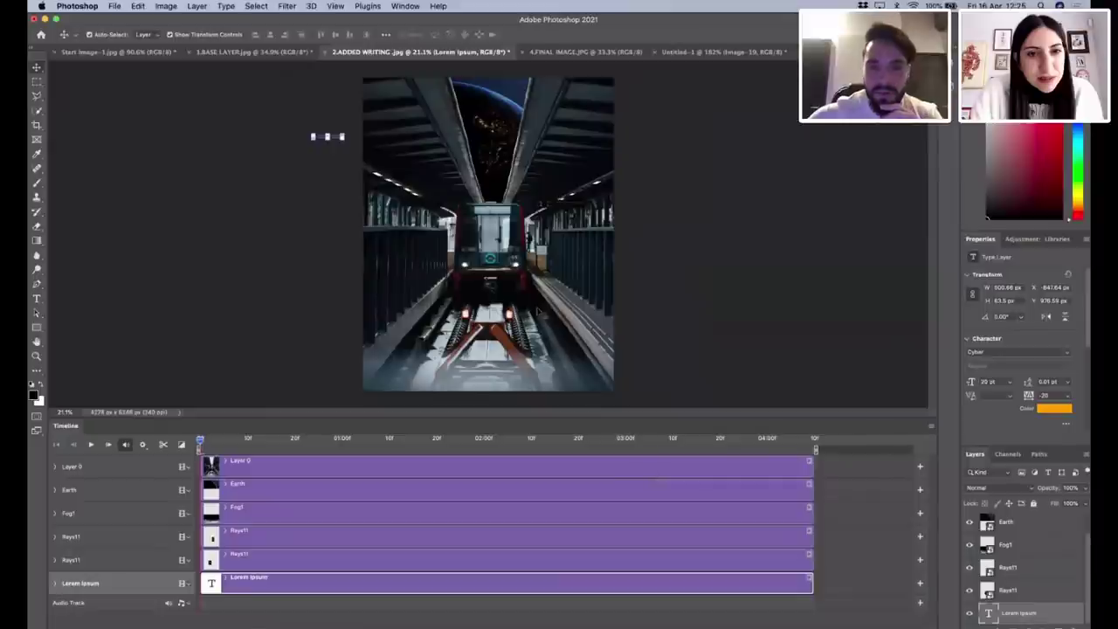
left_click(515, 410)
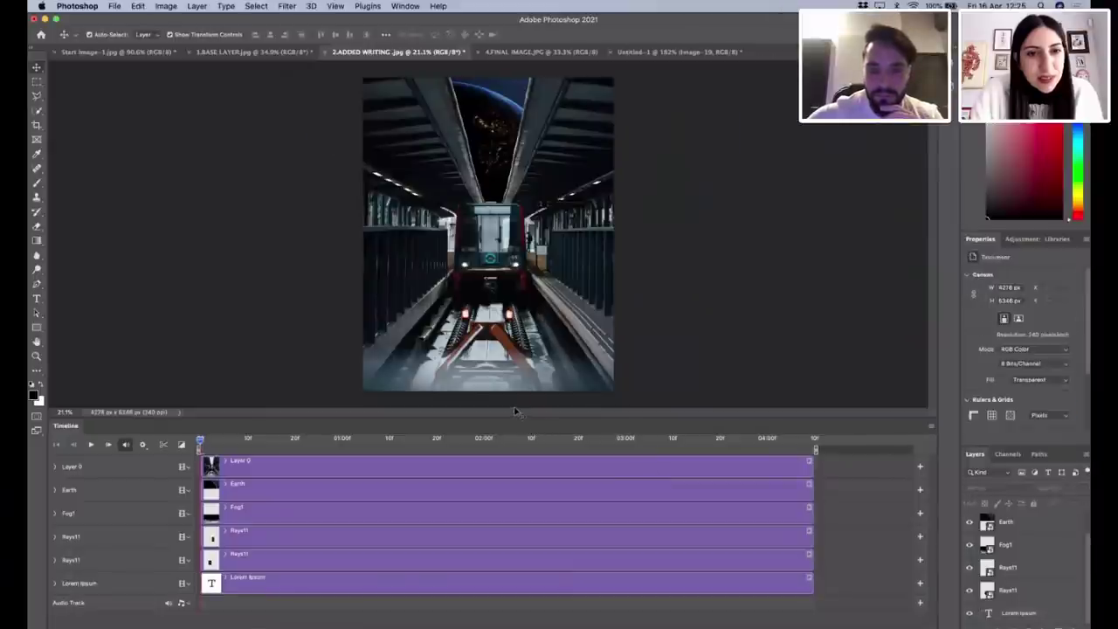
left_click_drag(506, 430, 505, 471)
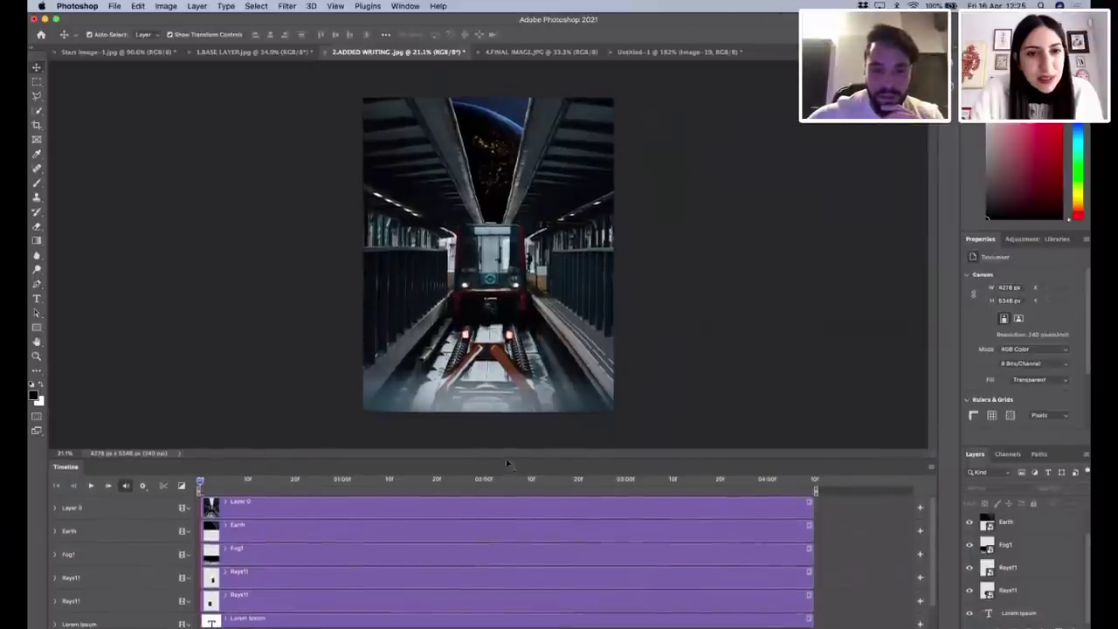
Play the start of the video timeline and scrub the playhead to about frame 20 to preview the Earth motion.
key("space")
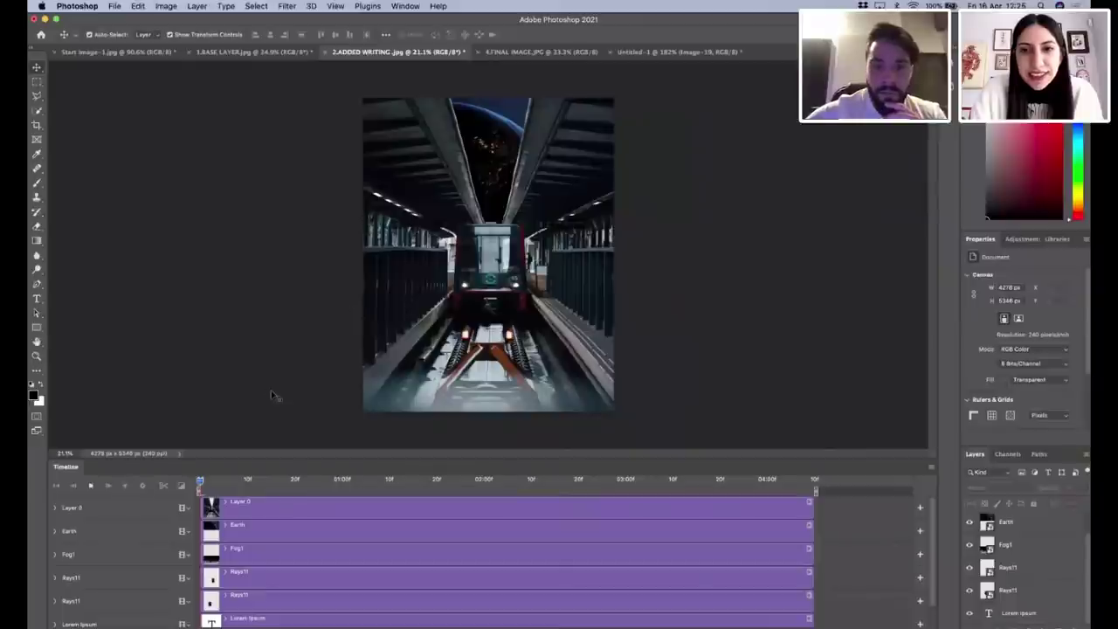
key("space")
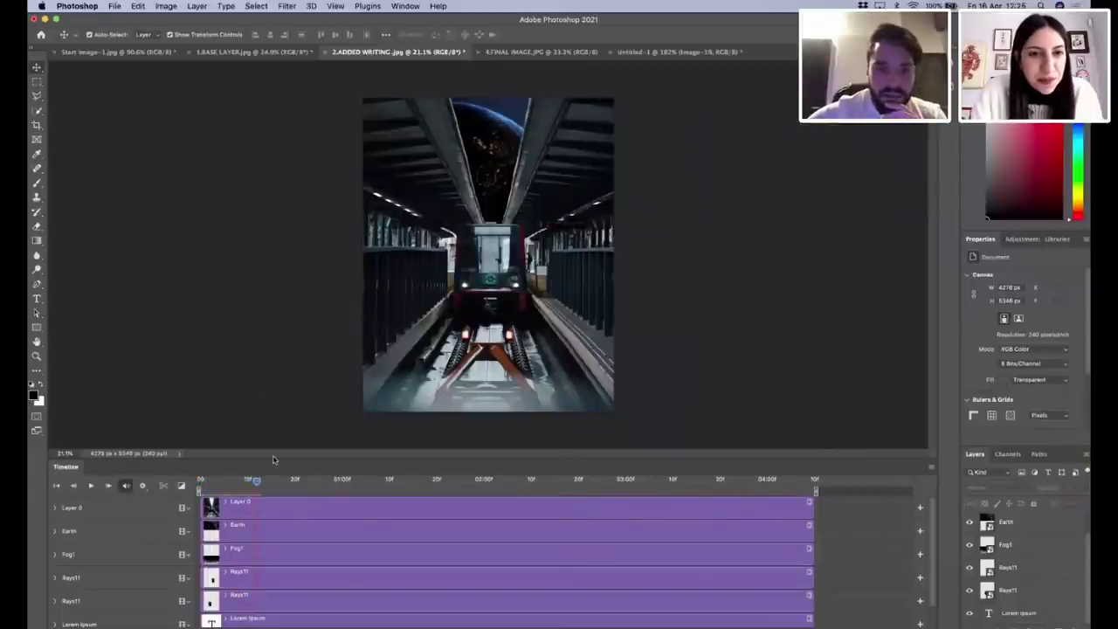
left_click_drag(255, 482, 298, 482)
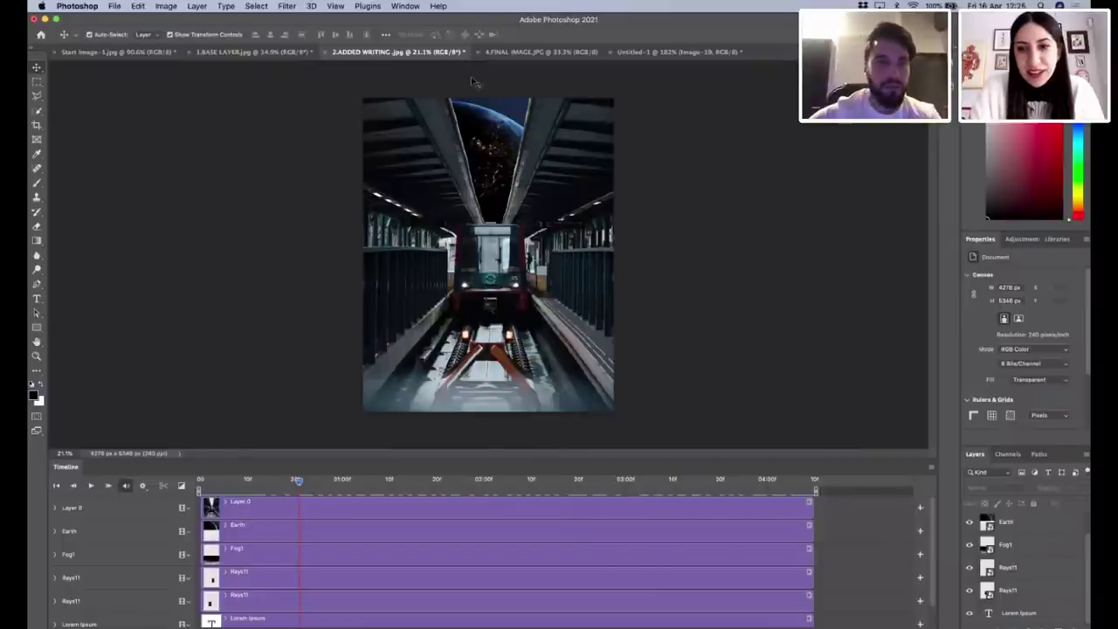
Render all frames of the composite as a High Quality H.264 video named "Final version" on the desktop.
left_click(112, 7)
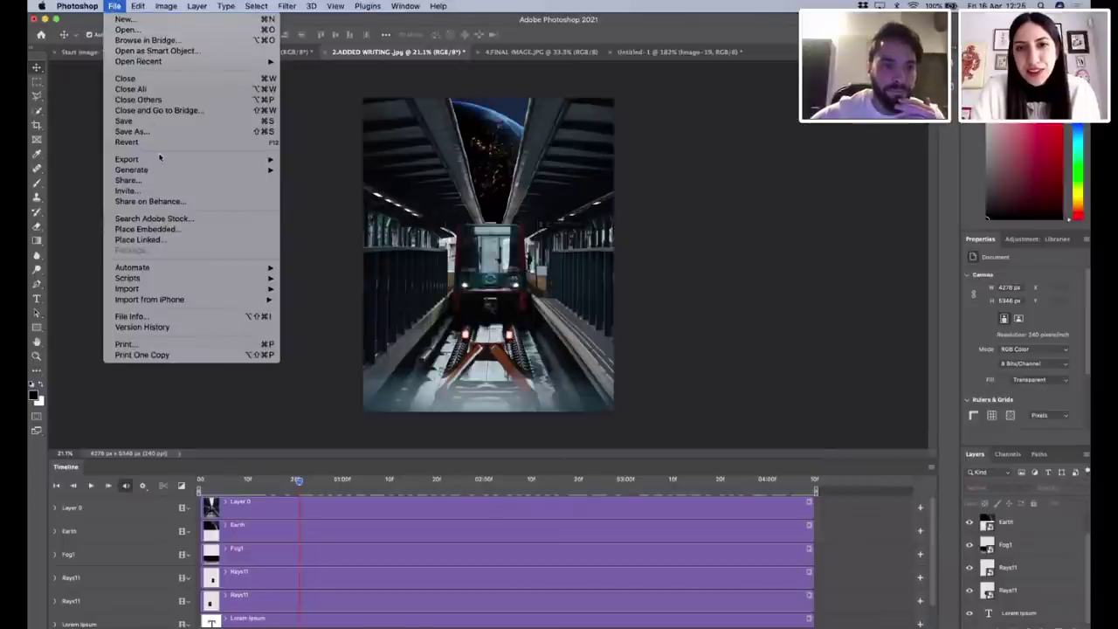
mouse_move(162, 170)
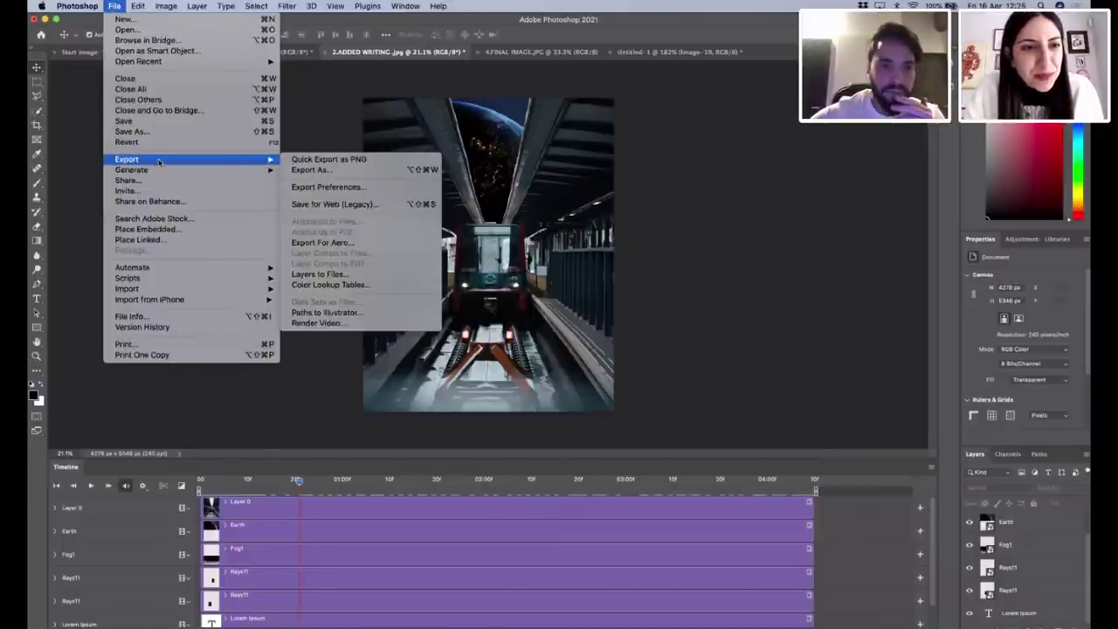
left_click(323, 322)
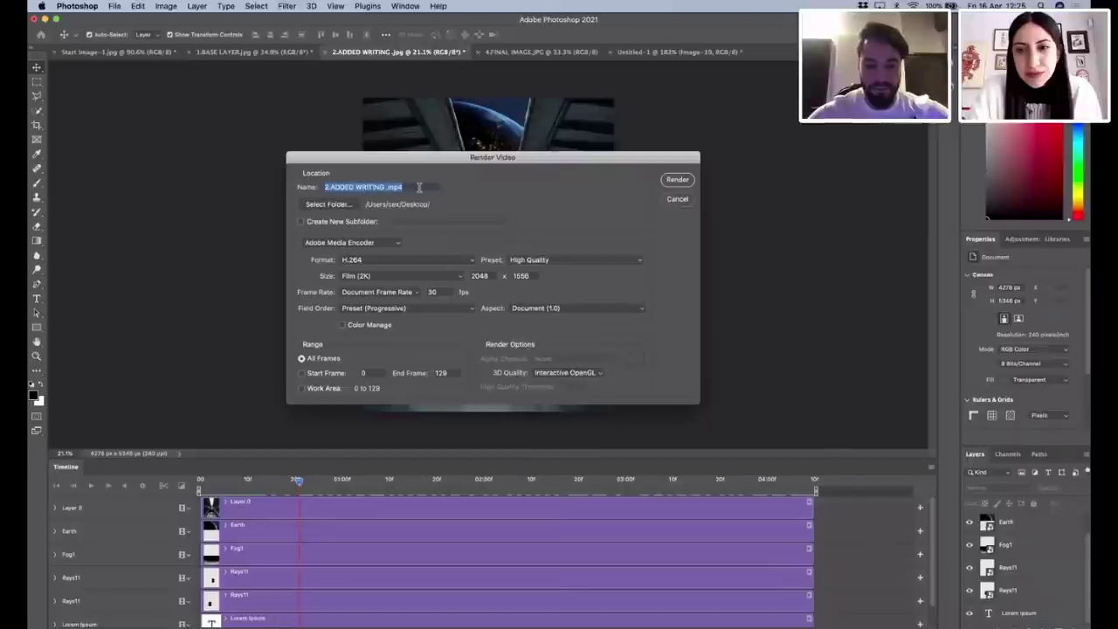
type("Final")
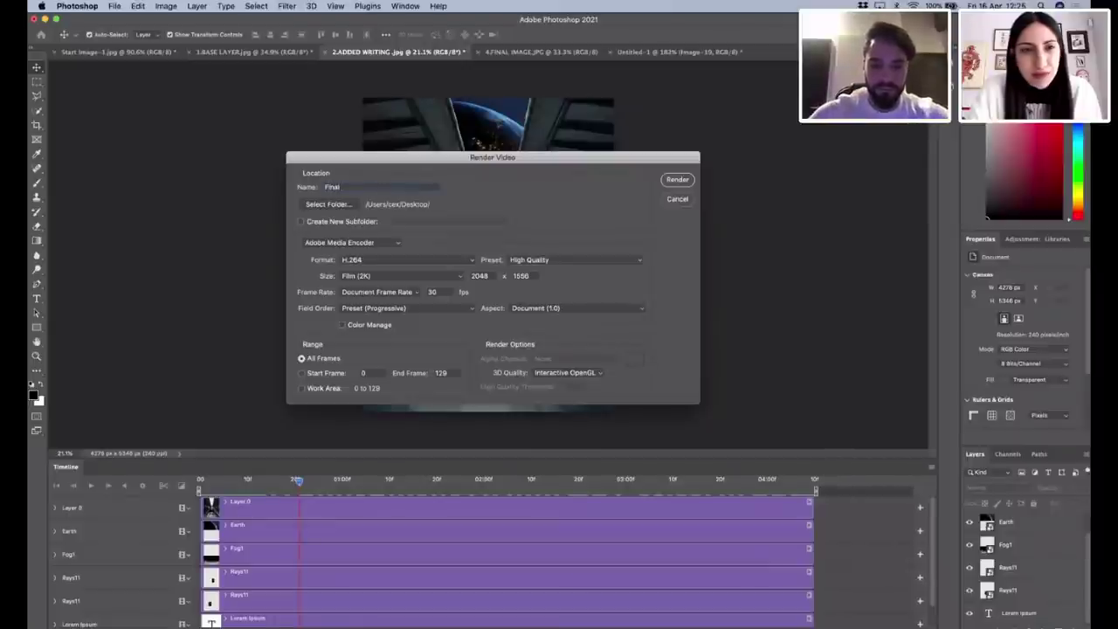
type(" version")
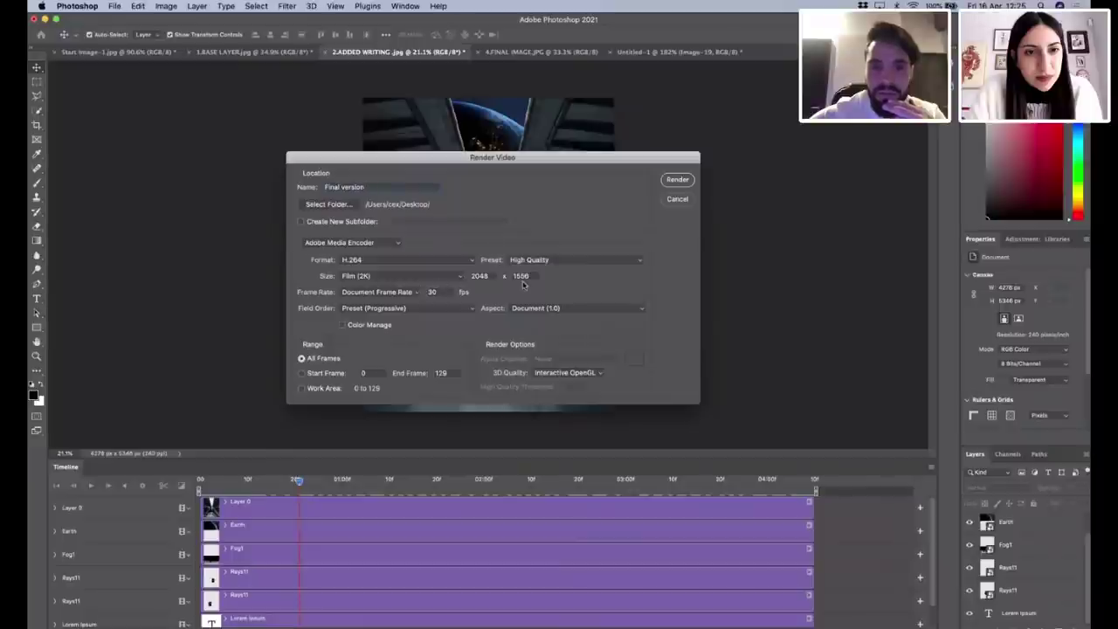
left_click(685, 181)
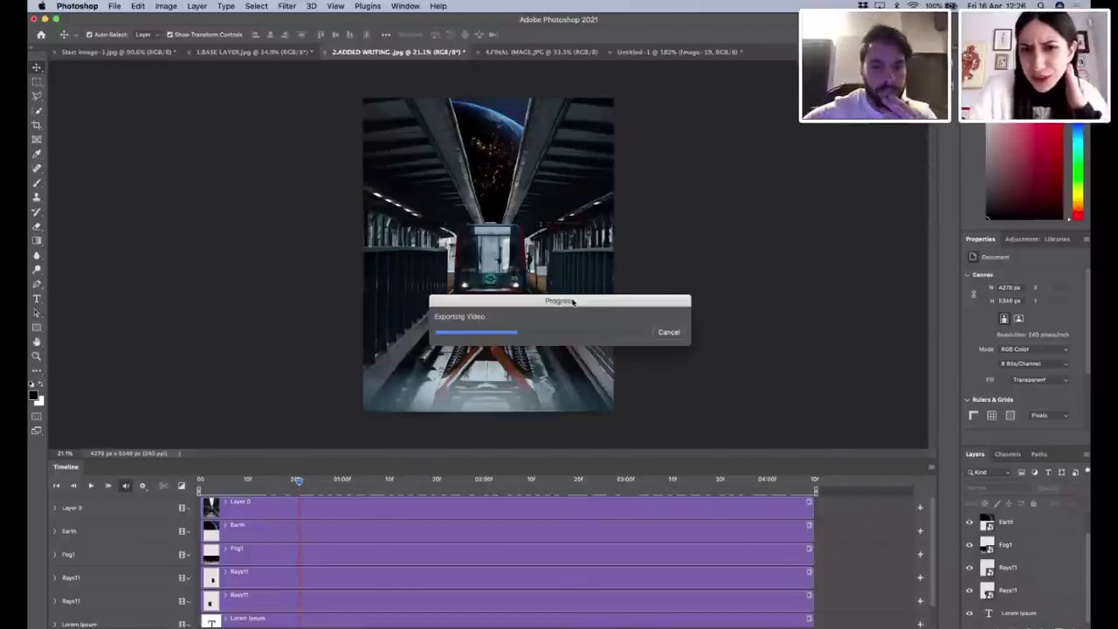
Move the export progress dialog aside, minimize Photoshop, and preview the exported "Final version .mp4" on the desktop.
left_click_drag(572, 300, 503, 228)
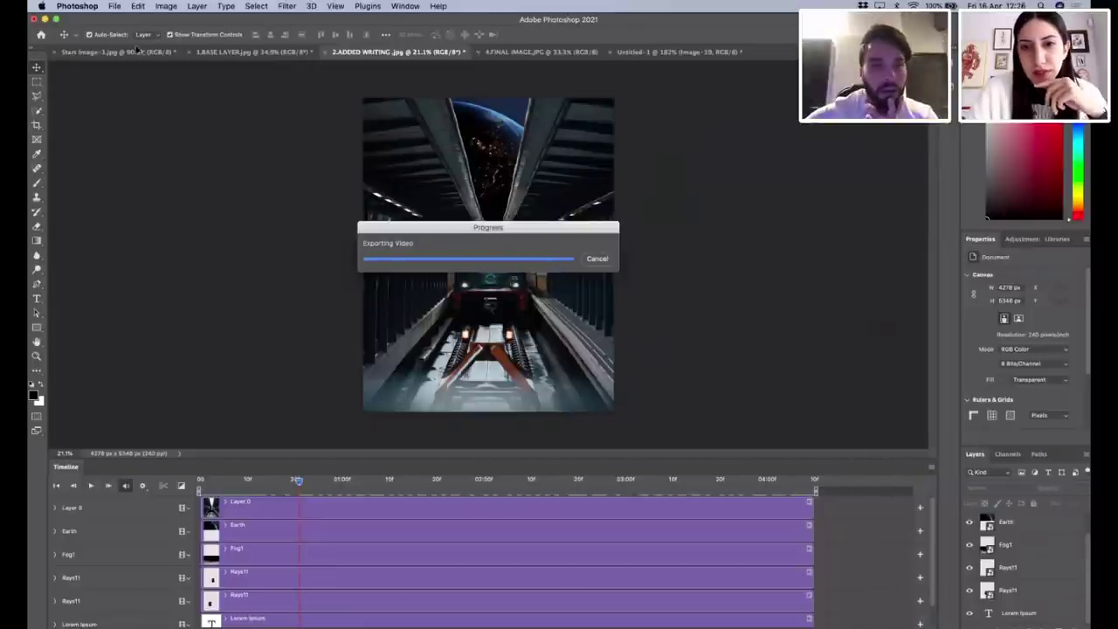
left_click(45, 18)
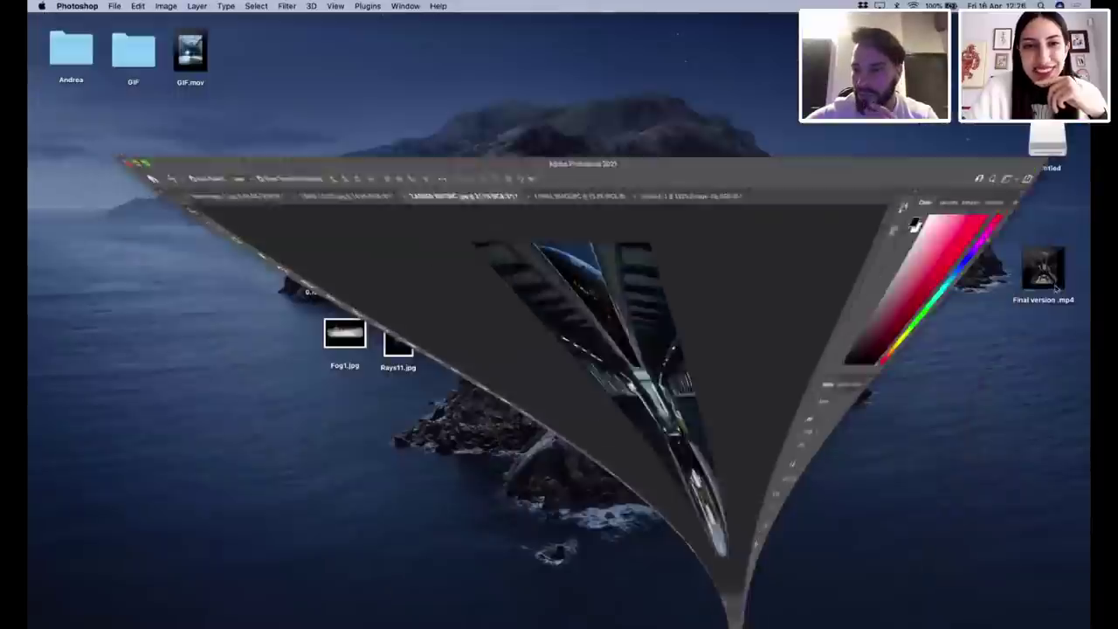
left_click(1059, 278)
key("space")
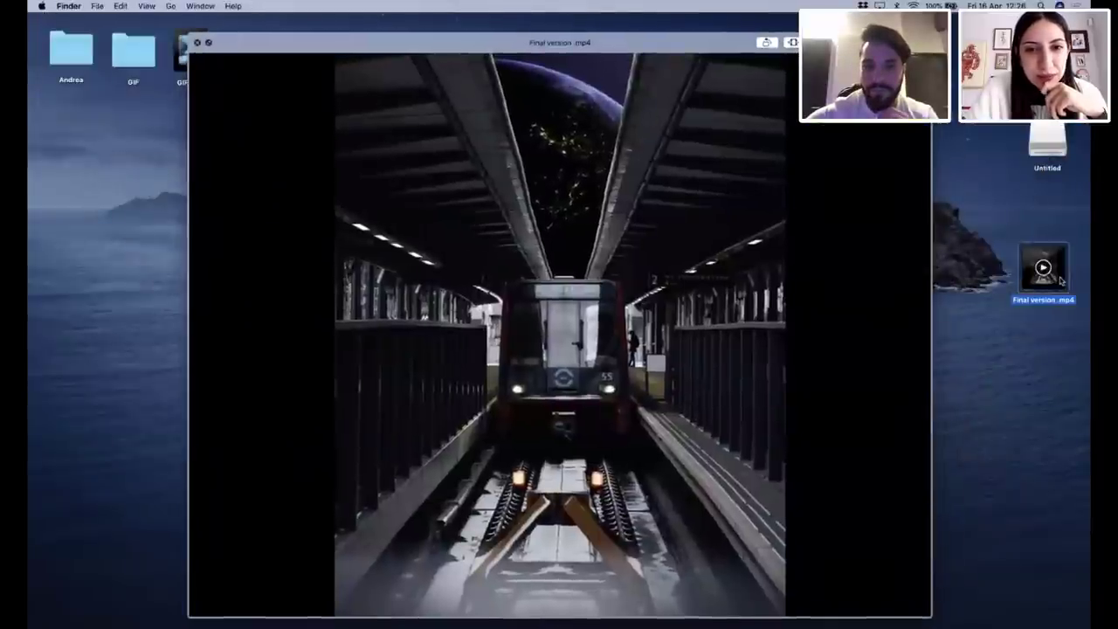
key("space")
Preview the reference video Final.mp4 on the desktop, and open it briefly in GoPro Player.
left_click(652, 339)
key("space")
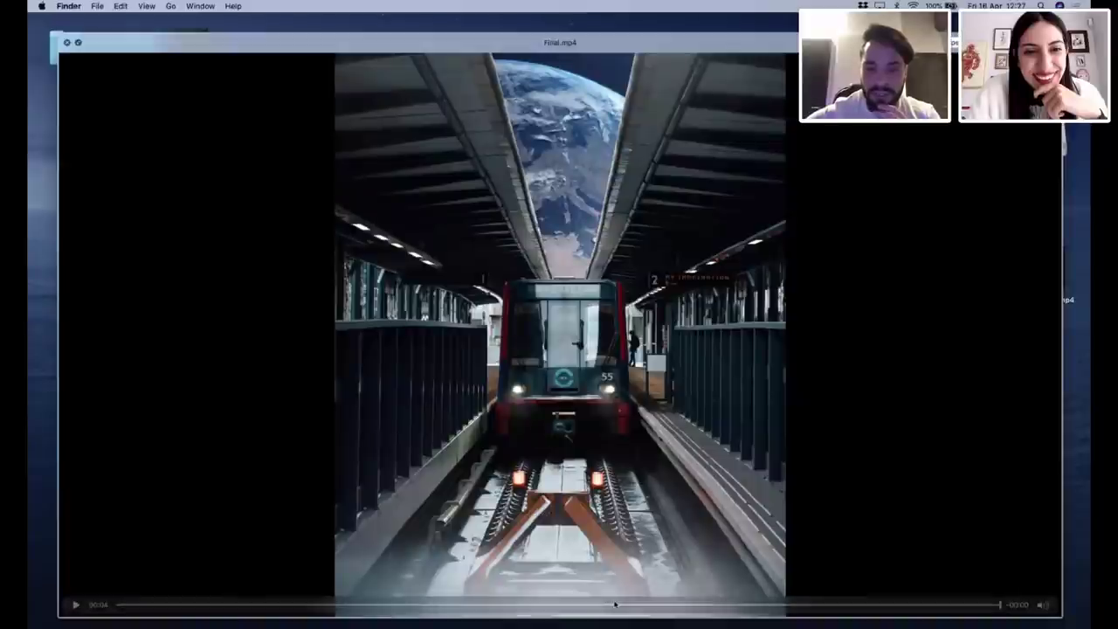
key("space")
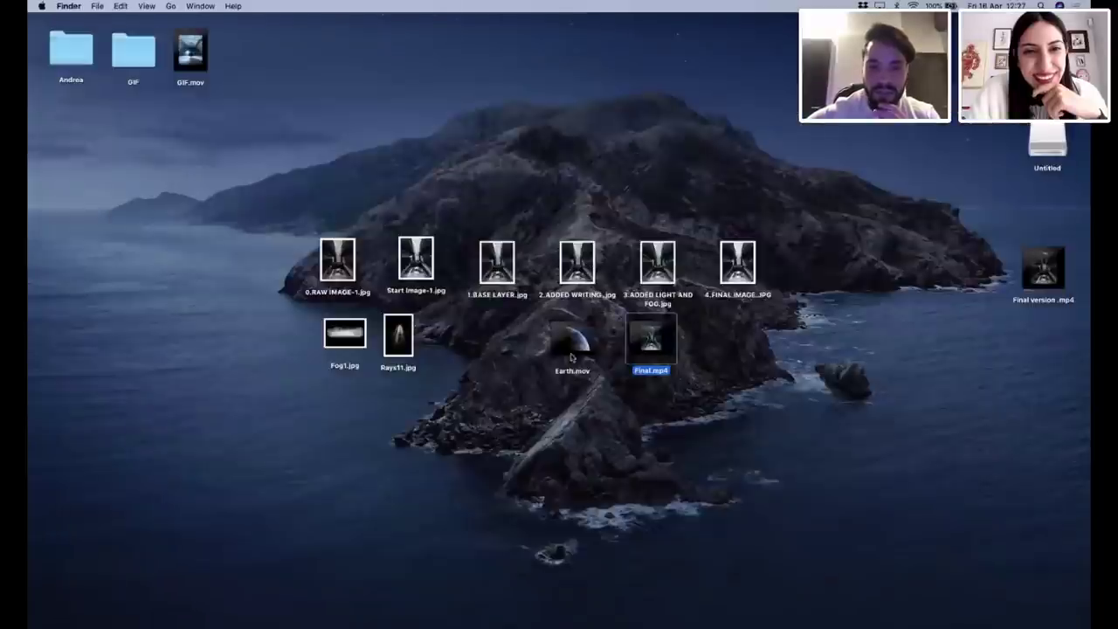
double_click(665, 340)
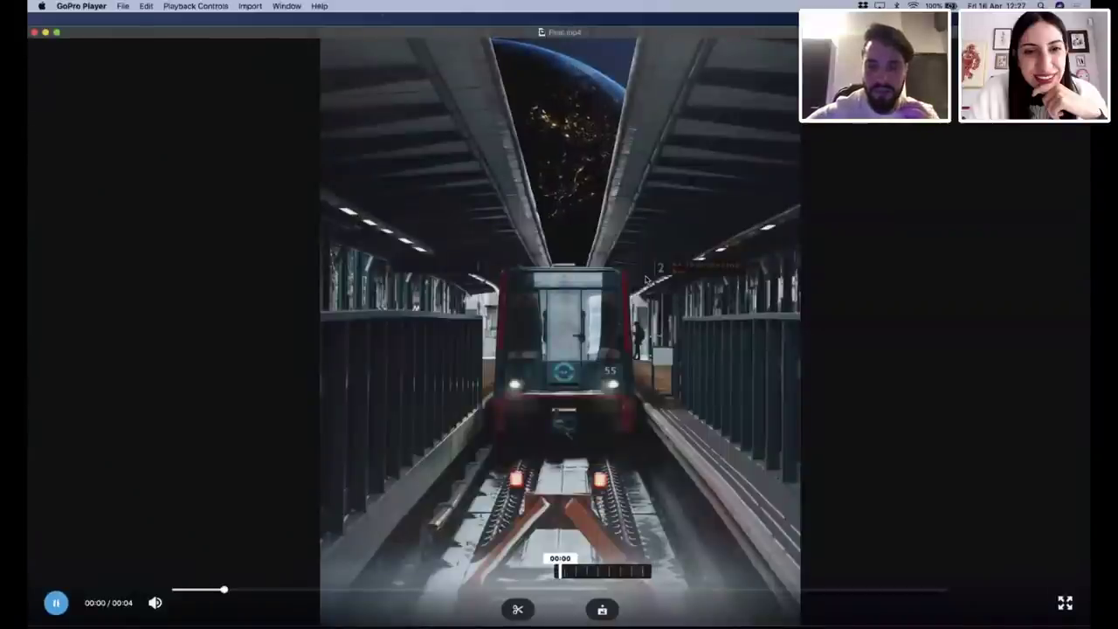
left_click(33, 33)
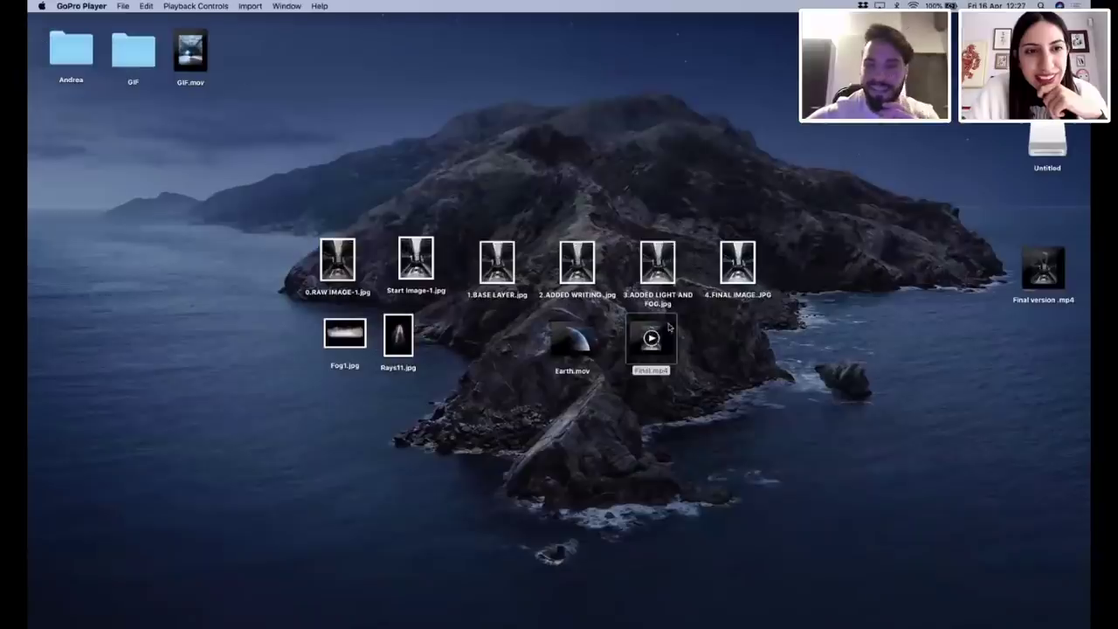
Open Final.mp4 with QuickTime Player, play the Earth animation, and scrub further through the video.
right_click(656, 337)
mouse_move(742, 352)
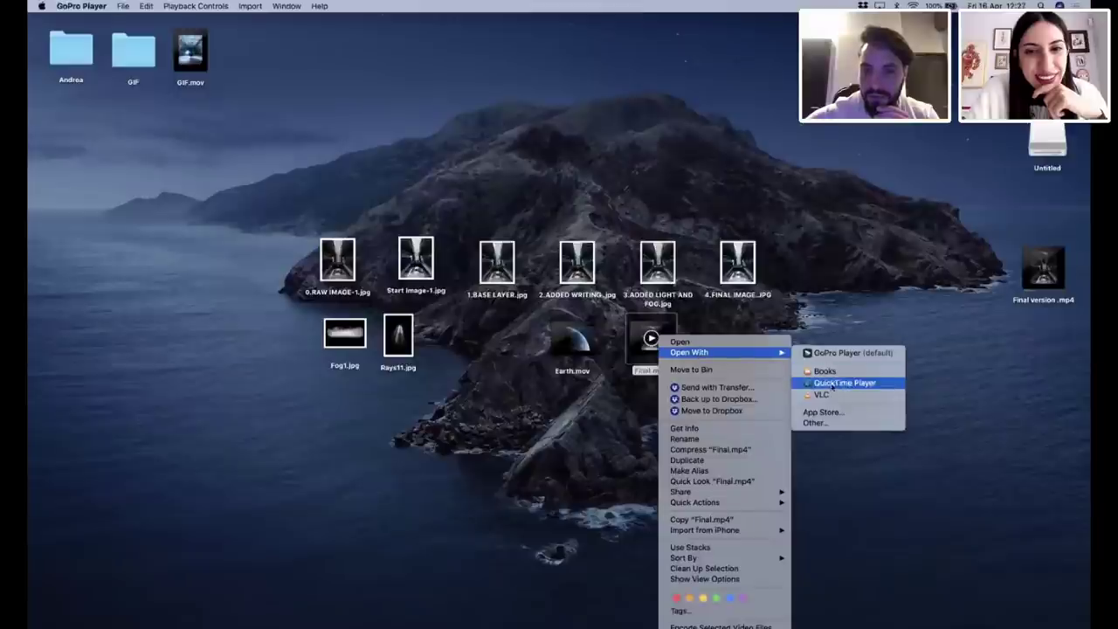
left_click(840, 383)
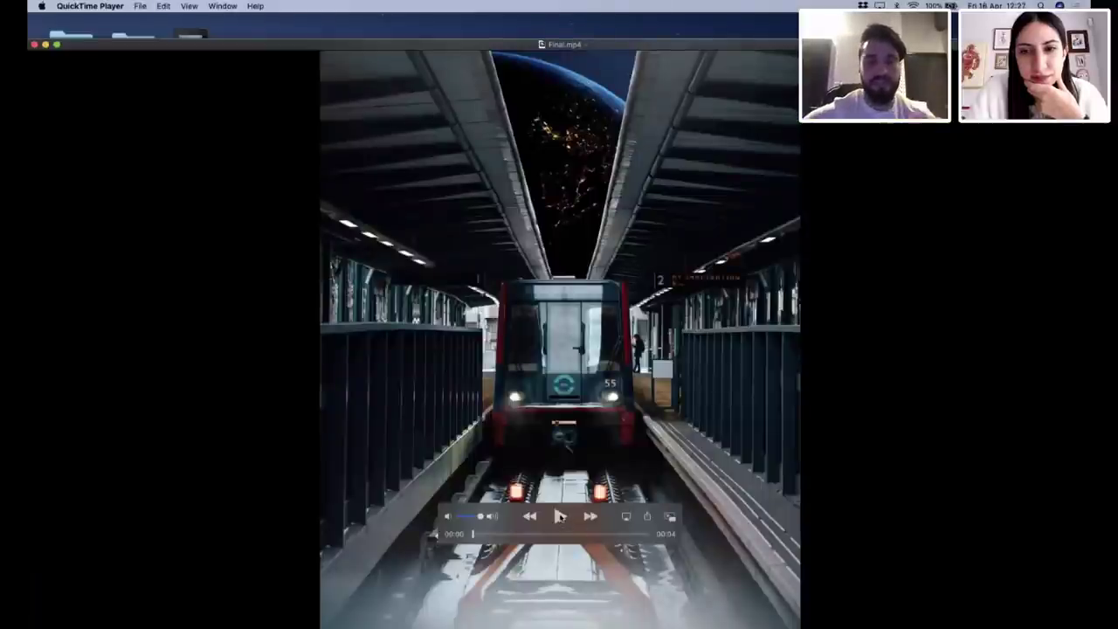
left_click(559, 516)
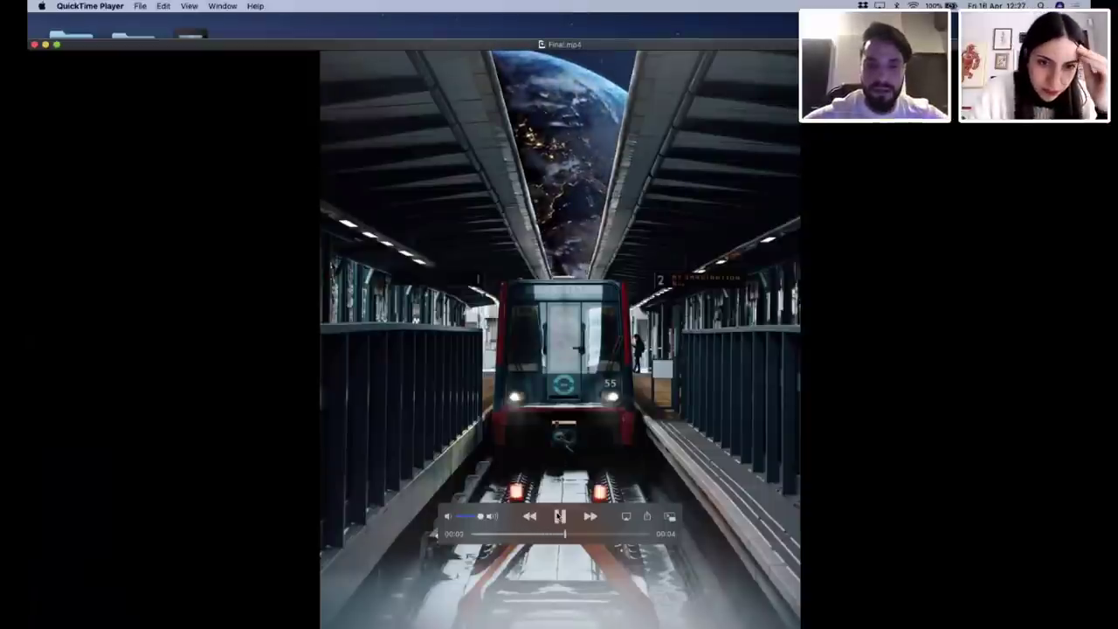
left_click(560, 516)
left_click_drag(567, 537, 609, 546)
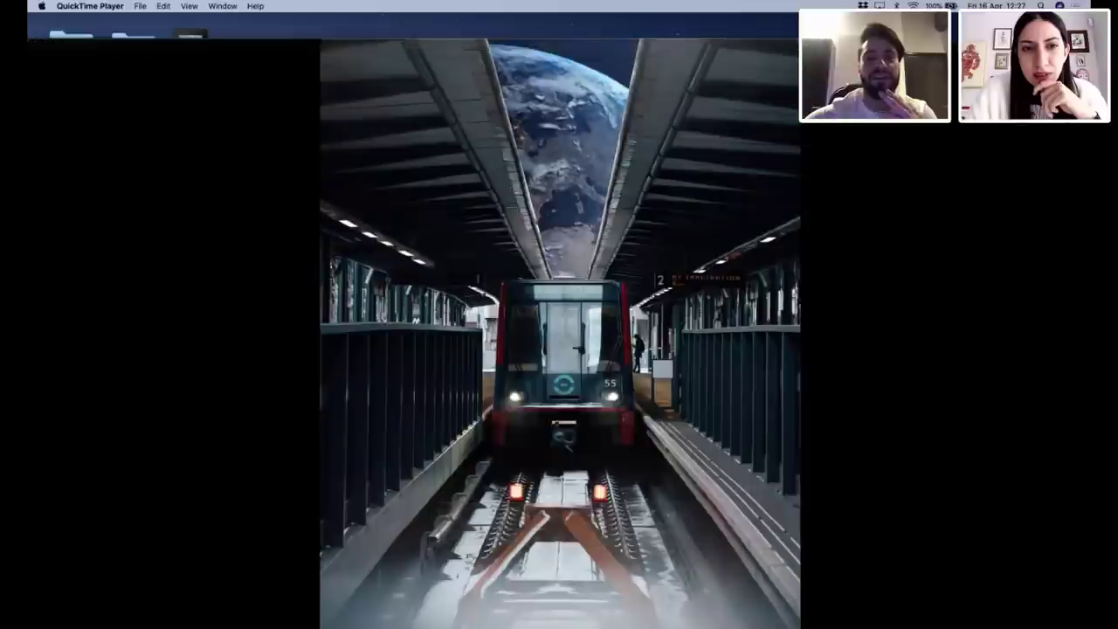
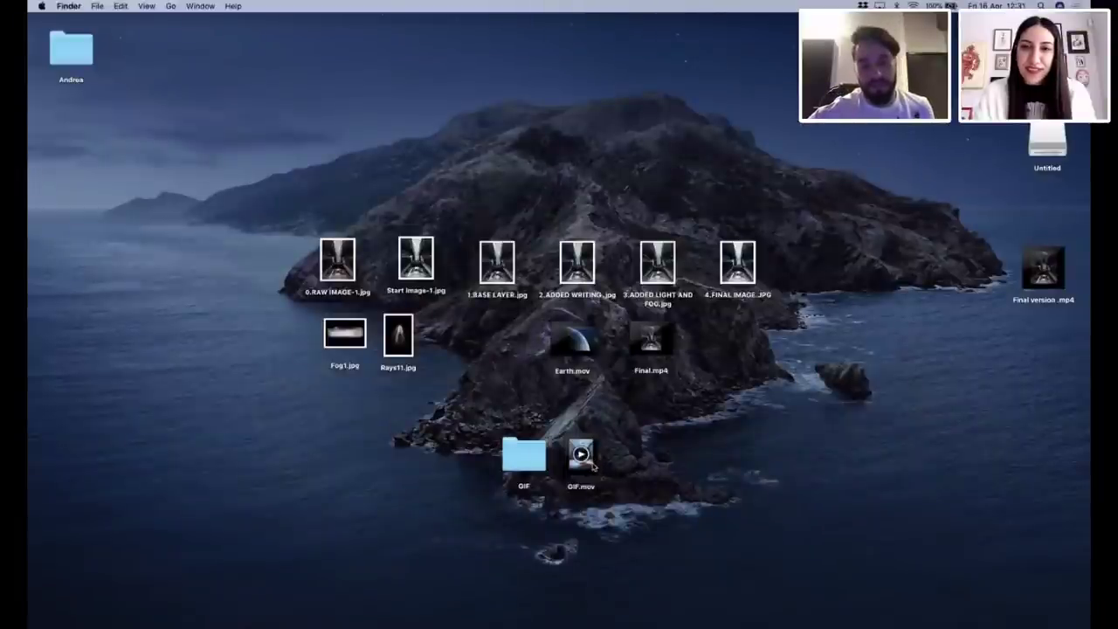
Preview GIF.mov on the desktop and scrub back to its beginning.
key("space")
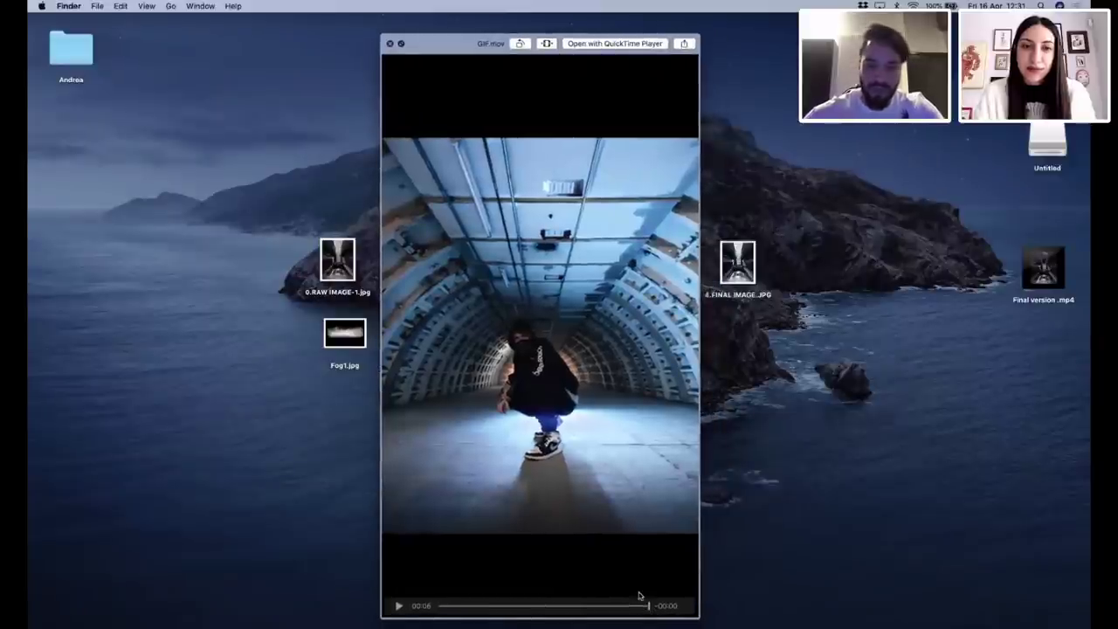
left_click_drag(649, 605, 453, 596)
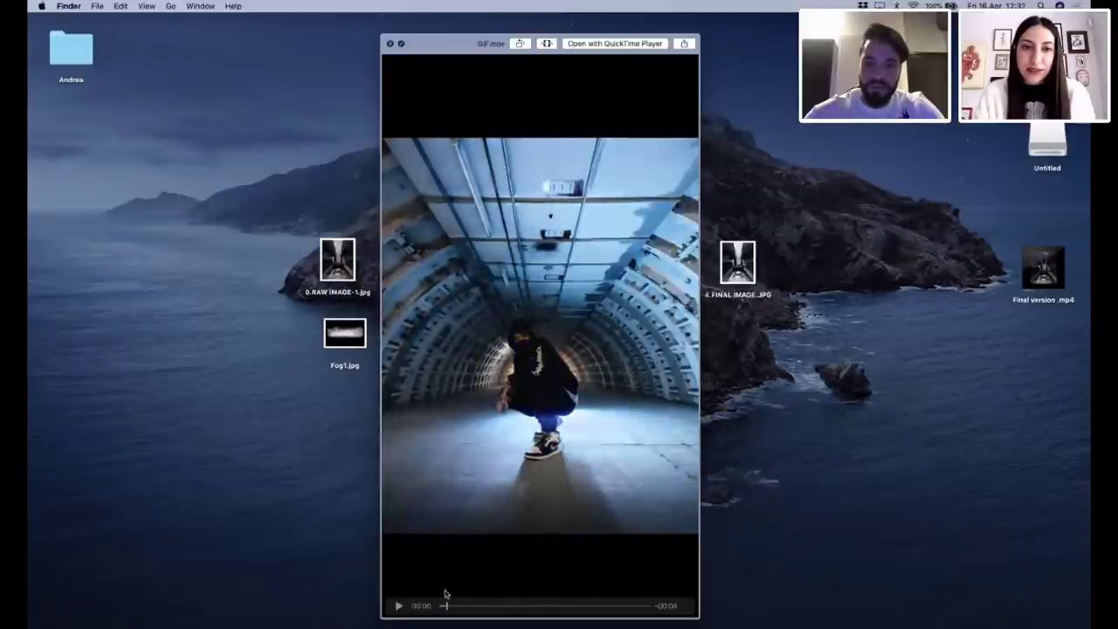
key("space")
Open the GIF folder, select the rrr ARW files, and send them to Lightroom Classic for import.
left_click(524, 462)
double_click(524, 462)
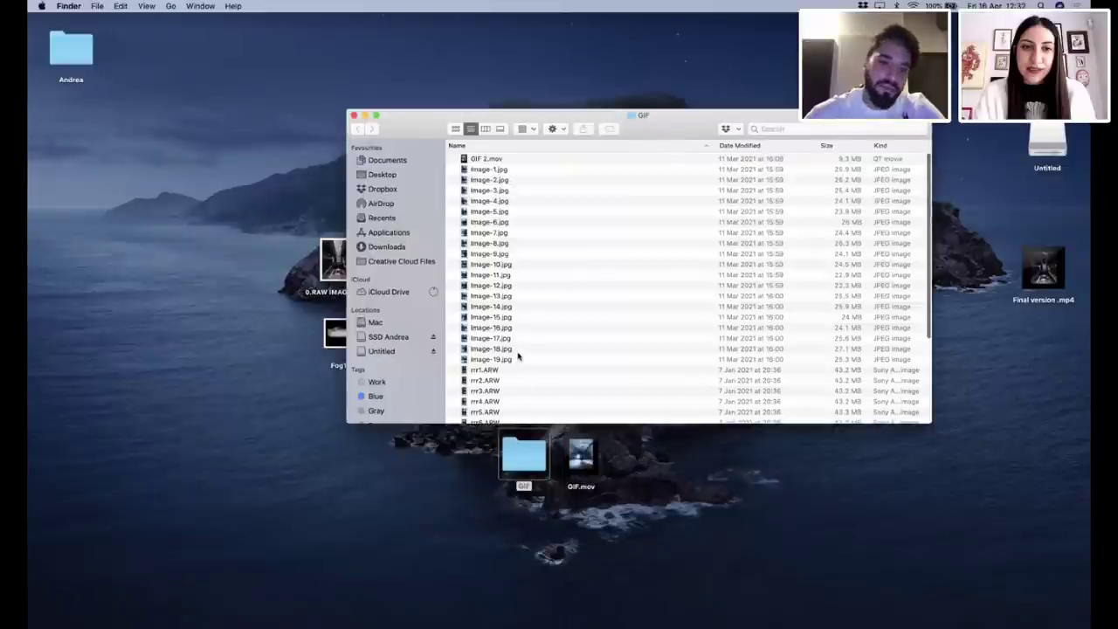
scroll(524, 319, "down", 5)
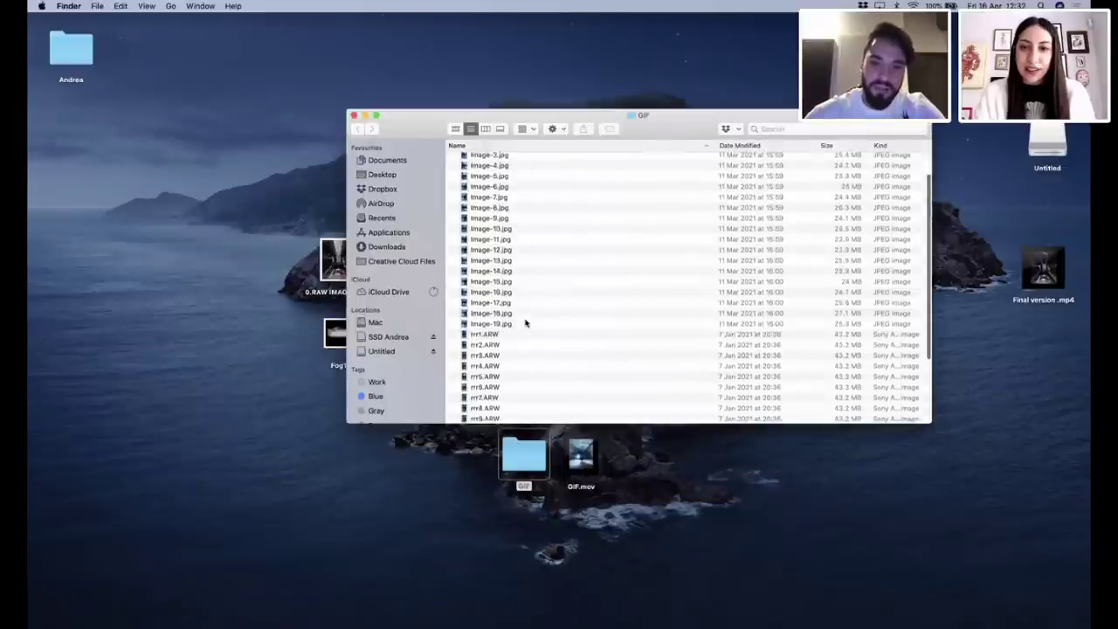
scroll(524, 315, "down", 1)
left_click_drag(460, 229, 623, 618)
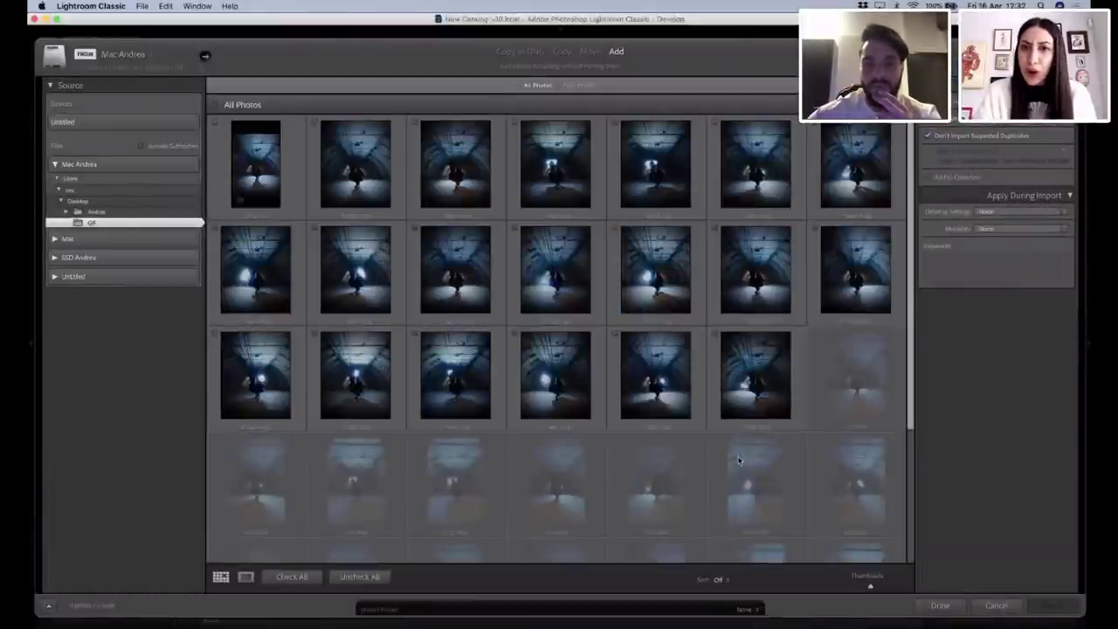
Mark the first tunnel JPEG for import, select the six JPEGs in the third row, and inspect one enlarged.
left_click(315, 127)
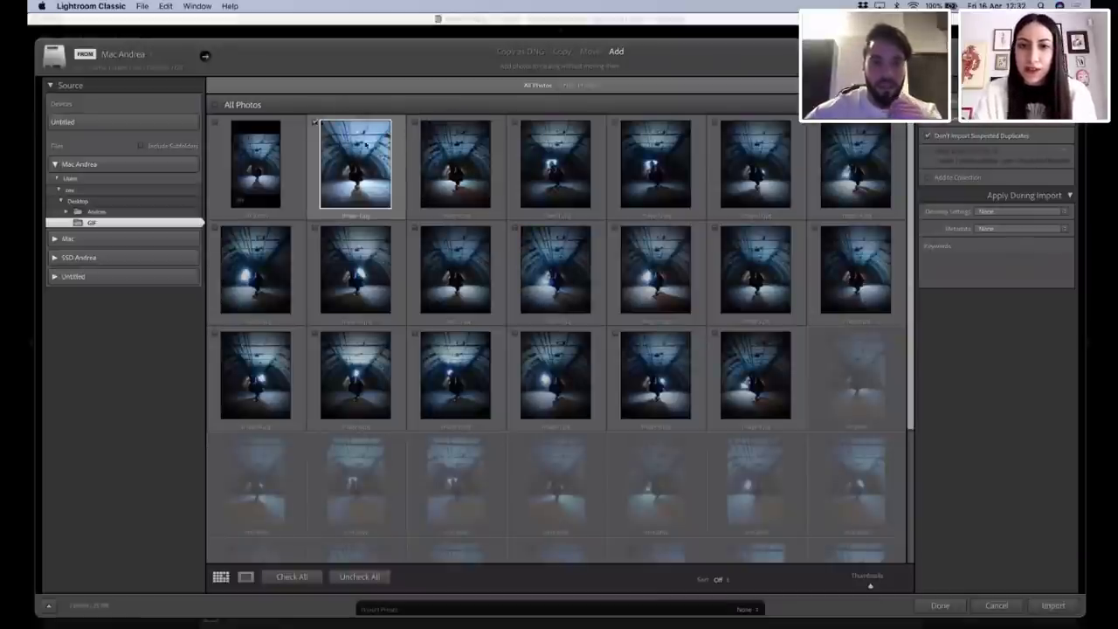
left_click(747, 380)
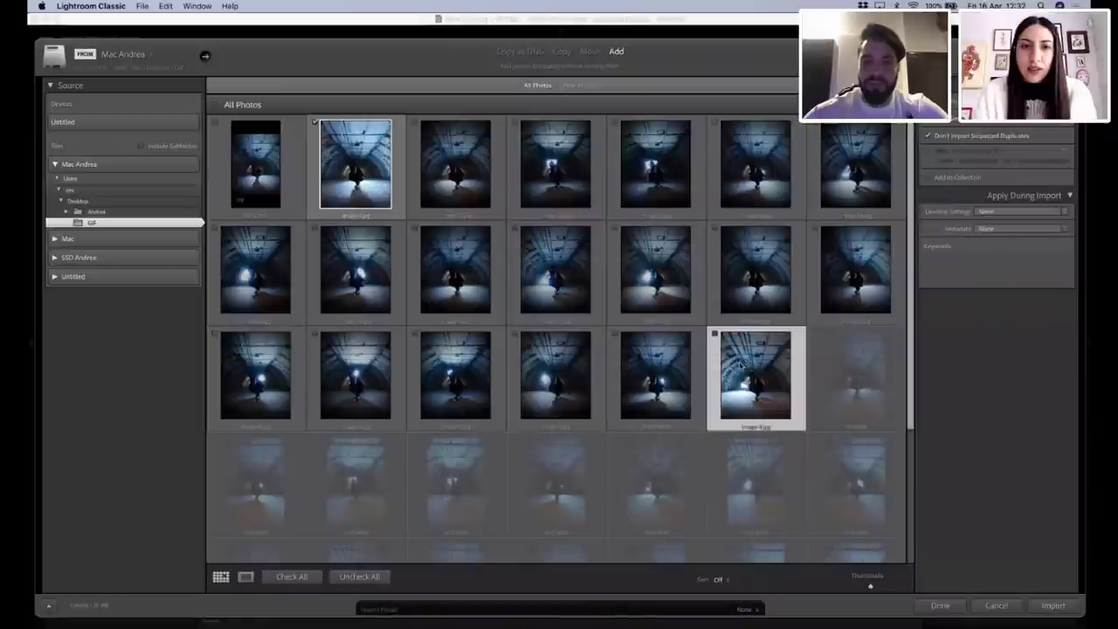
left_click(665, 384, "shift")
left_click(550, 377, "shift")
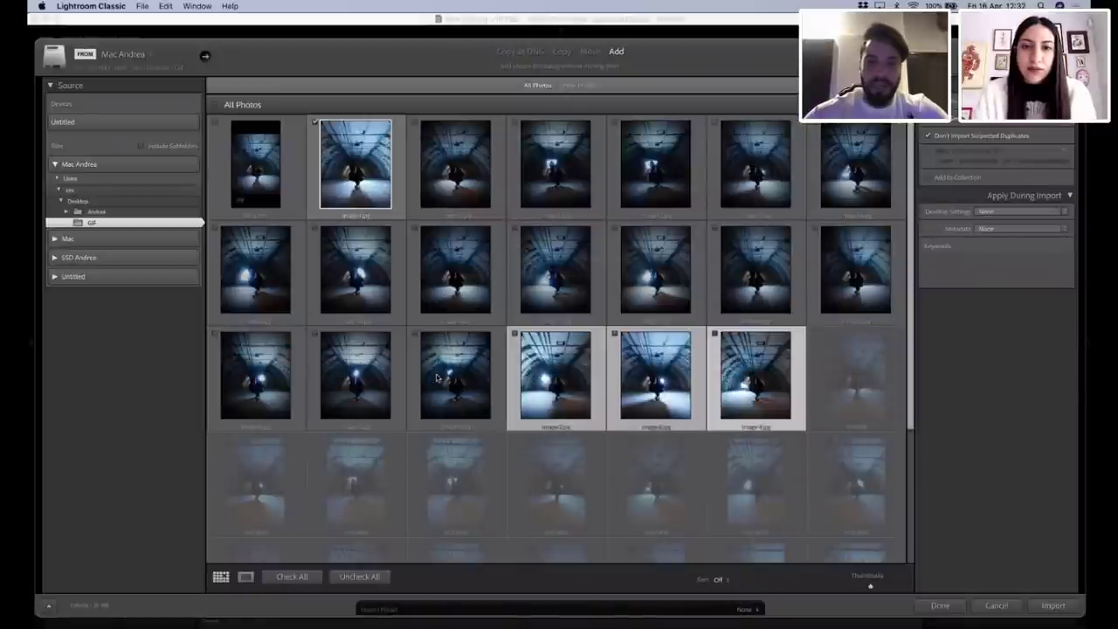
left_click(439, 379, "shift")
left_click(330, 377, "shift")
left_click(255, 377, "shift")
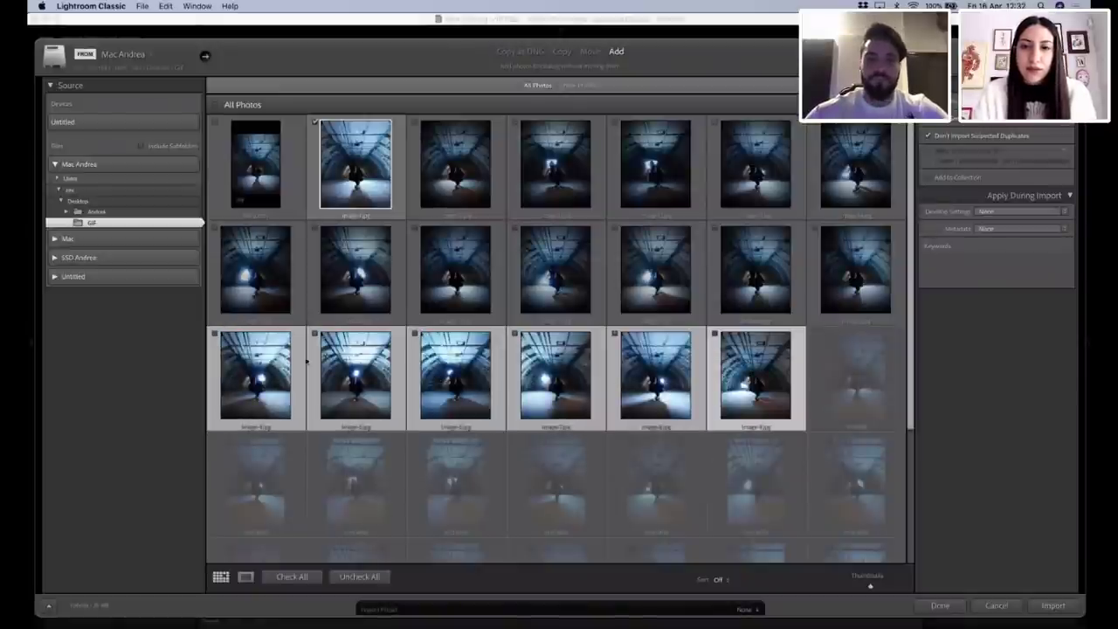
left_click(245, 577)
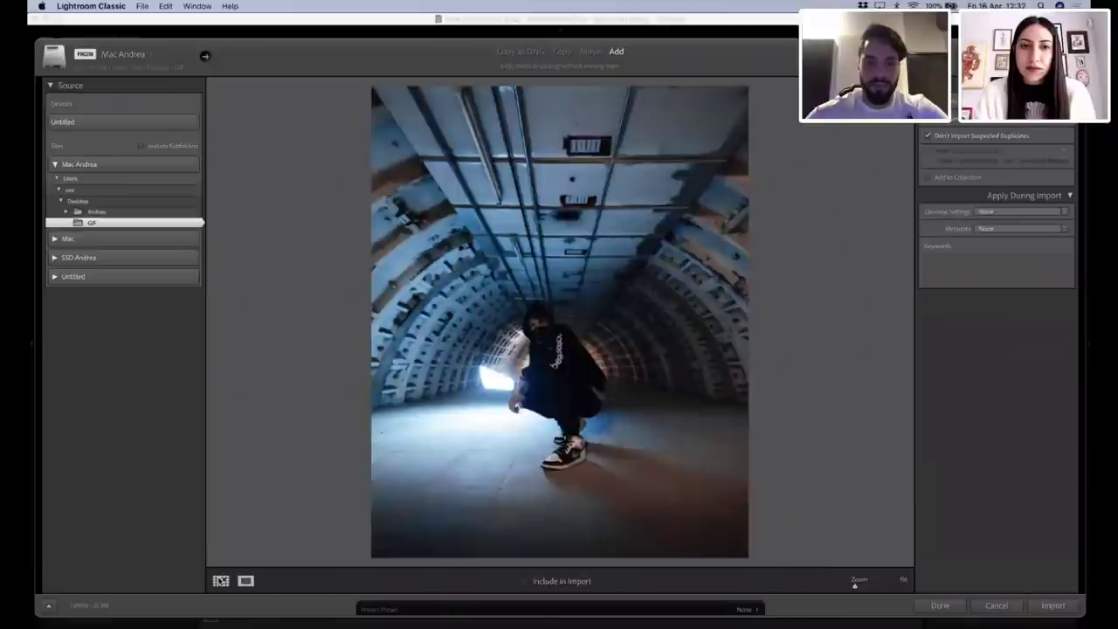
double_click(435, 526)
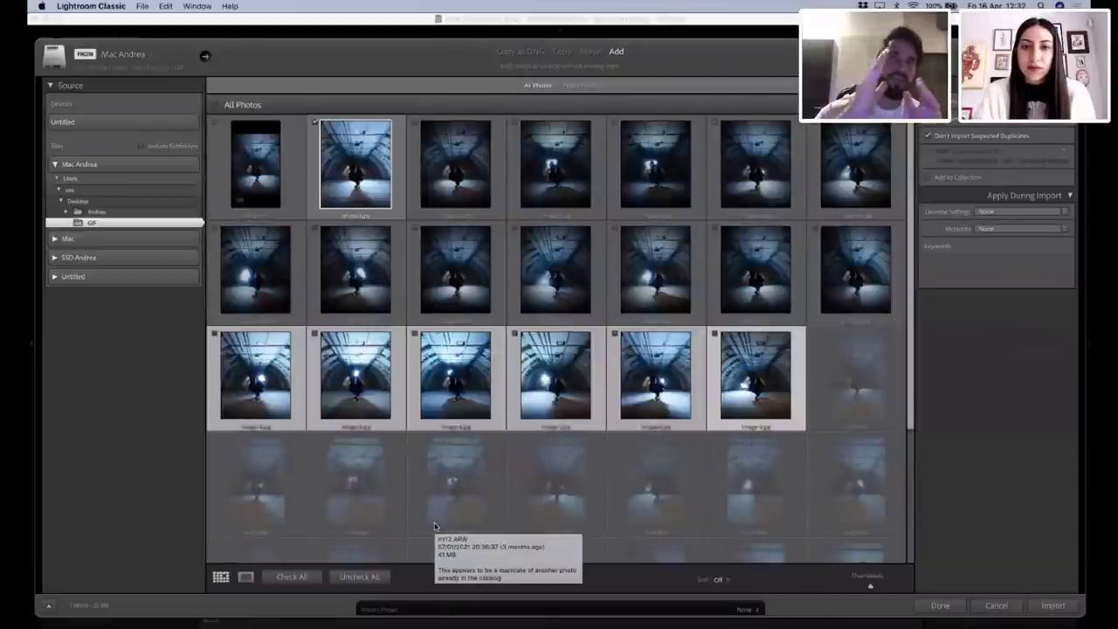
Extend the selection to the remaining tunnel JPEGs in the first two rows and mark all selected photos for import.
left_click(854, 273, "shift")
left_click(755, 274, "shift")
left_click(657, 276, "shift")
left_click(533, 278, "shift")
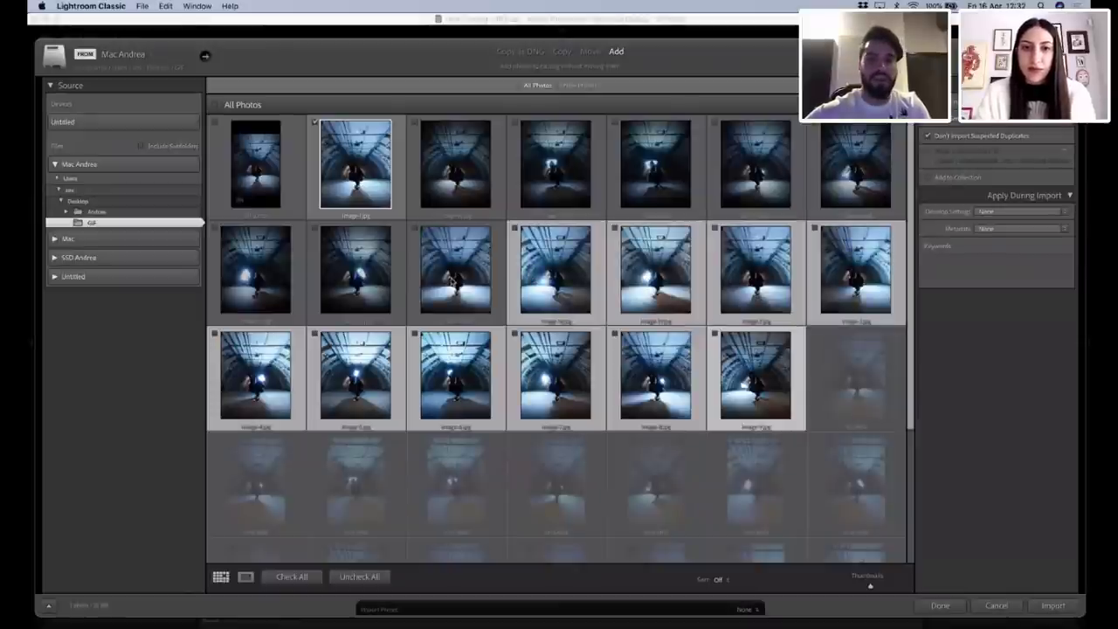
left_click(453, 281, "shift")
left_click(356, 283, "shift")
left_click(255, 284, "shift")
left_click(852, 175, "shift")
left_click(753, 175, "shift")
left_click(654, 175, "shift")
left_click(555, 175, "shift")
left_click(467, 174, "shift")
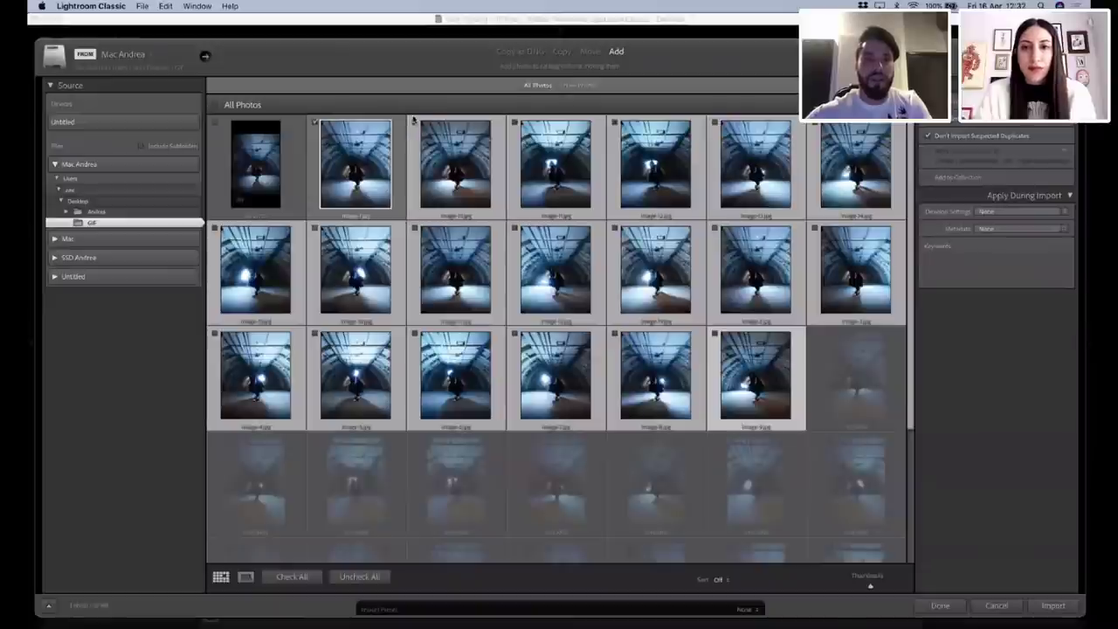
left_click(414, 123)
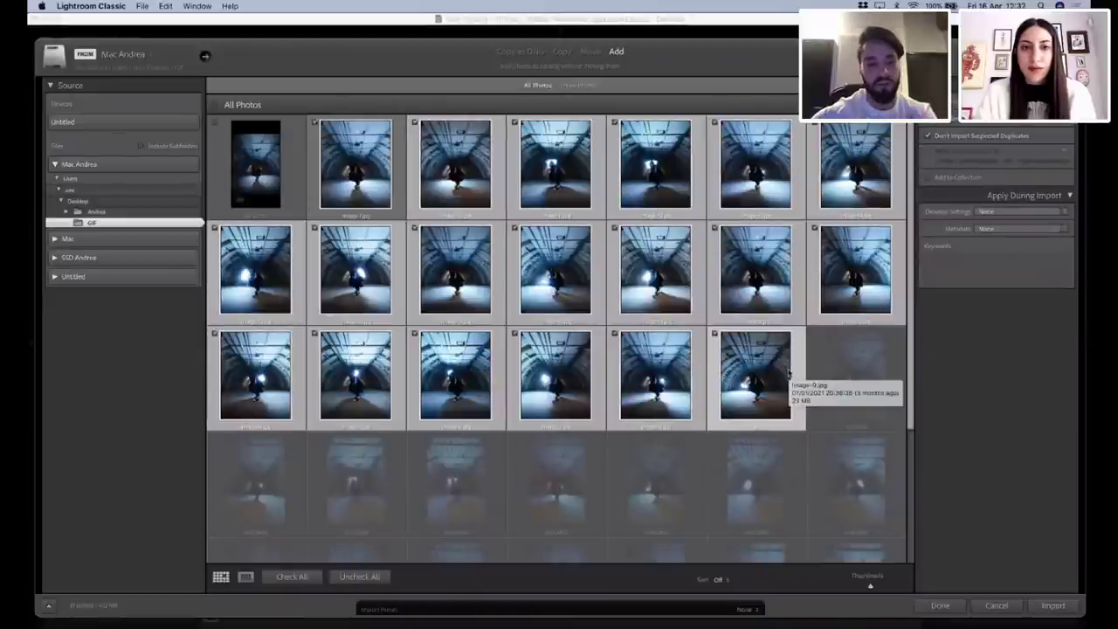
Import the marked tunnel photos, open the first one in the Develop module, and dismiss the Smart Previews notice.
left_click(1053, 605)
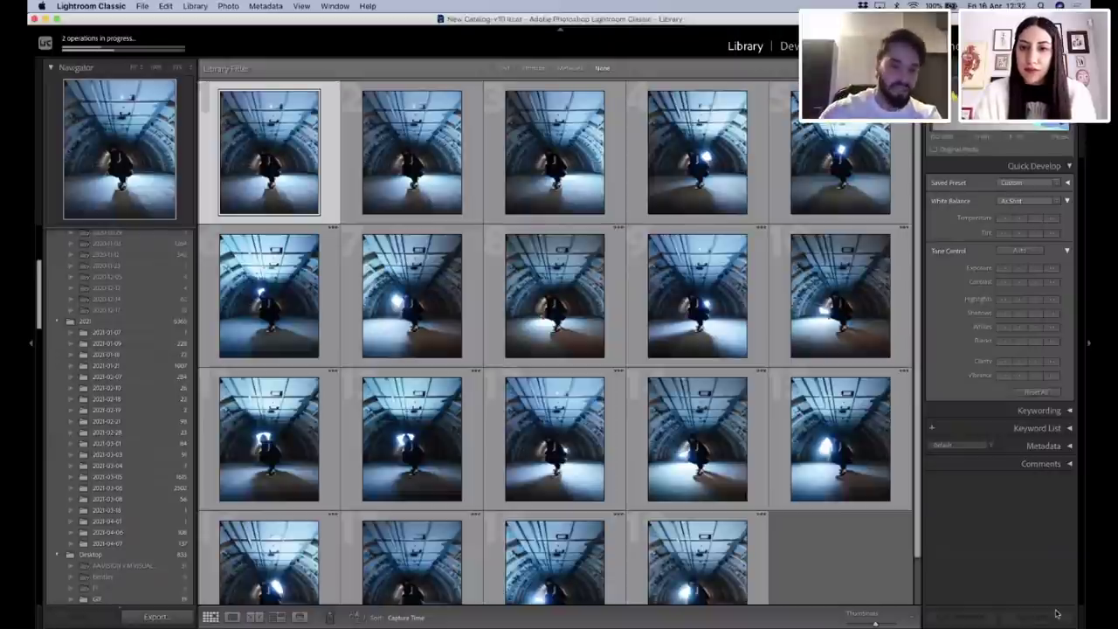
left_click(788, 48)
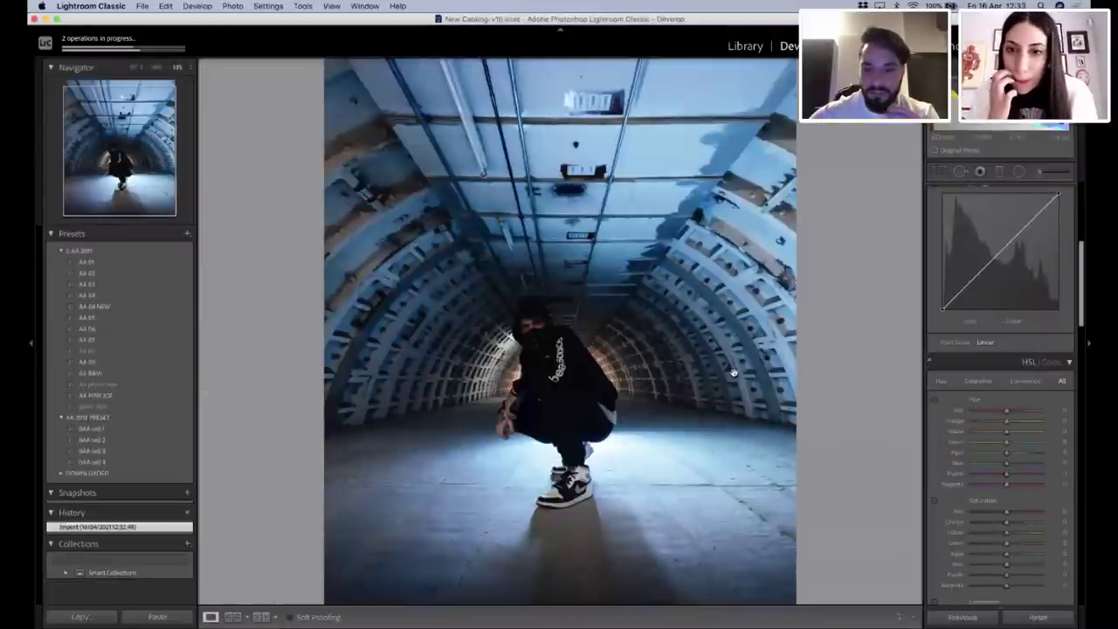
key("ctrl+Up")
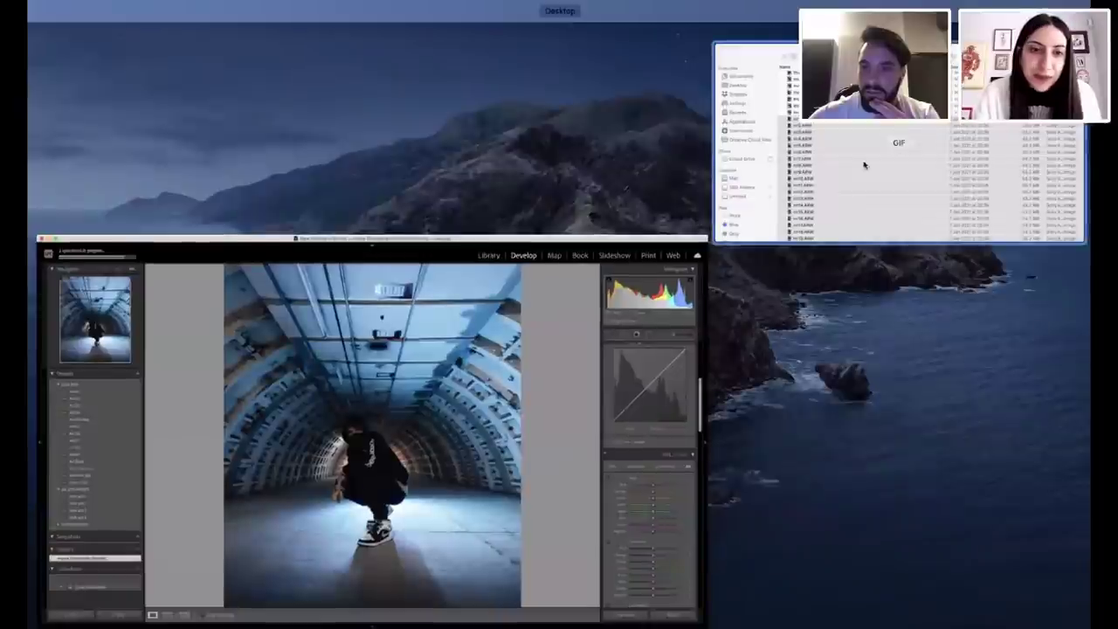
left_click(175, 379)
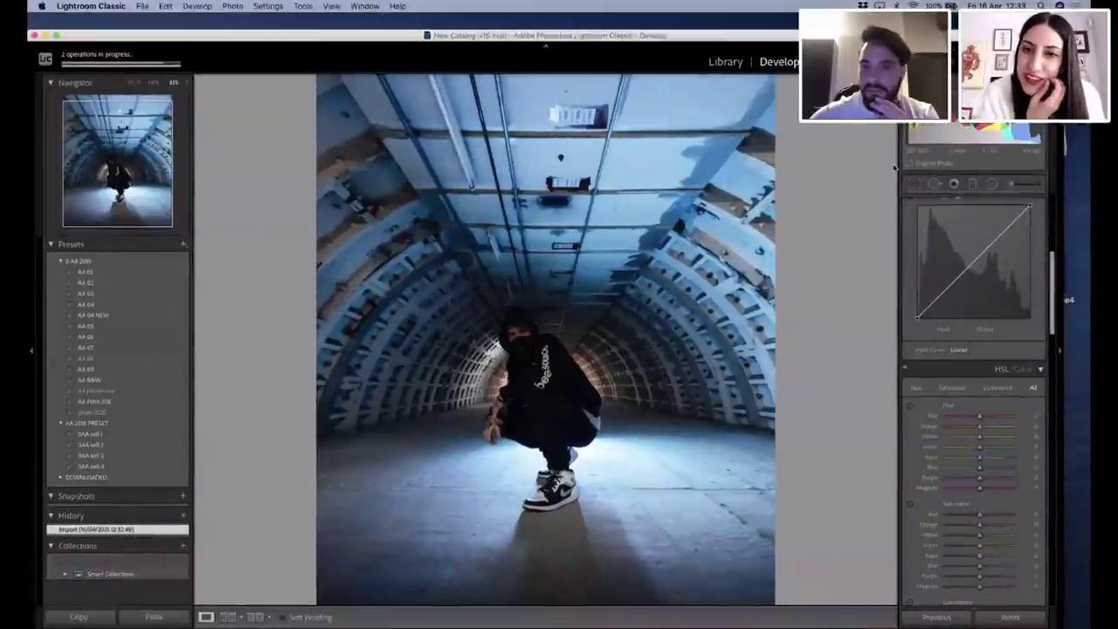
key("ctrl+Up")
left_click(667, 215)
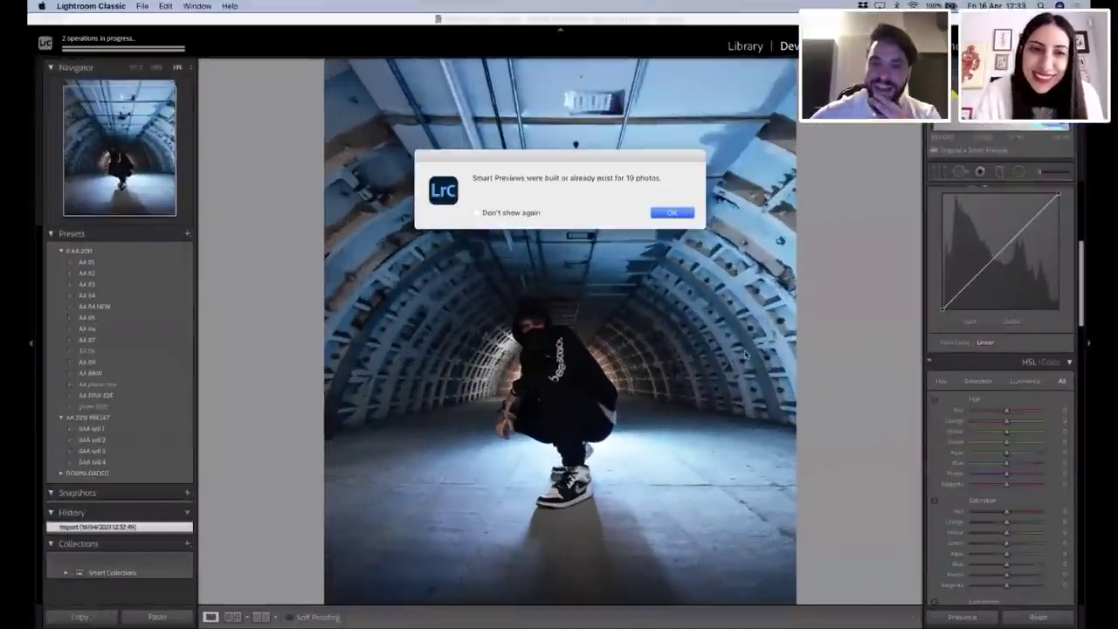
left_click(671, 213)
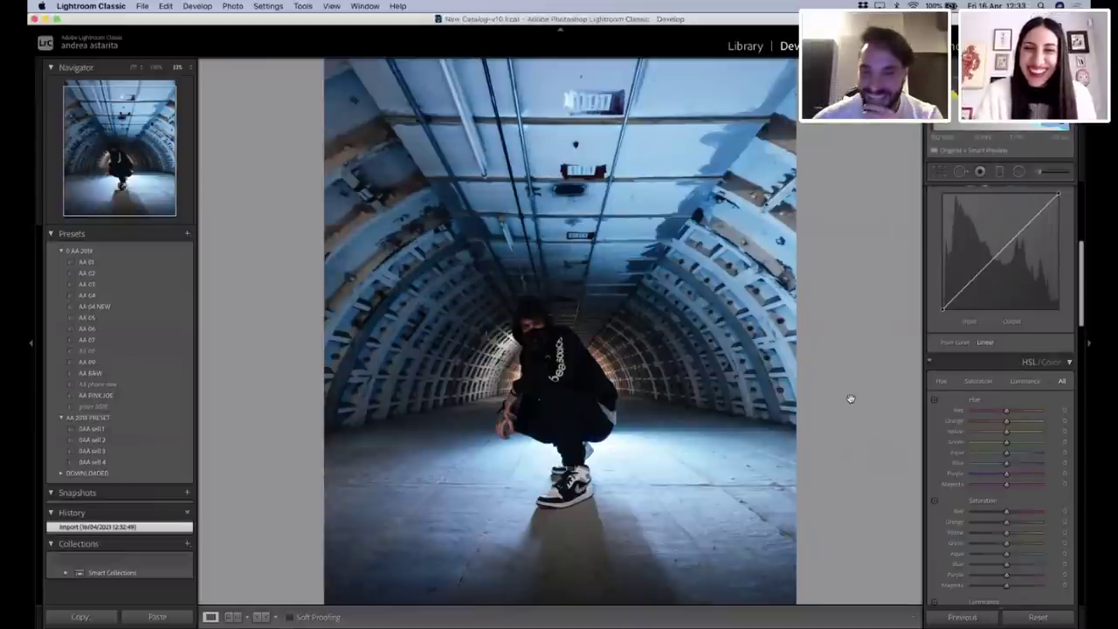
Look at the ARW files in the GIF folder window and return to Lightroom Classic.
key("ctrl+Up")
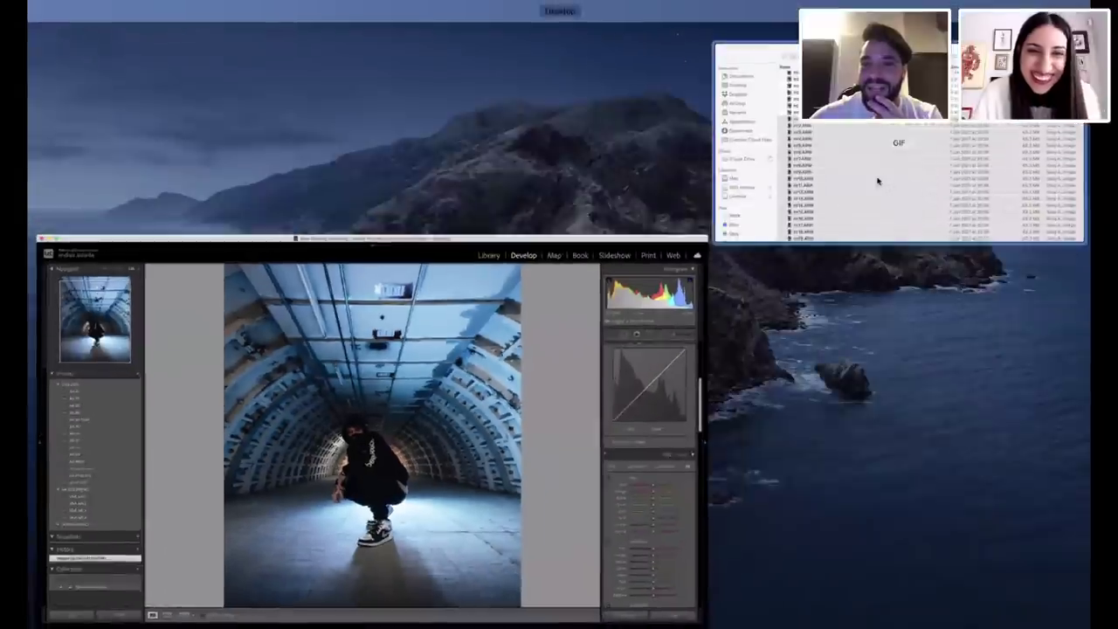
left_click(894, 143)
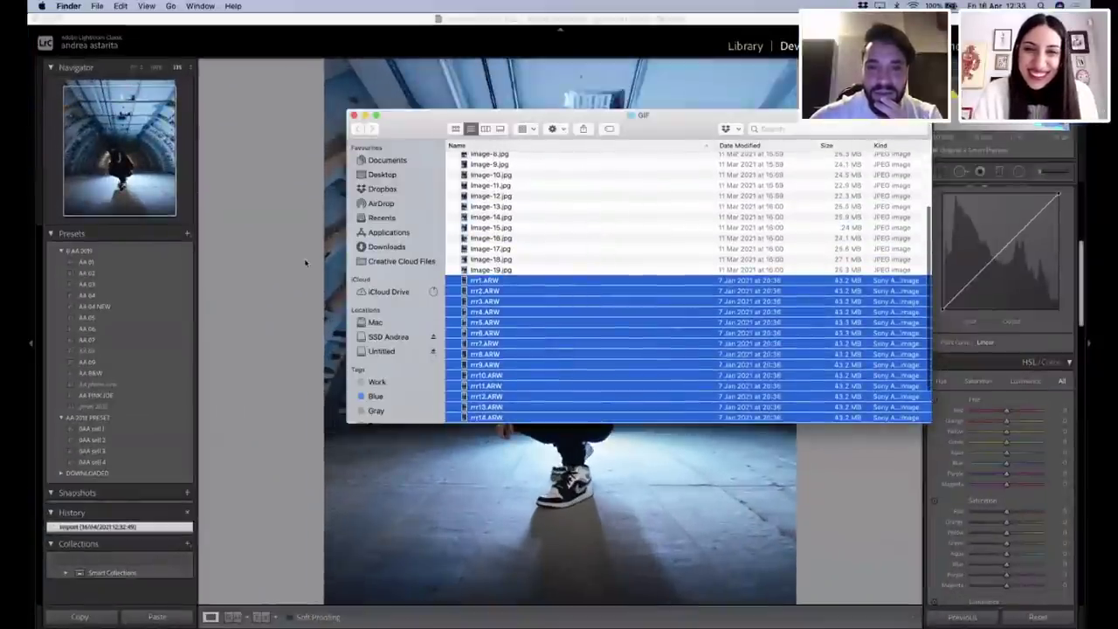
left_click(307, 259)
Set the tunnel photo's Exposure to +0.85 and Highlights to -40 in the Basic adjustments.
scroll(1004, 302, "up", 5)
mouse_move(1004, 302)
left_mouse_down()
mouse_move(989, 334)
mouse_move(1009, 305)
left_mouse_up()
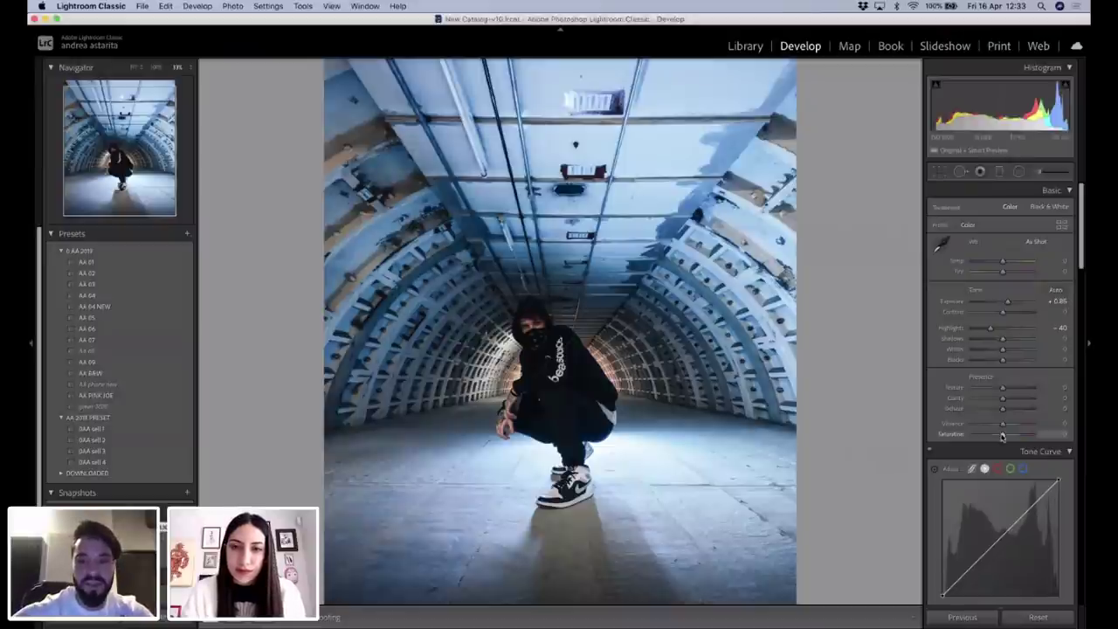
Strengthen the Blue saturation and set the Blue hue to +10 in the tunnel photo's HSL adjustments.
scroll(1002, 436, "down", 10)
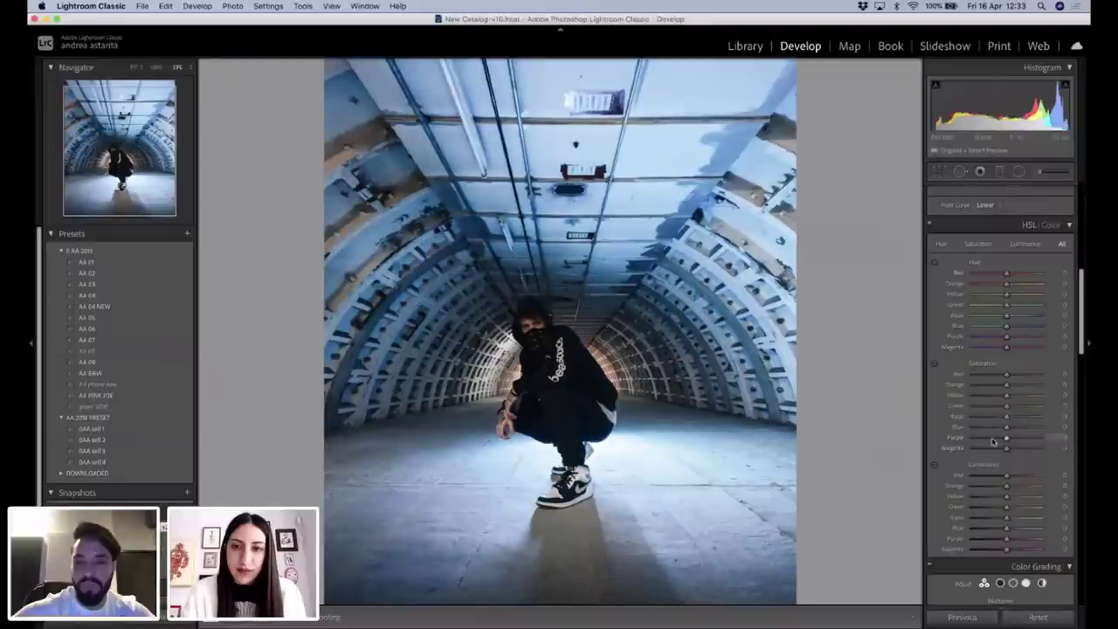
left_click_drag(1006, 428, 1023, 428)
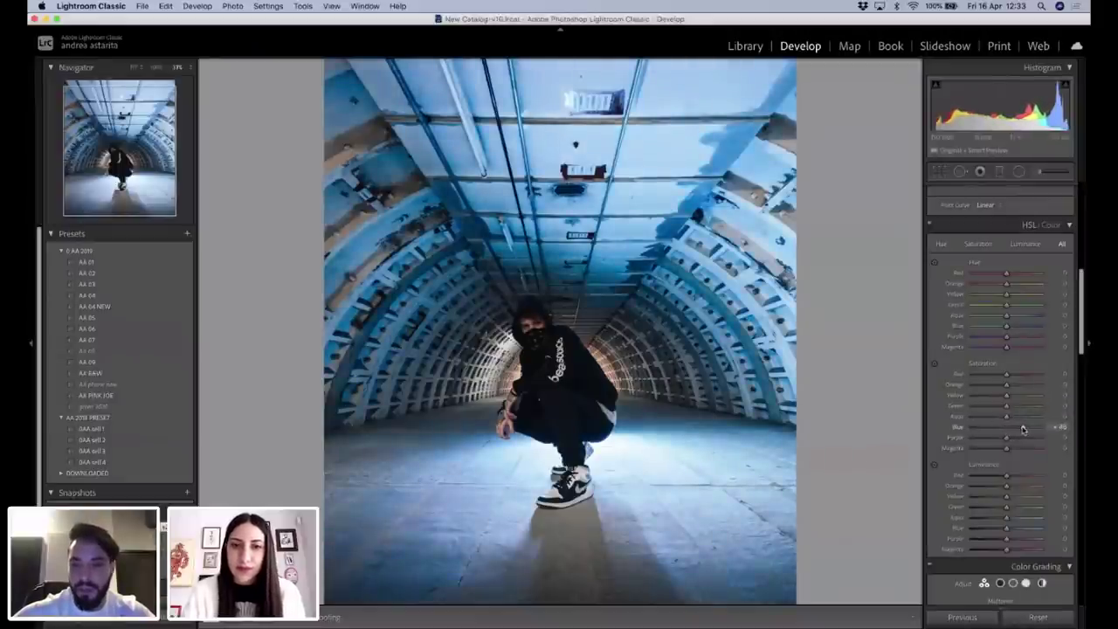
left_click_drag(1005, 326, 1009, 326)
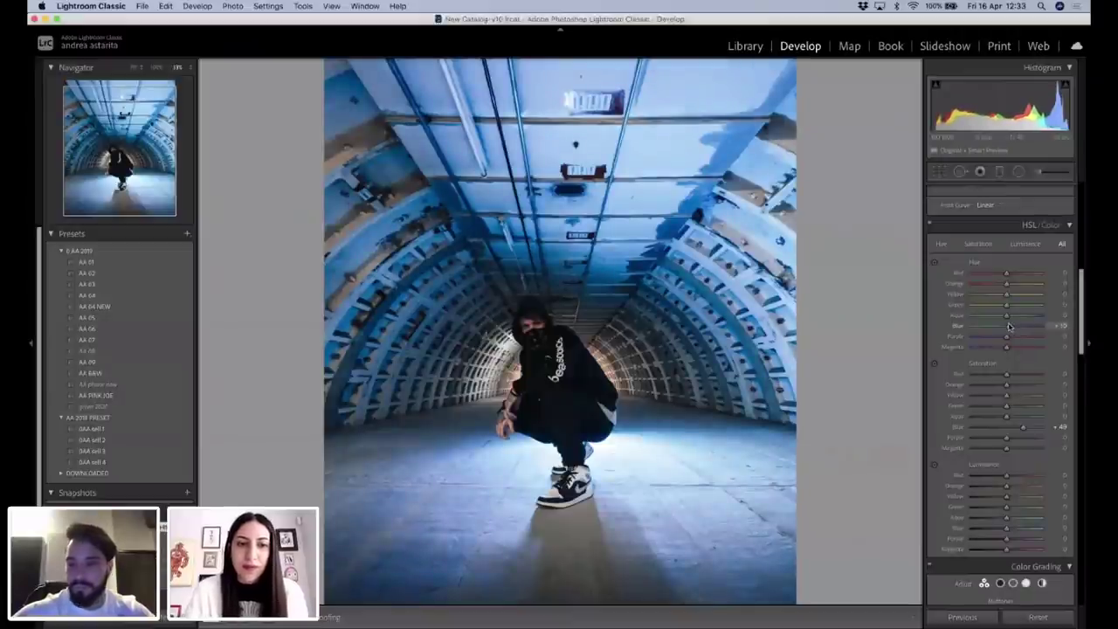
Try a warmer white balance of +29 on the tunnel photo, and set its Temp to -3.
scroll(939, 363, "up", 10)
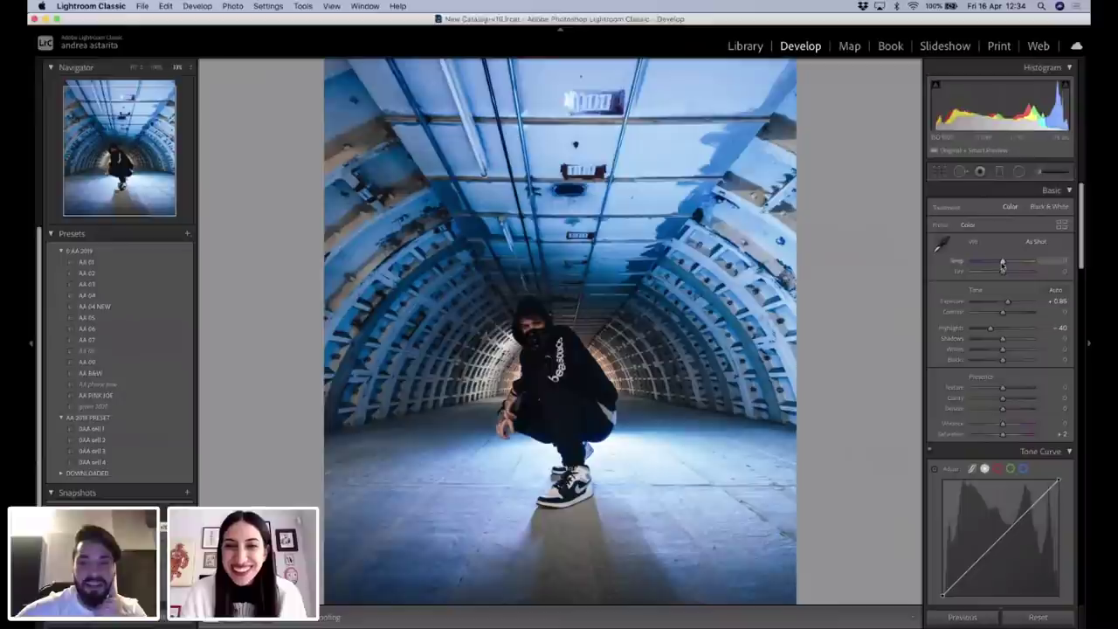
left_click_drag(1001, 265, 1002, 265)
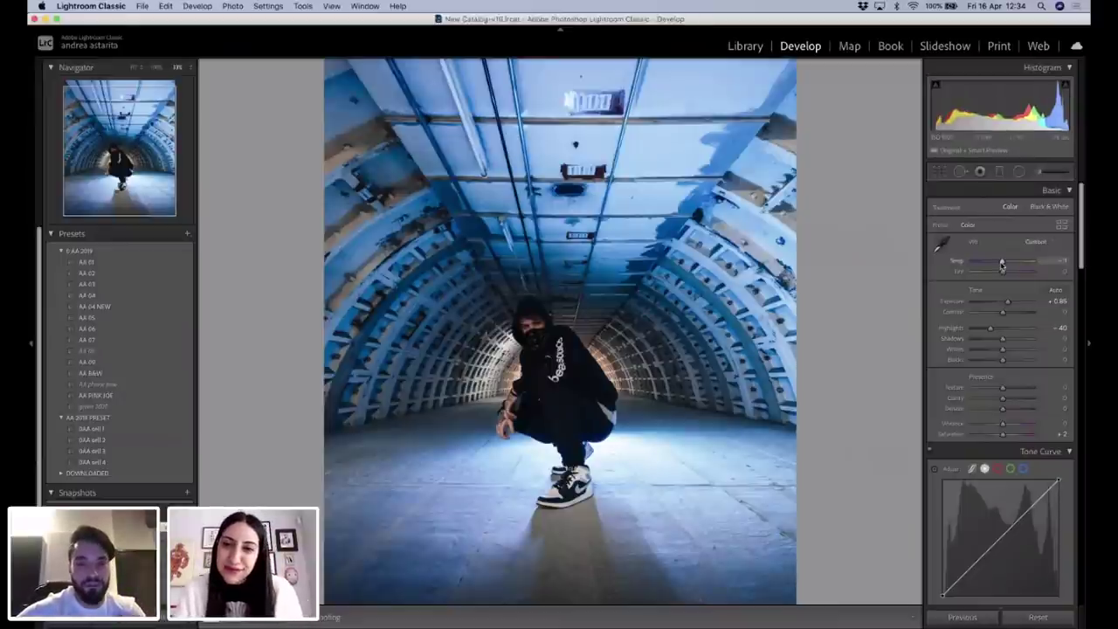
left_click_drag(1002, 266, 1010, 263)
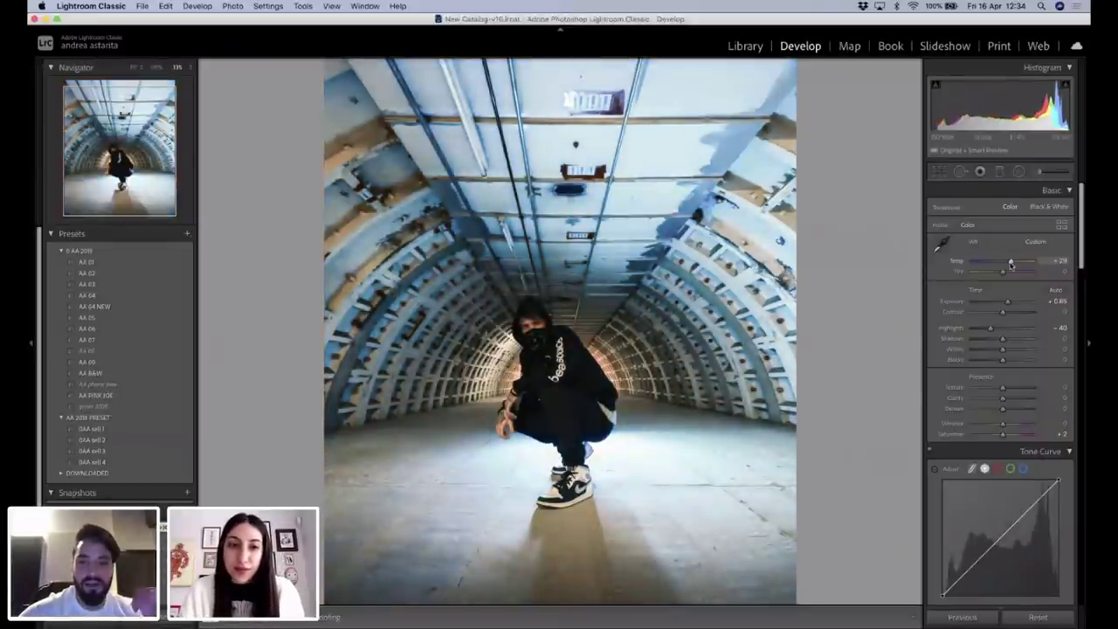
left_click_drag(1010, 265, 1002, 266)
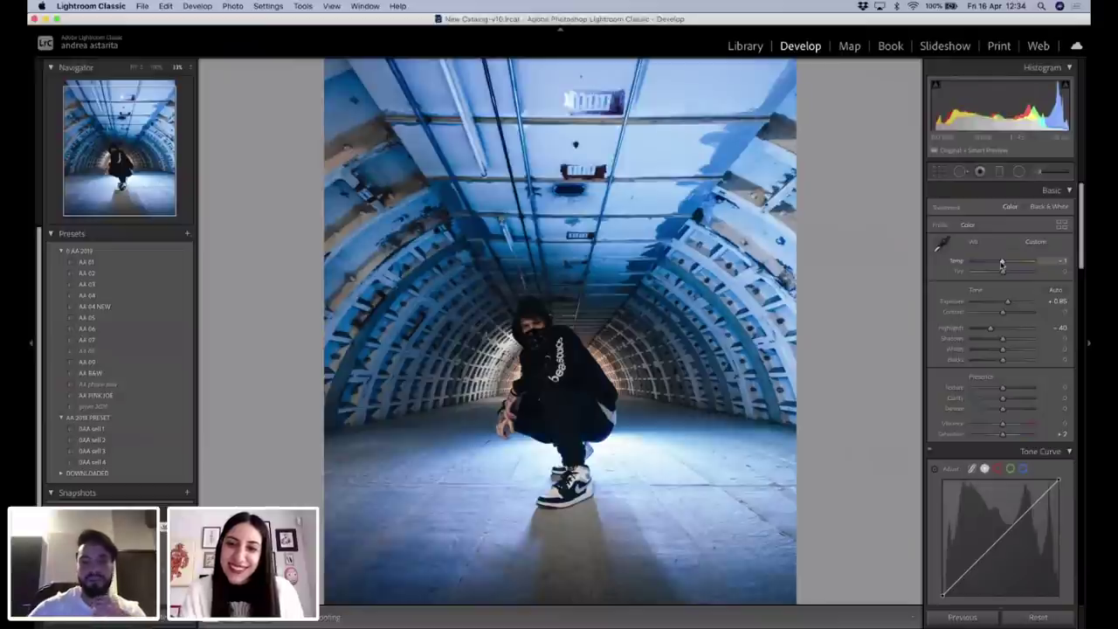
left_click_drag(1002, 264, 998, 262)
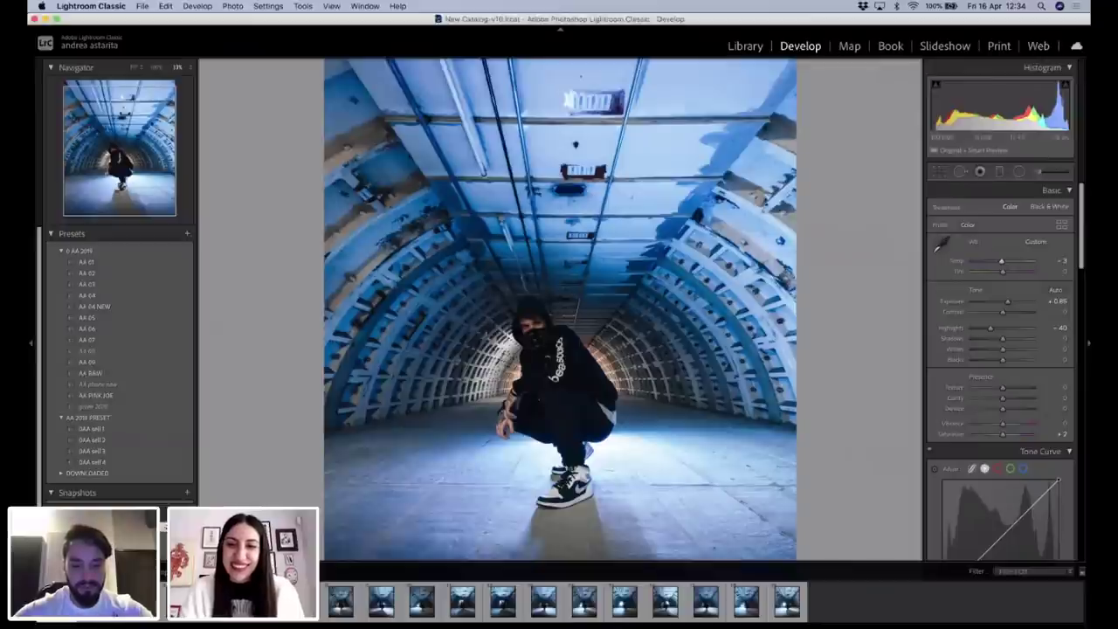
Copy all develop settings from the edited photo, select the tunnel photos through the last one, and paste the settings.
key("super+shift+c")
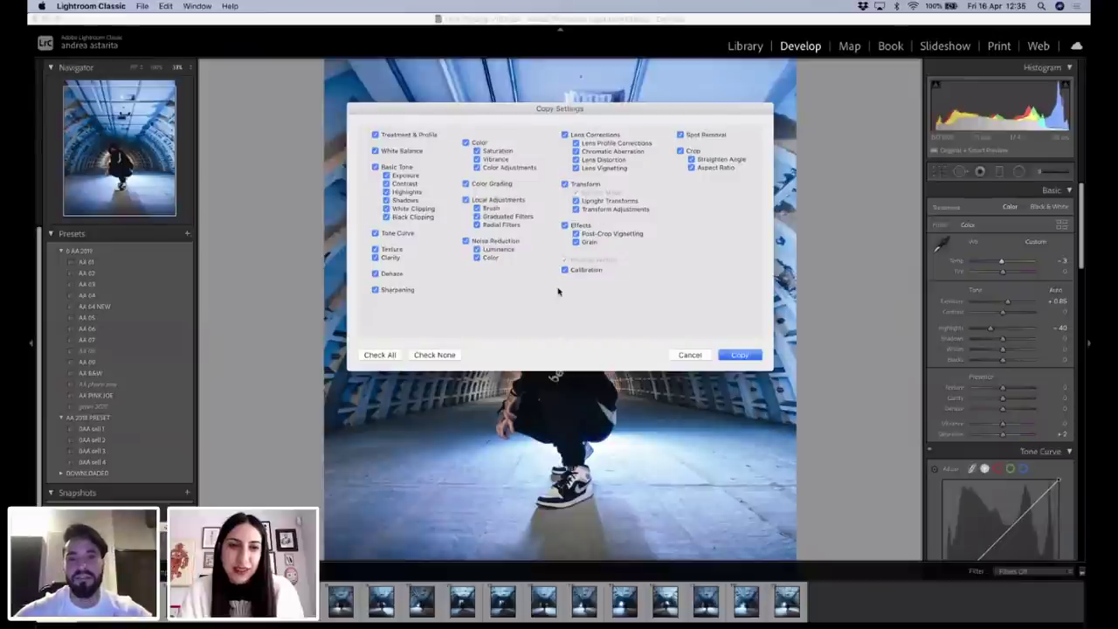
left_click(739, 354)
mouse_move(689, 560)
left_click(788, 603)
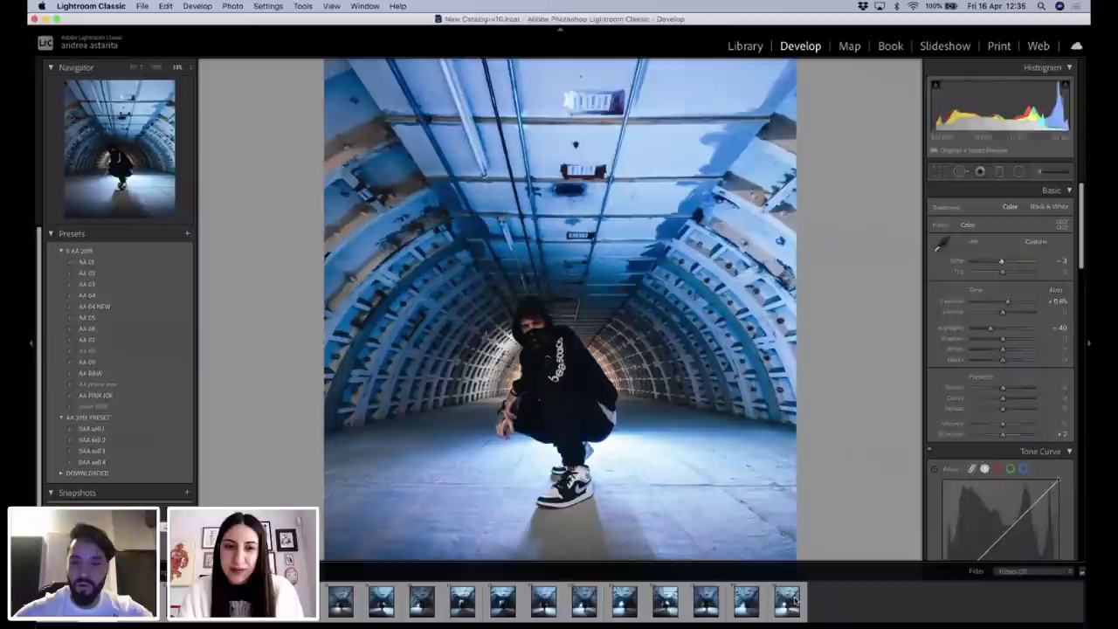
key("super+shift+v")
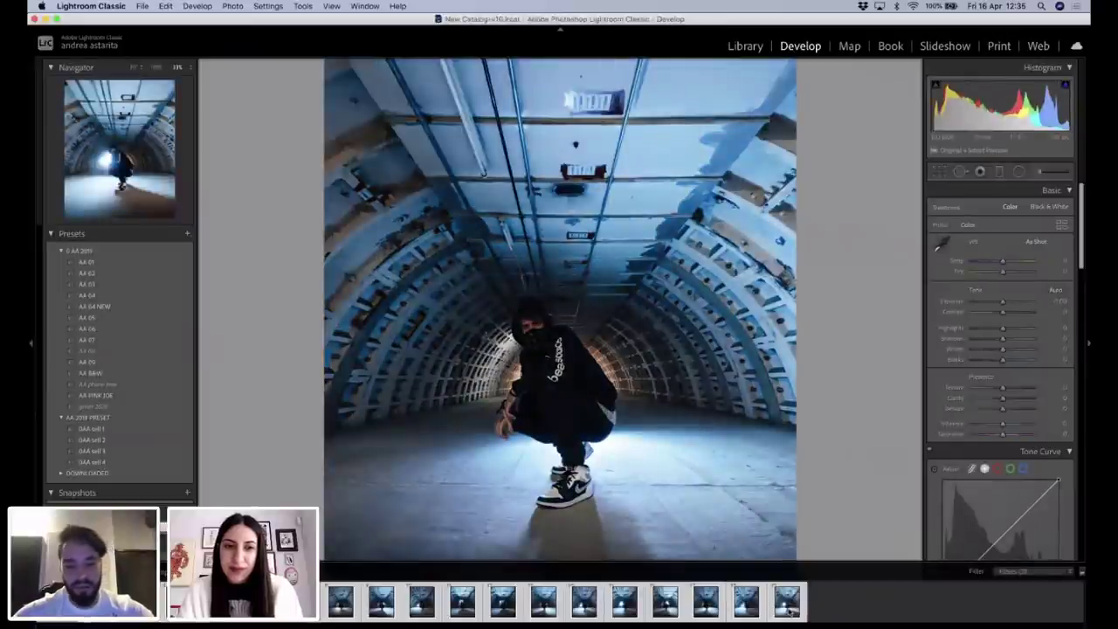
key("super+shift+v")
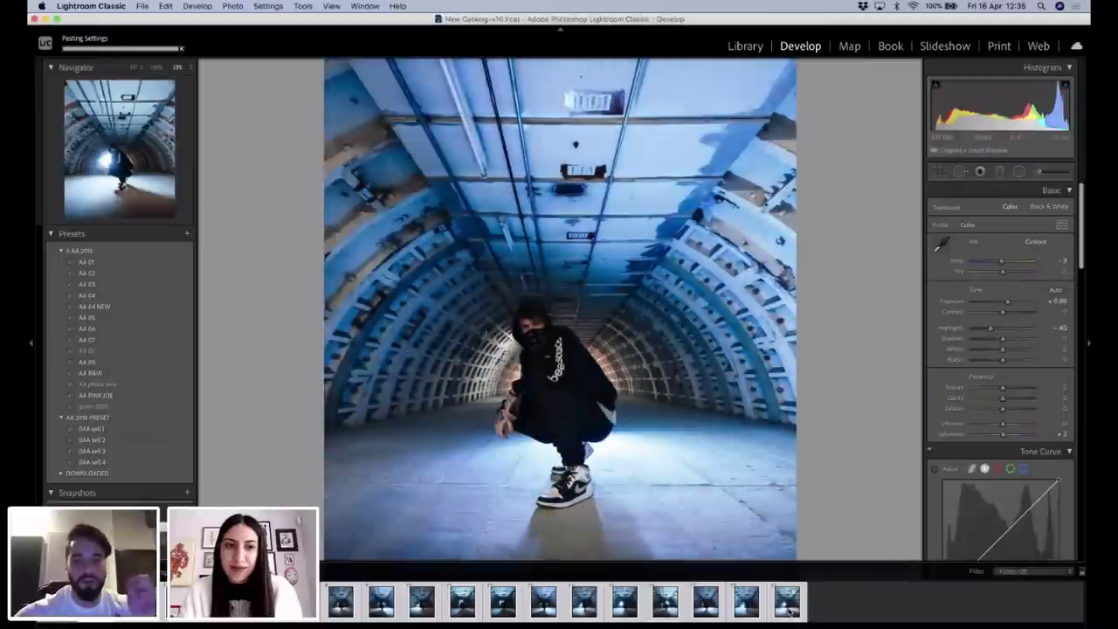
right_click(430, 602)
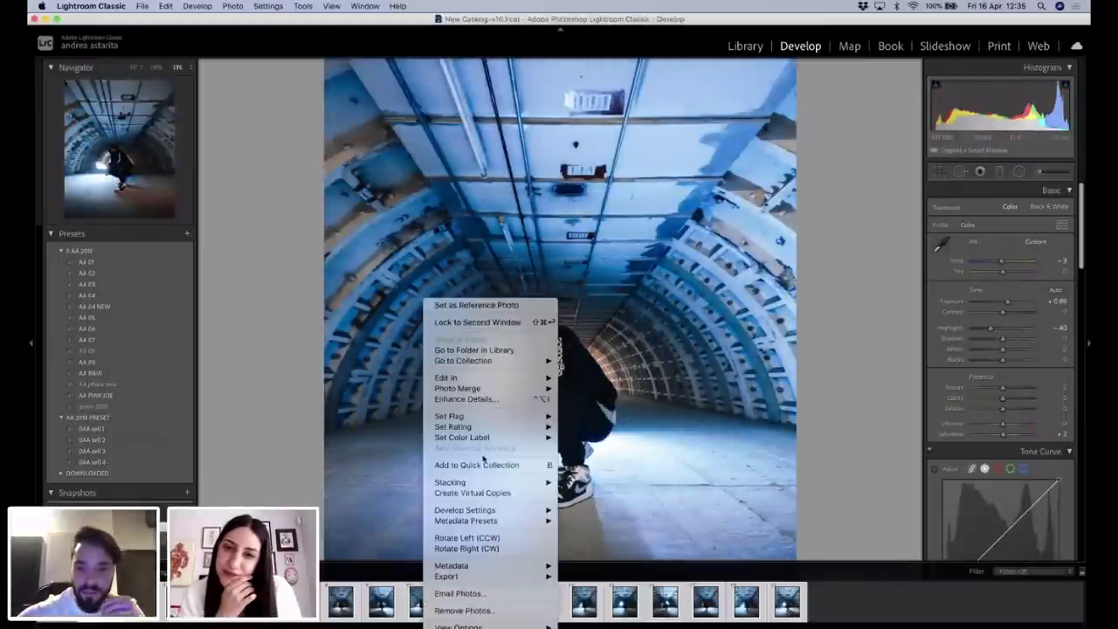
mouse_move(465, 511)
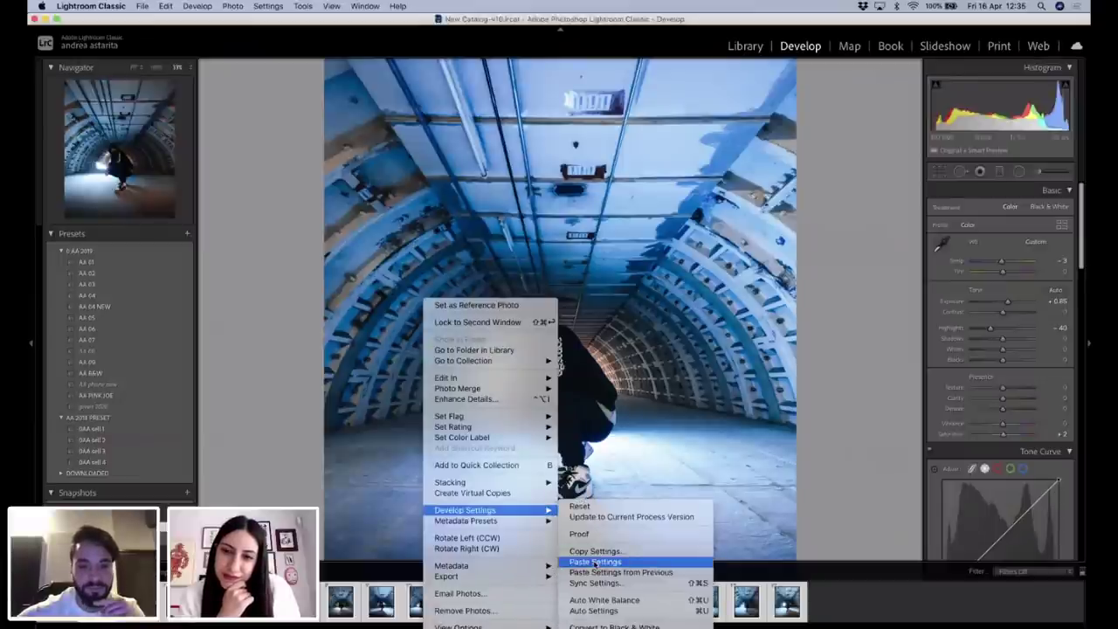
left_click(864, 594)
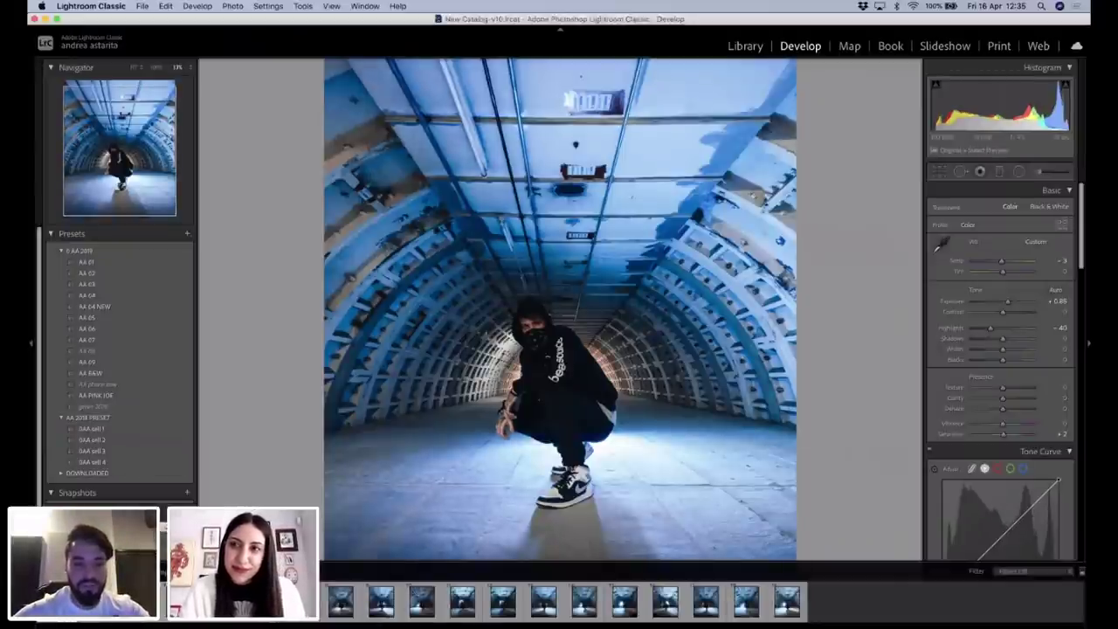
Switch to the Library module, open the first tunnel photo in Loupe view, and step through the sequence to review the frames.
left_click(749, 48)
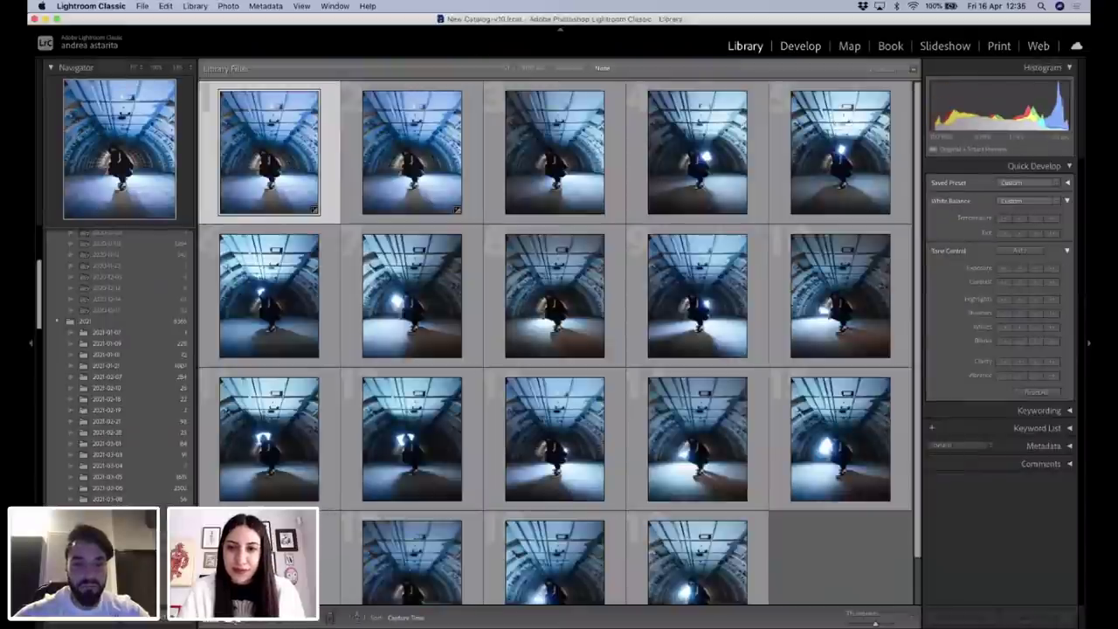
key("e")
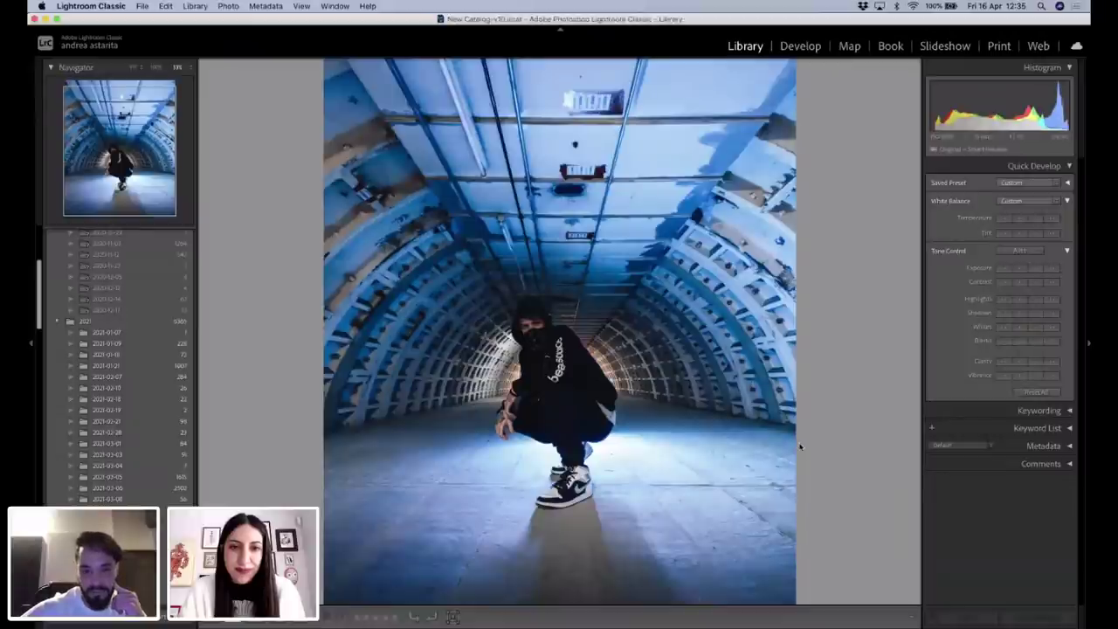
key("Right")
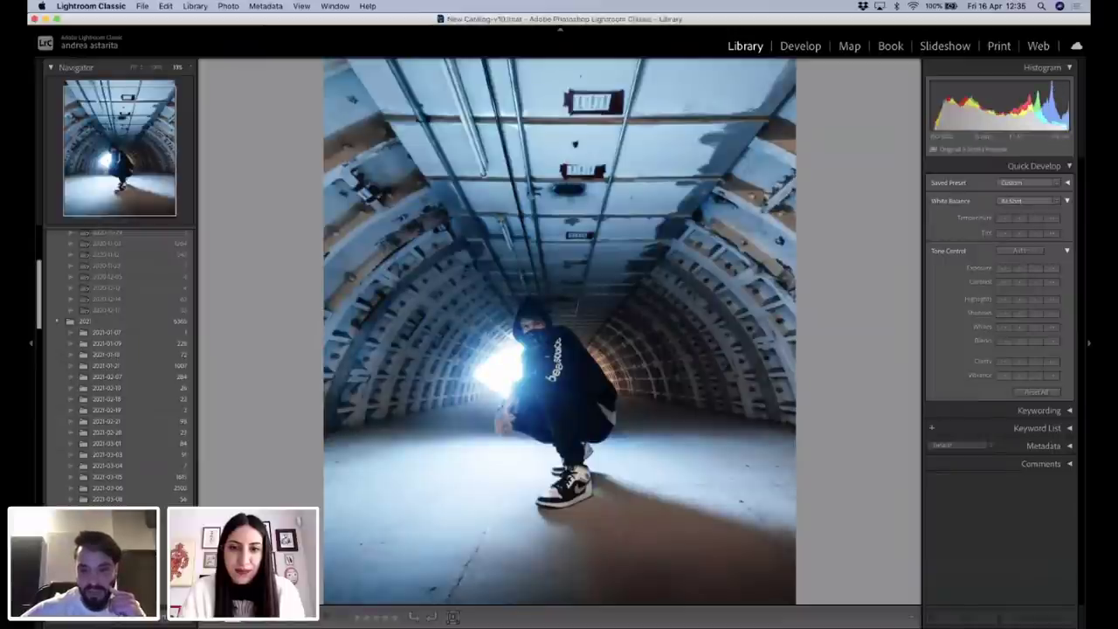
mouse_move(440, 626)
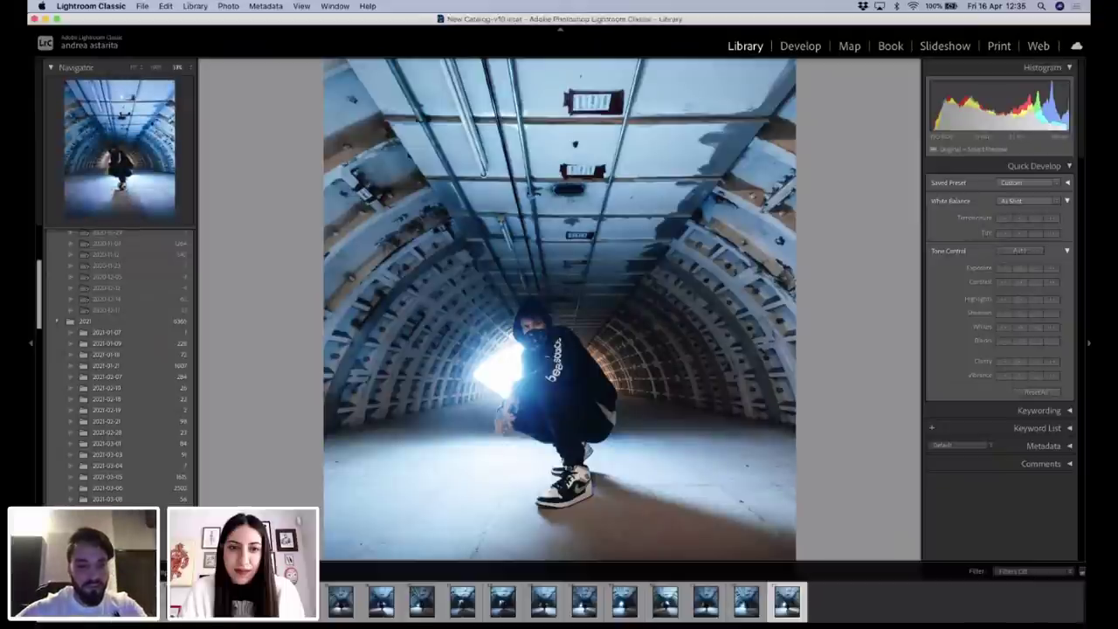
key("Right")
key("Right")
key("Right")
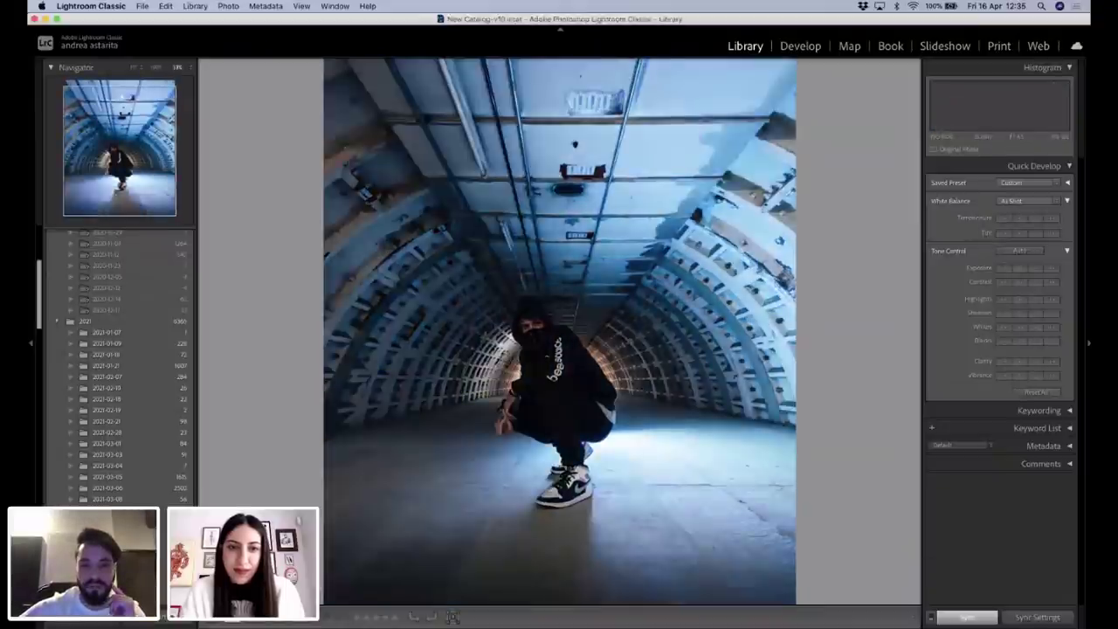
key("Right")
key("Right")
key("Right")
key("Right")
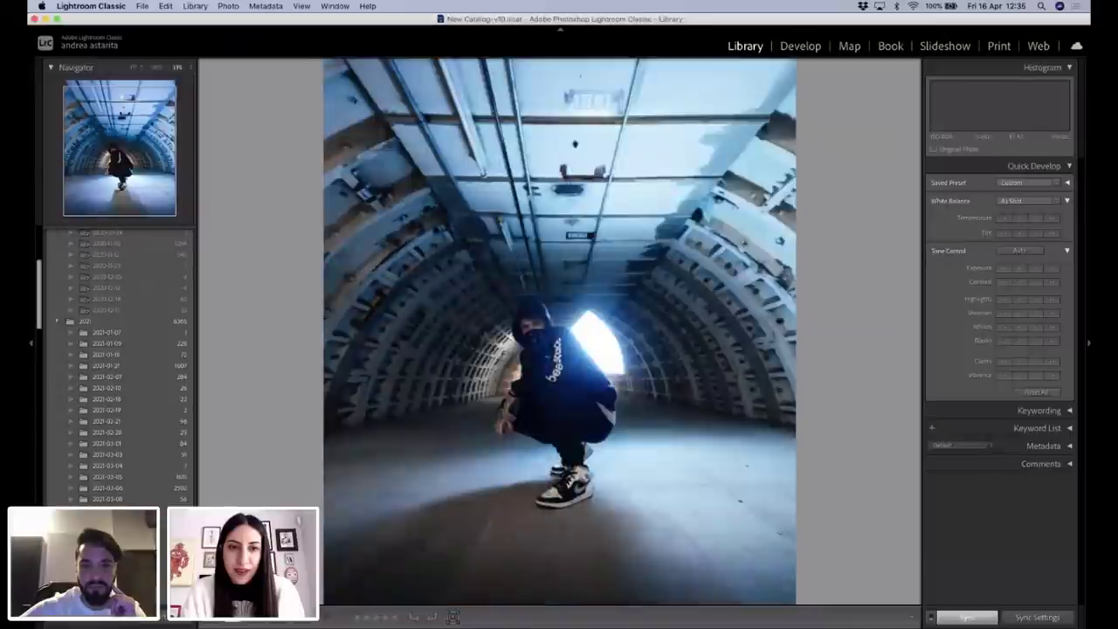
key("Right")
key("Right")
key("Right")
key("Right")
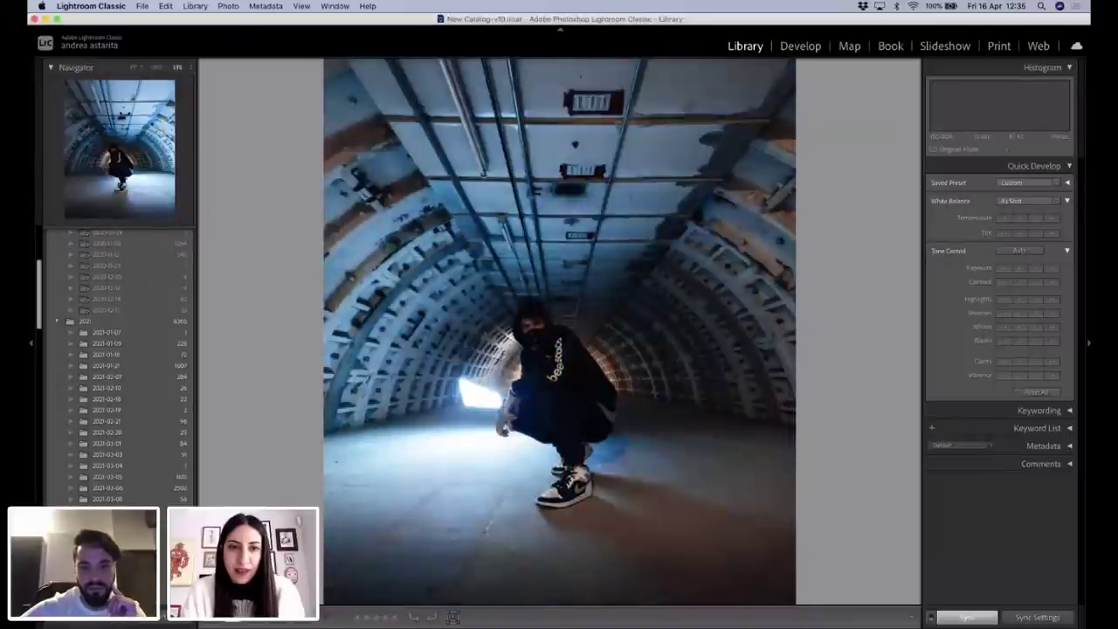
key("Right")
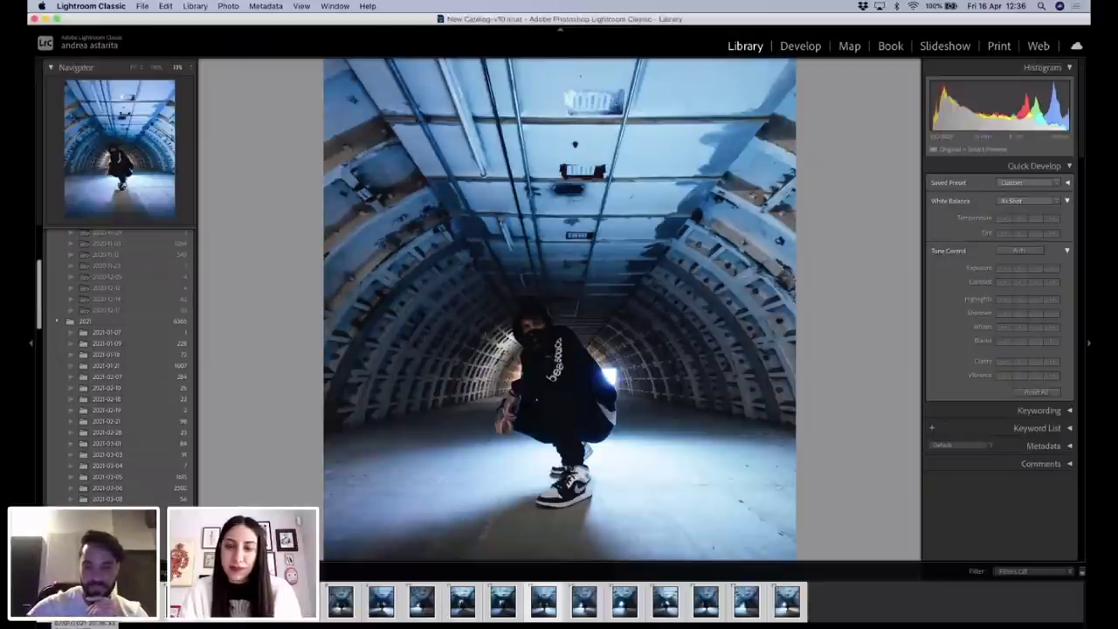
Hide the filmstrip and cycle through the selected tunnel photos again to compare the light's position from frame to frame.
key("F6")
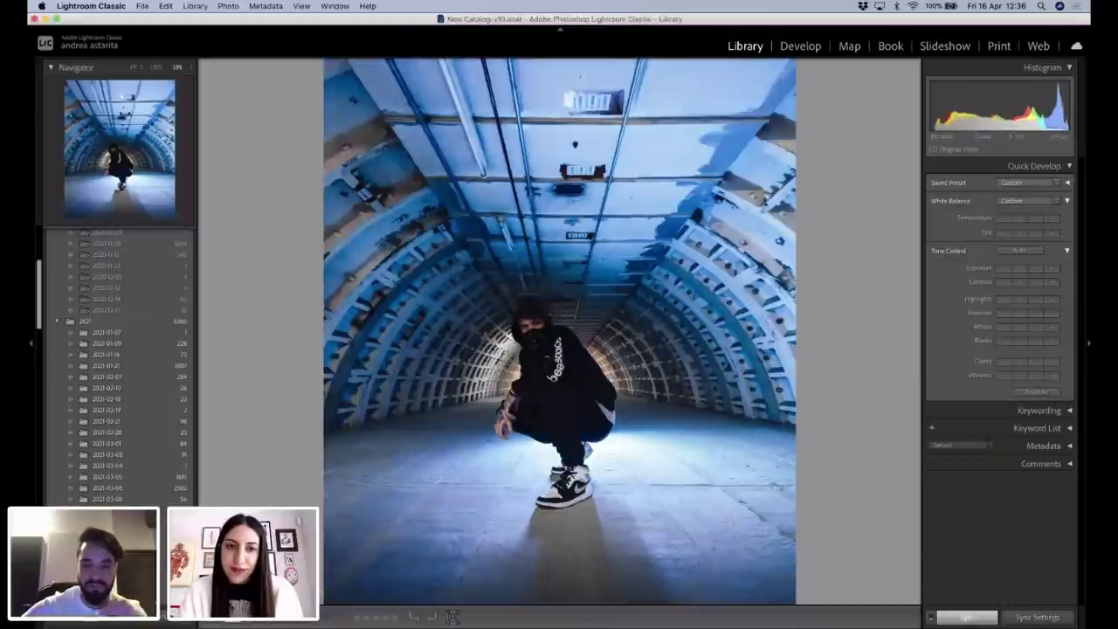
key("super+shift+v")
key("Right")
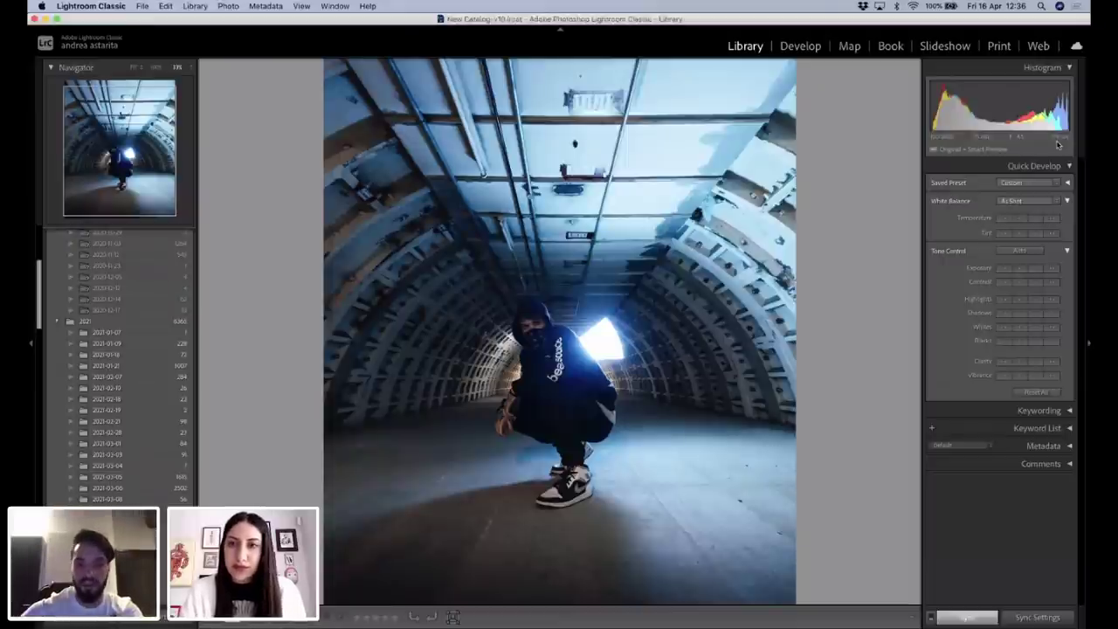
key("Right")
key("Right")
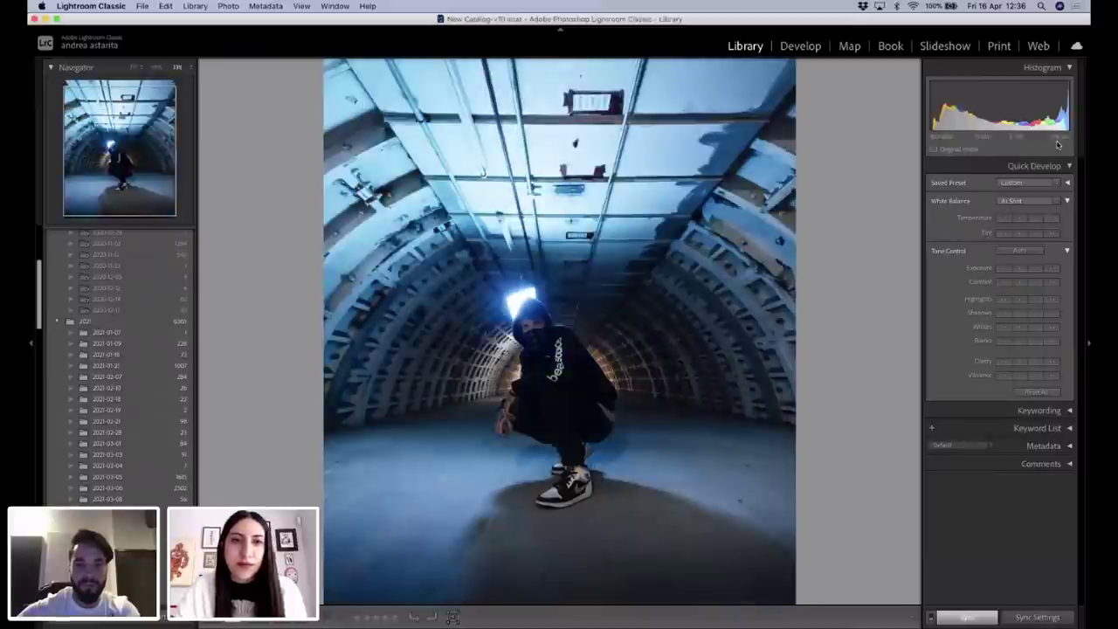
key("Right")
key("Right")
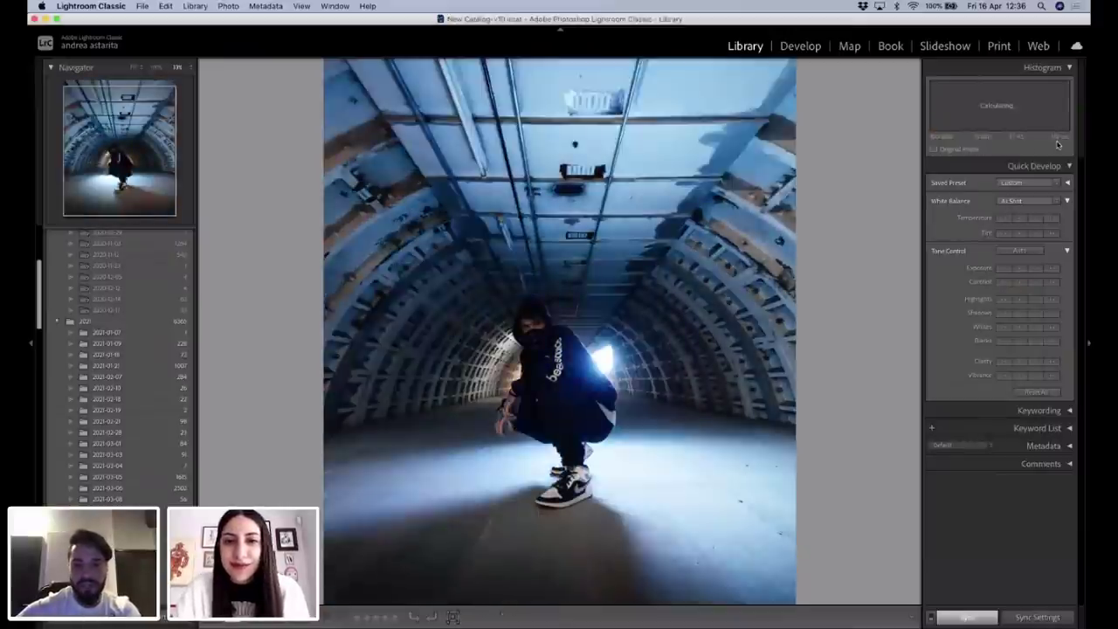
key("Right")
key("Right")
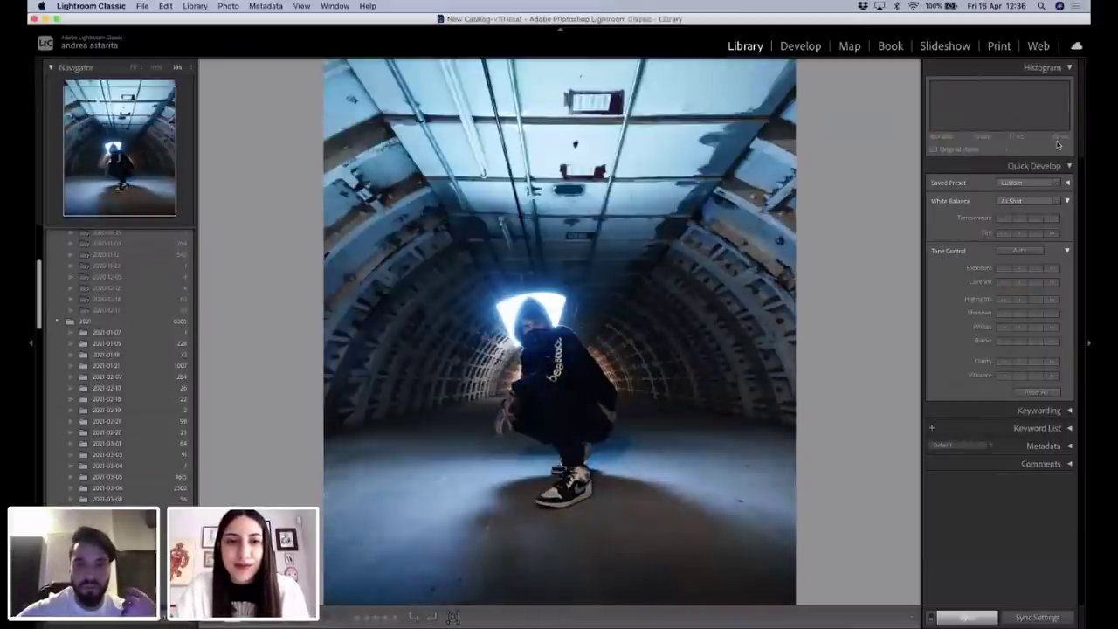
key("Right")
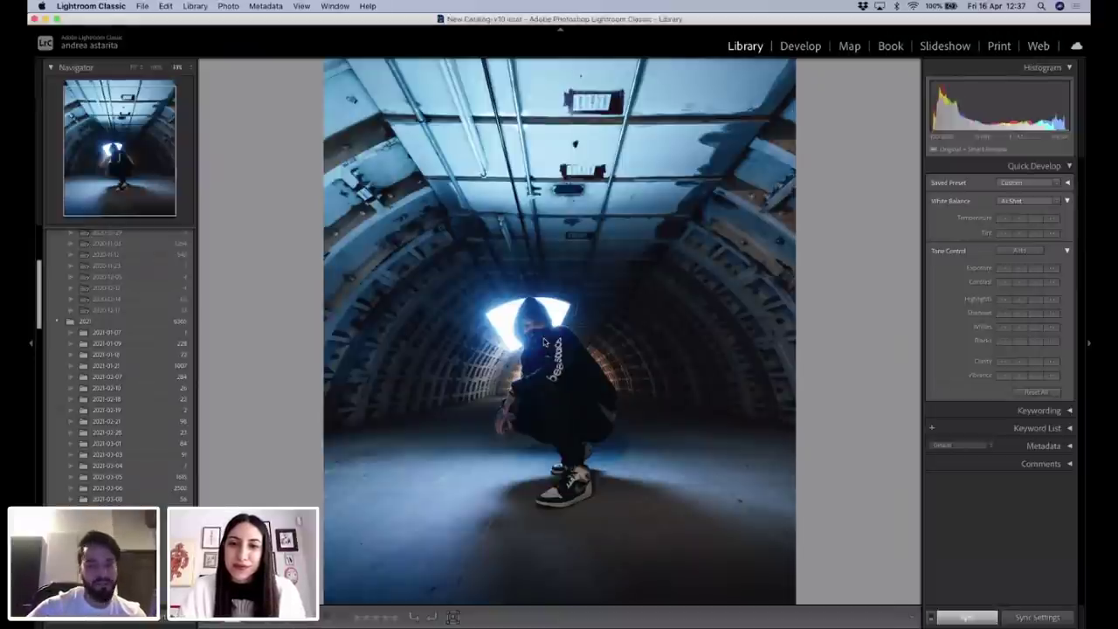
key("Right")
key("Right")
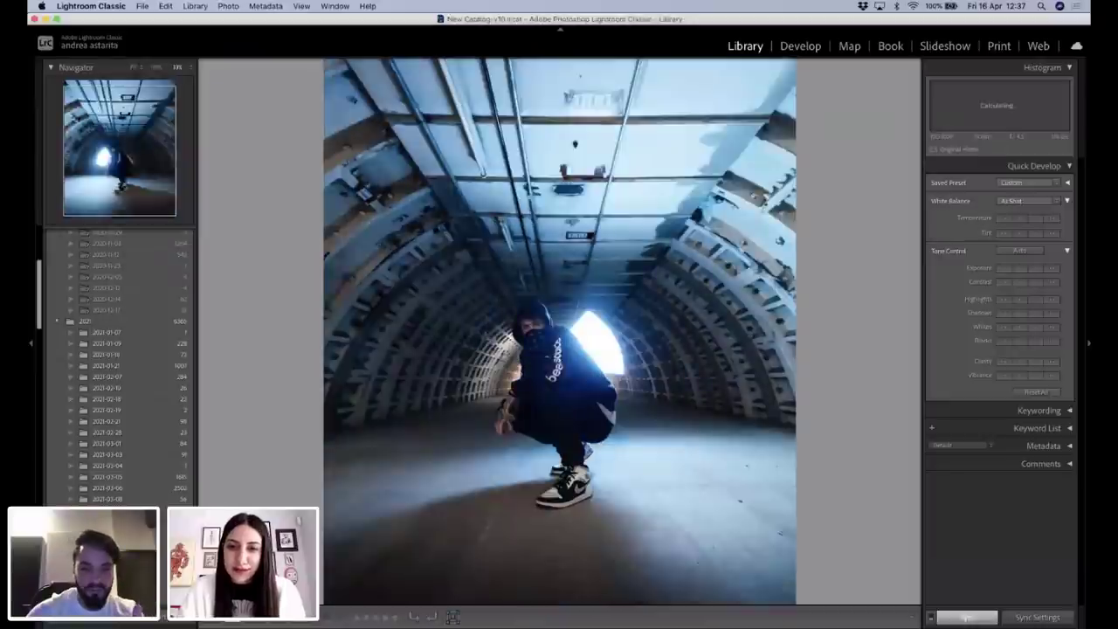
key("Right")
key("Right")
key("Right")
key("Right")
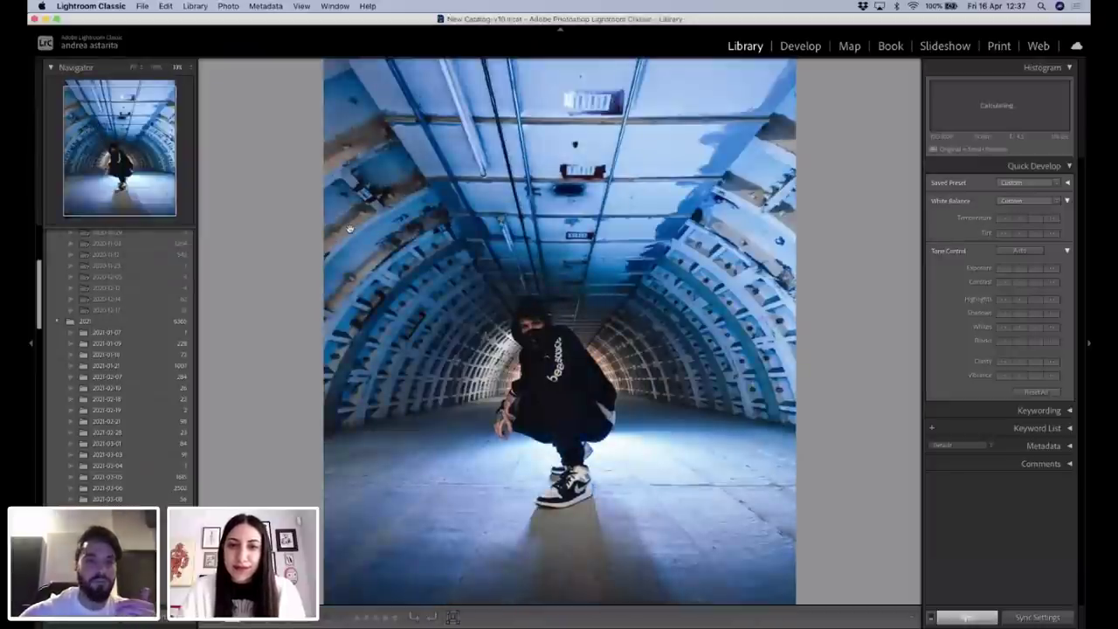
Minimize Lightroom Classic, look at the Image JPEG files in the GIF folder window, and restore Lightroom Classic.
key("super+m")
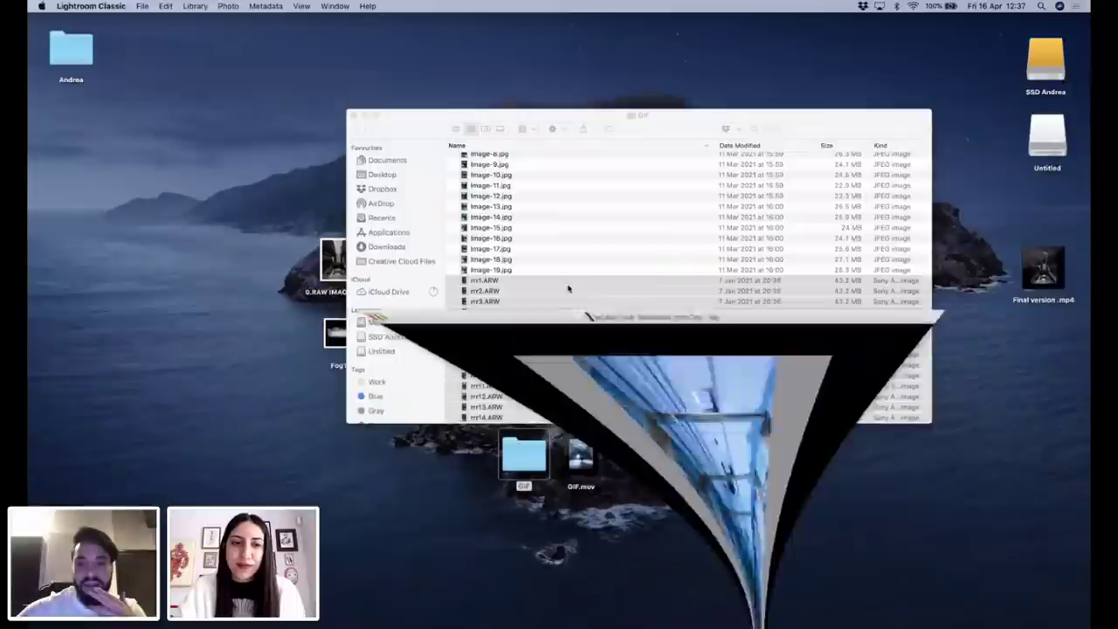
scroll(559, 212, "up", 3)
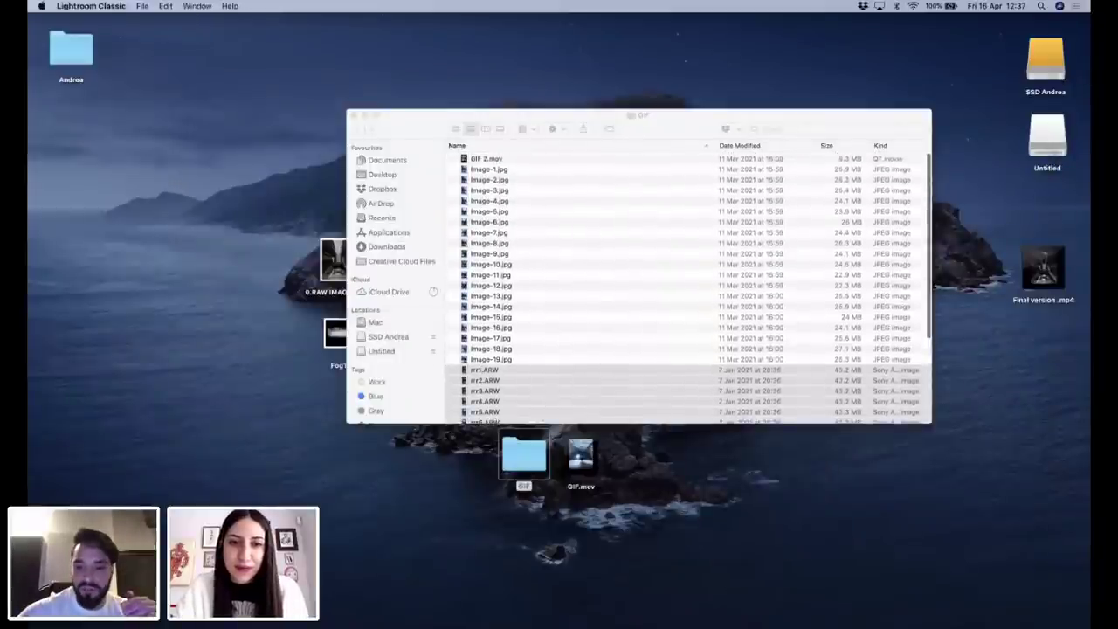
left_click(758, 626)
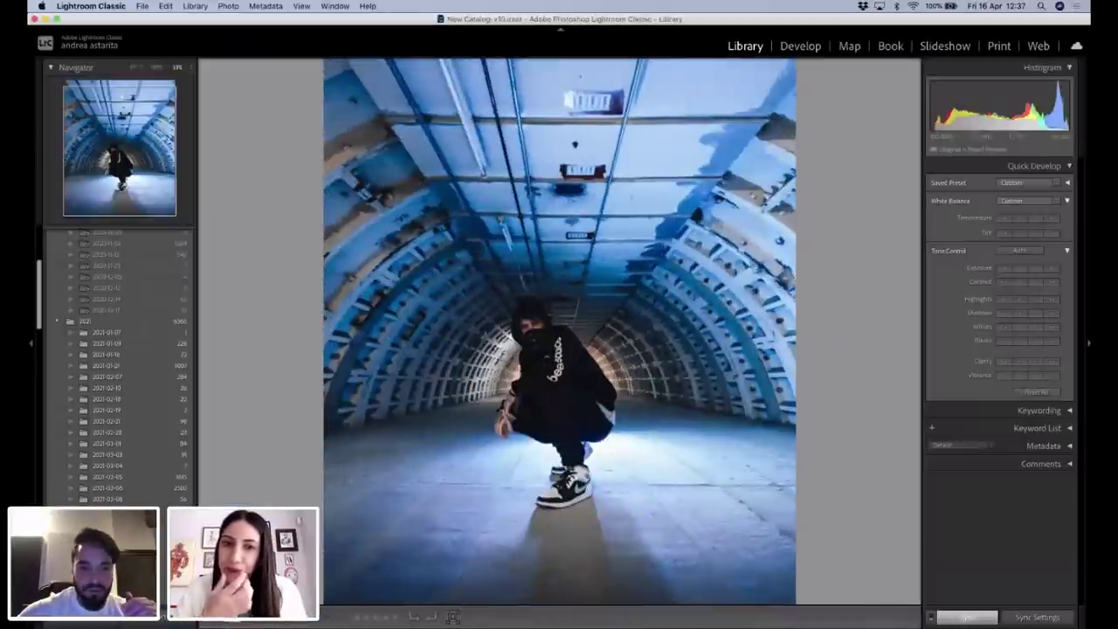
Open the export settings for the selected tunnel photos and browse to the desktop's GIF folder as the export location.
left_click(141, 6)
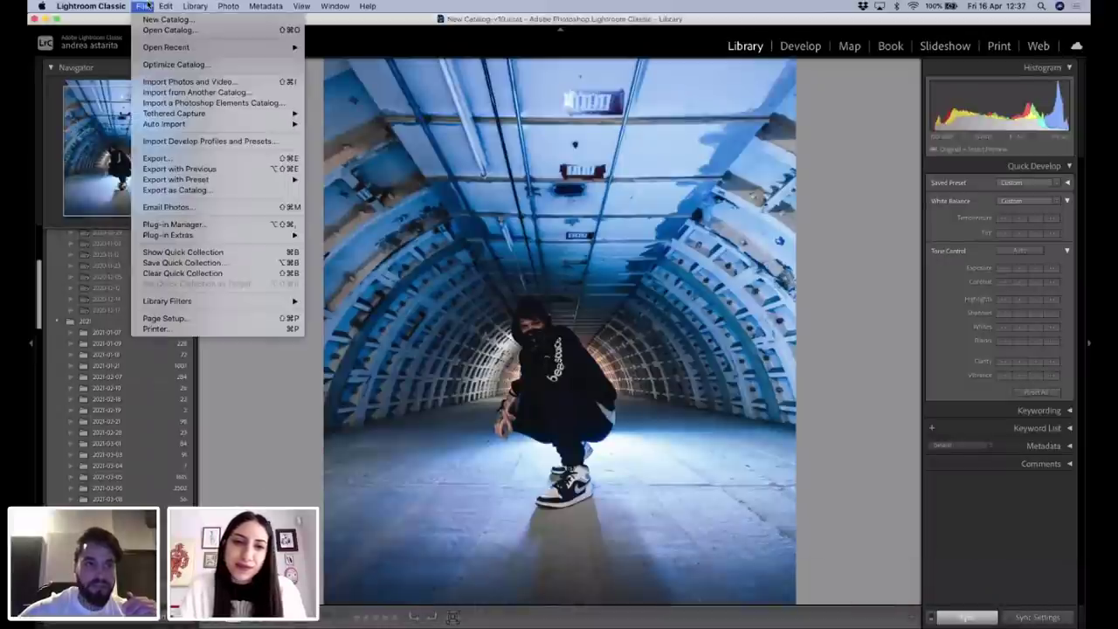
left_click(170, 158)
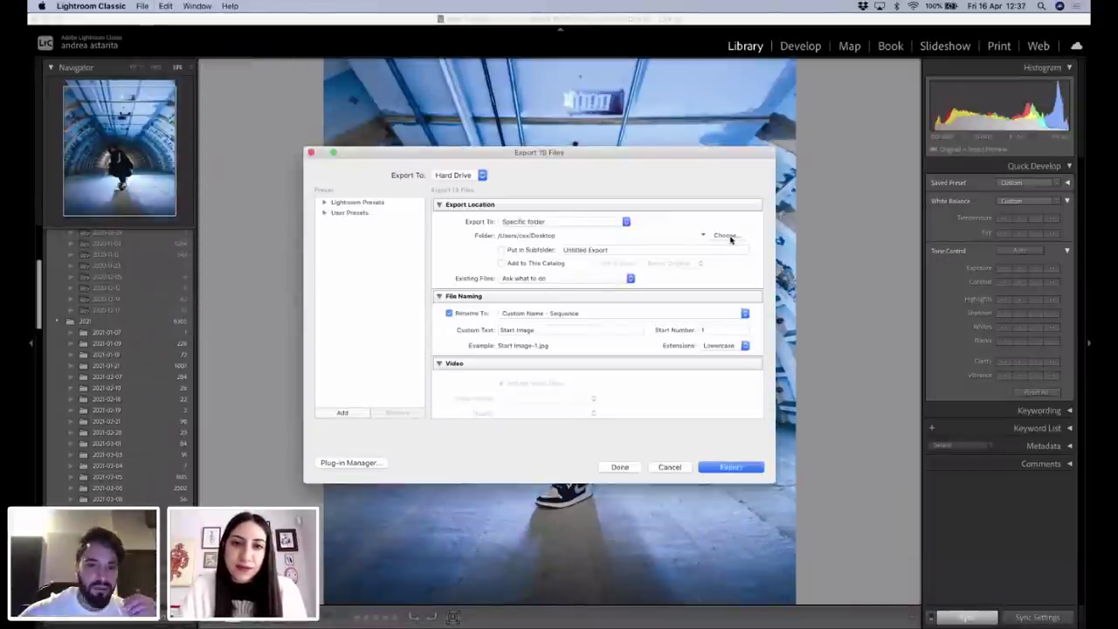
left_click(728, 236)
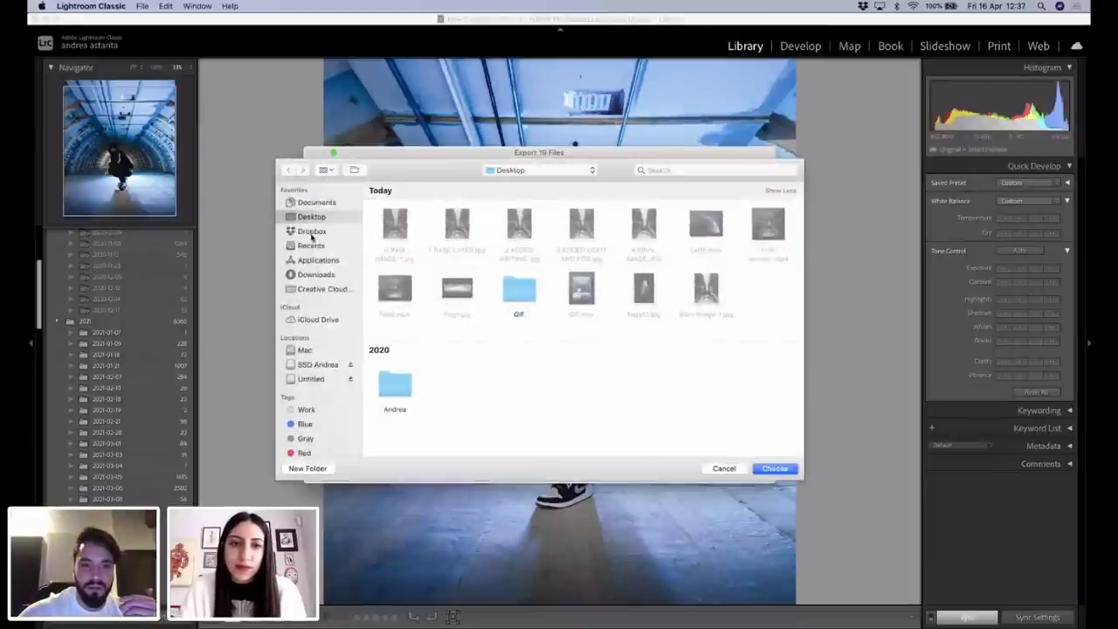
left_click(311, 231)
left_click(311, 245)
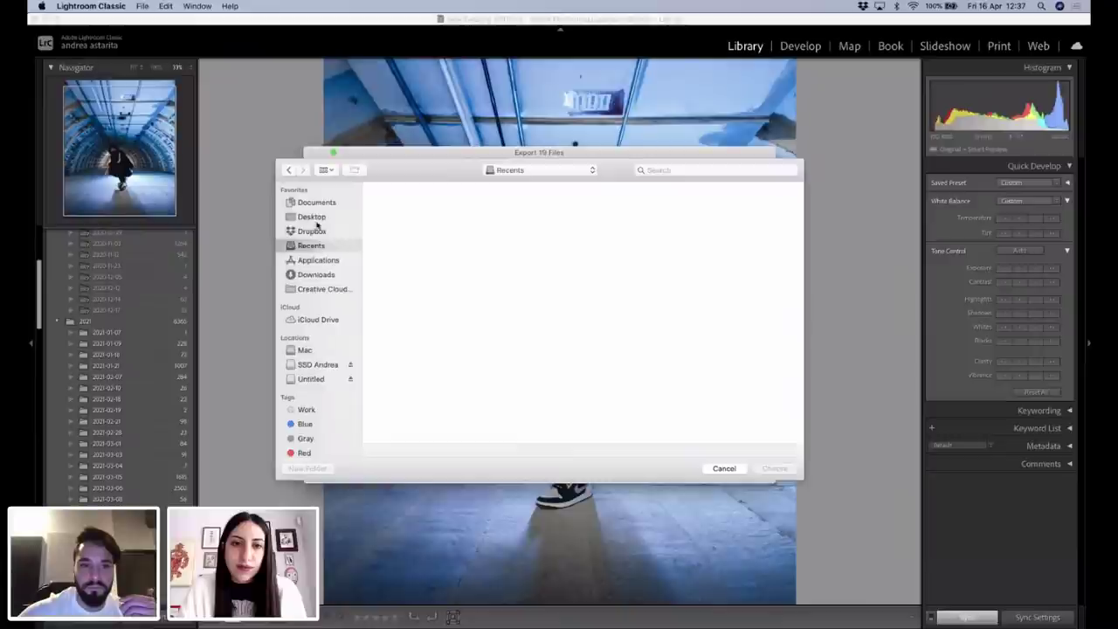
left_click(311, 217)
double_click(520, 289)
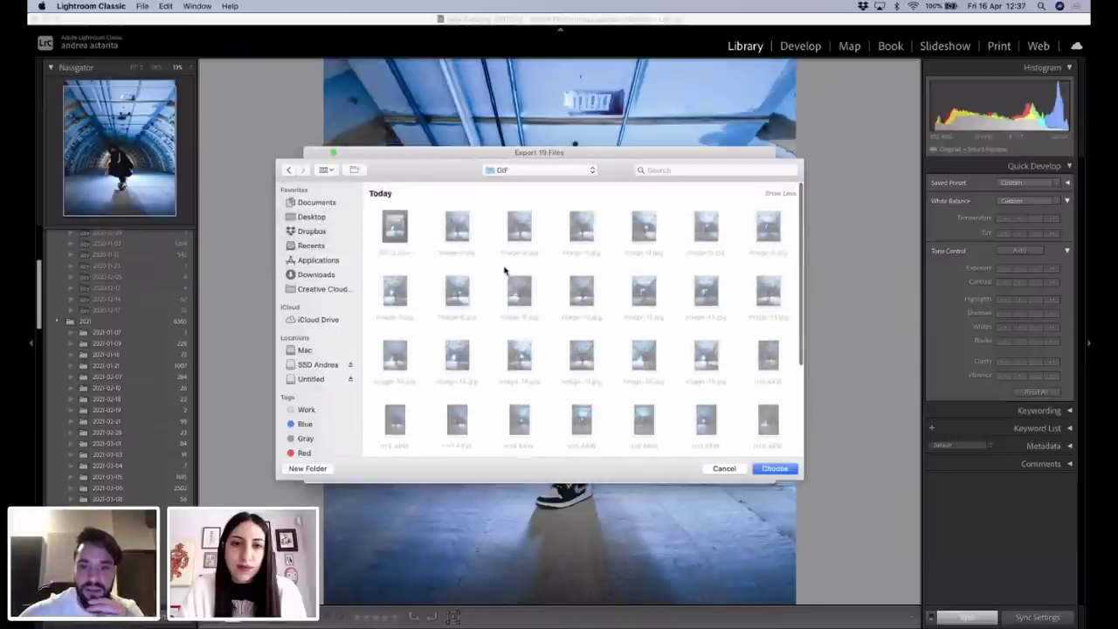
left_click(758, 469)
Review the export location, file naming and file settings, and cancel the export.
scroll(634, 344, "down", 1)
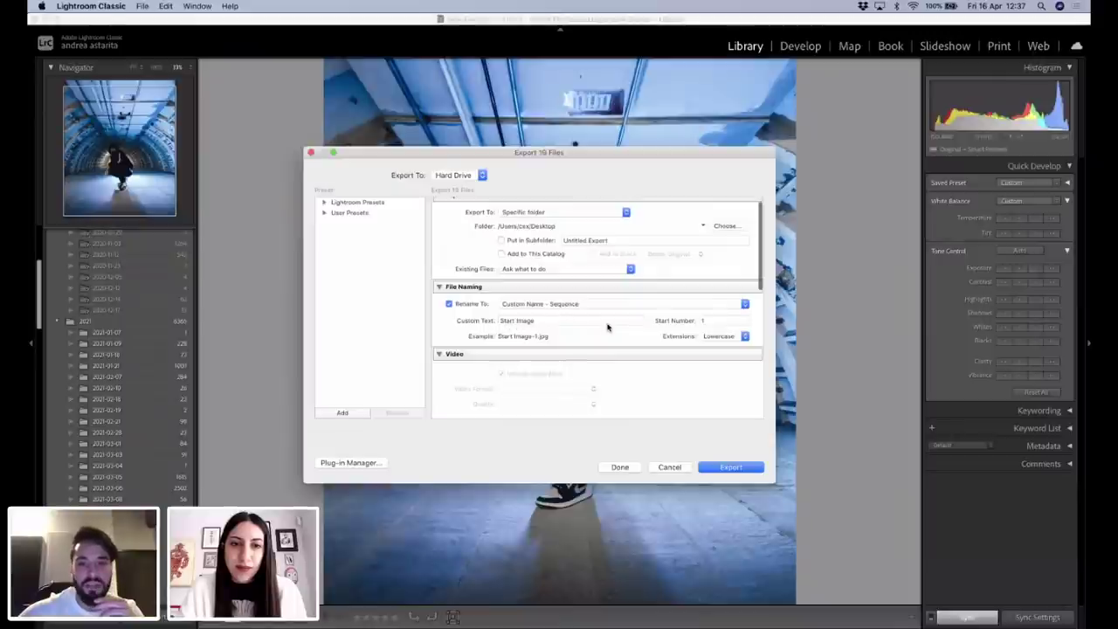
scroll(713, 327, "down", 1)
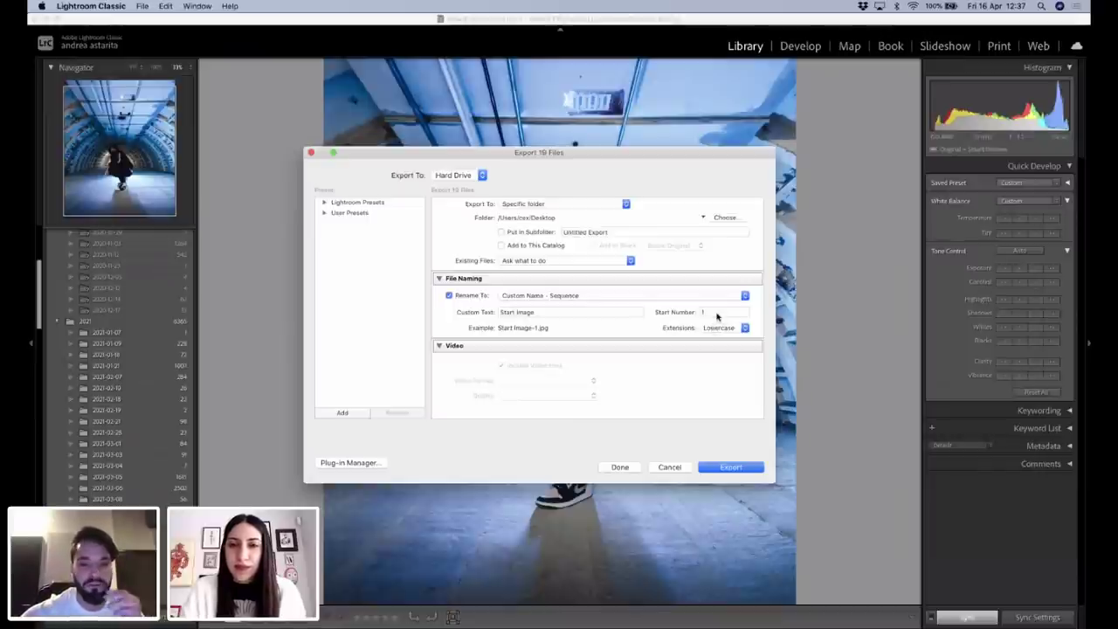
scroll(717, 317, "down", 1)
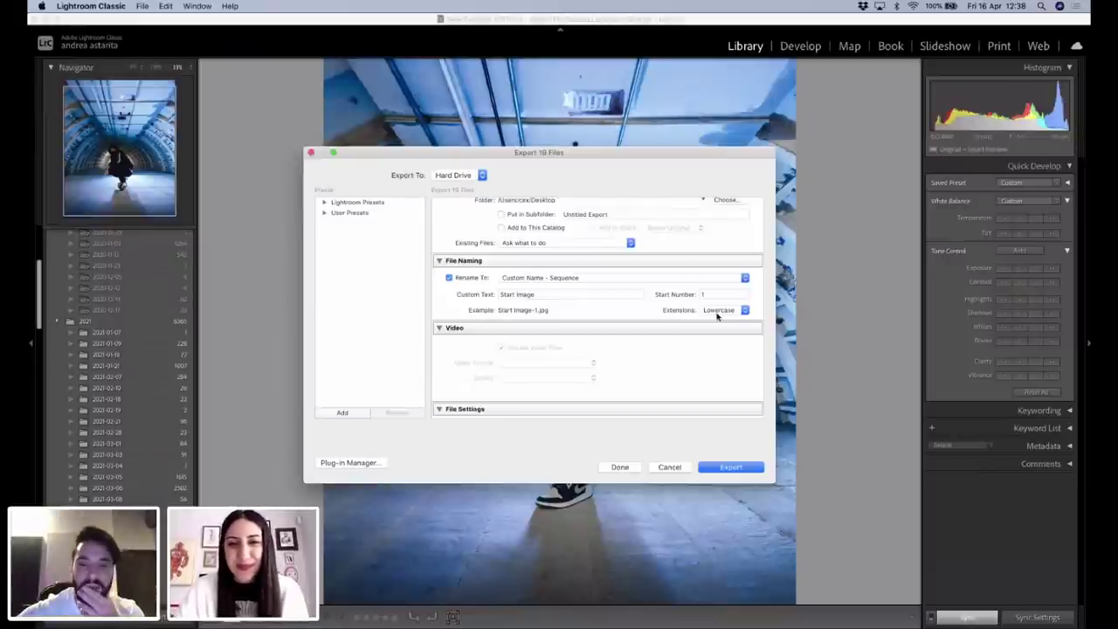
scroll(717, 316, "down", 2)
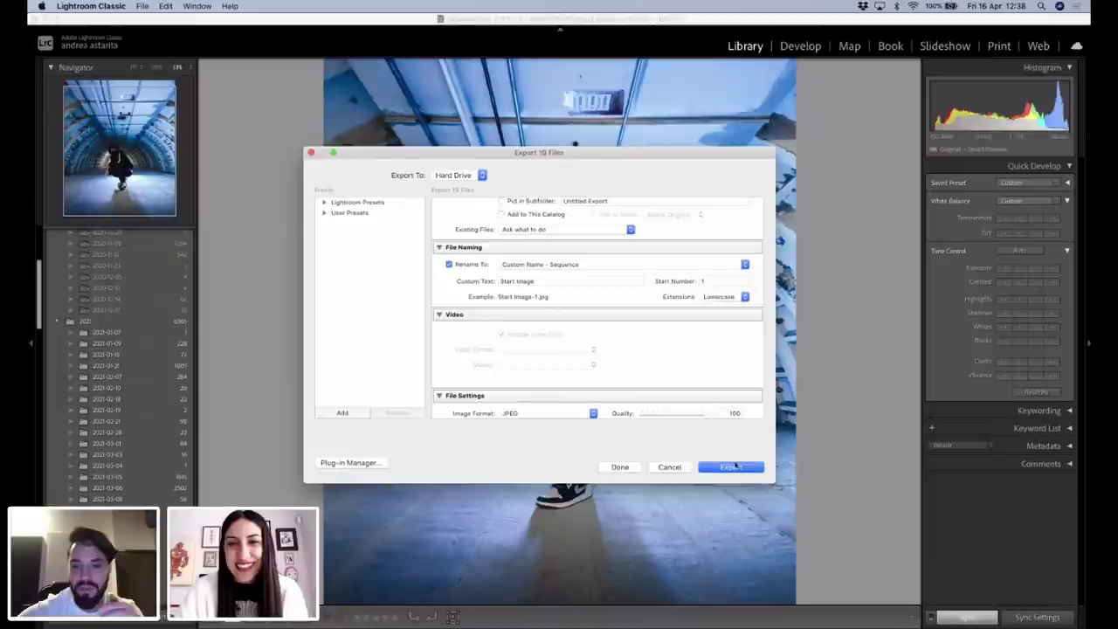
left_click(669, 466)
Bring the GIF folder window to the front and select Image-1.jpg through Image-19.jpg.
key("ctrl+super+f")
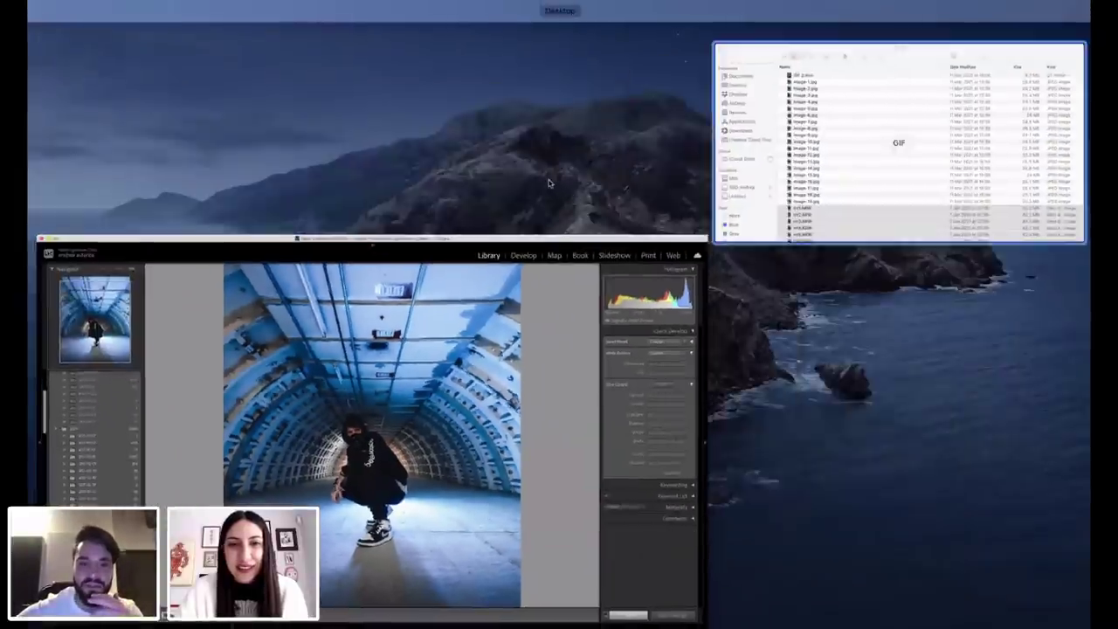
left_click(899, 142)
left_click(512, 172)
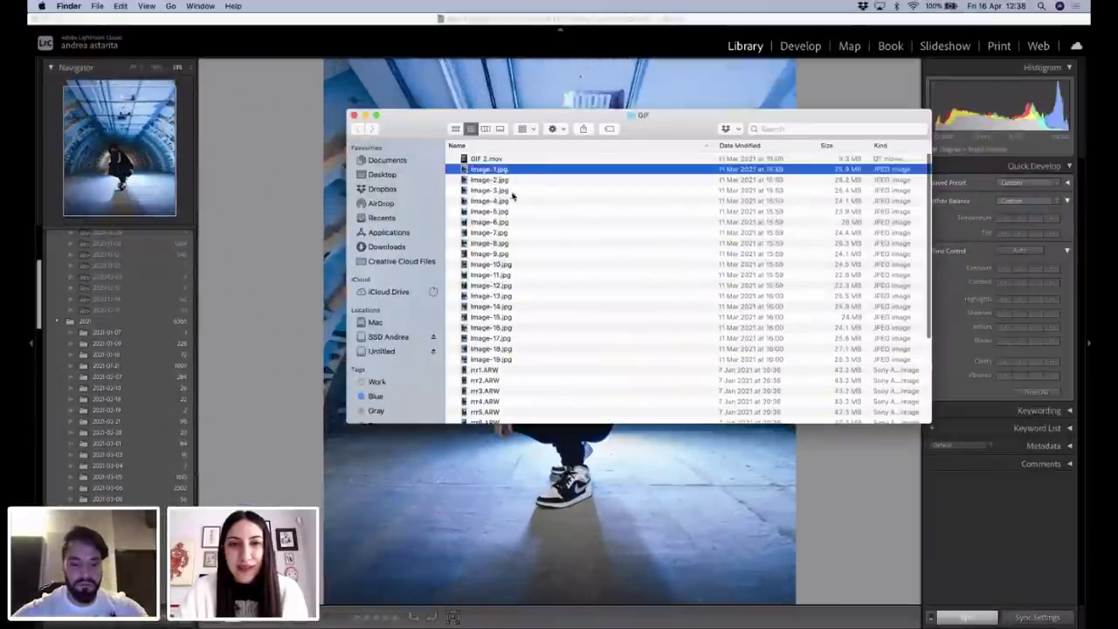
left_click(508, 359, "shift")
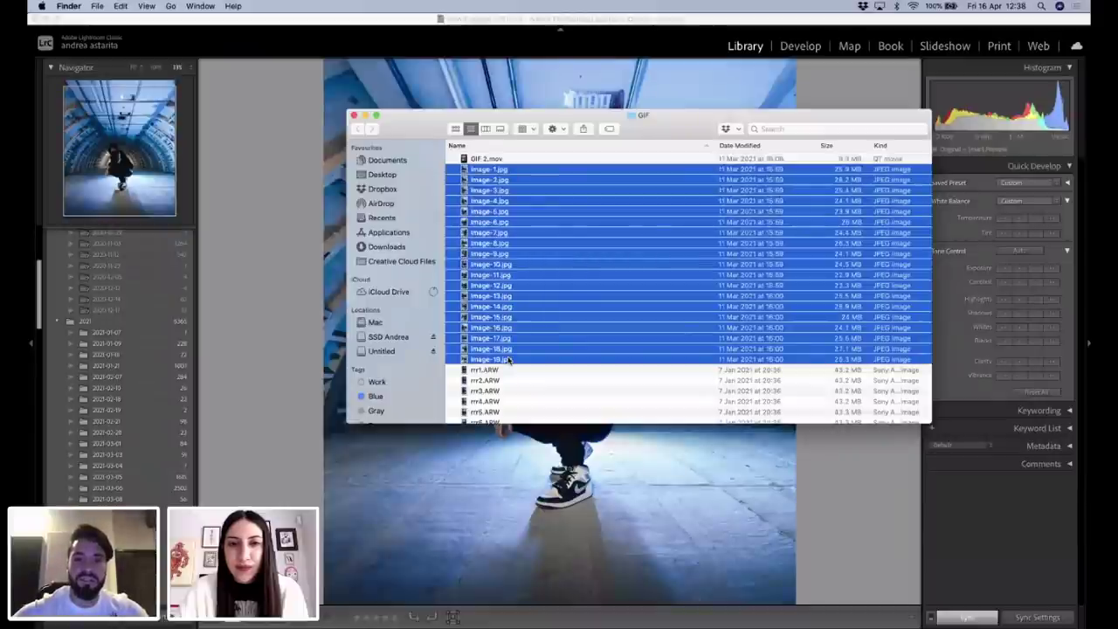
Minimize Lightroom Classic, switch to Photoshop, and show the Untitled-1 tunnel animation with its layers.
left_click(49, 20)
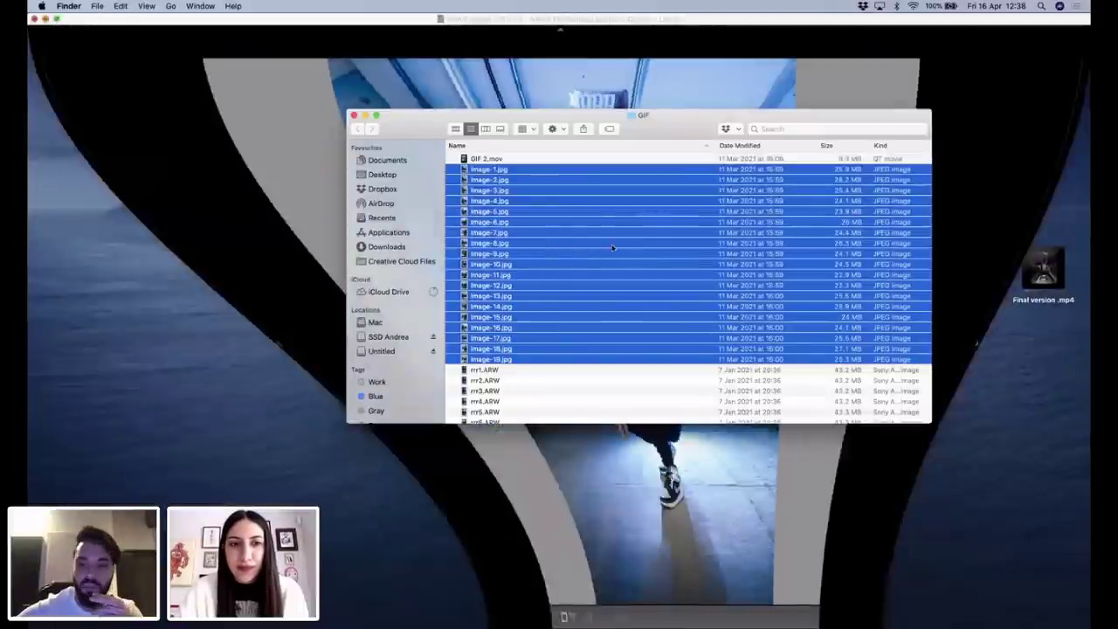
left_click(712, 623)
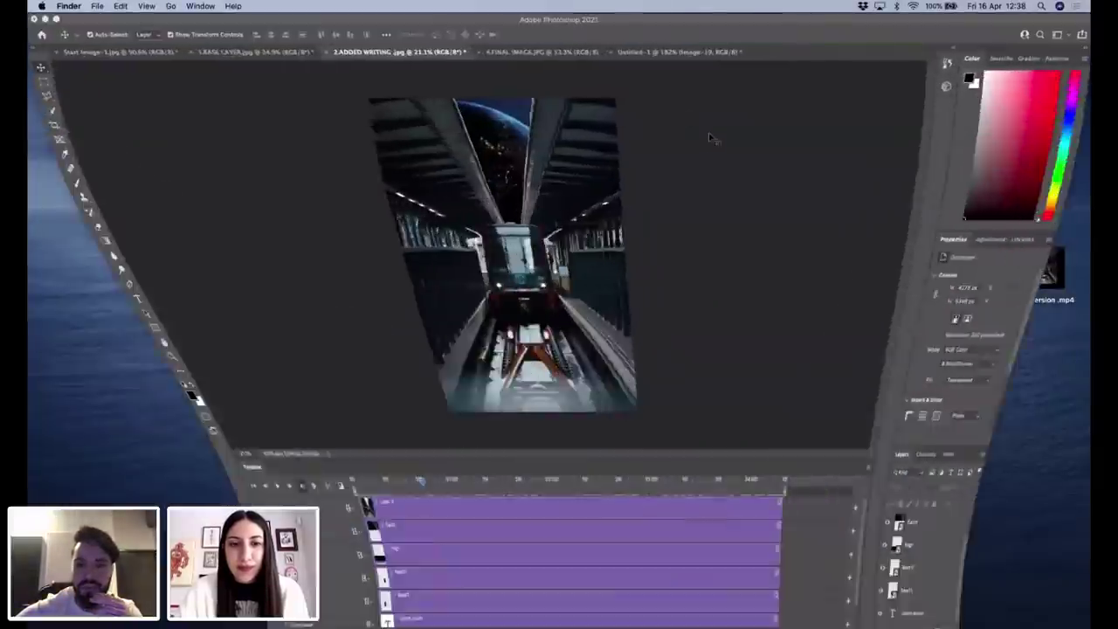
left_click(663, 52)
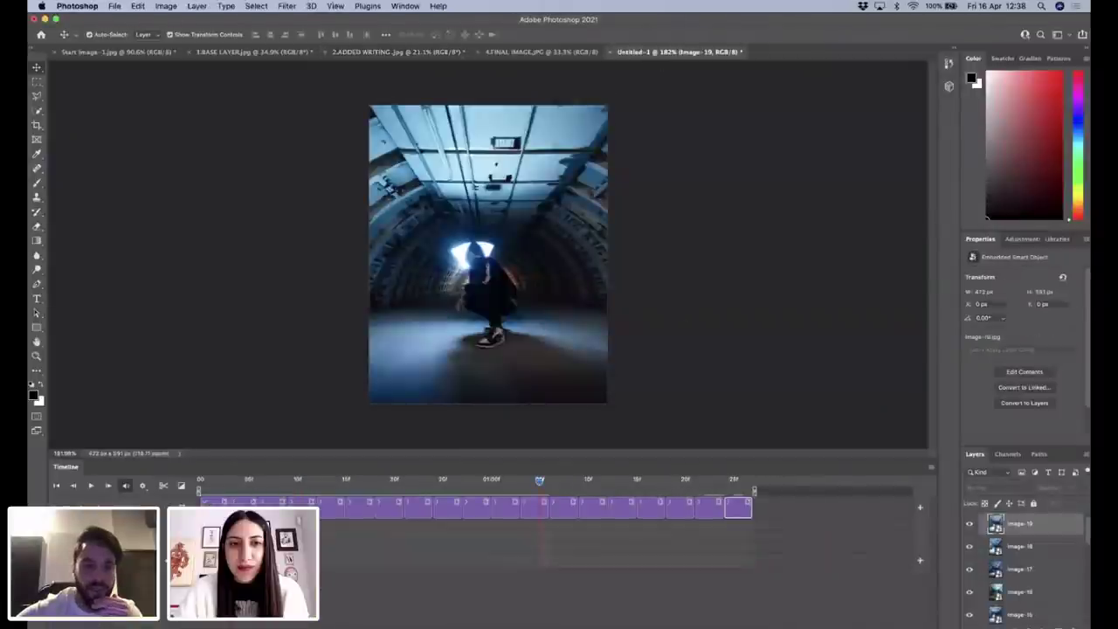
scroll(368, 548, "up", 1)
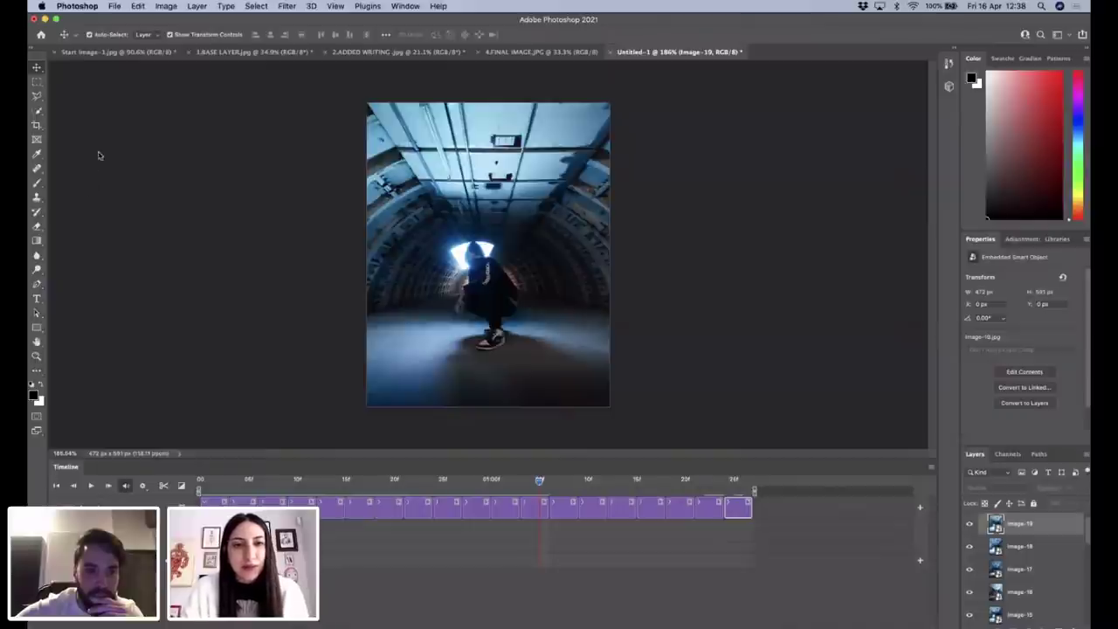
scroll(1050, 558, "down", 4)
scroll(1050, 558, "up", 5)
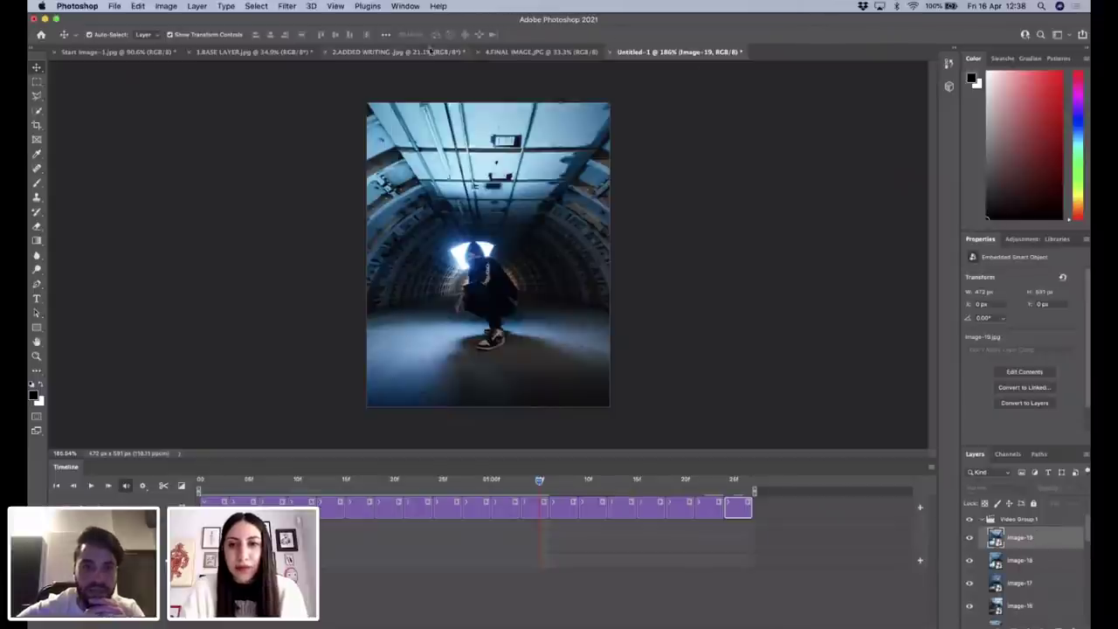
Reduce the height of the Timeline panel in the Untitled-1 document.
left_click(410, 6)
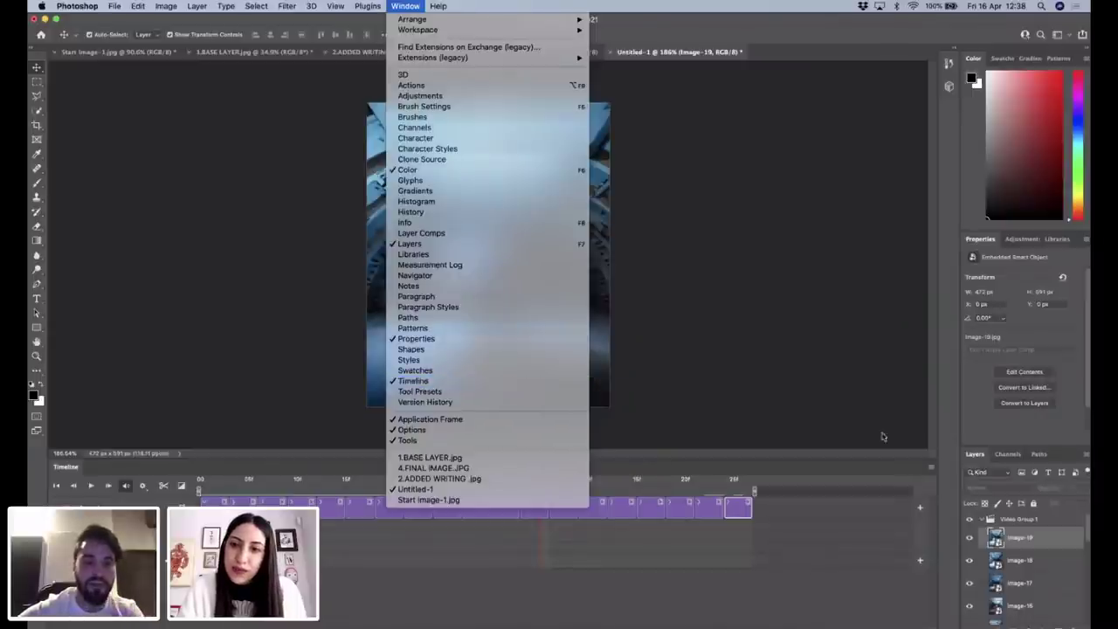
left_click(854, 398)
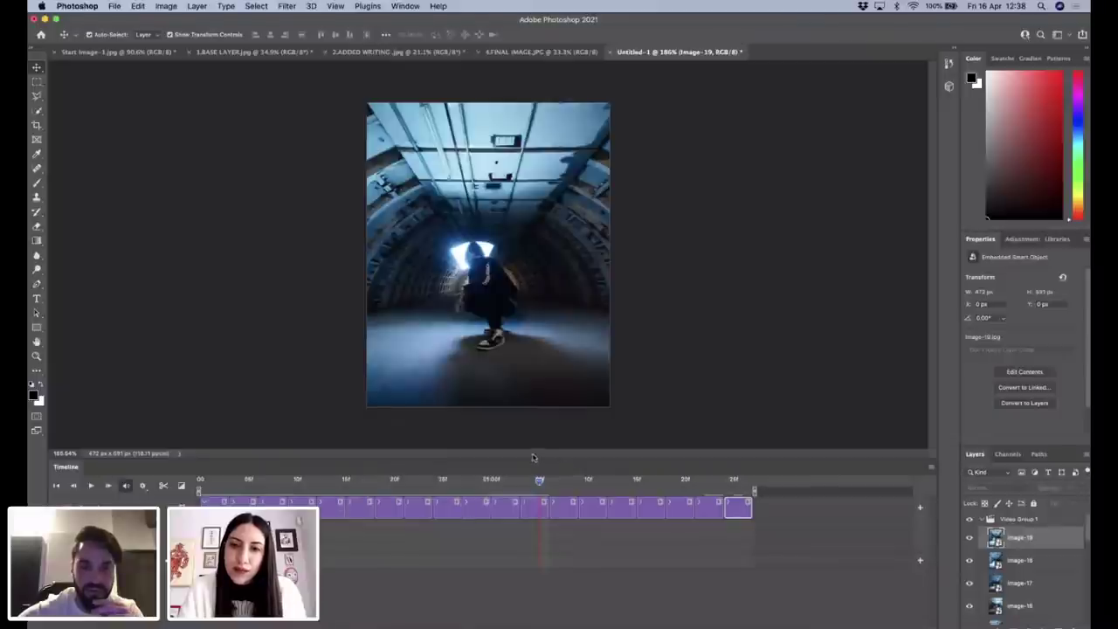
left_click_drag(532, 457, 530, 505)
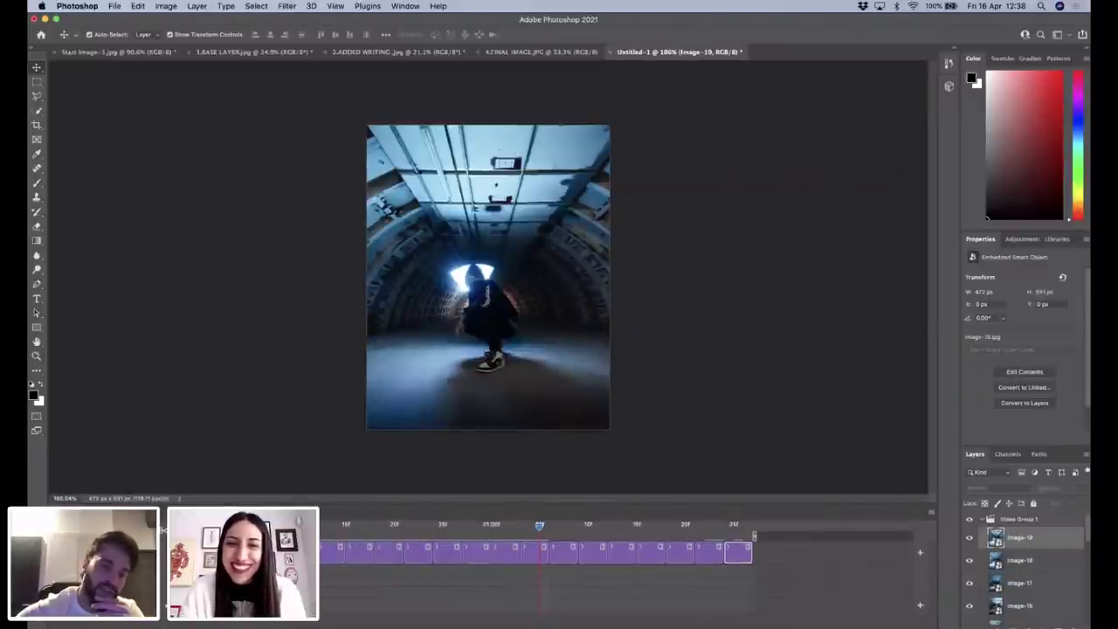
Look through the image layers of Video Group 1, select the Image-1 layer, and play the animation.
scroll(1043, 571, "down", 2)
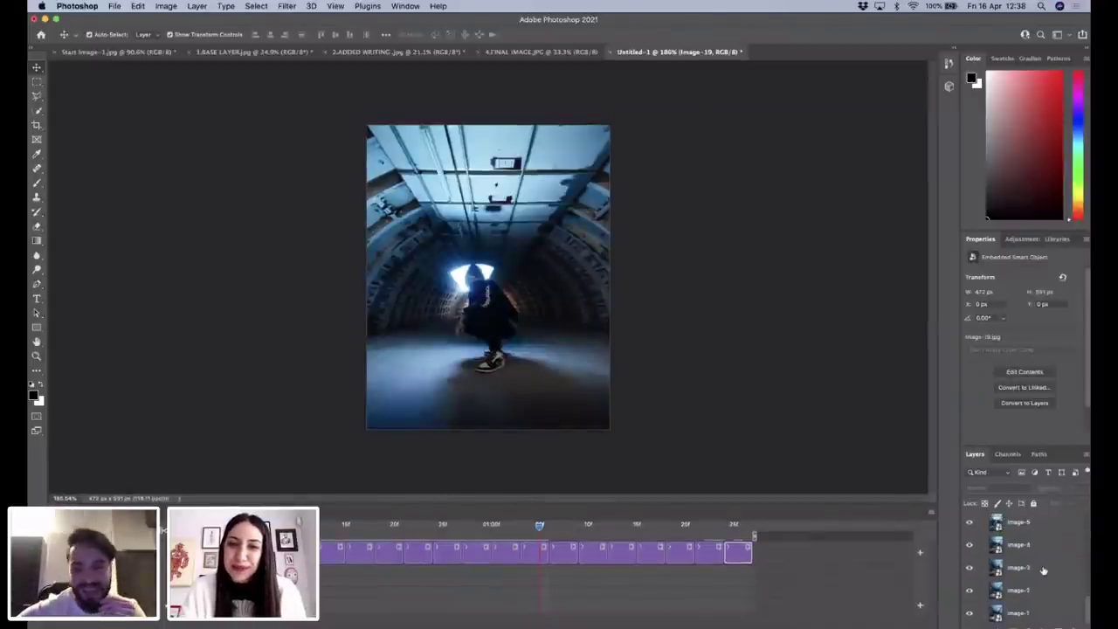
scroll(1043, 571, "up", 1)
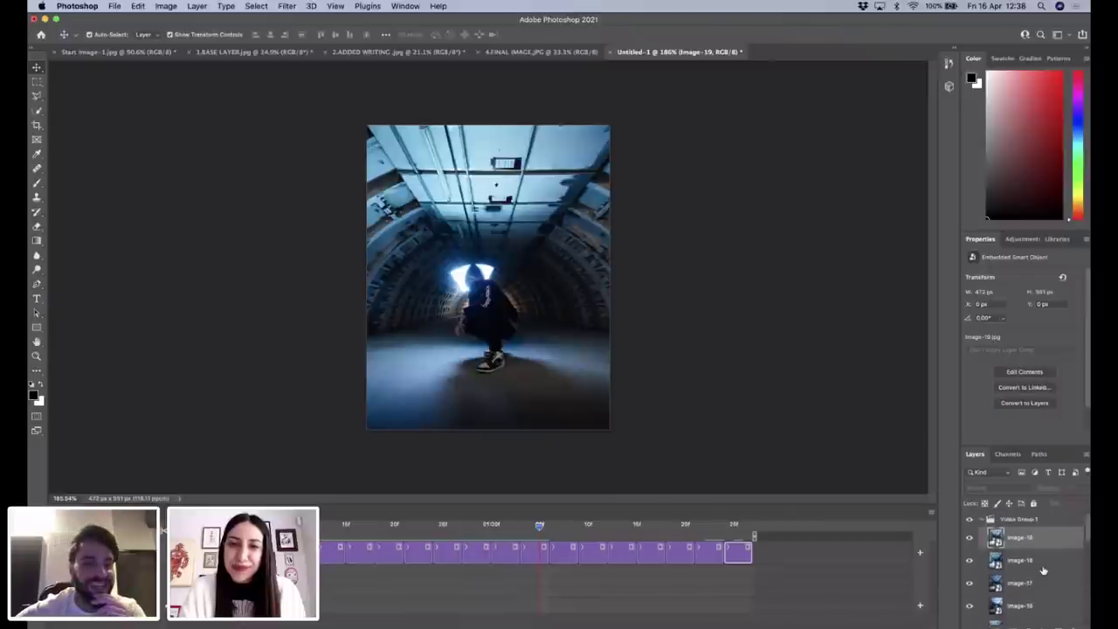
scroll(1043, 571, "down", 3)
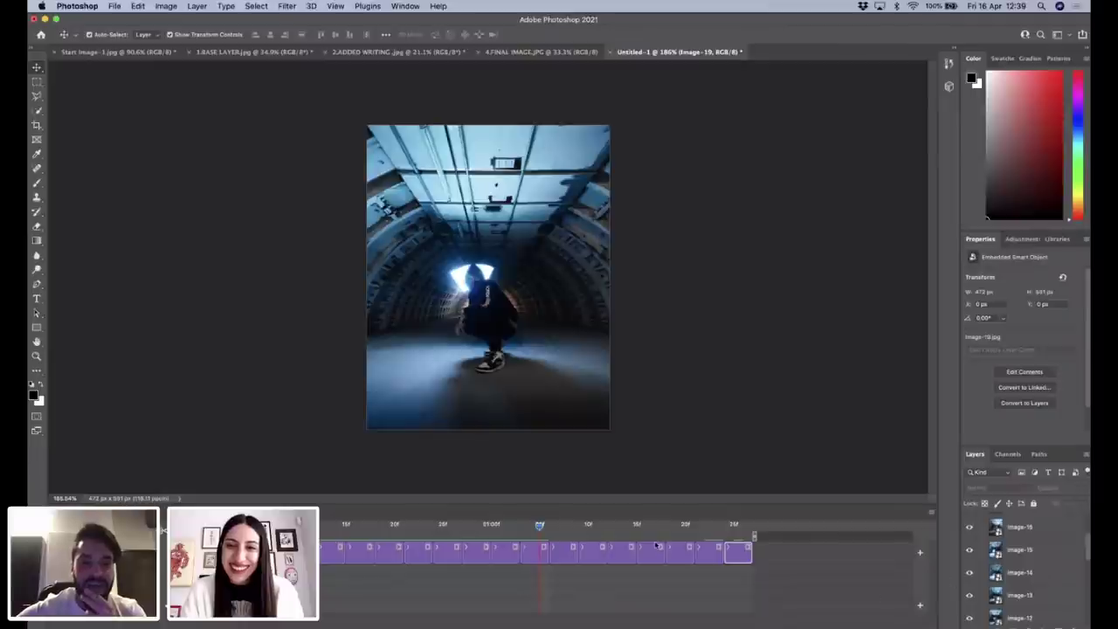
key("alt+comma")
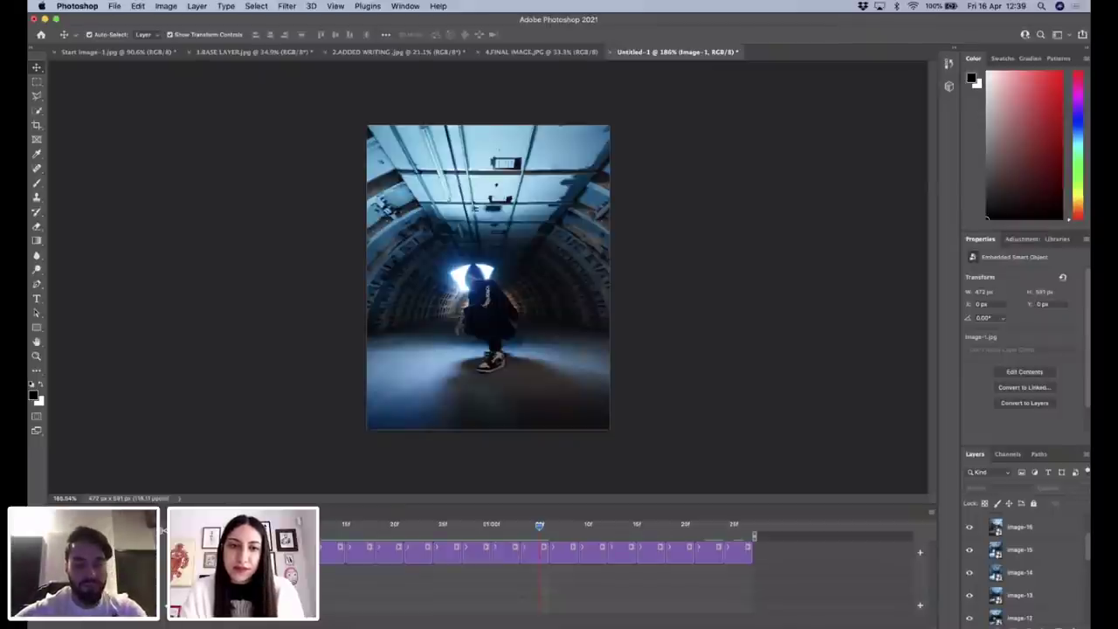
key("space")
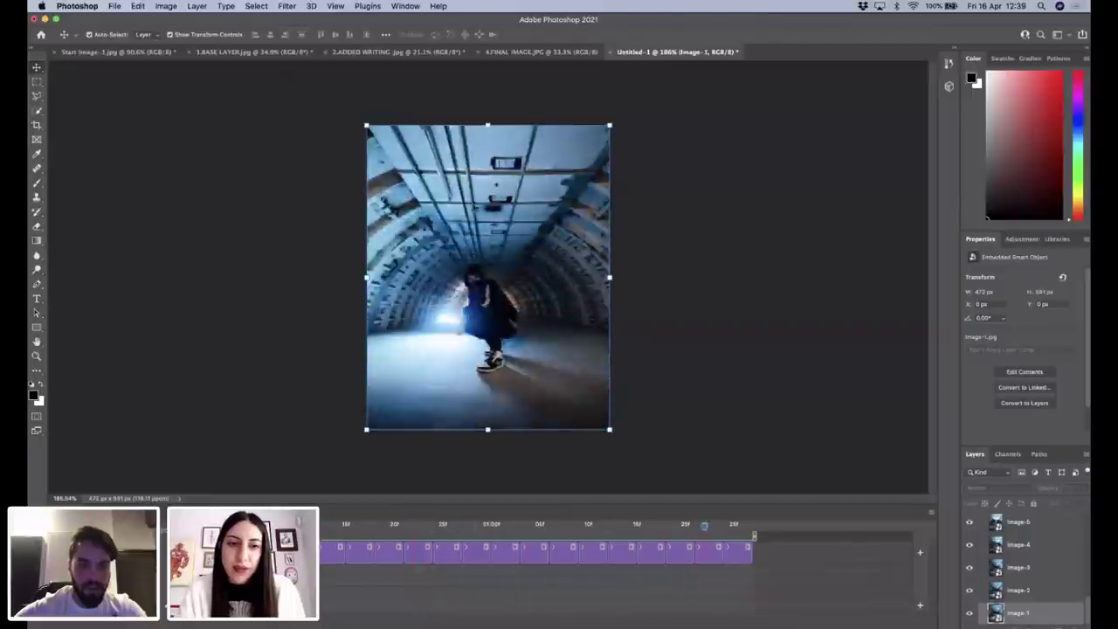
Open the Render Video settings for the tunnel animation to examine them, and cancel without rendering.
left_click(116, 7)
mouse_move(162, 161)
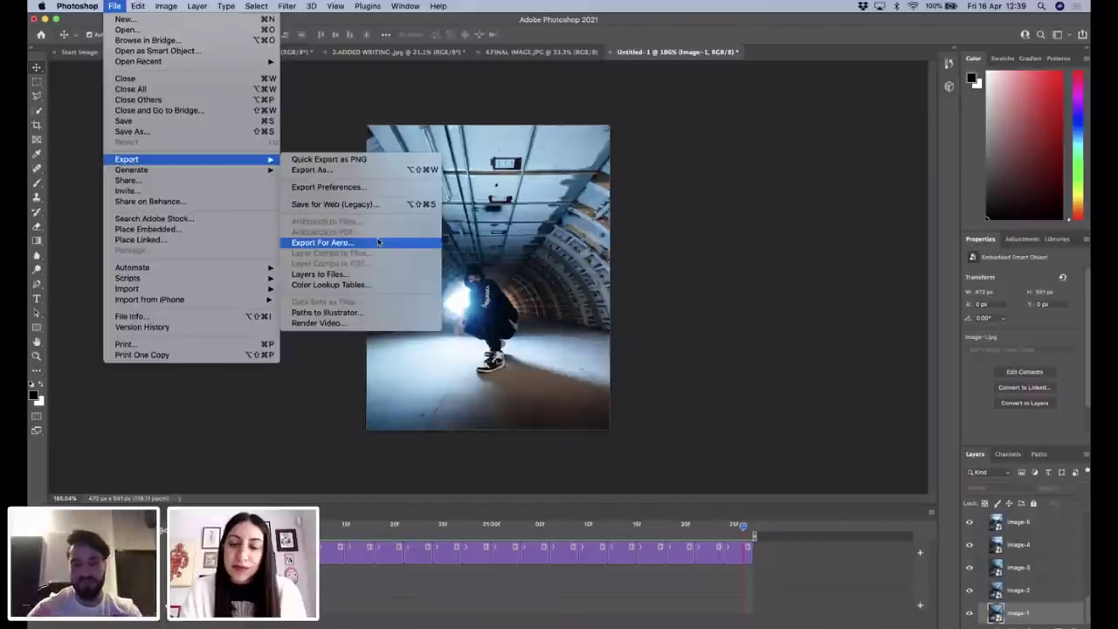
left_click(324, 324)
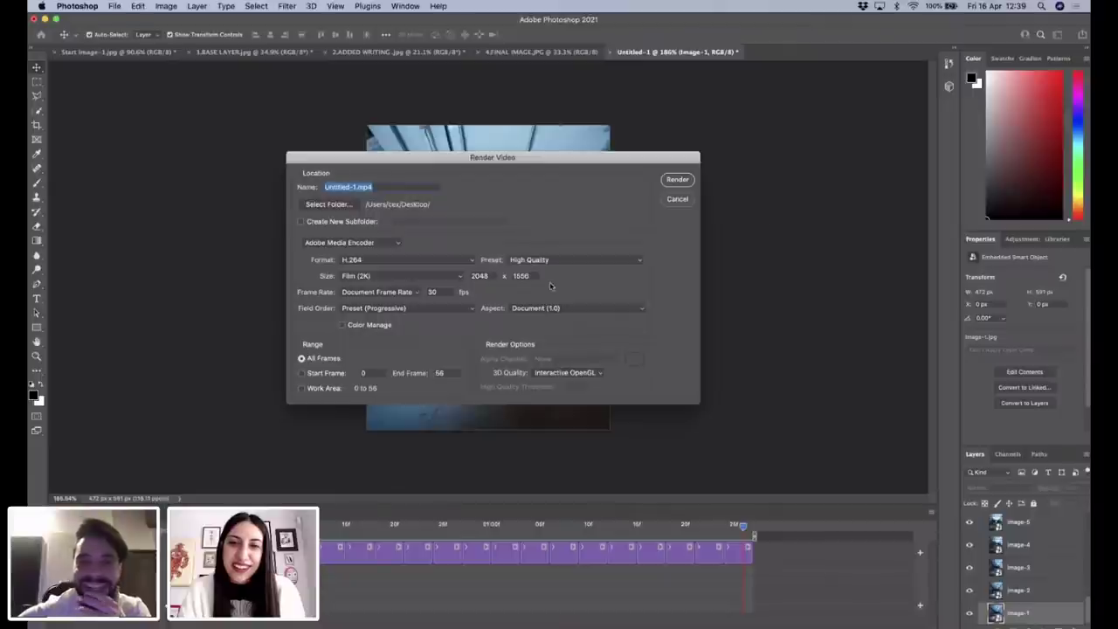
left_click(677, 199)
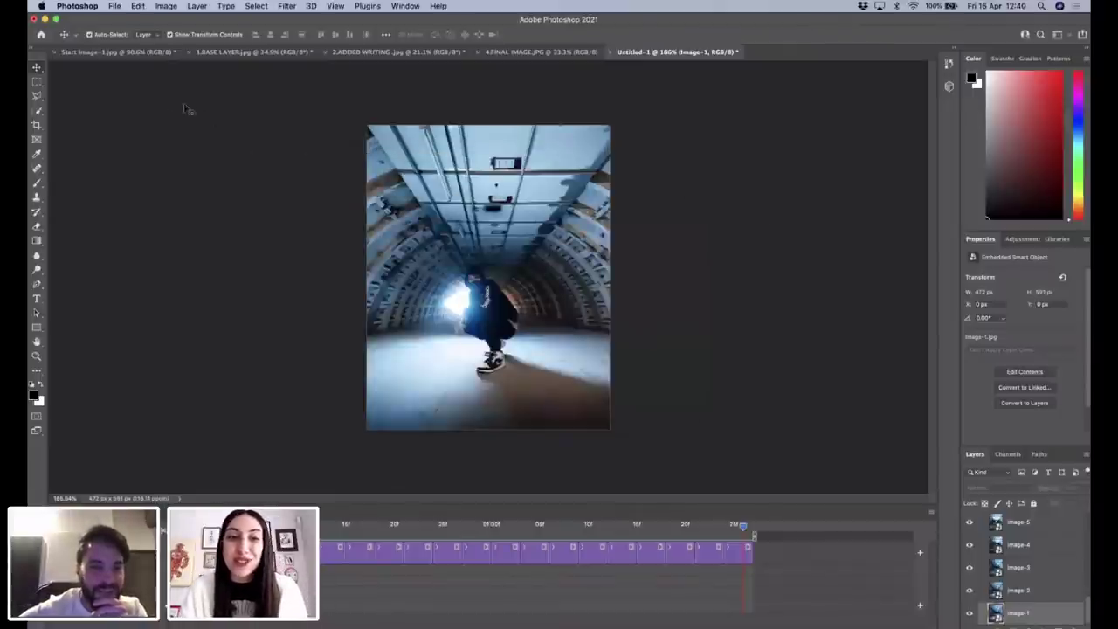
Clear the Photoshop window and the GIF folder window away to show the desktop.
left_click(45, 18)
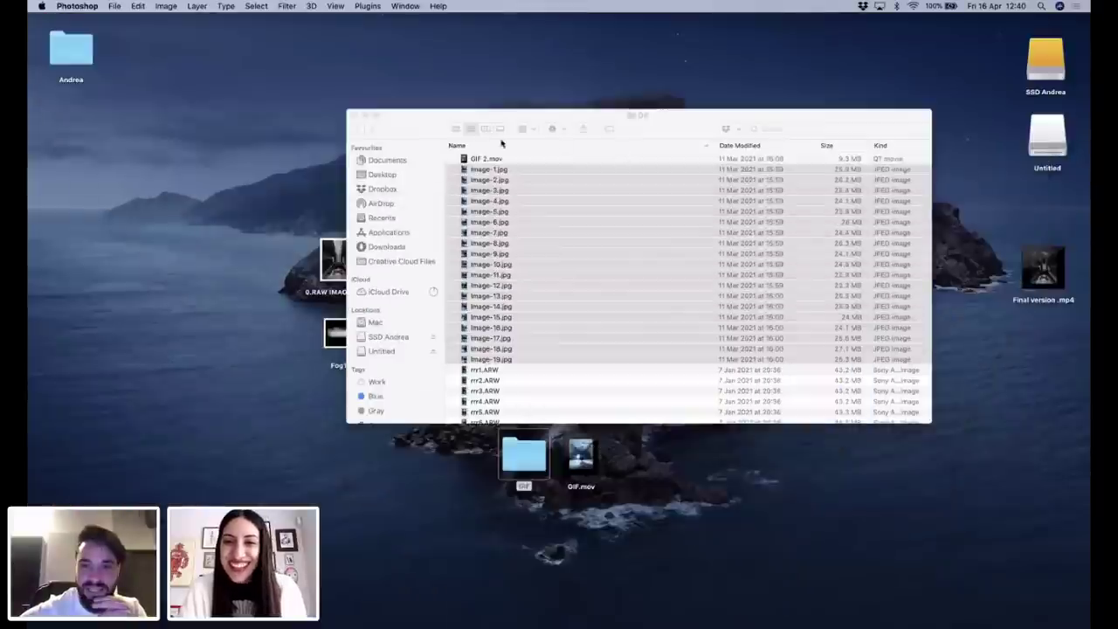
left_click(360, 127)
left_click(754, 444)
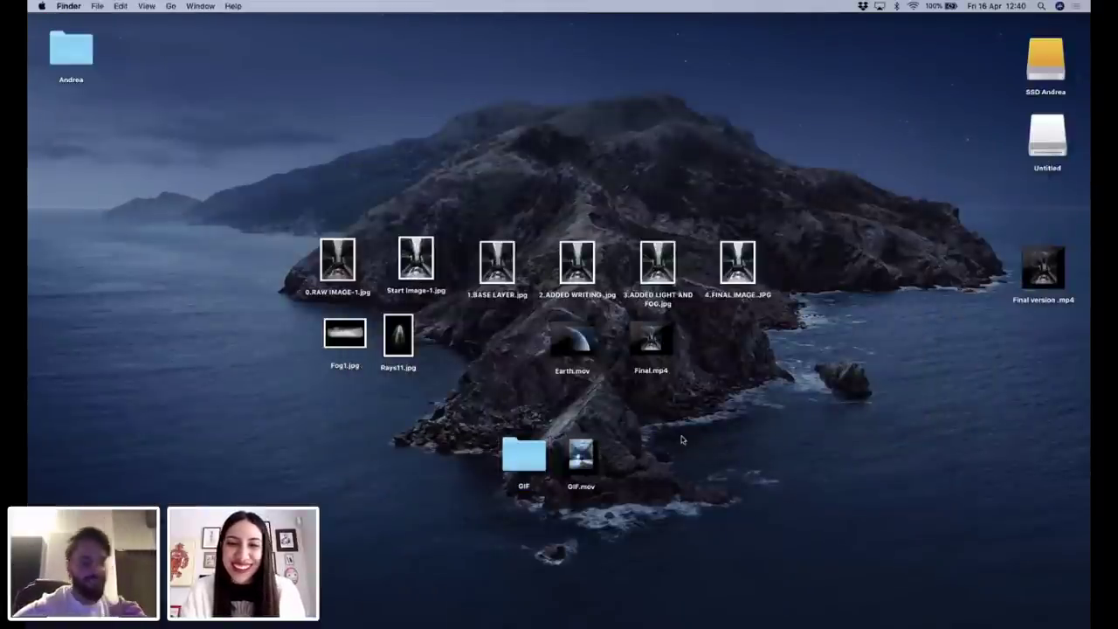
Preview GIF.mov from the desktop, return the playback to its start, and close the preview.
left_click(595, 467)
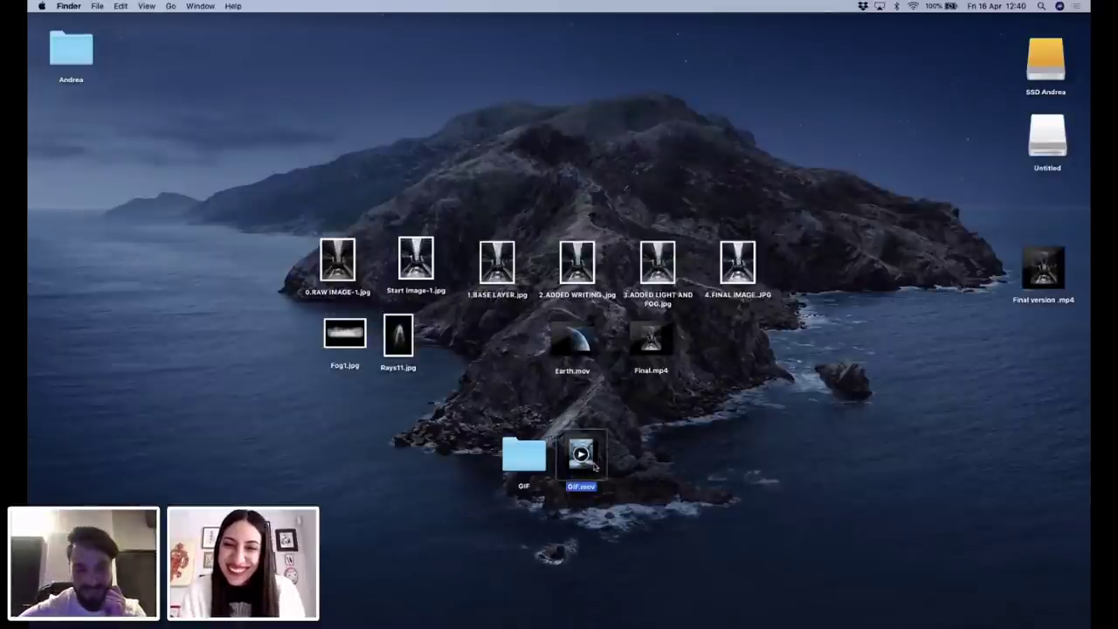
key("space")
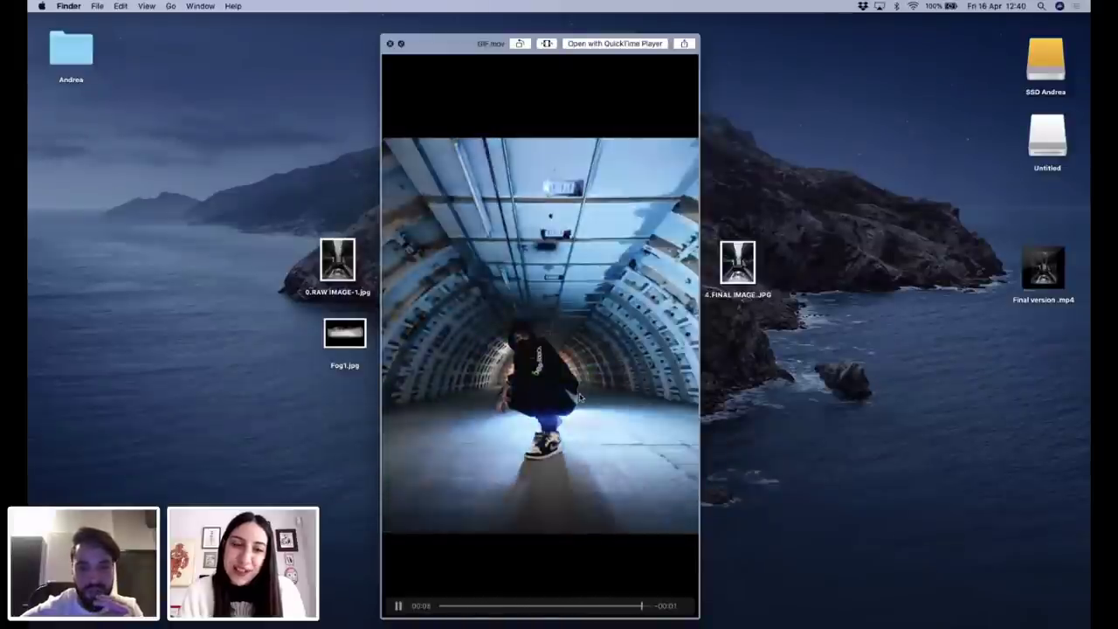
left_click(440, 606)
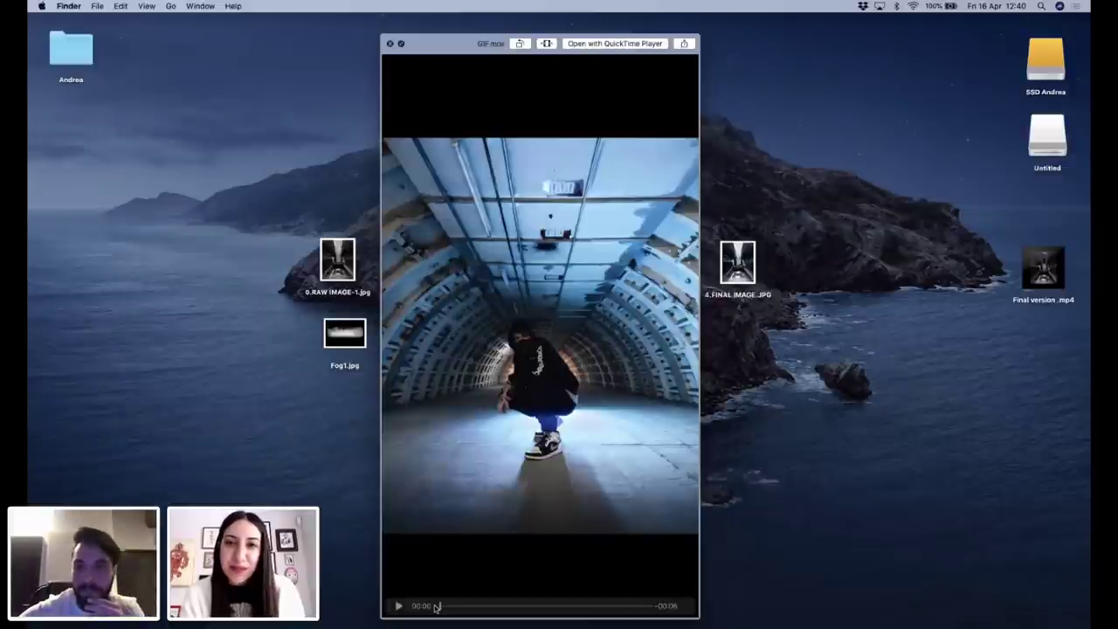
key("space")
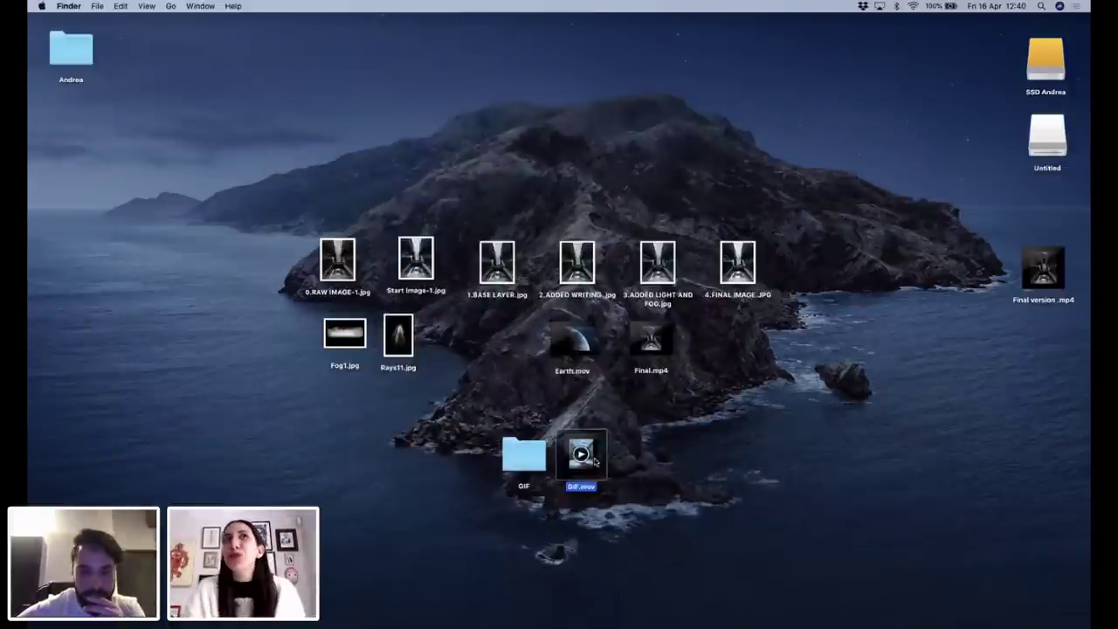
Remove Final version .mp4 from the desktop and move Fog1.jpg and Rays11.jpg next to Earth.mov.
mouse_move(1041, 268)
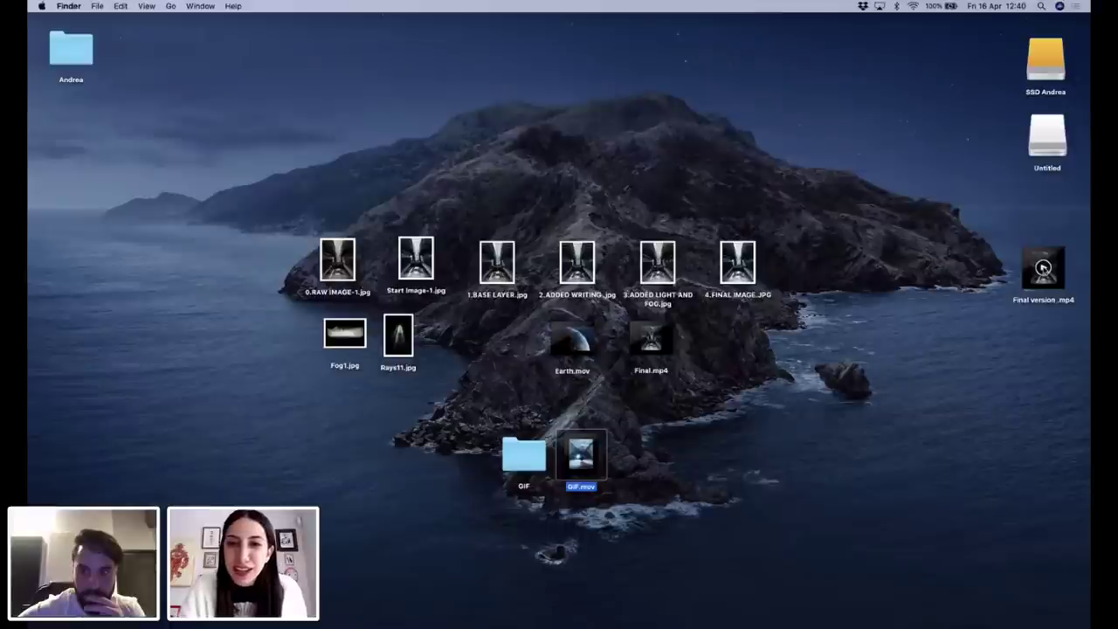
left_click_drag(1042, 268, 782, 620)
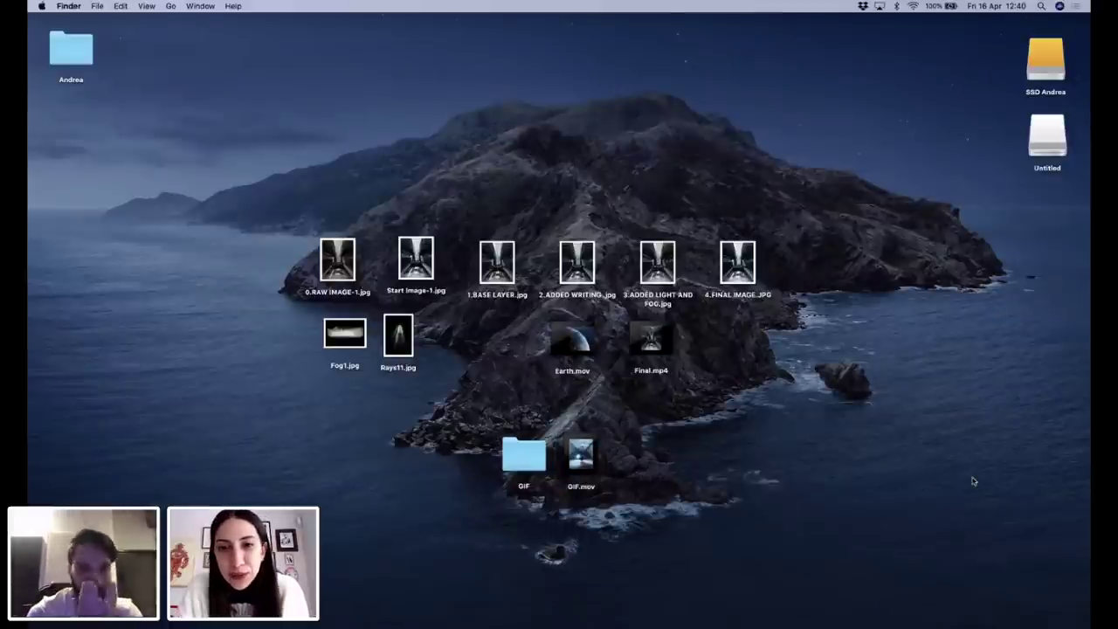
left_click_drag(297, 350, 501, 345)
left_click(751, 409)
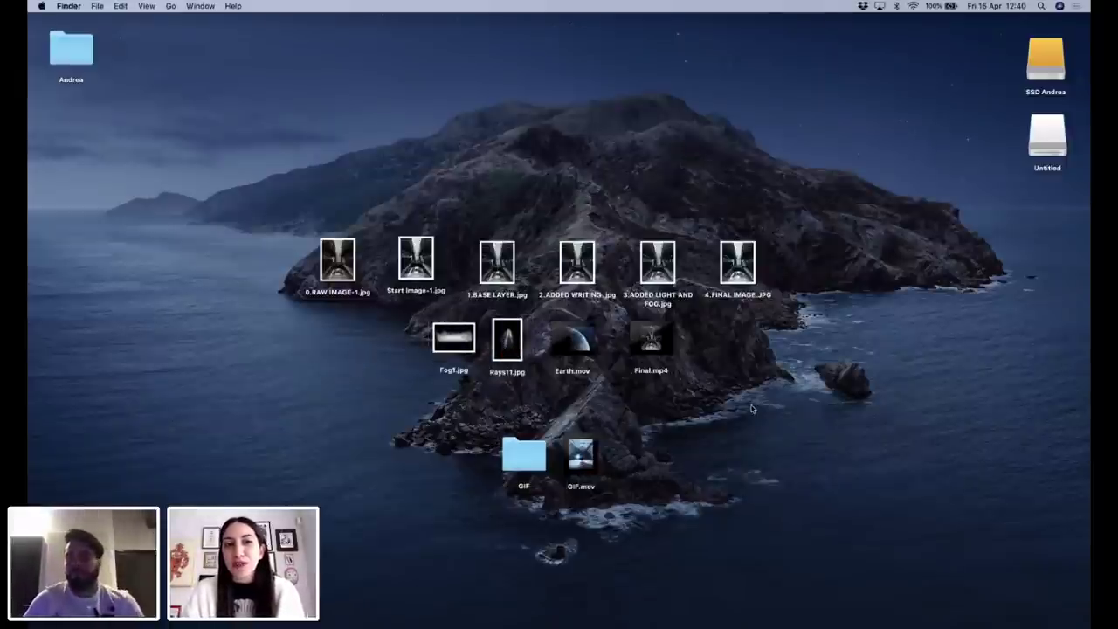